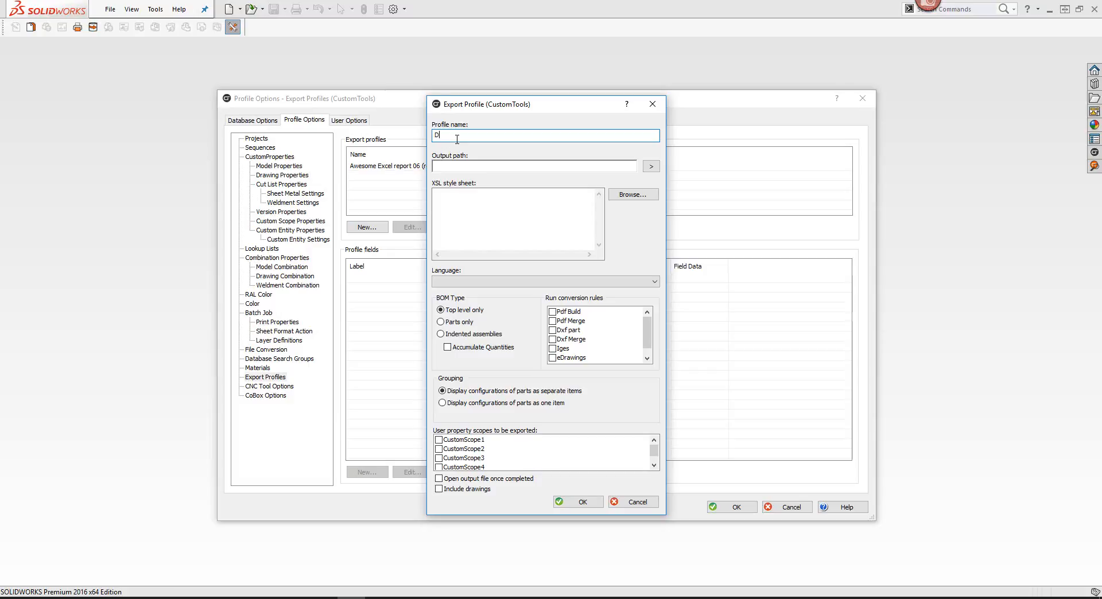
- Name the export profile Demo Export and build its output path as {Source Path}\excel\{Source Filename}{Time}
text(ort)
click(650, 166)
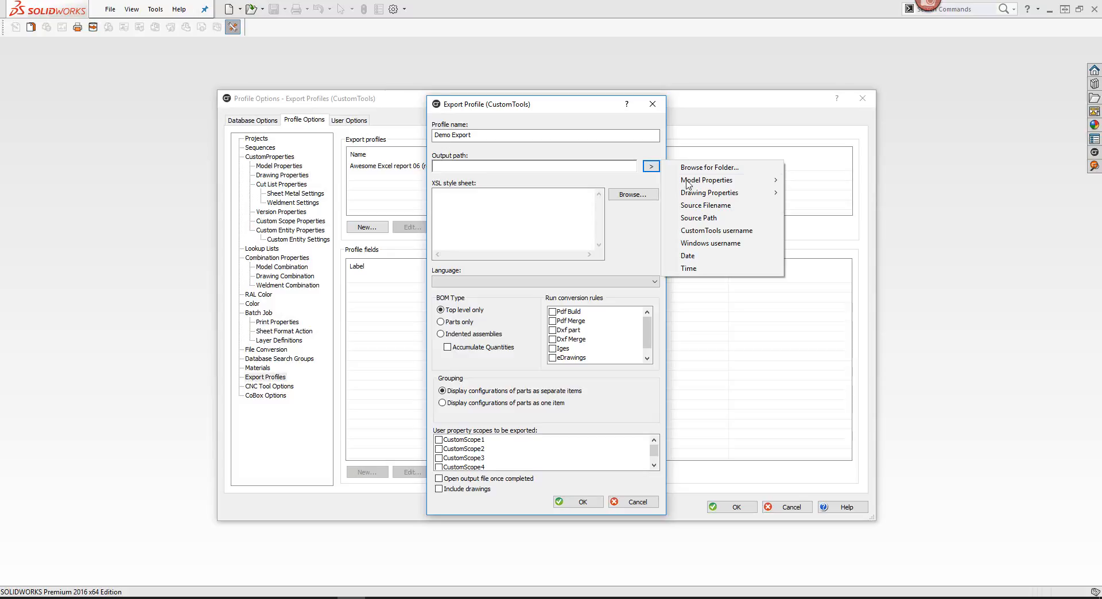
click(715, 218)
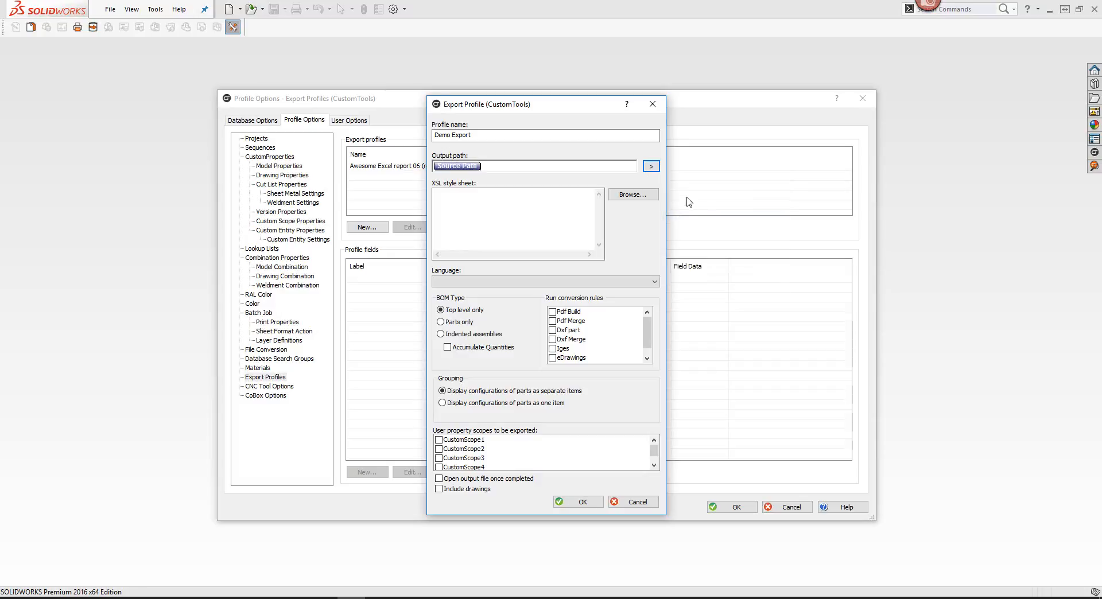
click(650, 167)
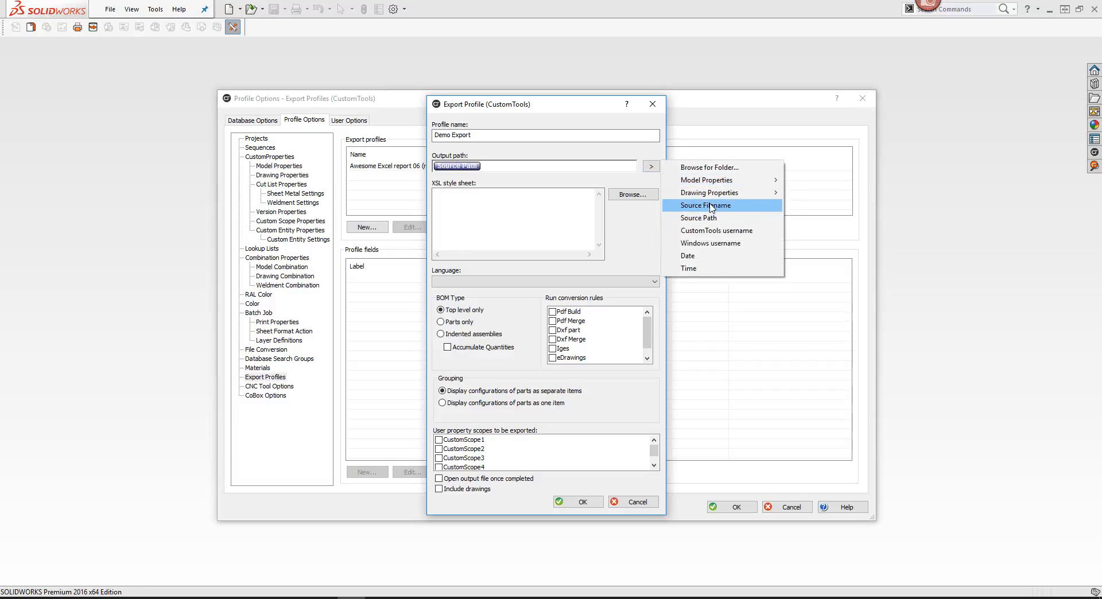
click(705, 205)
click(650, 167)
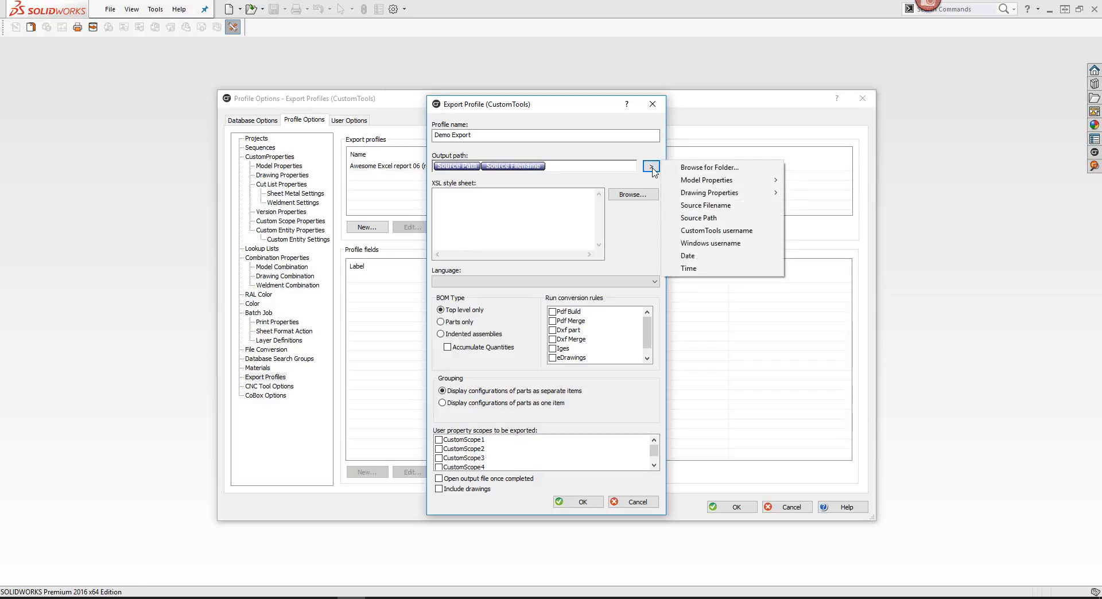
click(691, 269)
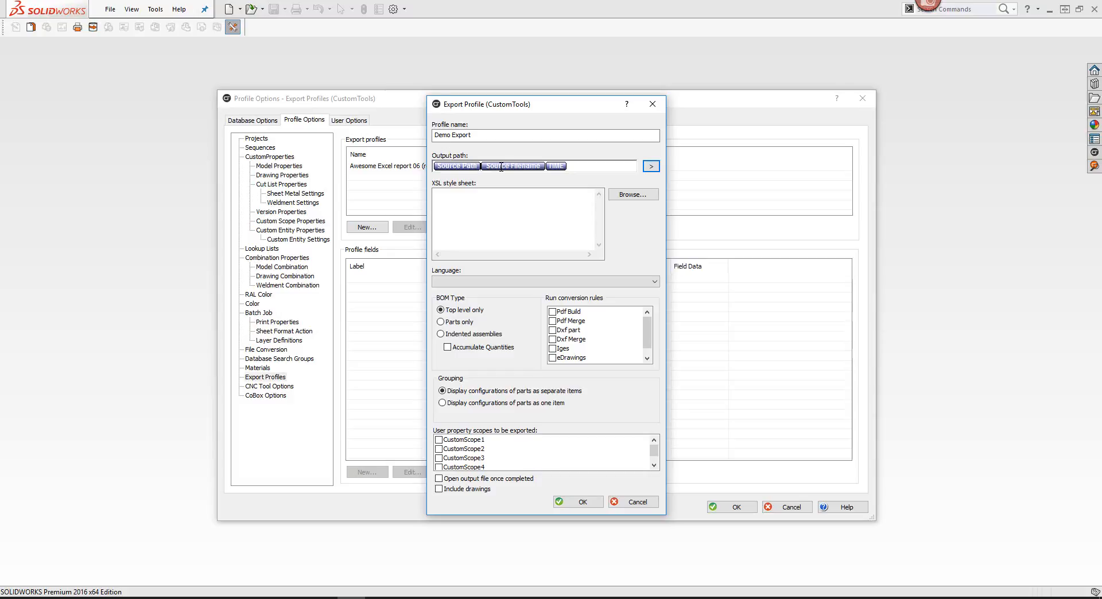
text(\excel\)
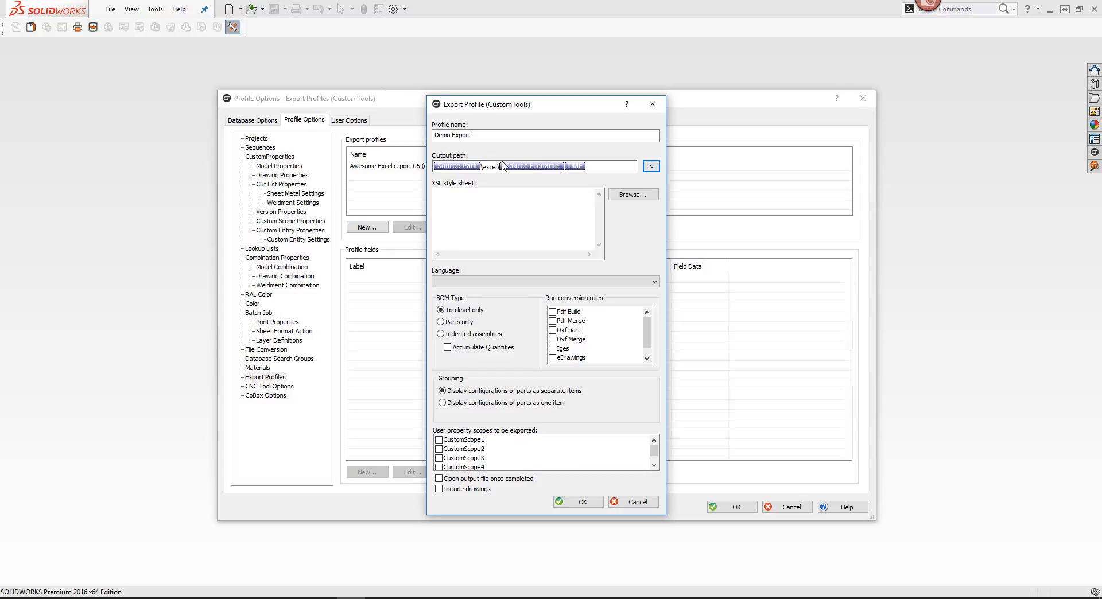
- Set the profile's BOM type to indented assemblies, have the output file open once completed, and save the profile
click(529, 281)
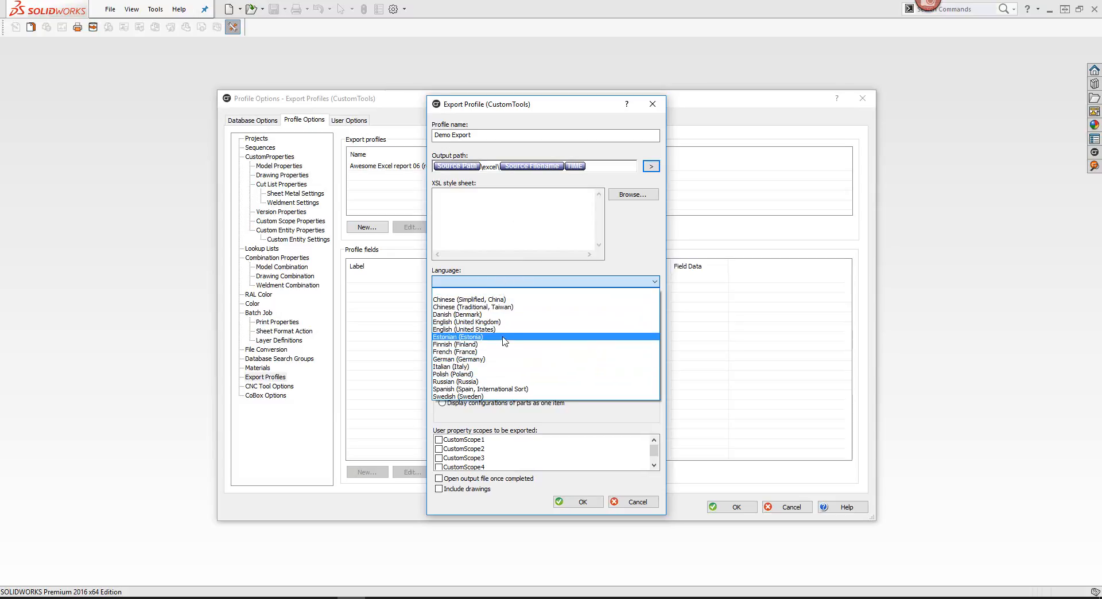
click(505, 281)
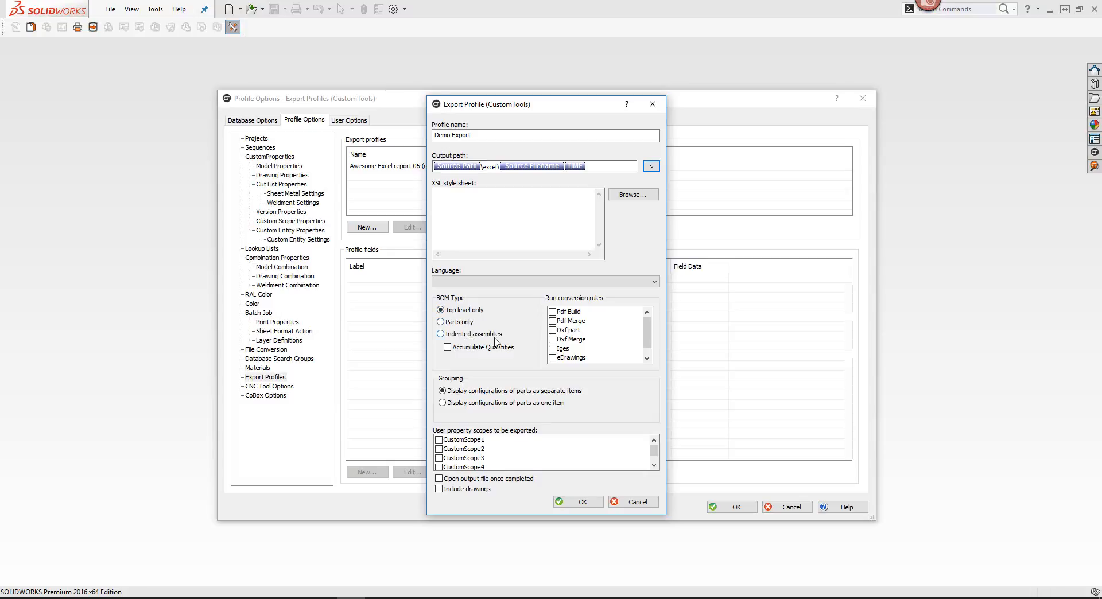
click(440, 335)
click(439, 479)
click(439, 490)
click(458, 490)
click(581, 502)
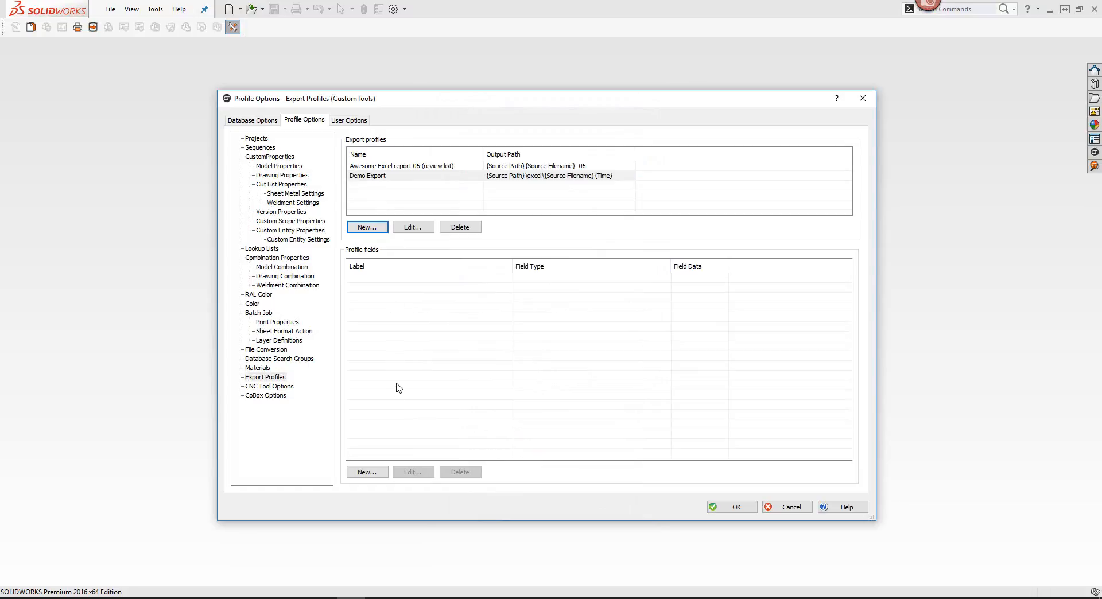
- Add a profile field of type SolidWorks property that exports the Item Number to Demo Export
click(367, 471)
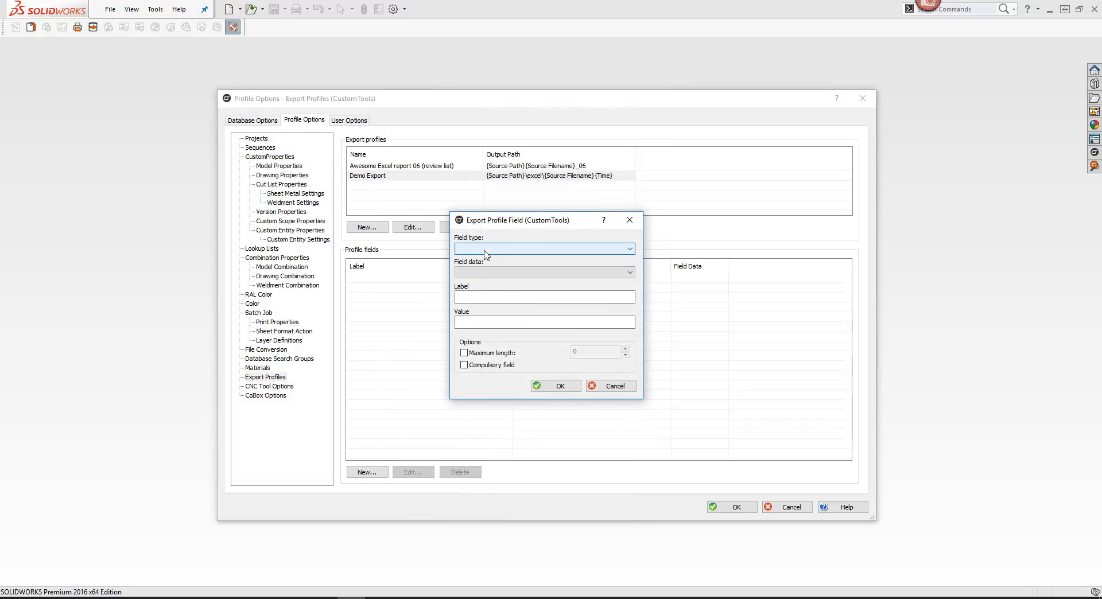
click(485, 248)
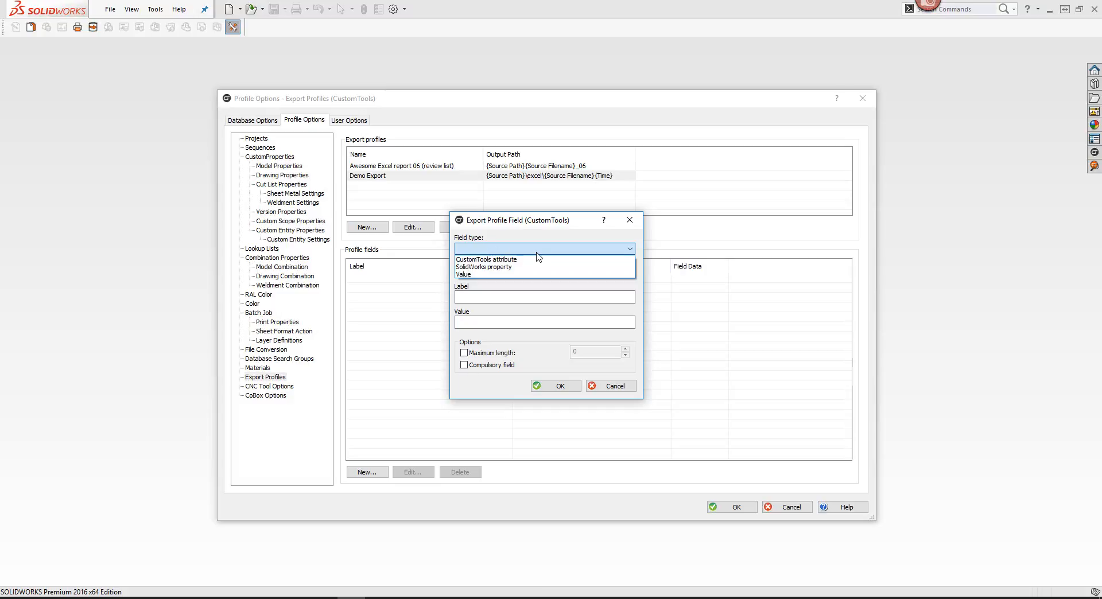
click(506, 266)
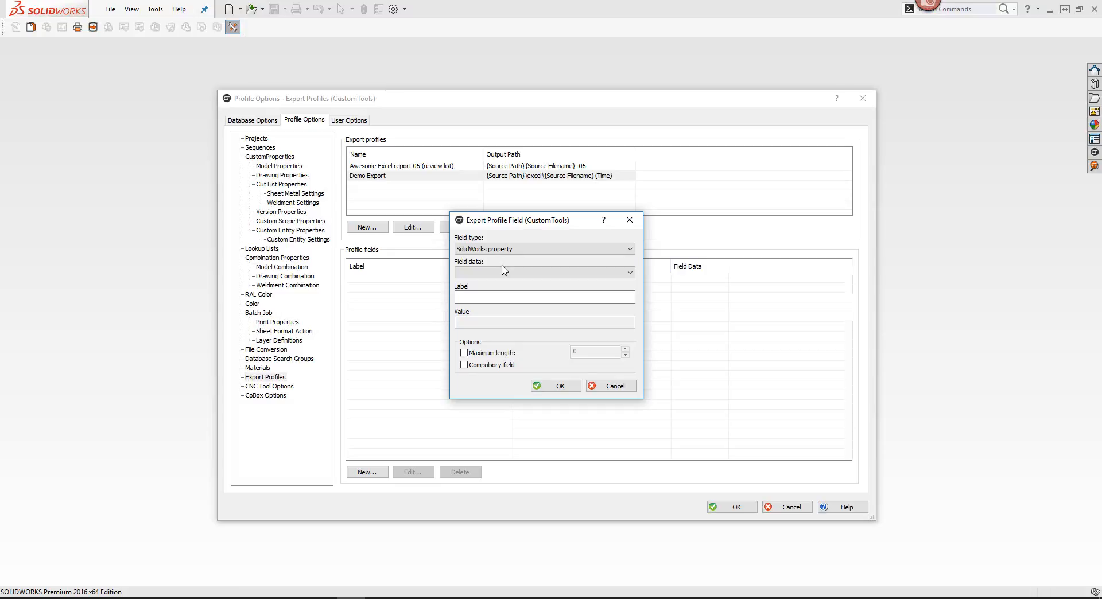
click(504, 271)
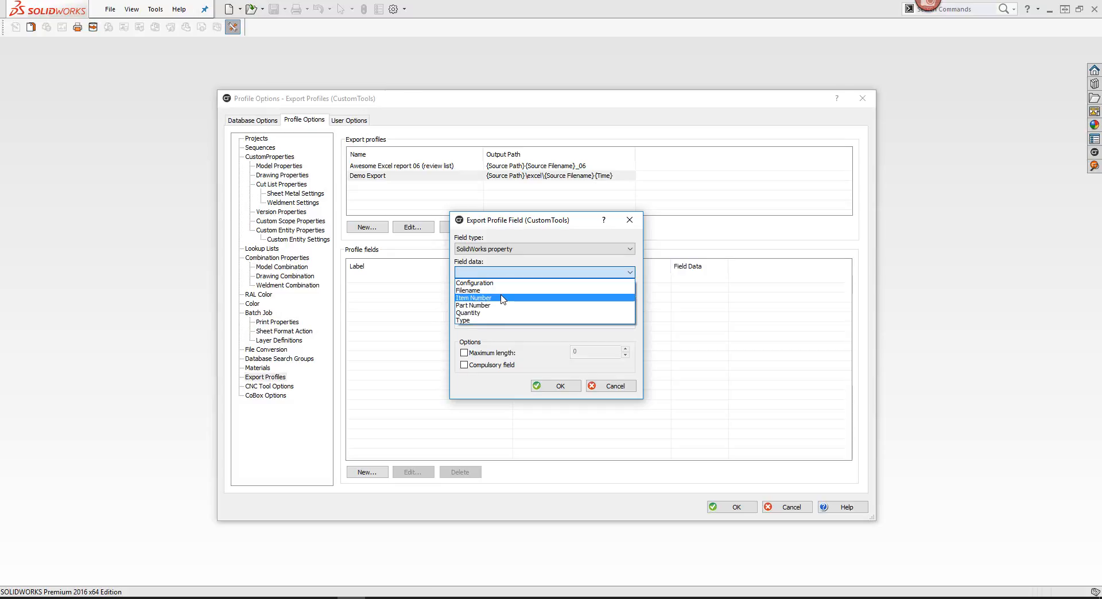
click(501, 299)
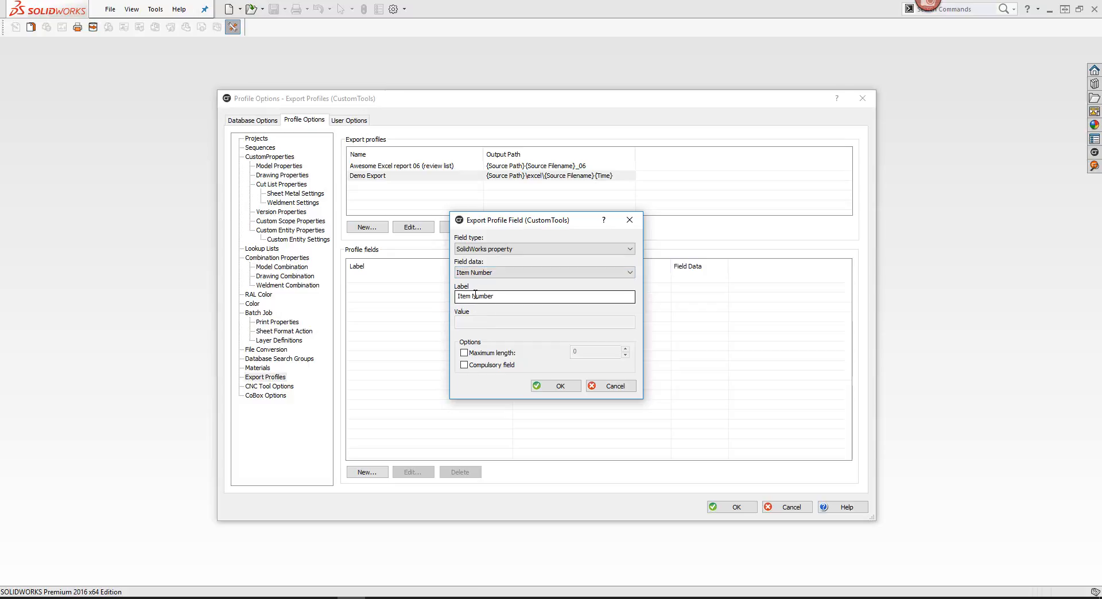
click(560, 385)
- Add a SolidWorks property field for the Part Number to the Demo Export profile
click(368, 472)
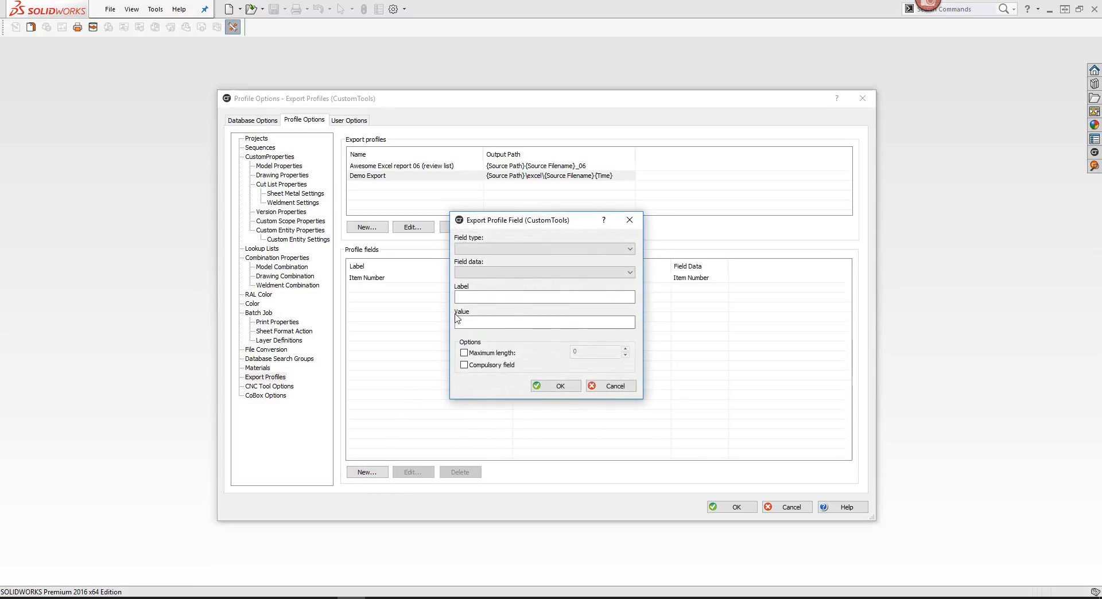
click(480, 248)
click(482, 274)
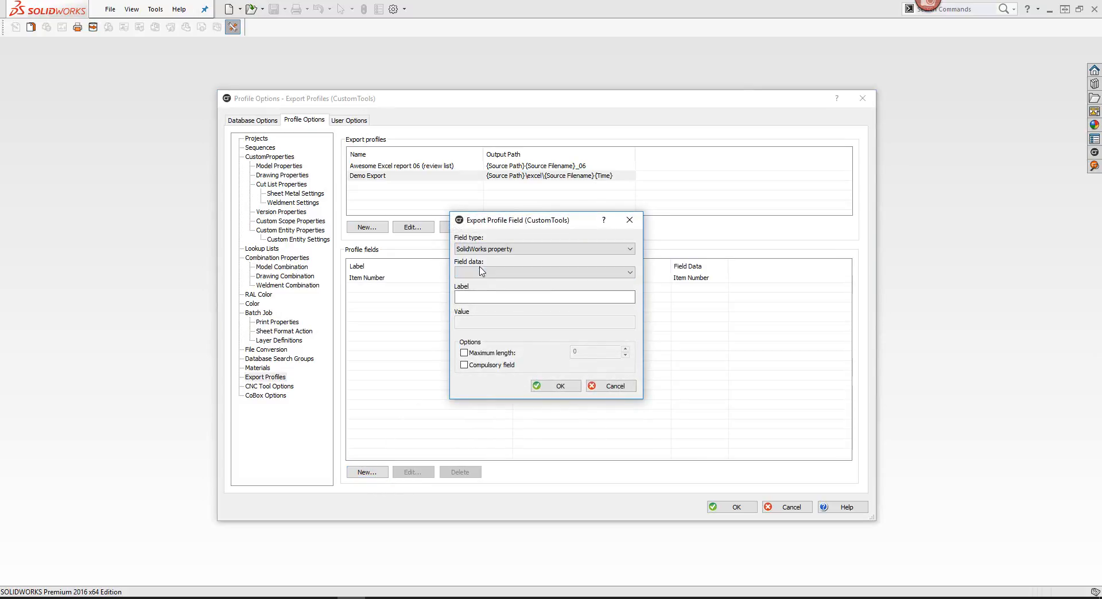
click(482, 272)
click(486, 306)
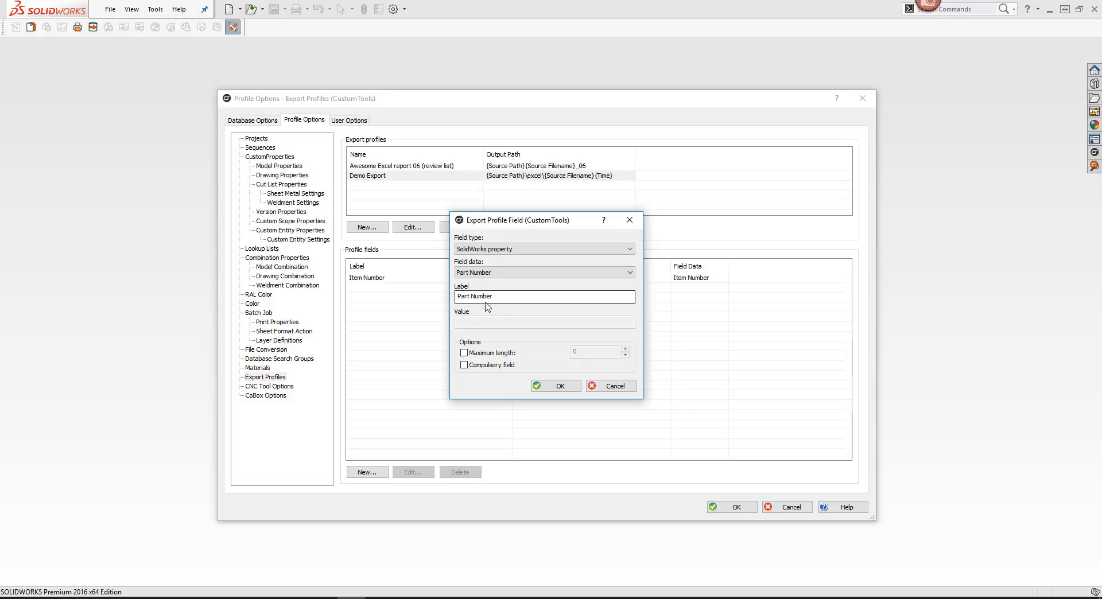
click(545, 386)
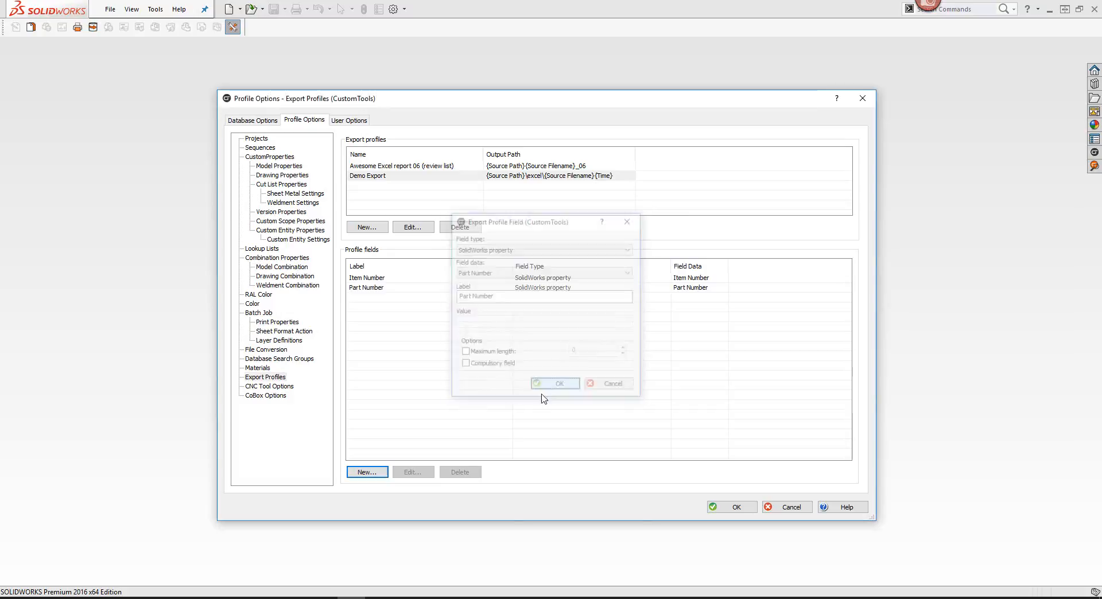
- Add a CustomTools attribute field for description to the Demo Export profile
click(367, 472)
click(490, 249)
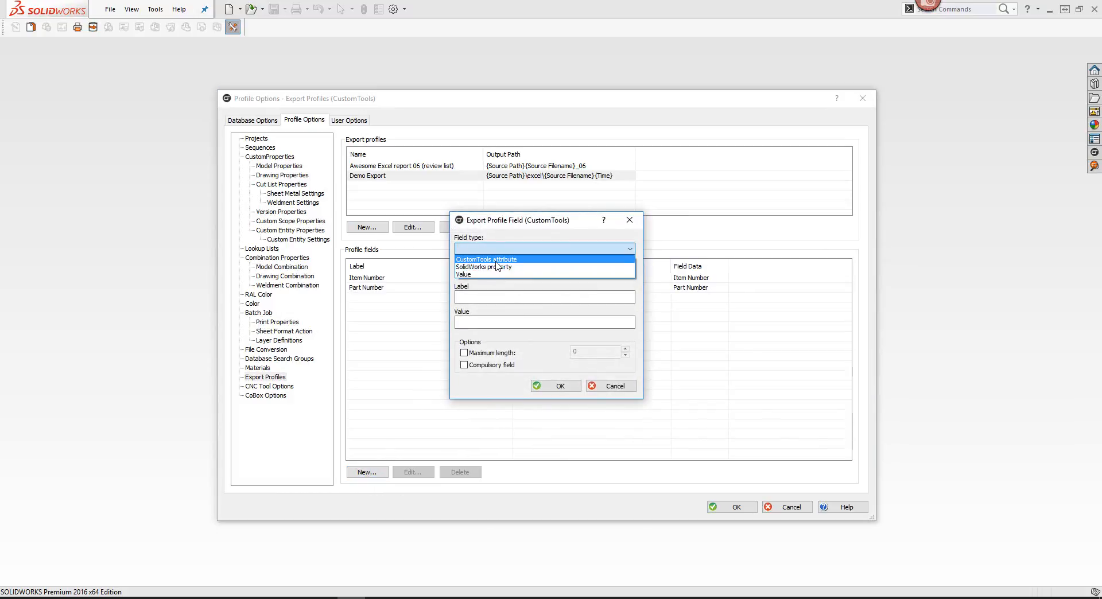
click(496, 261)
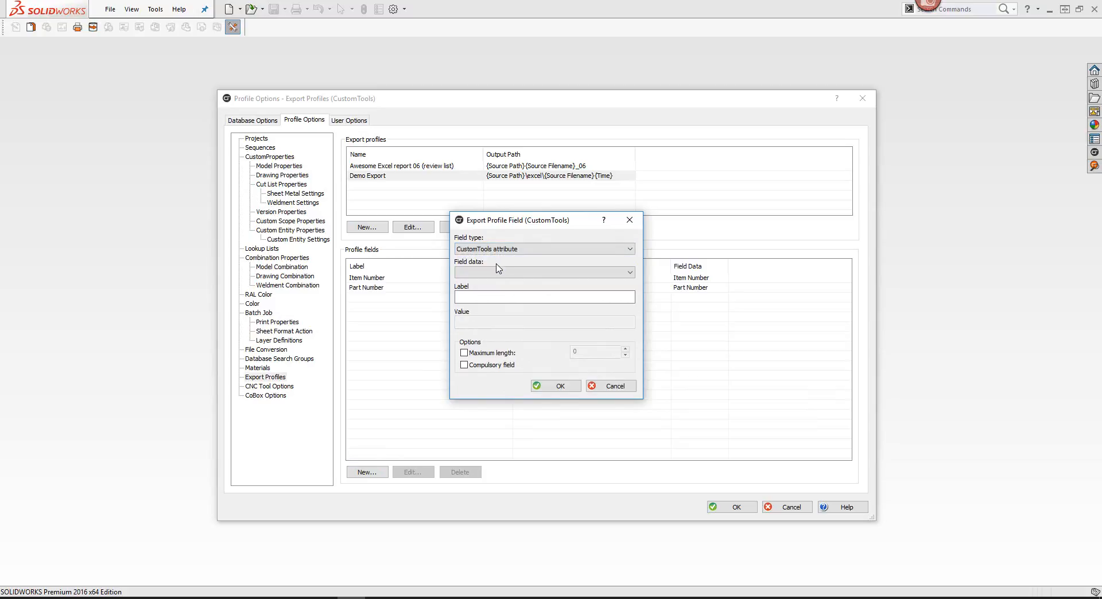
click(498, 271)
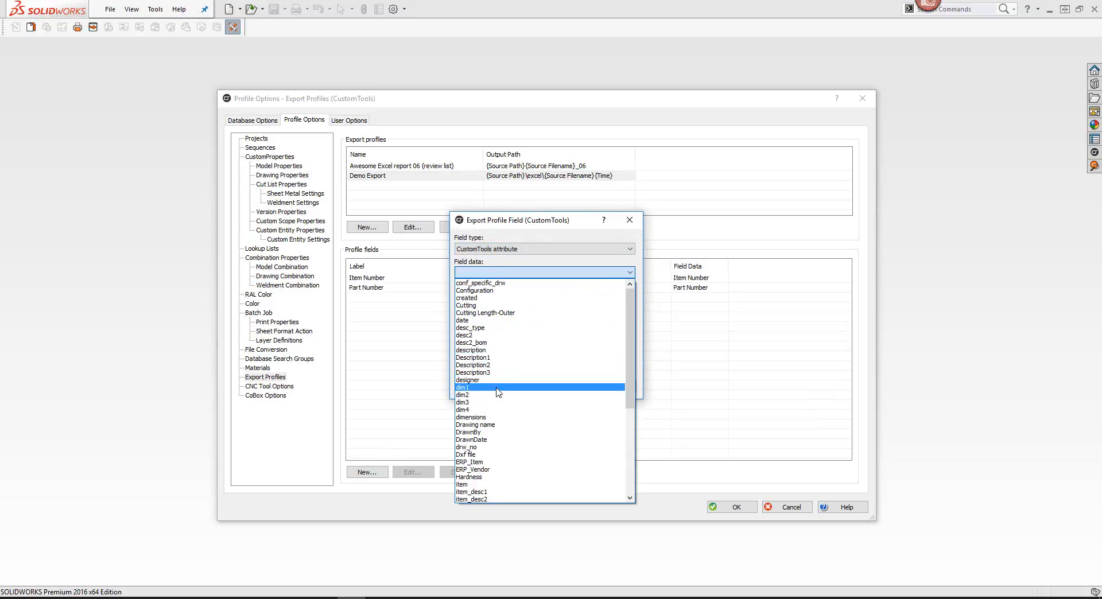
click(489, 350)
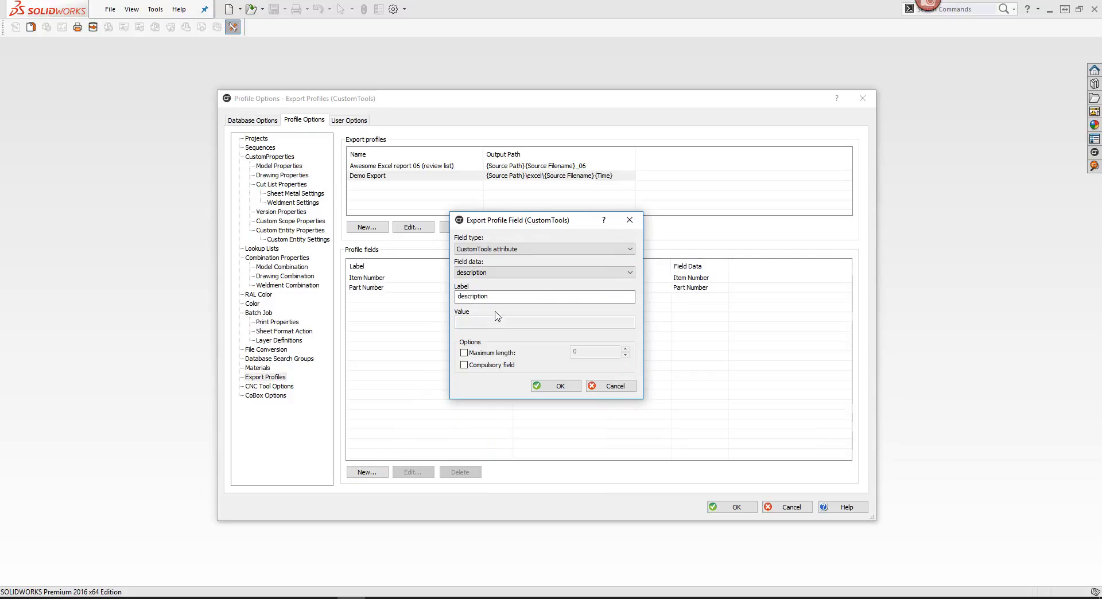
click(561, 387)
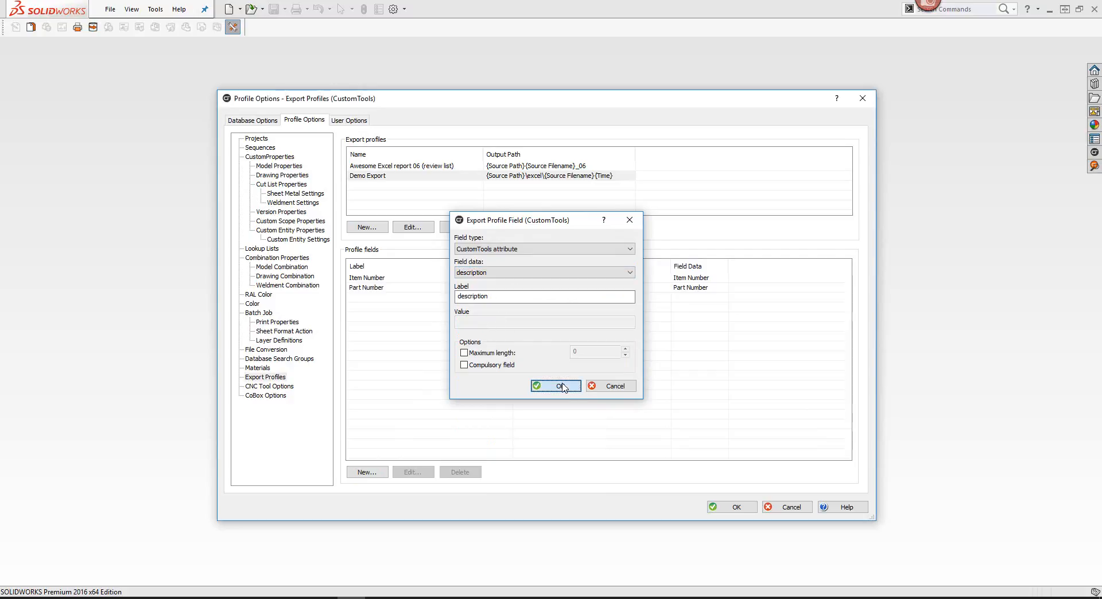
- Add a CustomTools attribute field for material to the Demo Export profile
click(368, 471)
click(482, 248)
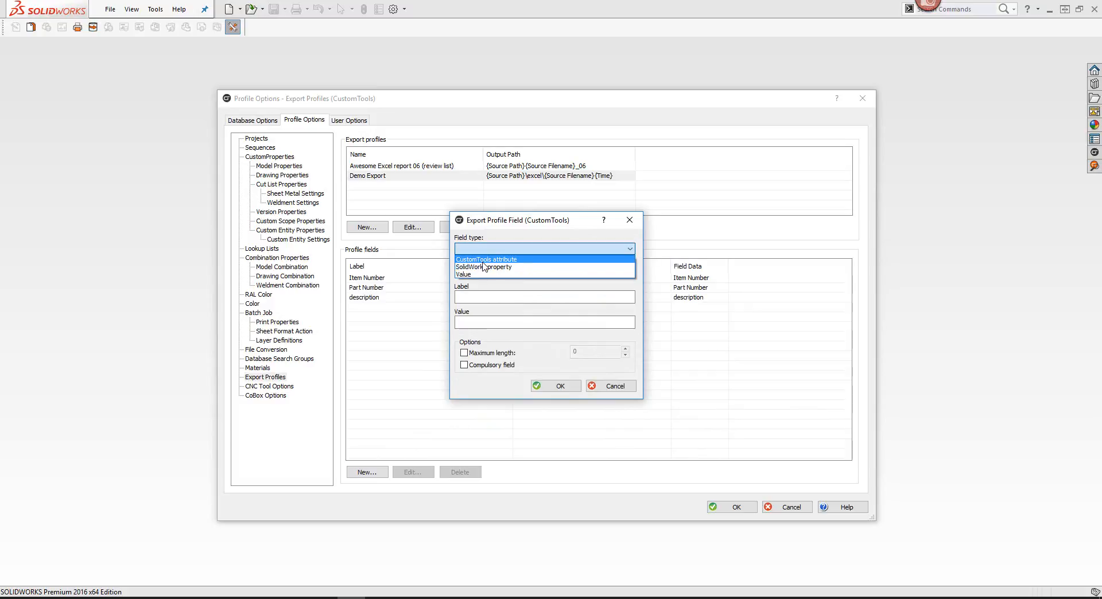
click(483, 261)
click(483, 272)
scroll(483, 274, down, 2)
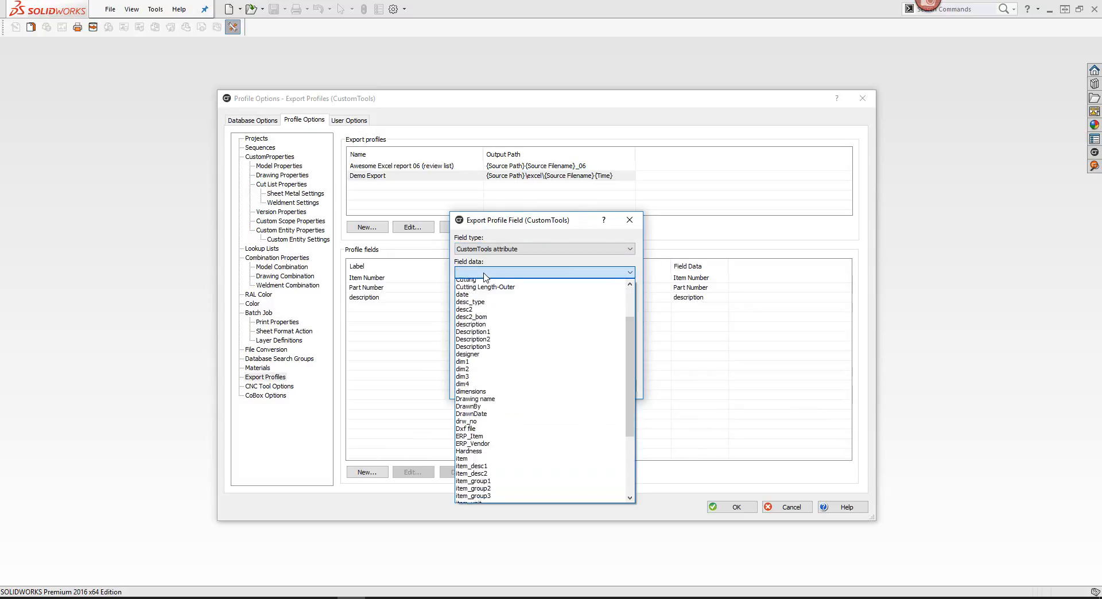
scroll(484, 276, down, 2)
click(485, 284)
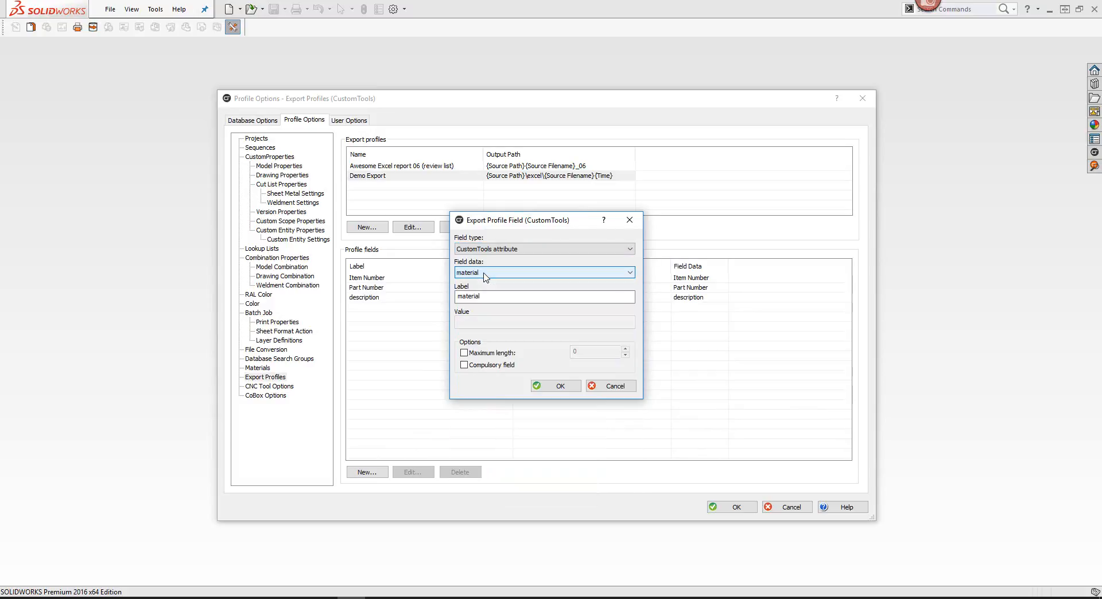
click(544, 387)
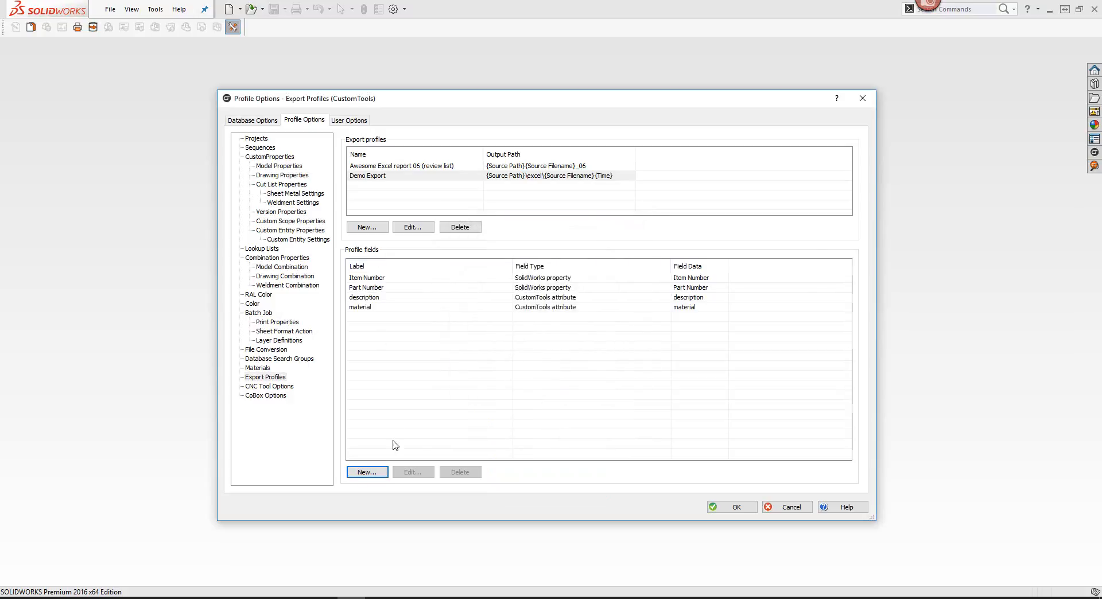
- Add a CustomTools attribute field for designer to the Demo Export profile
click(367, 472)
click(522, 249)
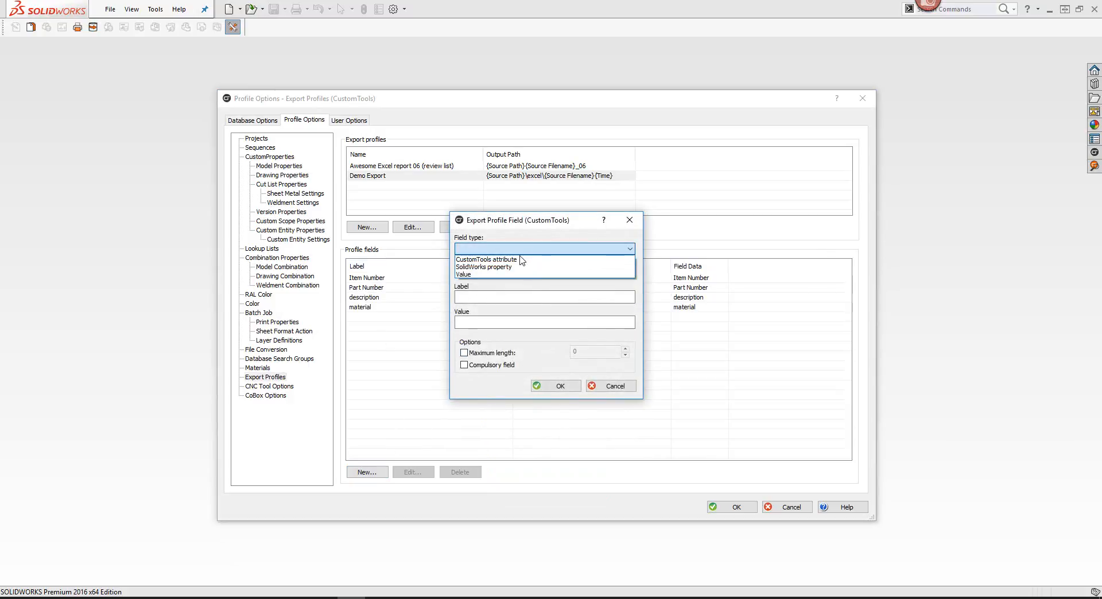
click(521, 260)
click(520, 273)
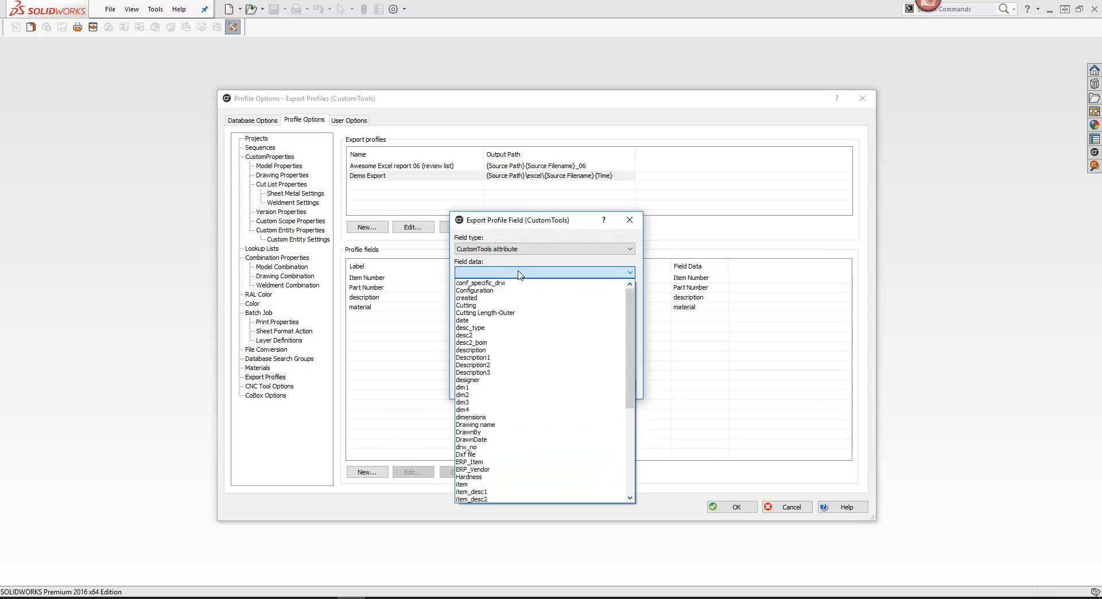
click(485, 380)
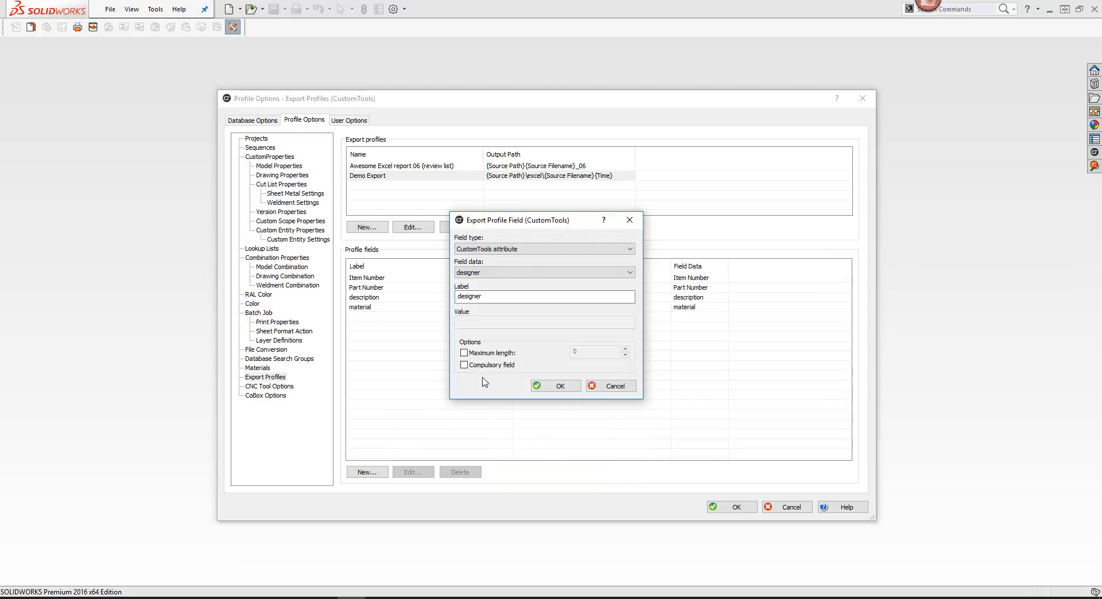
click(547, 388)
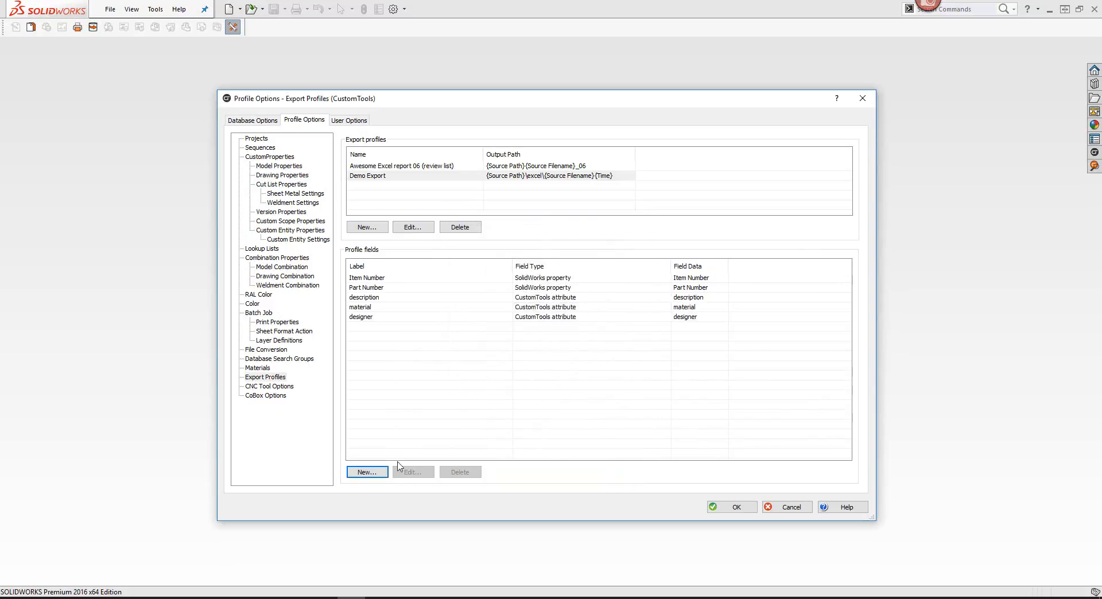
- Add a CustomTools attribute field for DrawnDate to the Demo Export profile, labelled Design Date
click(382, 473)
click(498, 250)
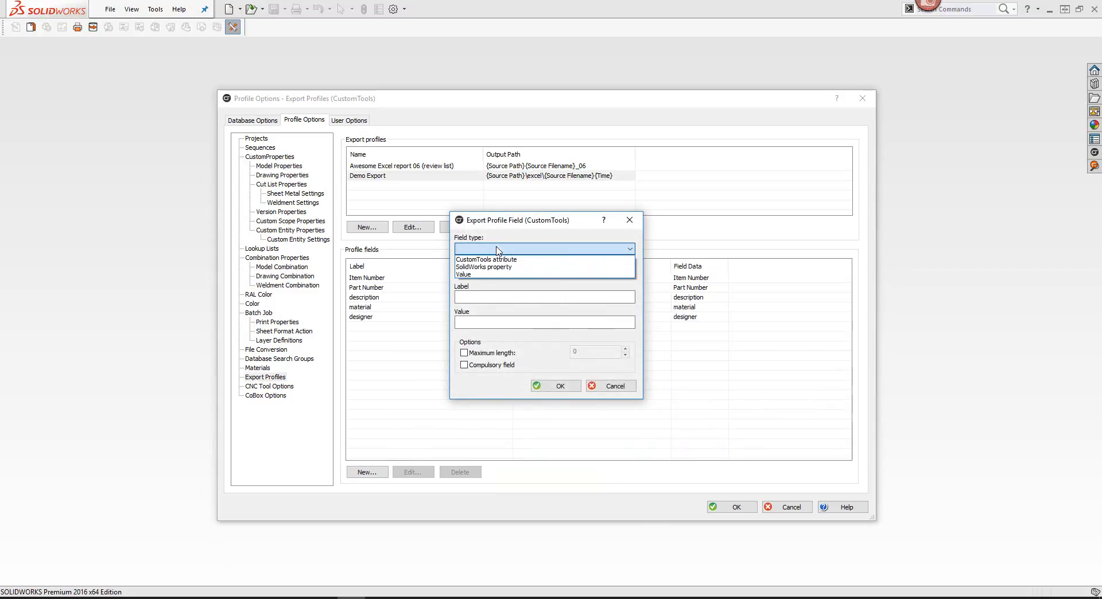
click(499, 259)
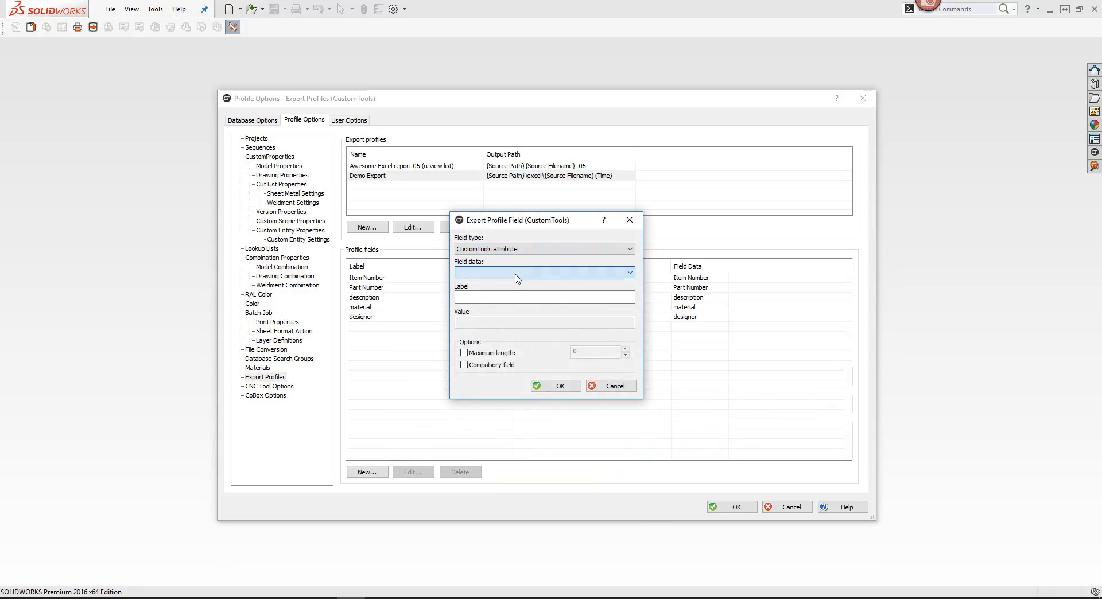
click(516, 273)
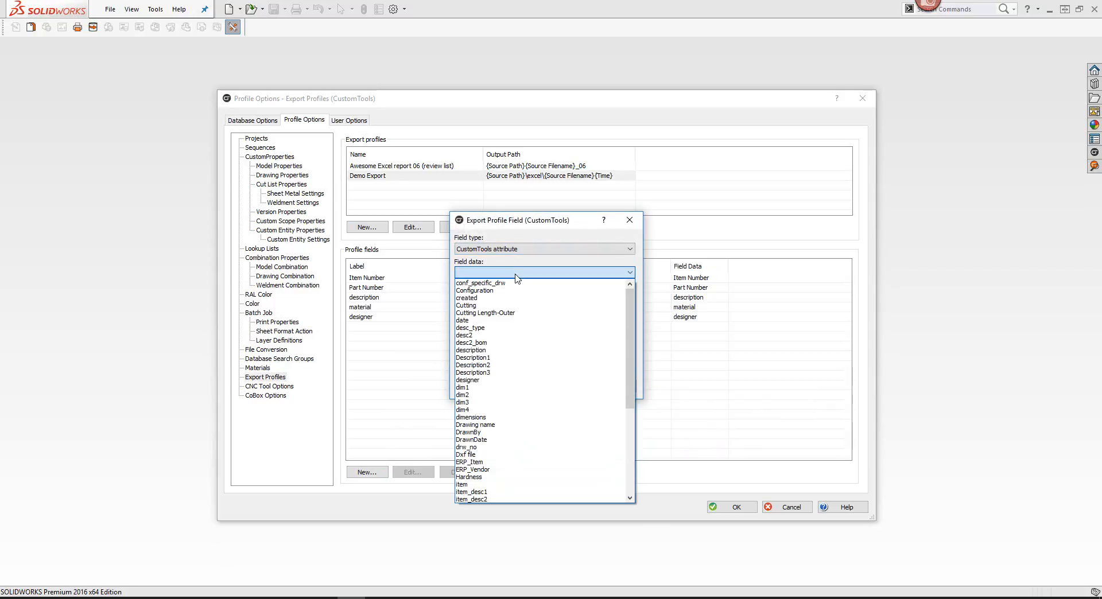
click(485, 440)
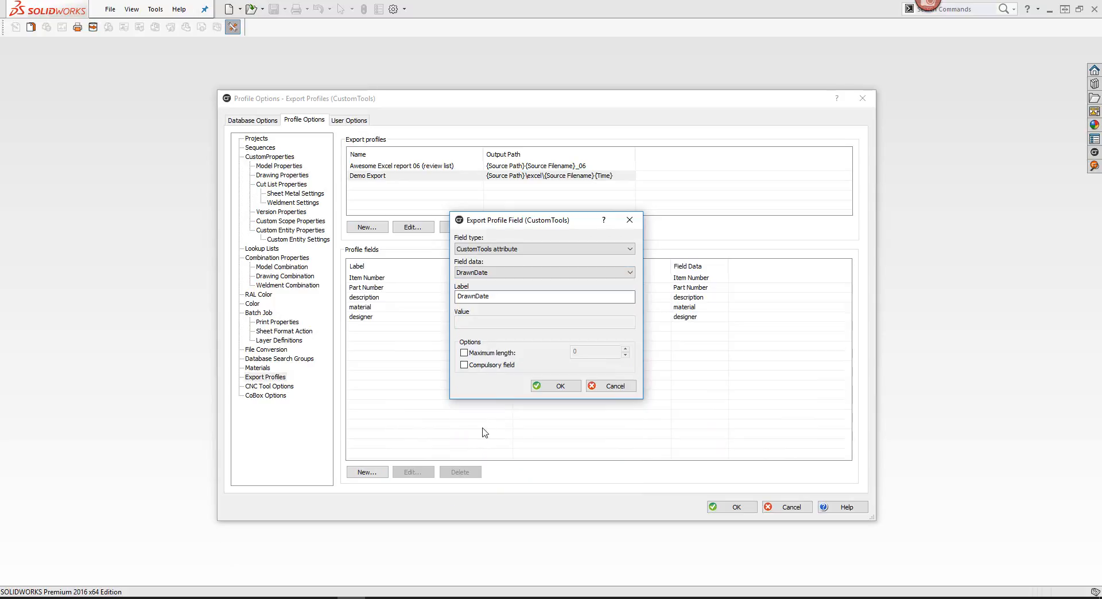
double_click(484, 296)
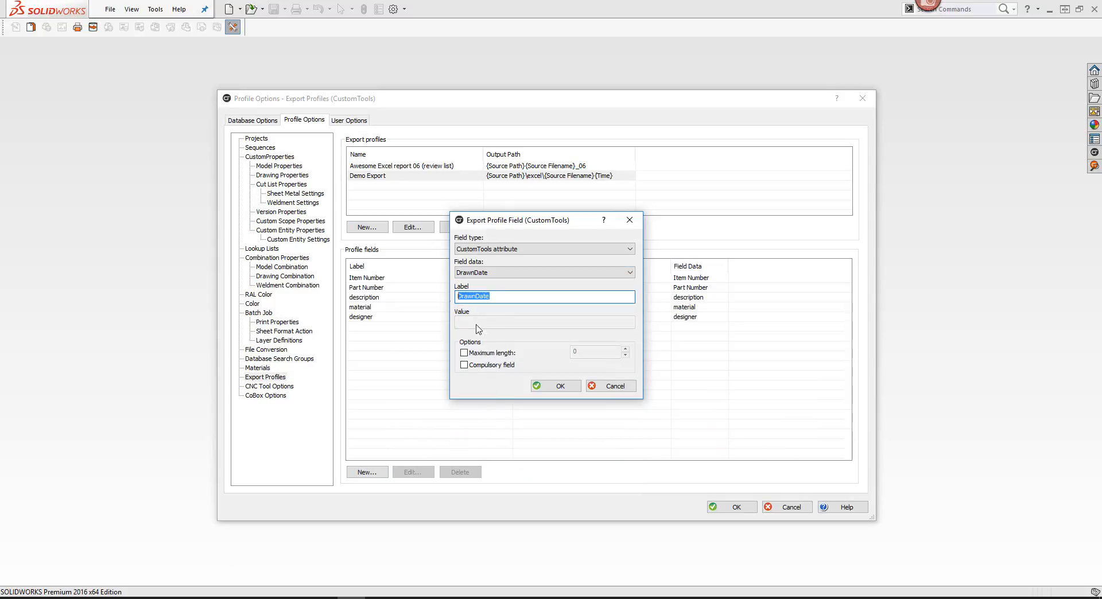
text(Design)
click(560, 386)
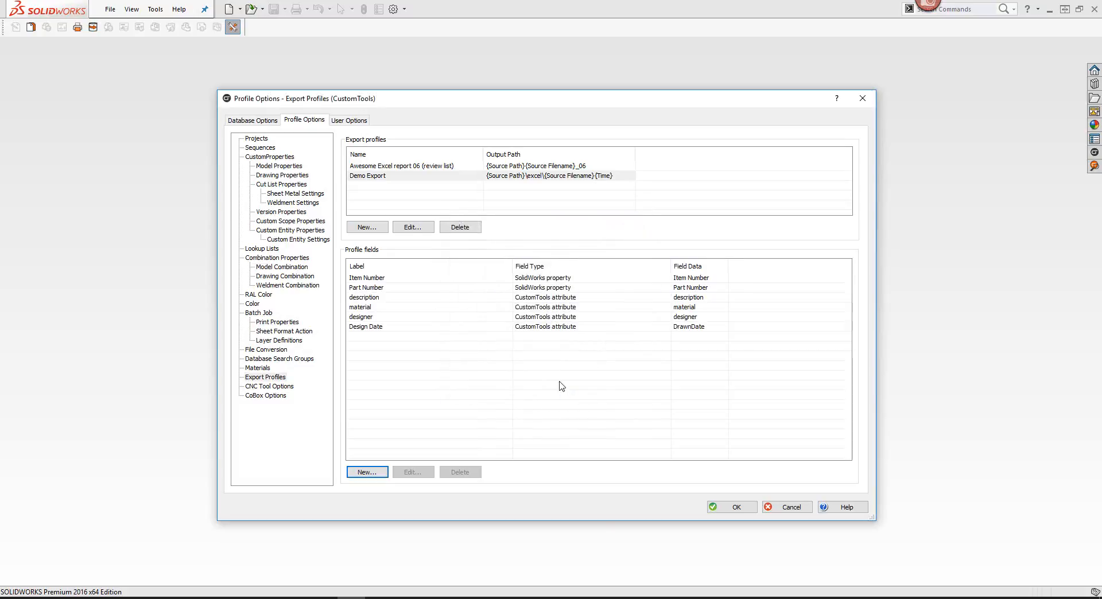
- Add a SolidWorks property field for Quantity to the Demo Export profile
click(366, 472)
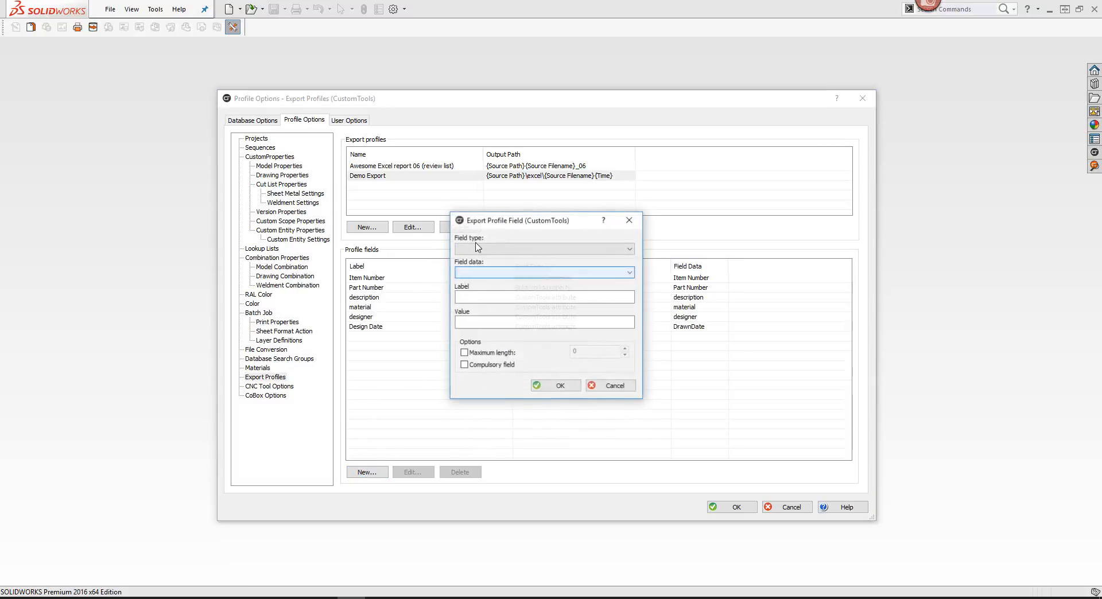
click(518, 248)
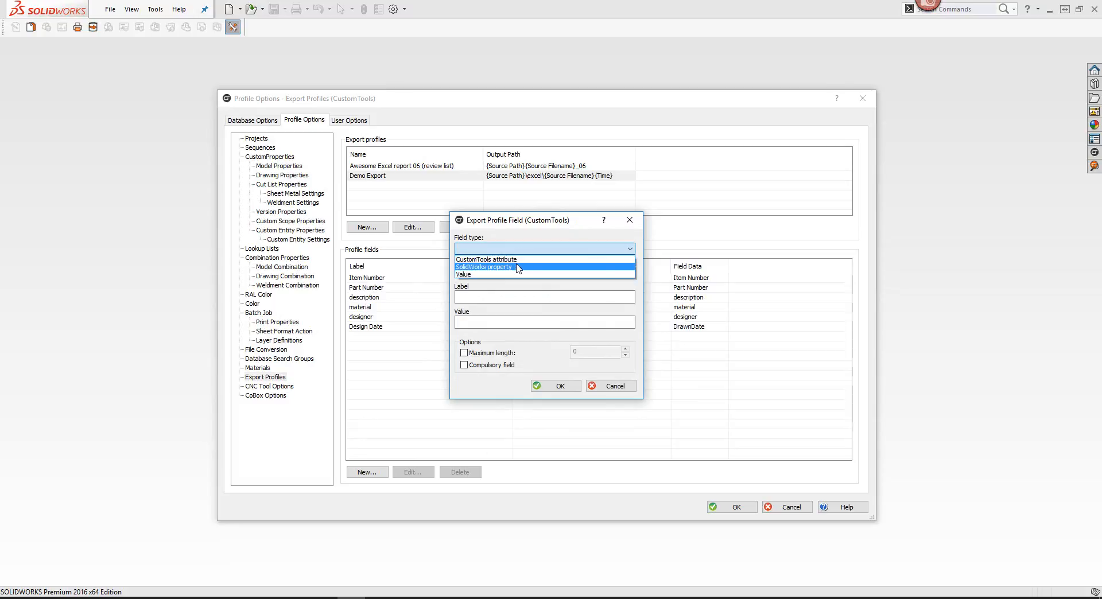
click(514, 266)
click(505, 273)
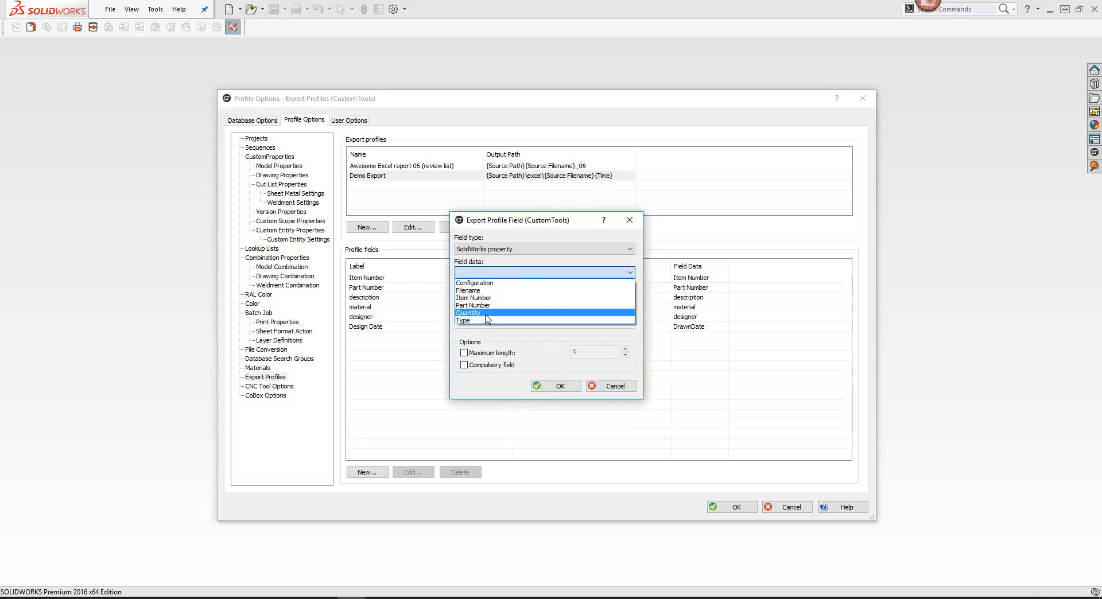
click(491, 319)
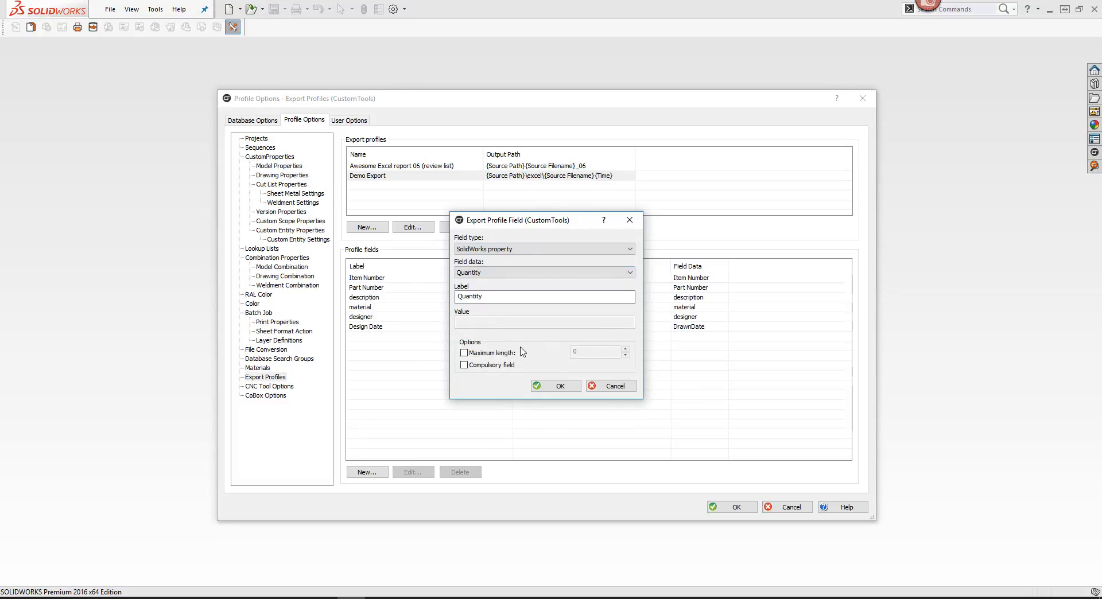
click(559, 387)
- Add a Value field labelled Preview to the Demo Export profile and save the profile options
click(366, 471)
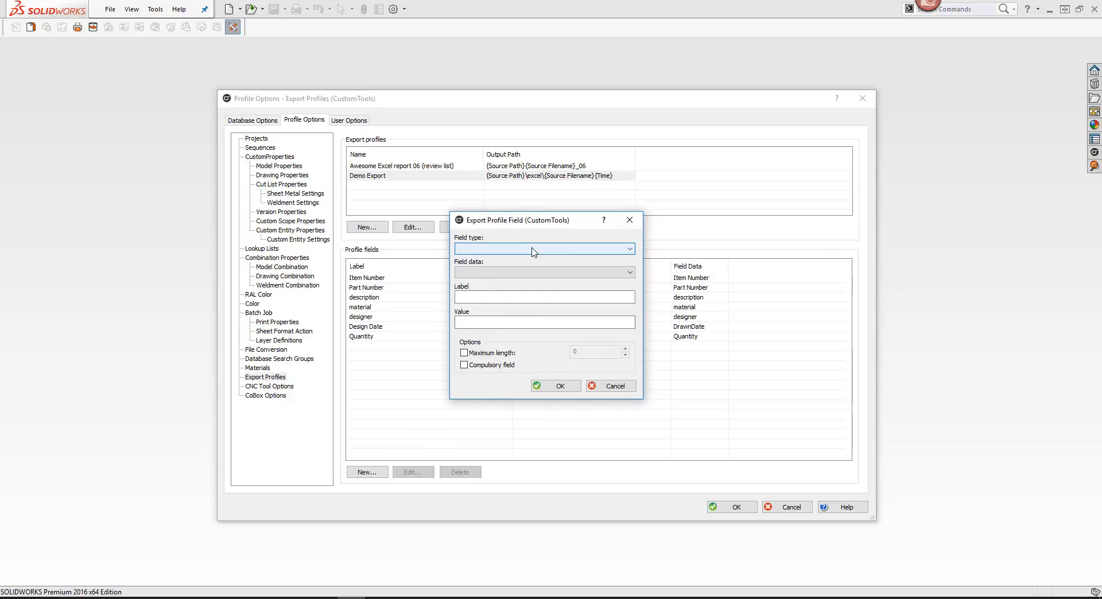
click(533, 250)
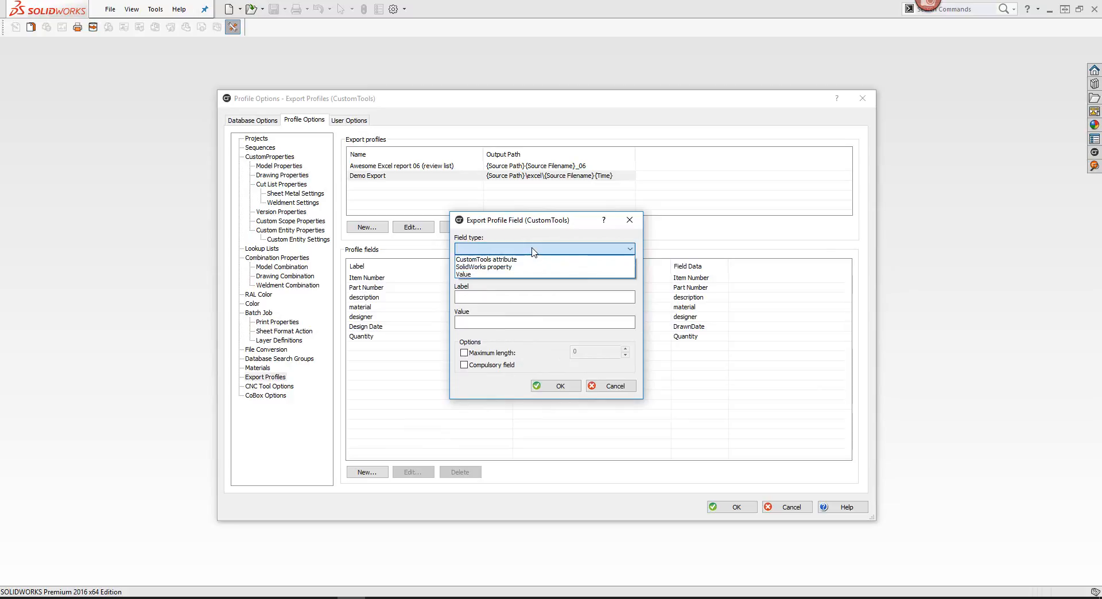
click(466, 275)
click(482, 298)
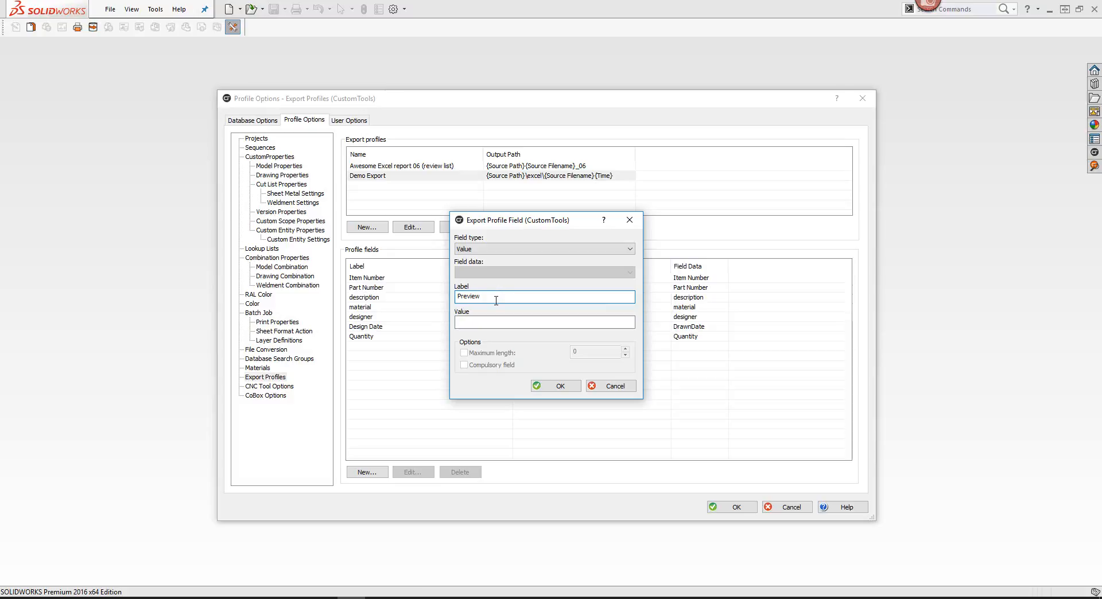
click(556, 388)
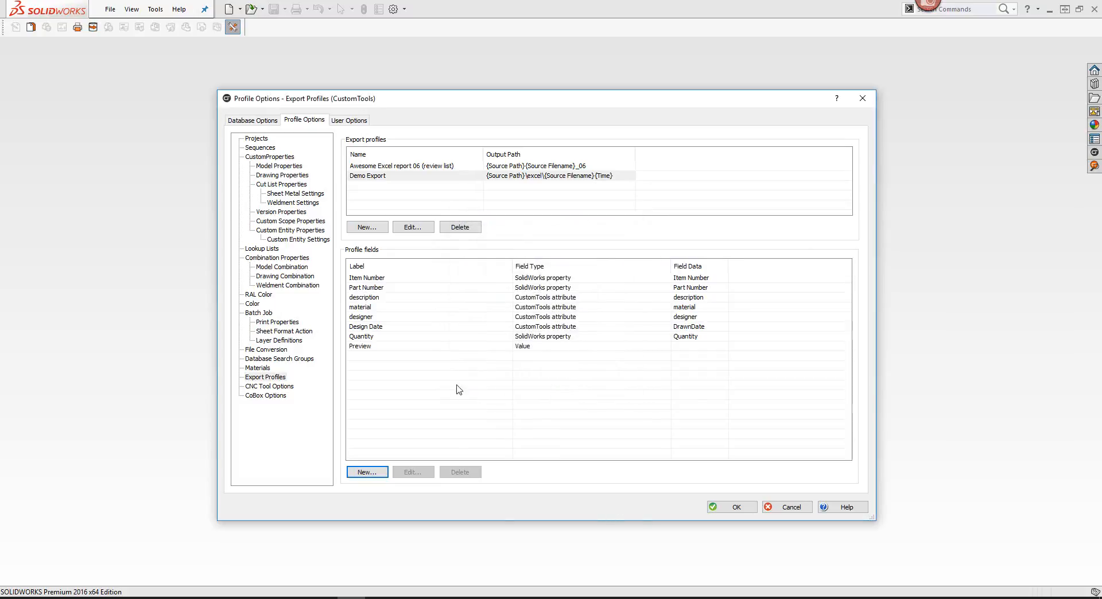
click(733, 507)
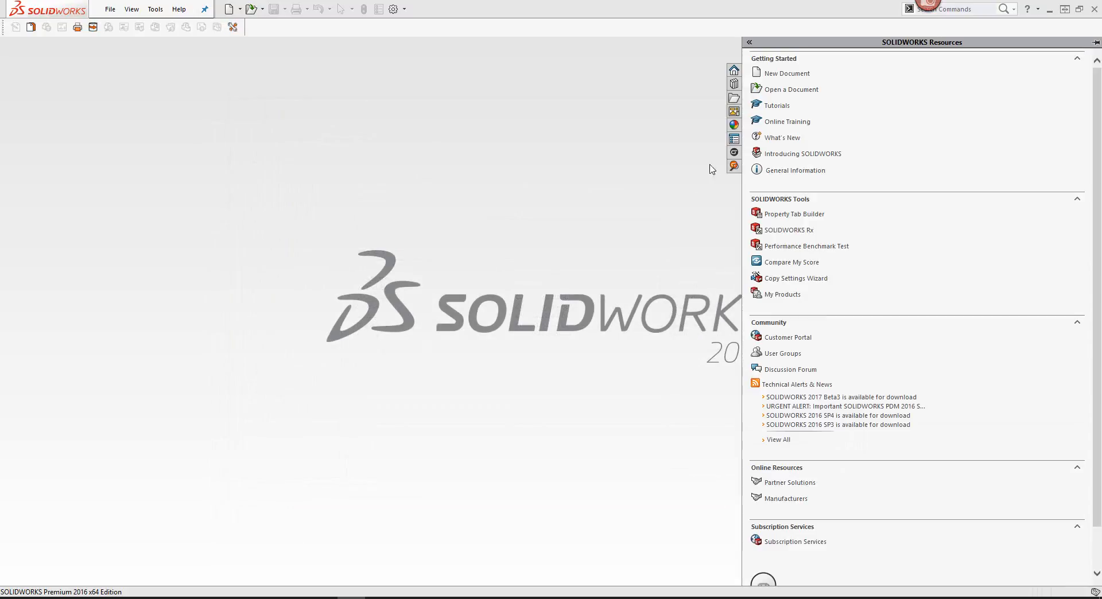
- Search the CustomTools database for assemblies in all projects and open the export of E:\DESIGN\excel\000002.SLDASM
click(734, 166)
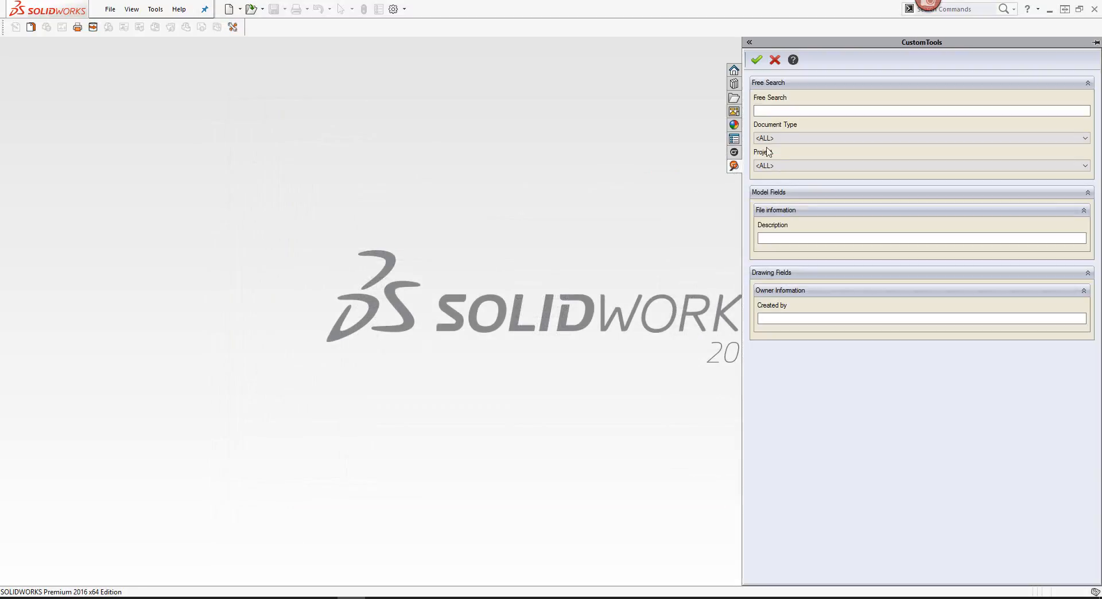
click(793, 138)
click(792, 166)
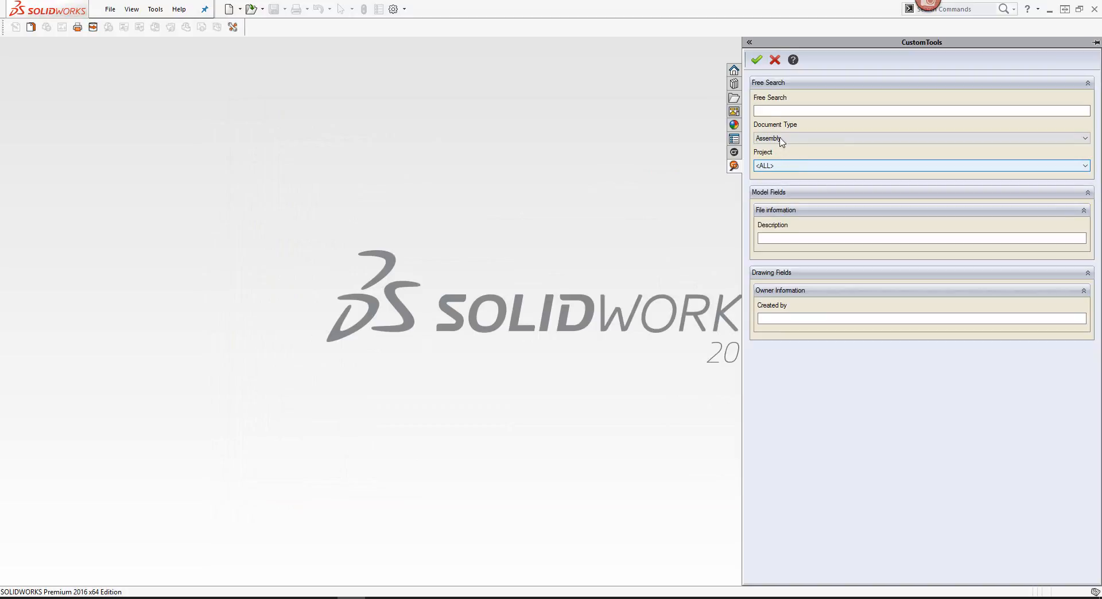
click(756, 59)
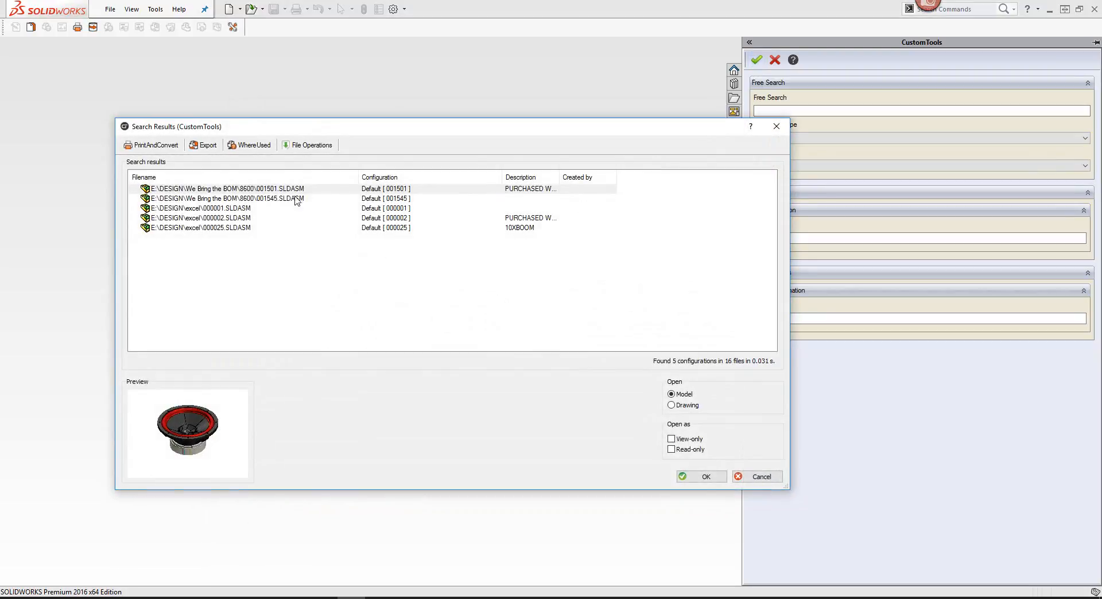
click(247, 218)
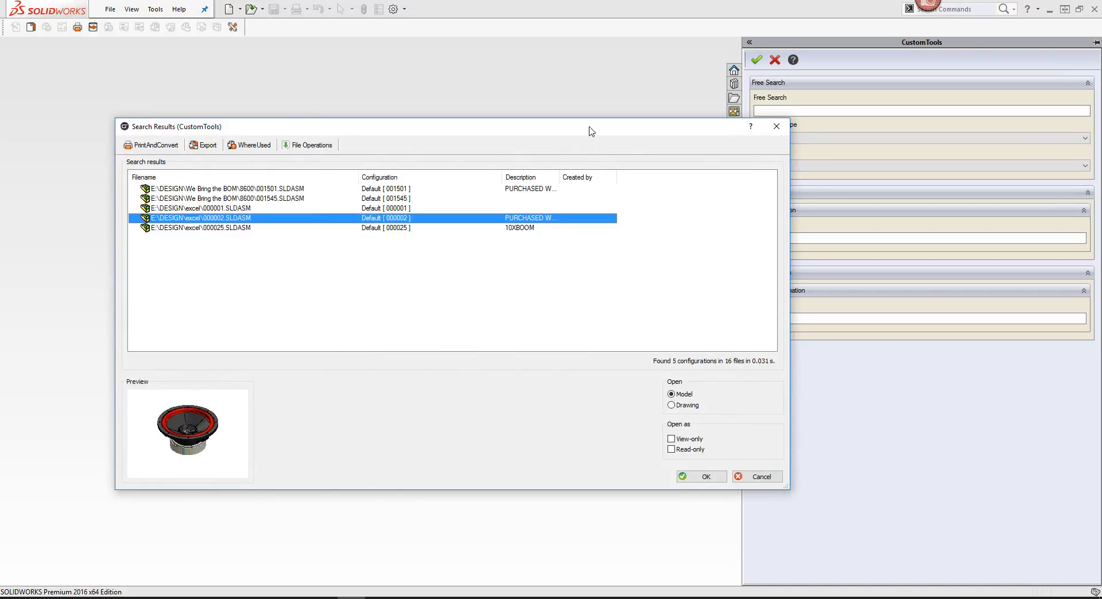
drag(591, 130, 650, 131)
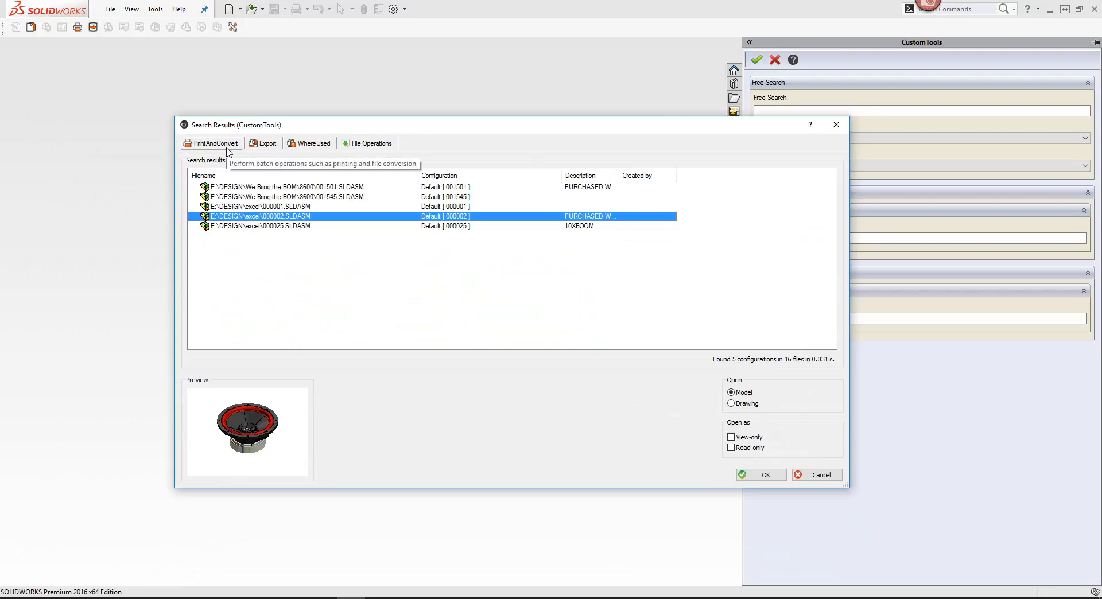
click(270, 144)
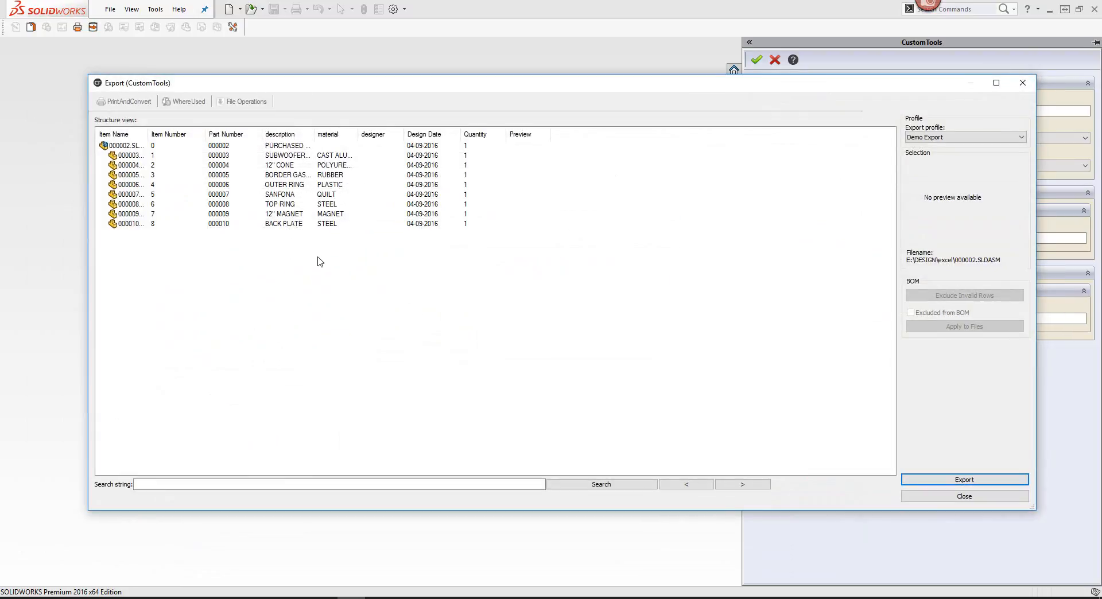
- Try to export the structure of 000002.SLDASM with the Demo Export profile, then leave the export and search results
click(979, 138)
click(943, 163)
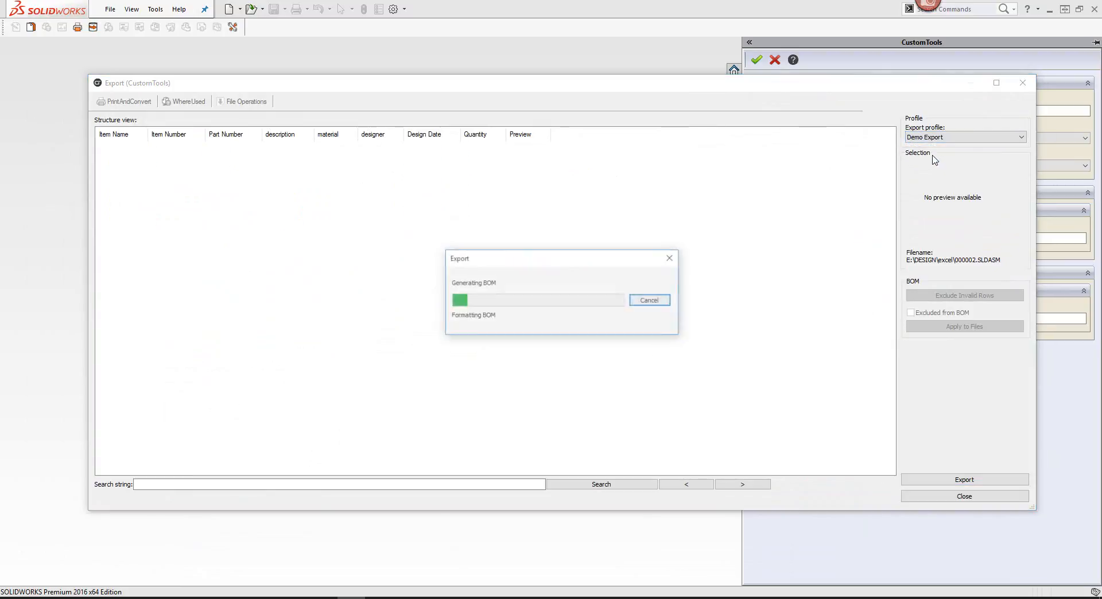
click(959, 481)
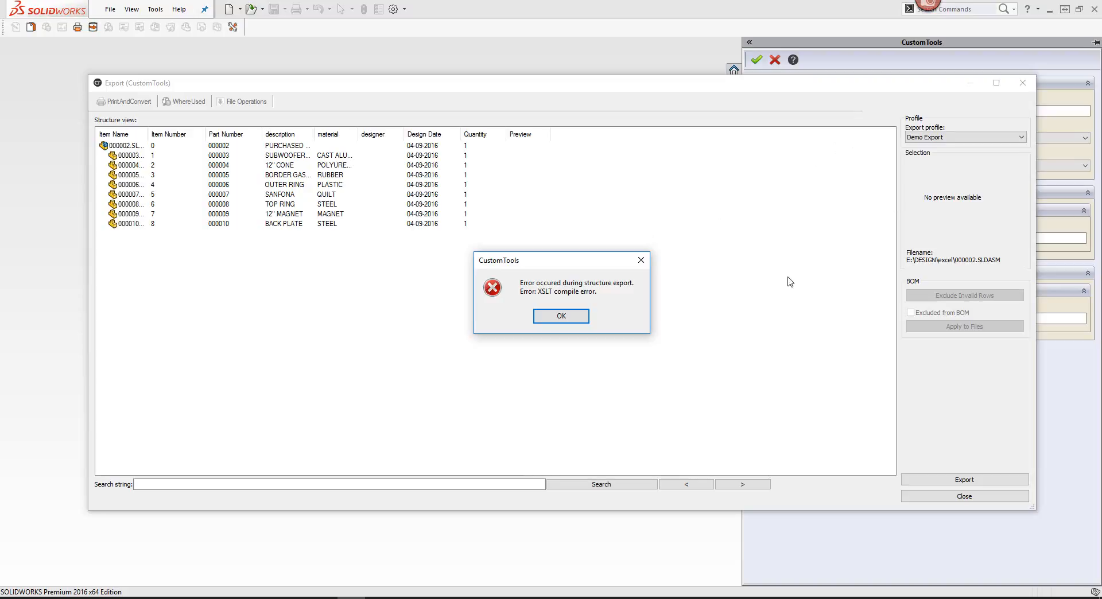
click(591, 316)
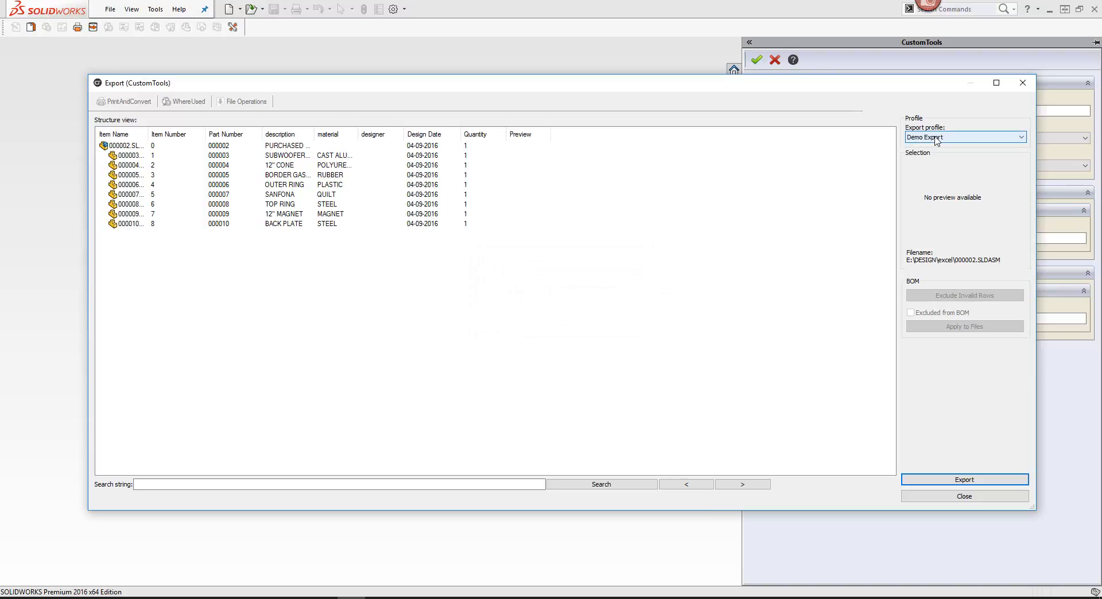
click(1026, 84)
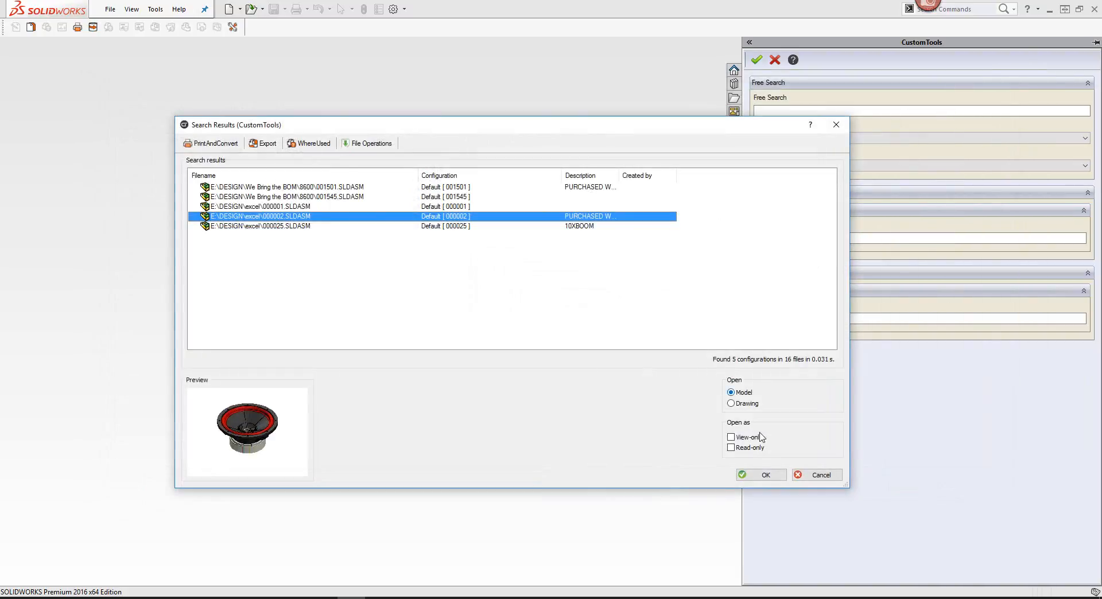
click(818, 477)
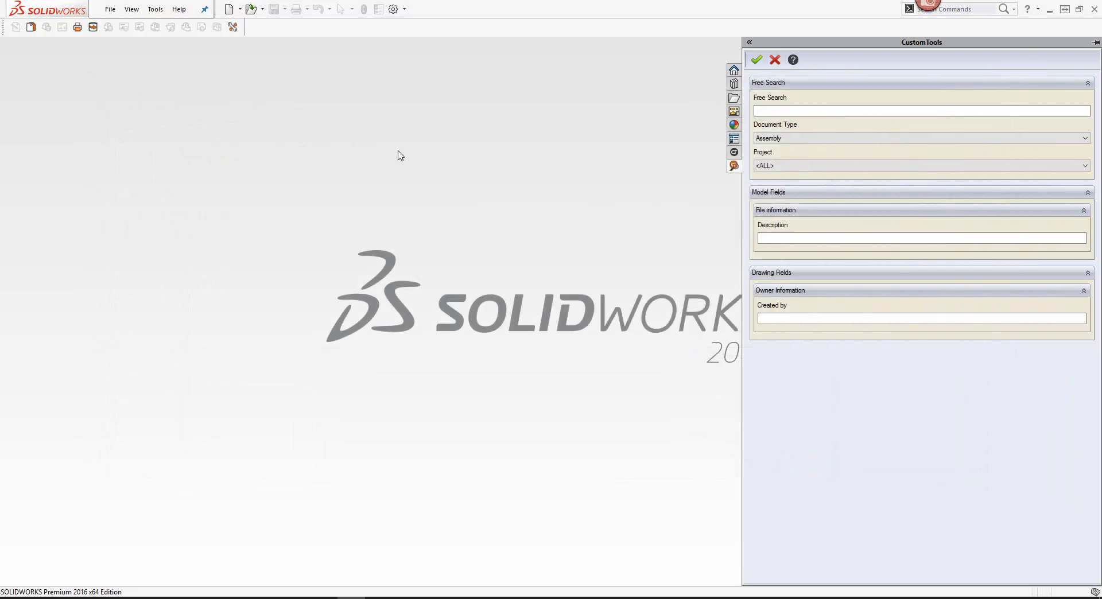
- Edit the Demo Export profile, entering Excel in its profile name, and save the profile options
click(233, 27)
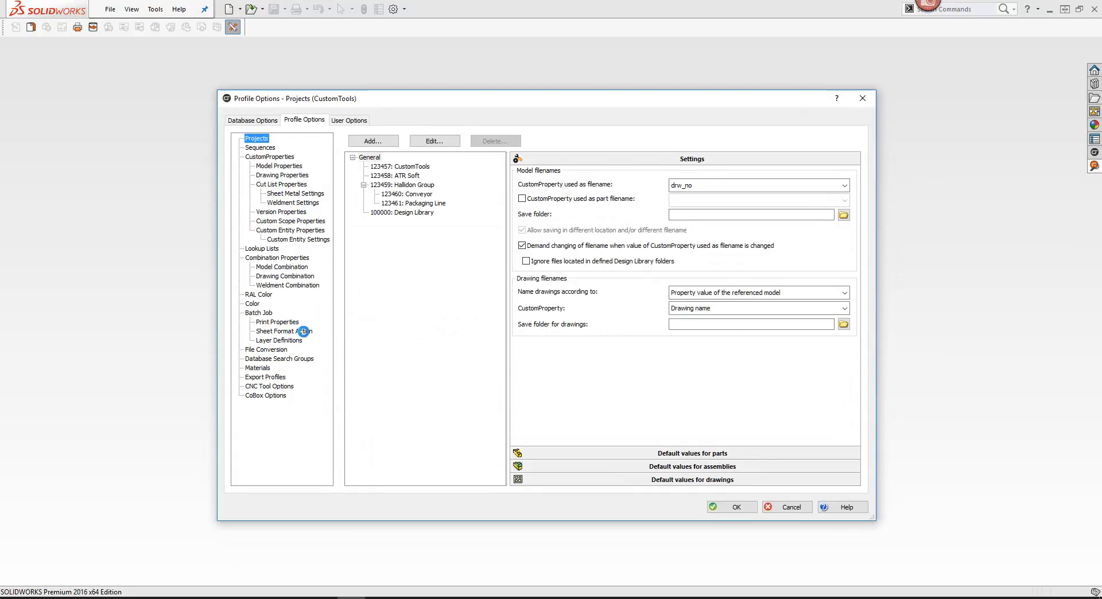
click(278, 377)
double_click(387, 176)
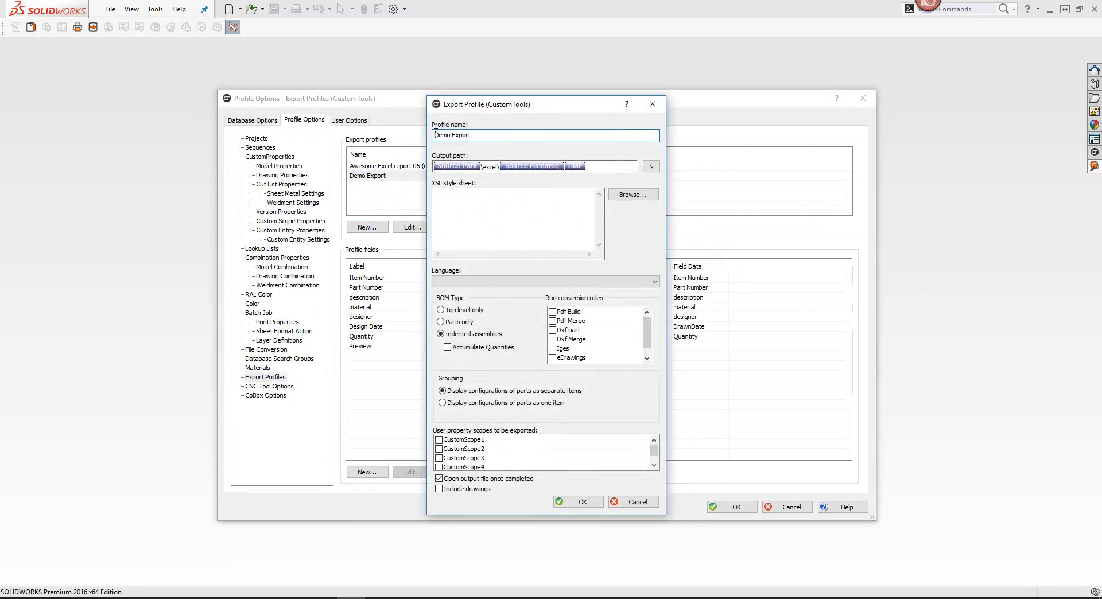
text(Excel)
click(577, 504)
click(719, 513)
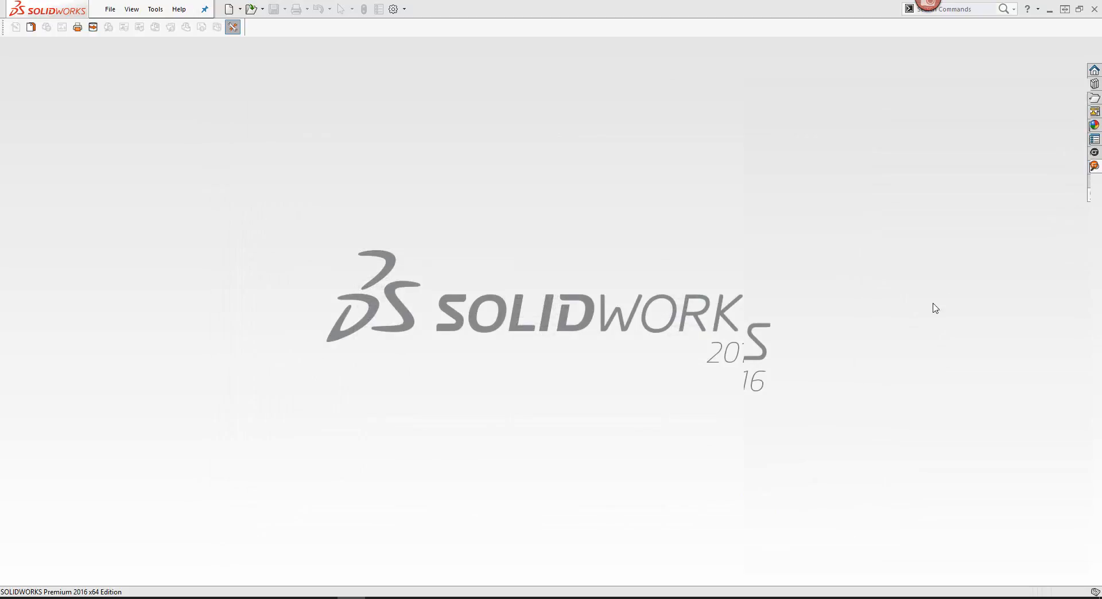
- Search the CustomTools database for assemblies in all projects and open the model E:\DESIGN\excel\000001.SLDASM
click(733, 168)
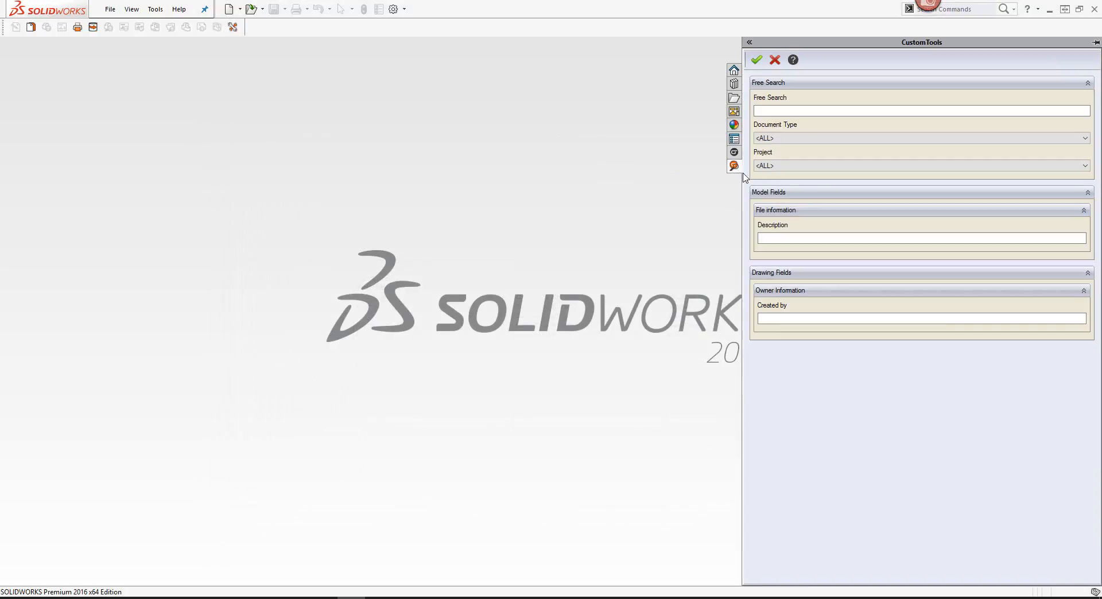
click(781, 139)
click(782, 164)
click(756, 60)
click(289, 208)
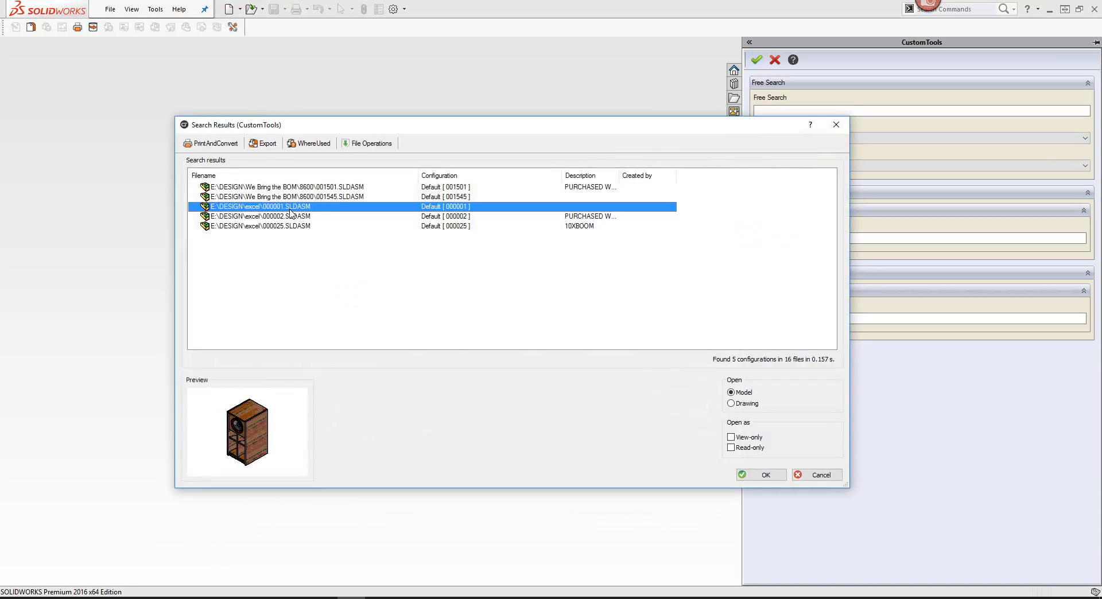
click(291, 216)
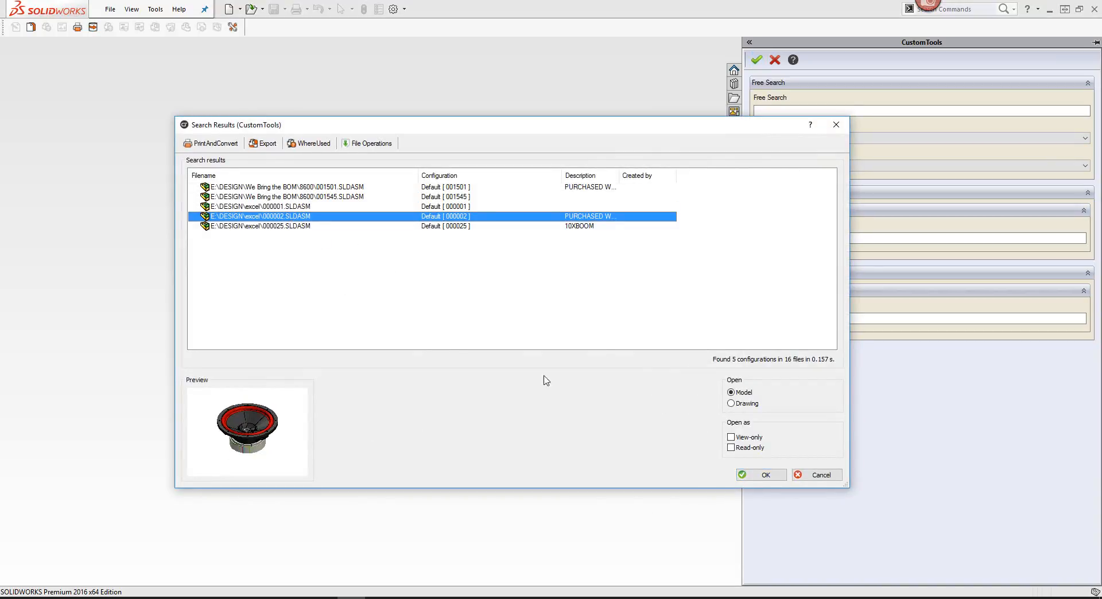
click(287, 210)
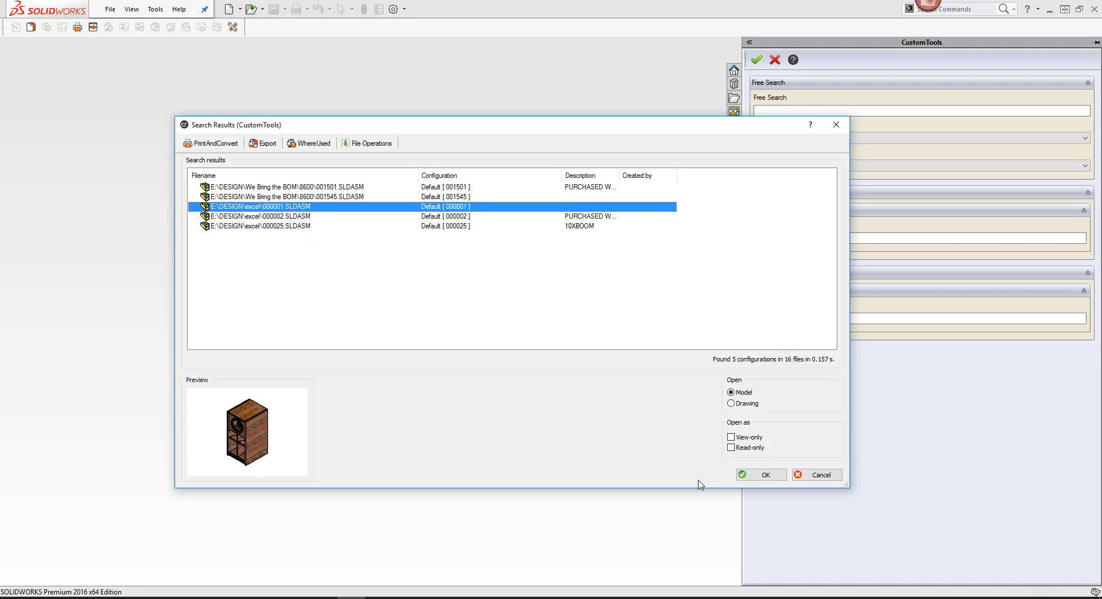
click(759, 480)
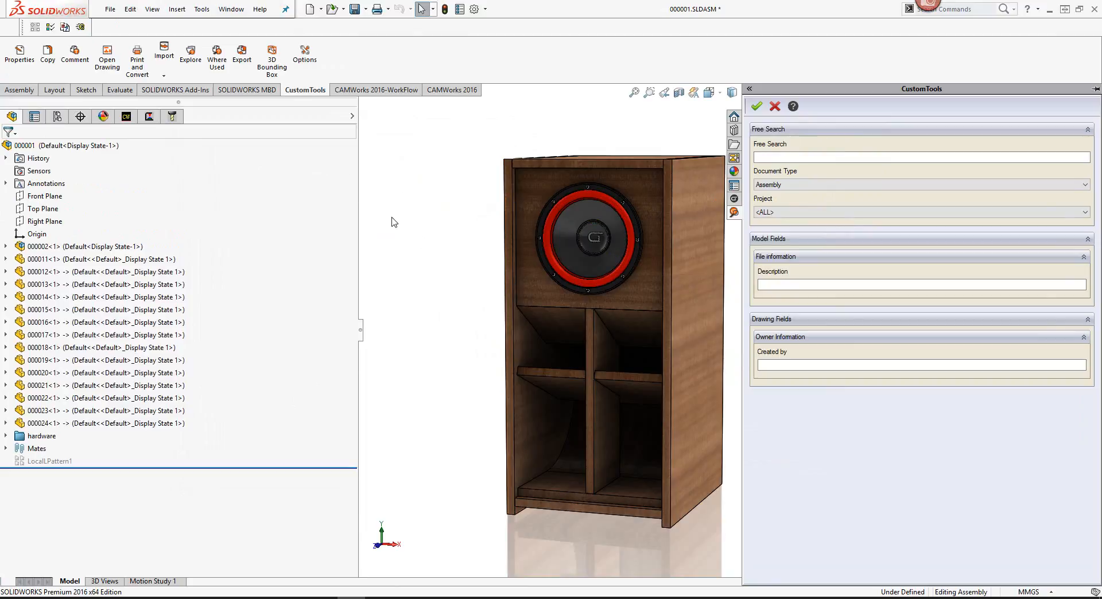
- Export the open 000001 assembly's structure using the Excel Demo Export profile and view the resulting workbook full screen
click(241, 55)
click(574, 318)
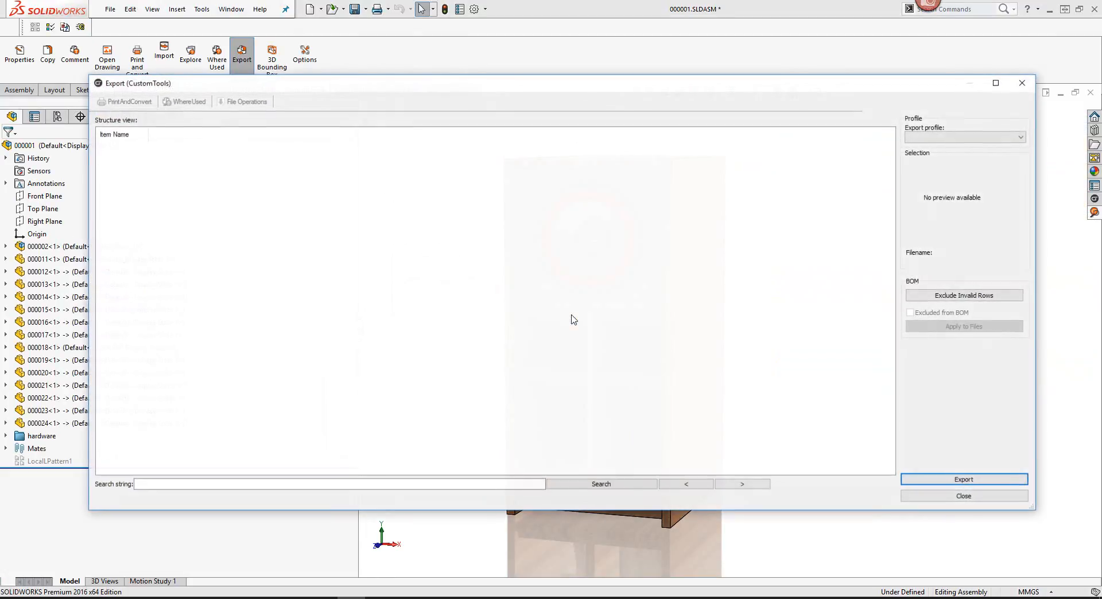
click(964, 137)
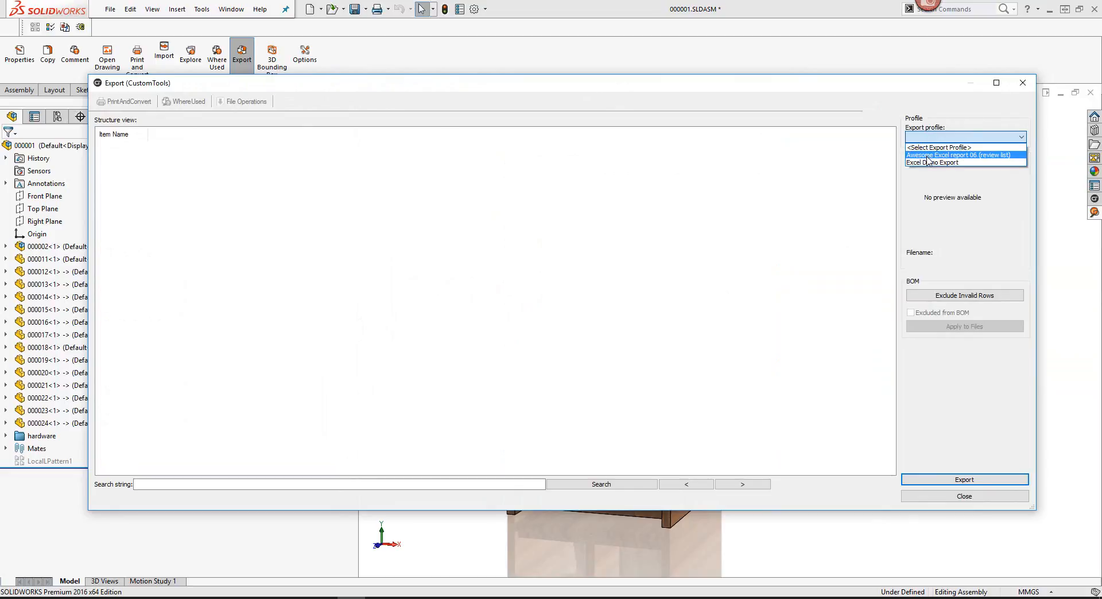
click(929, 151)
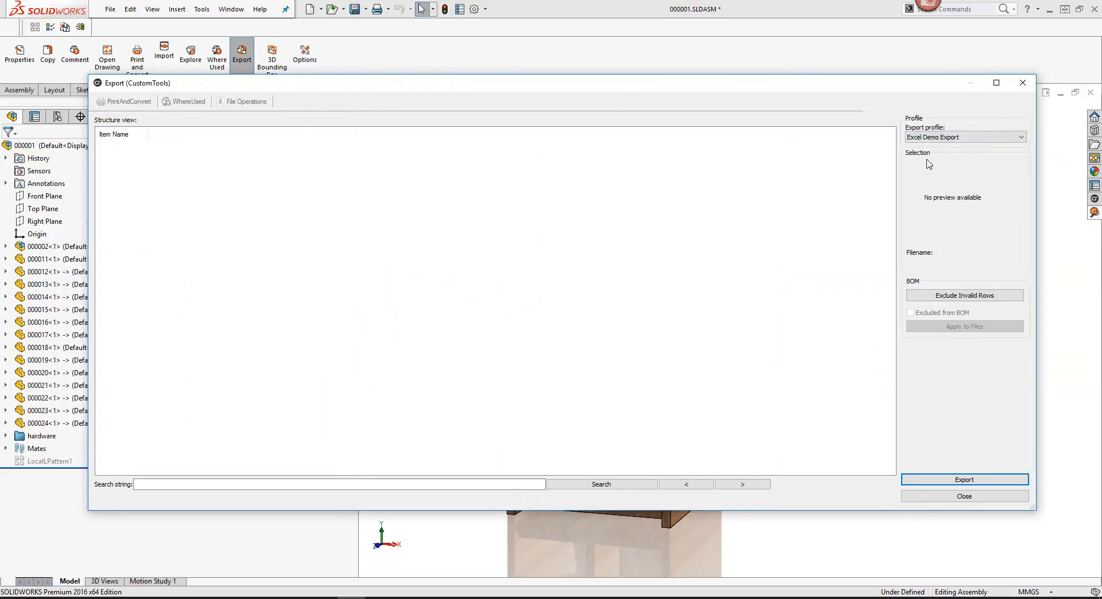
click(971, 487)
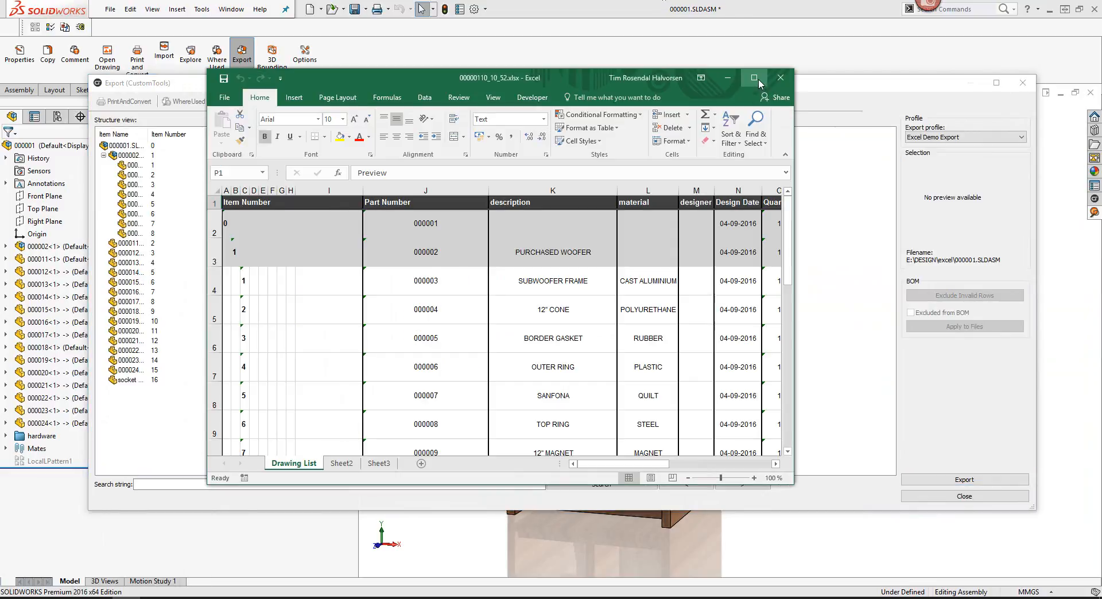
click(758, 78)
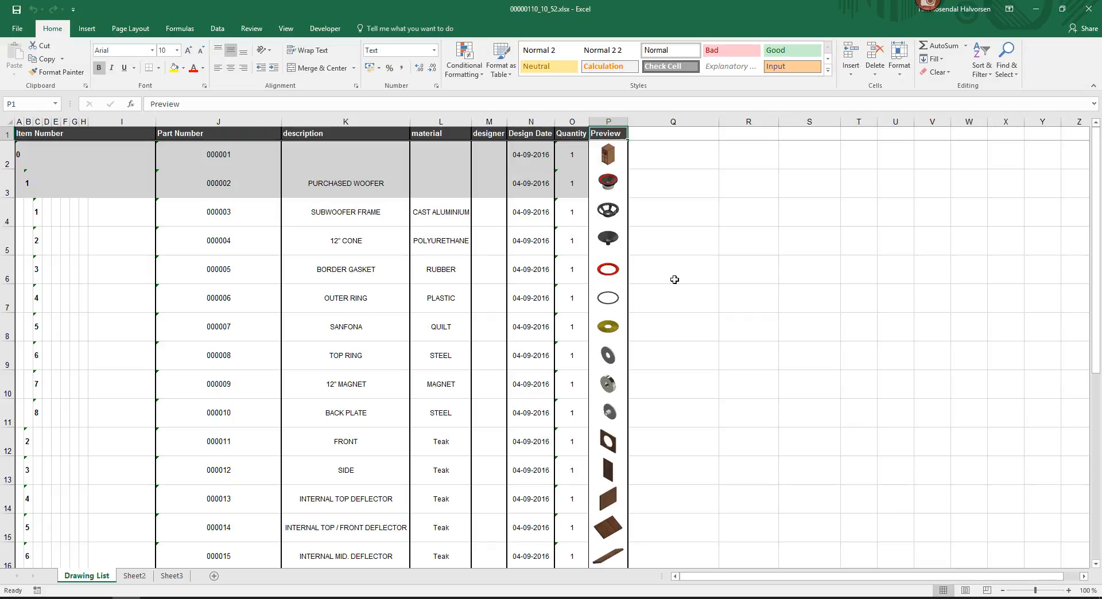
- Close the exported workbook and the export window, along with the 000001 assembly
click(1087, 6)
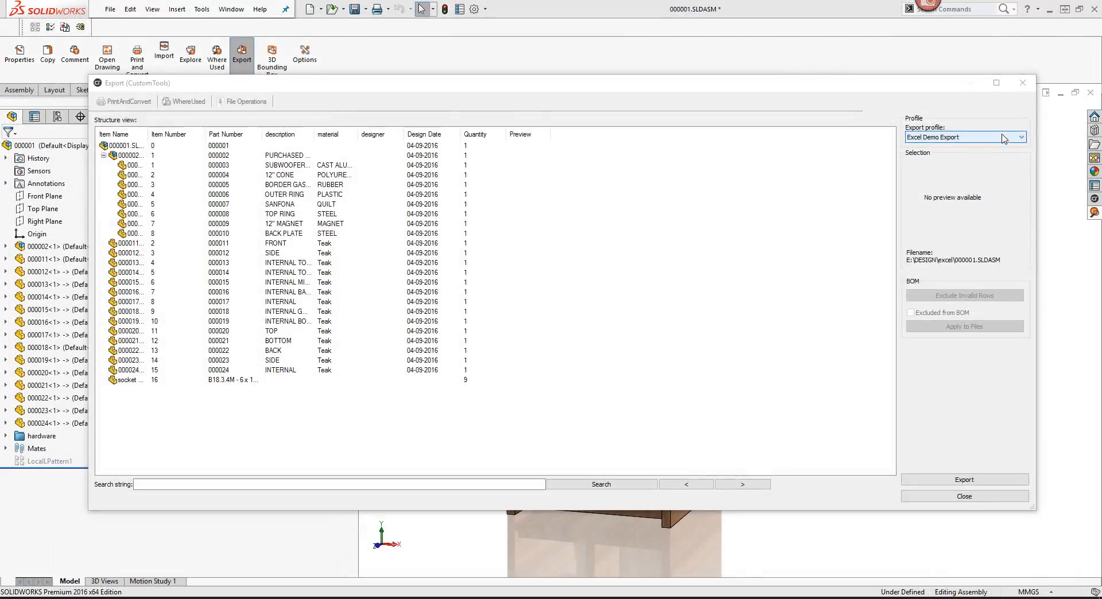
click(1024, 85)
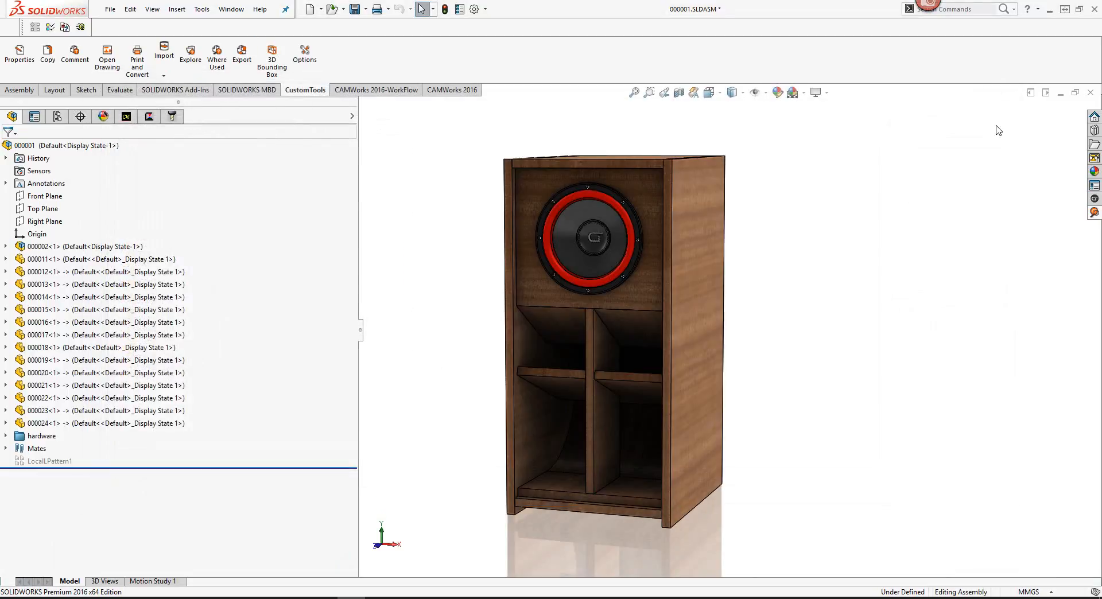
click(1090, 92)
click(274, 225)
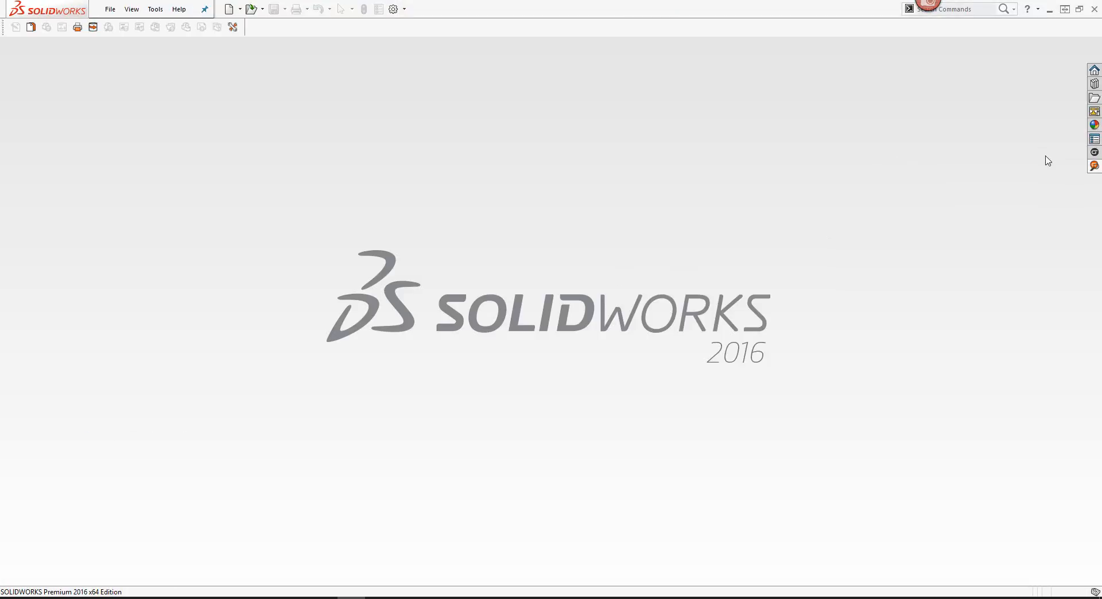
- Search the CustomTools database for assemblies in all projects and open the structure export of E:\DESIGN\excel\000001.SLDASM
click(1093, 167)
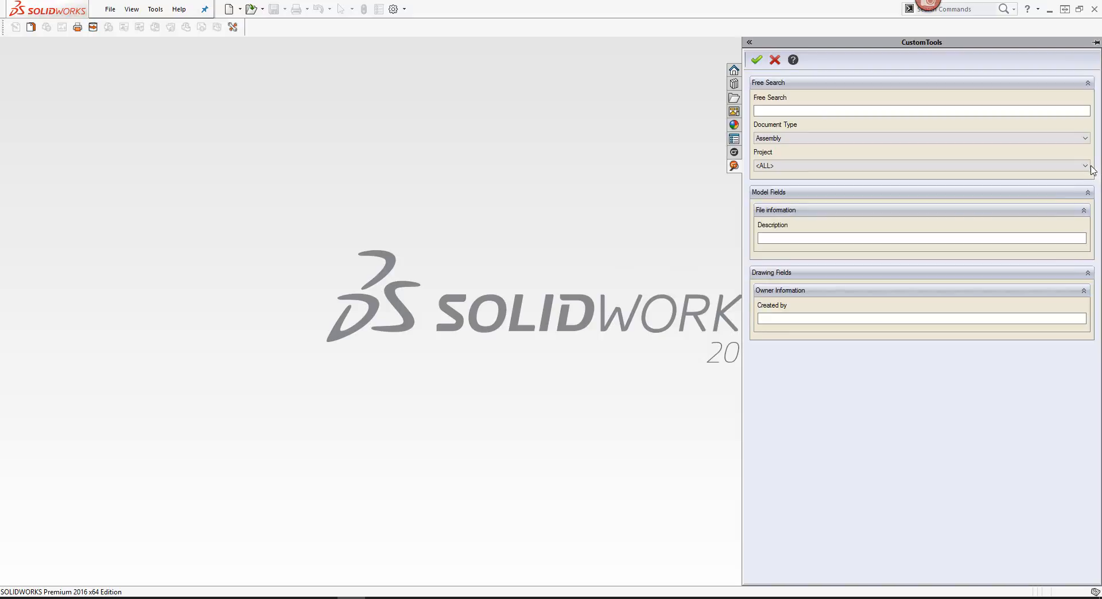
click(756, 59)
click(235, 197)
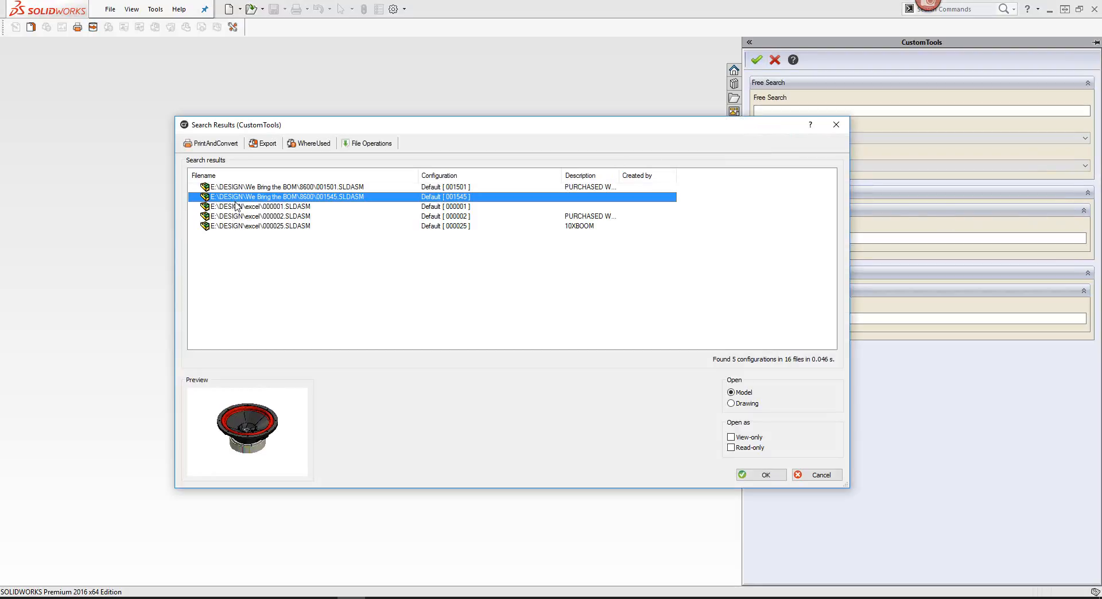
click(235, 206)
click(264, 147)
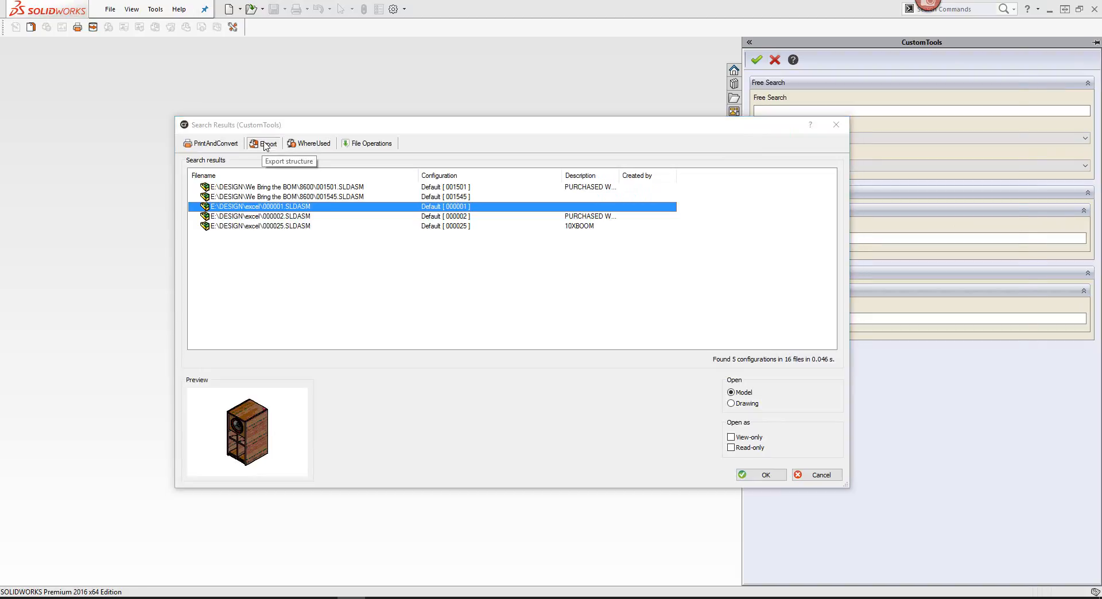
- Export the 000001 structure with the Awesome Excel report 06 (review list) profile and view the resulting workbook full screen
click(928, 137)
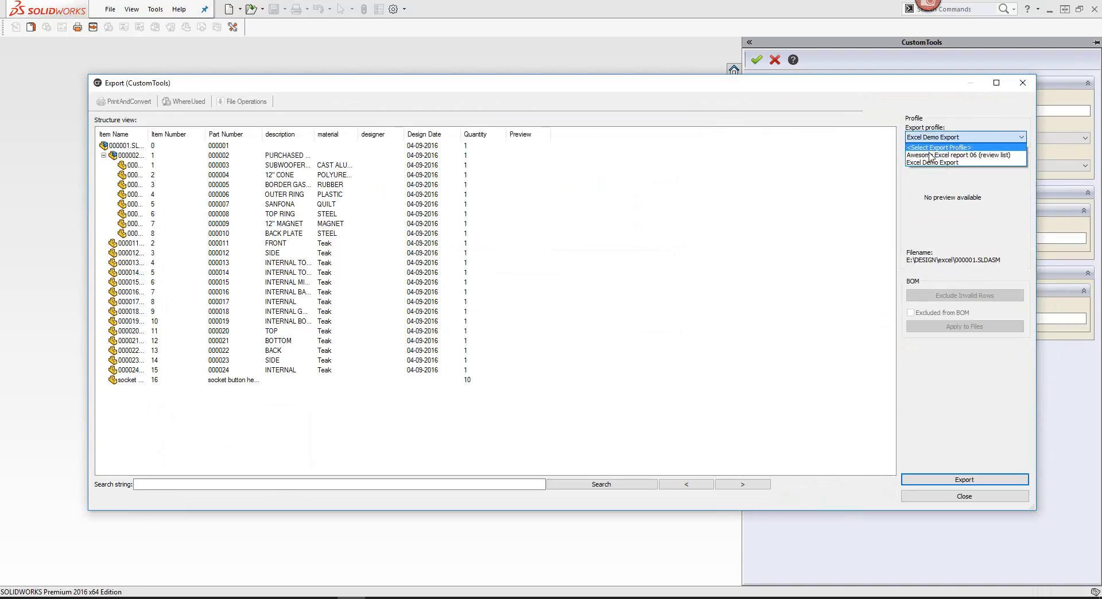
click(956, 149)
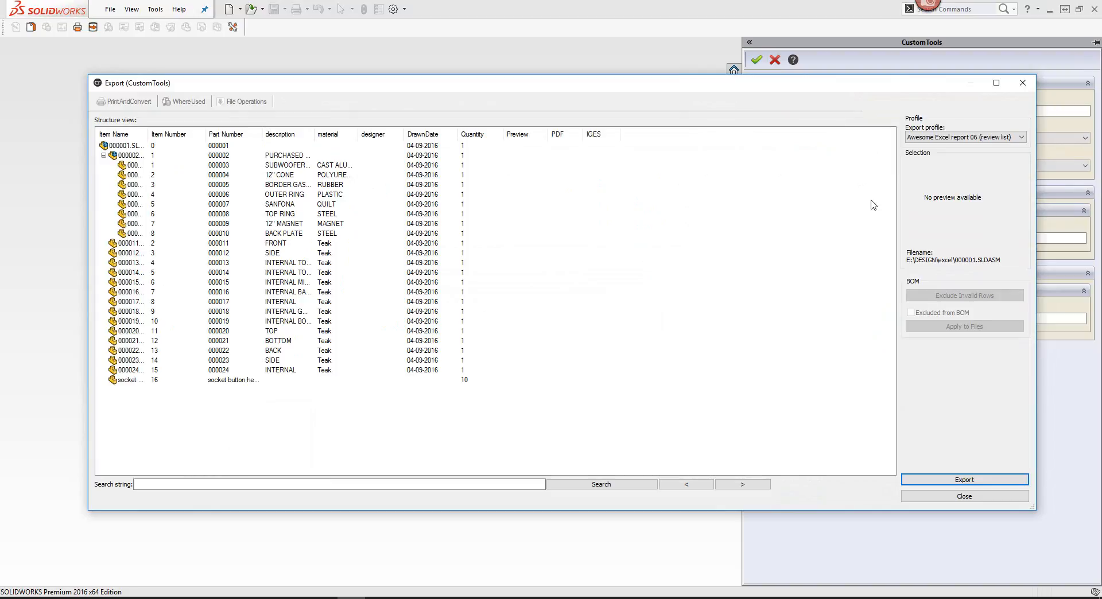
click(965, 483)
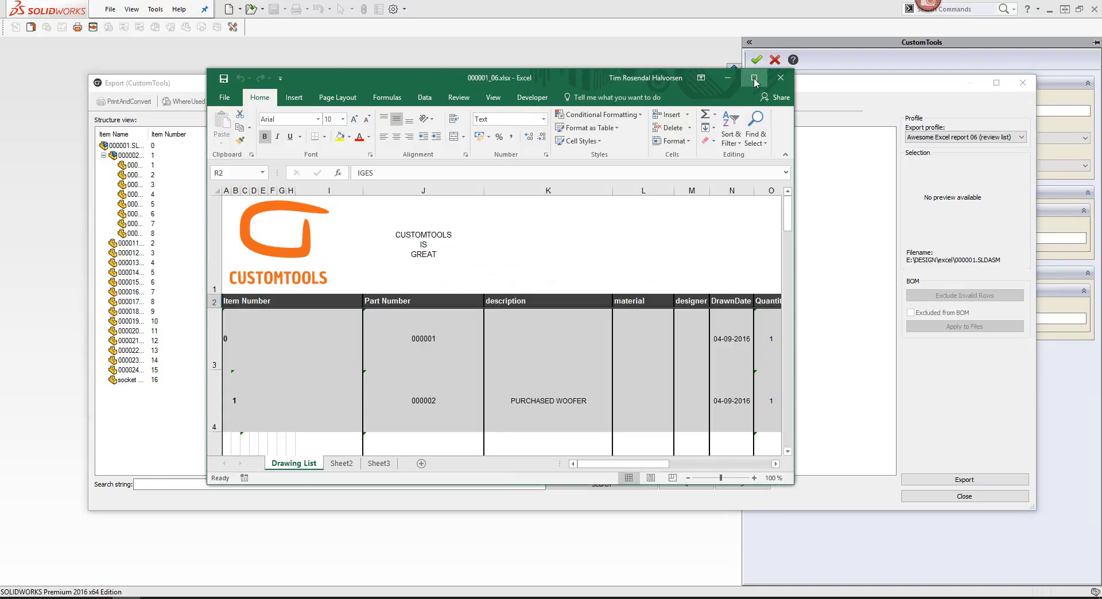
click(753, 79)
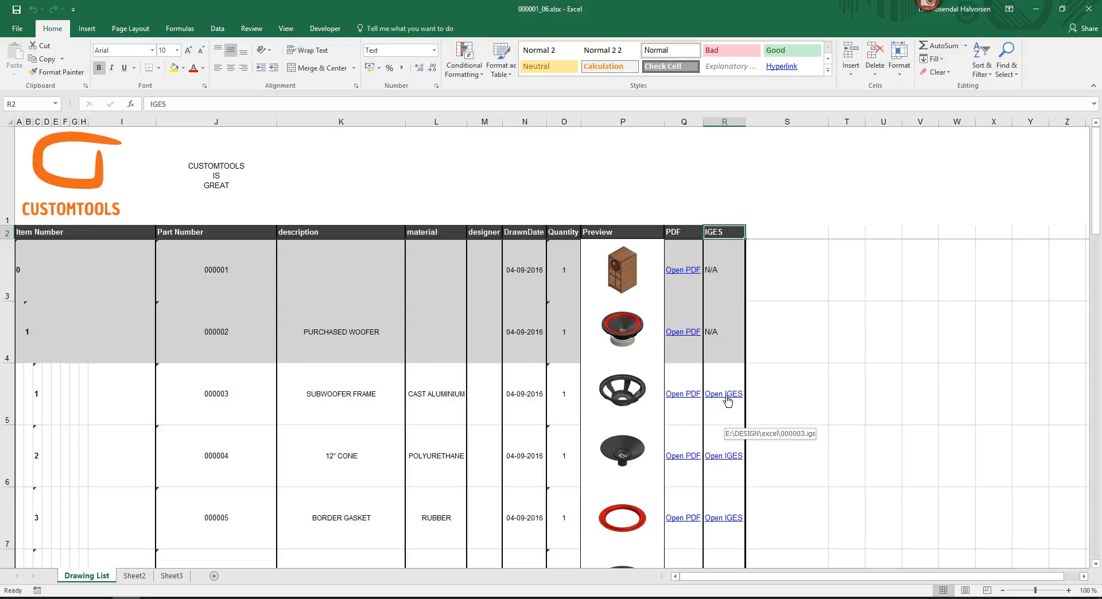
- Open the linked PDF drawing of the subwoofer frame 000003 from the workbook, view it, and close the PDF reader
click(684, 400)
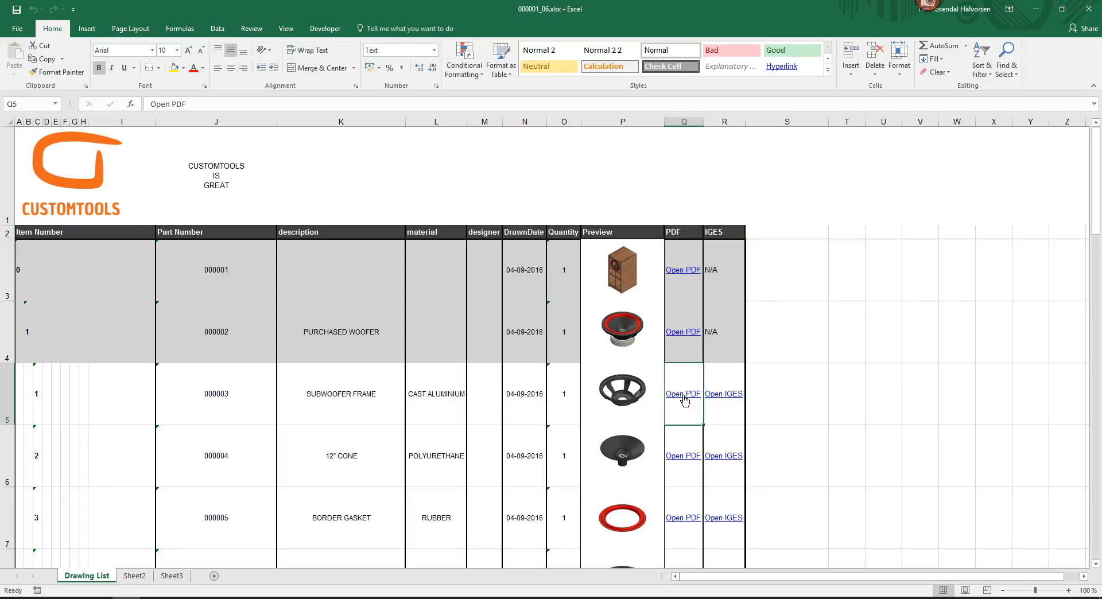
click(684, 400)
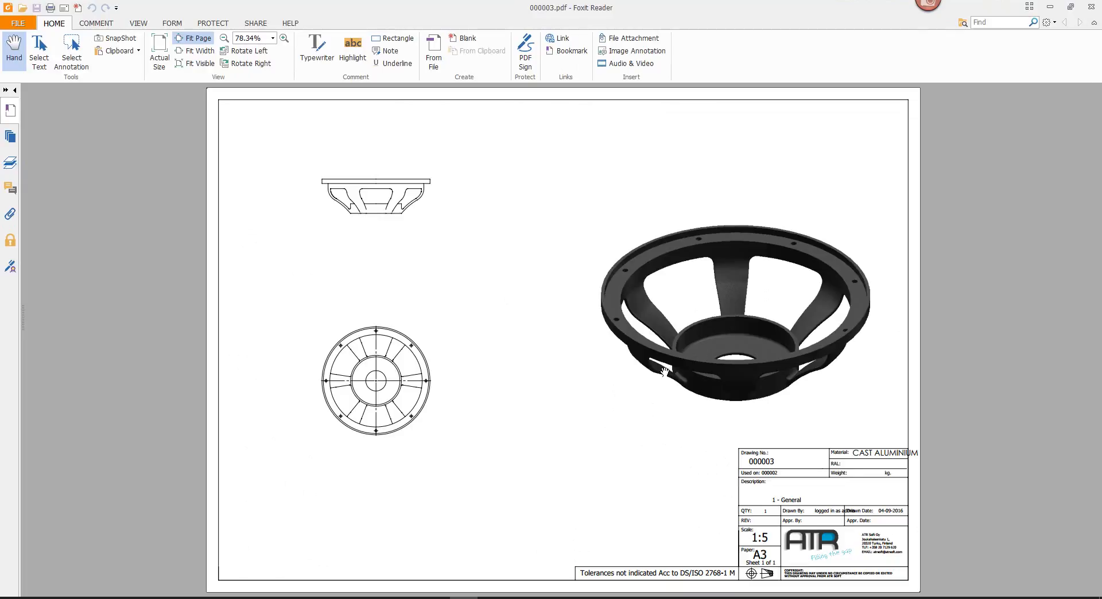
click(1090, 10)
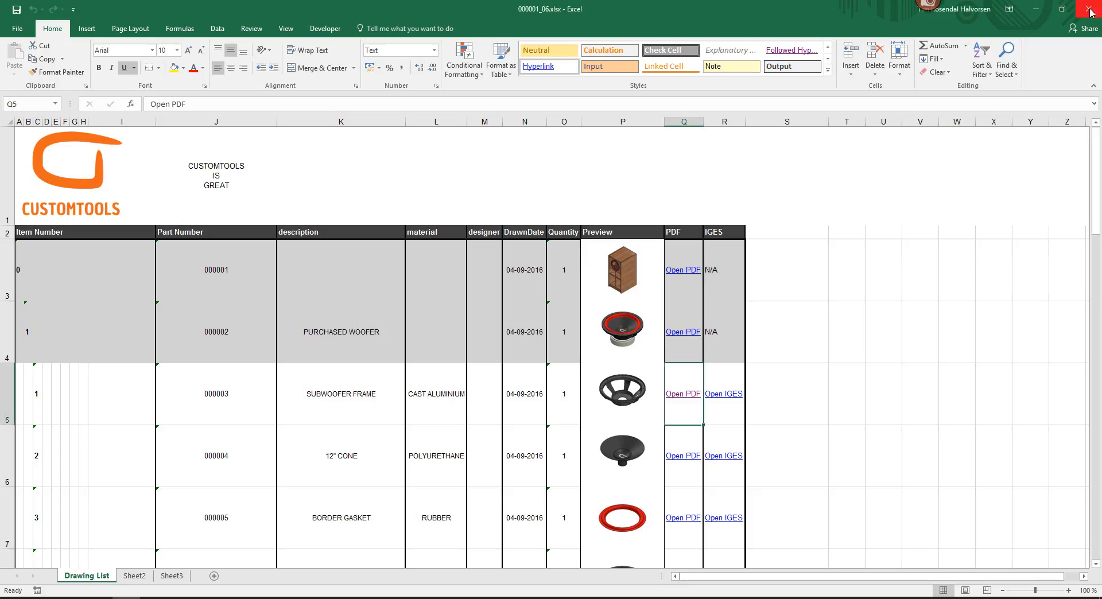
- Open the linked IGES file of the subwoofer frame 000003 in ABViewer, examine the model from several angles, and close the viewer
click(728, 396)
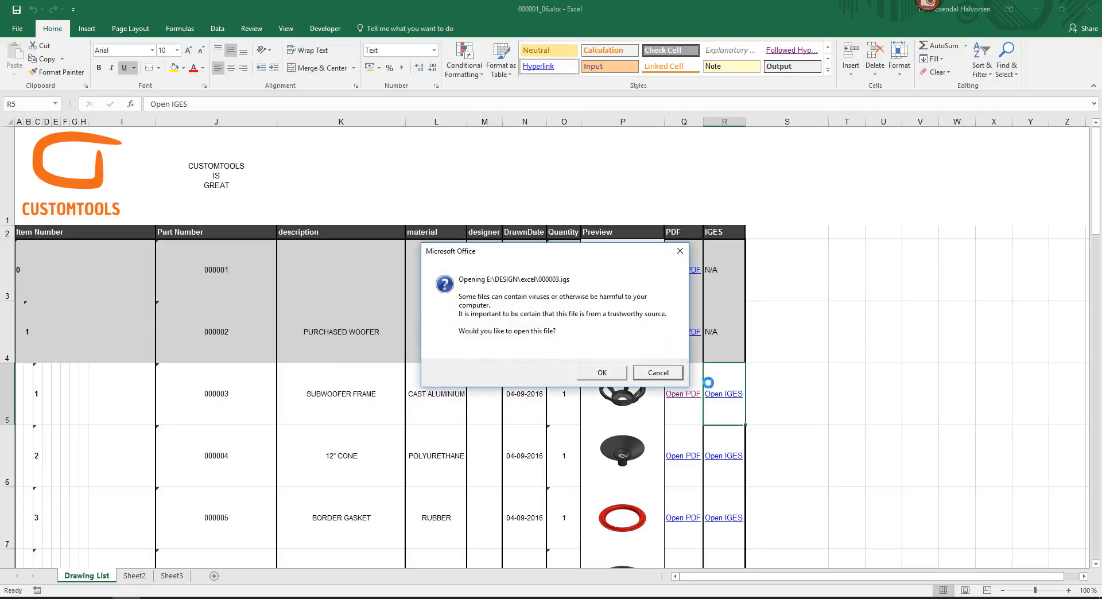
click(609, 374)
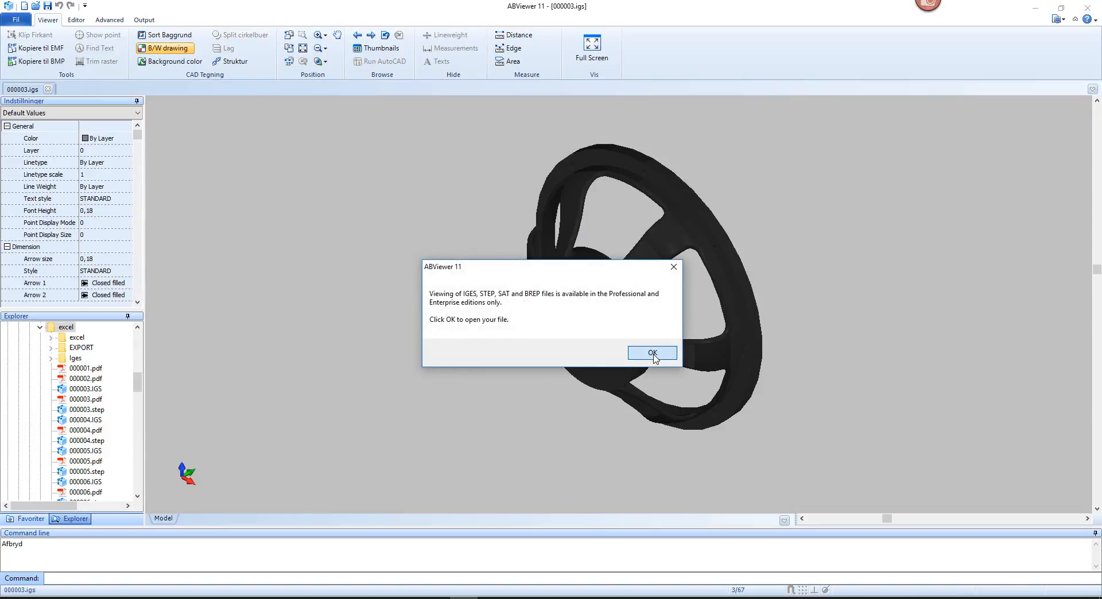
click(652, 354)
click(701, 361)
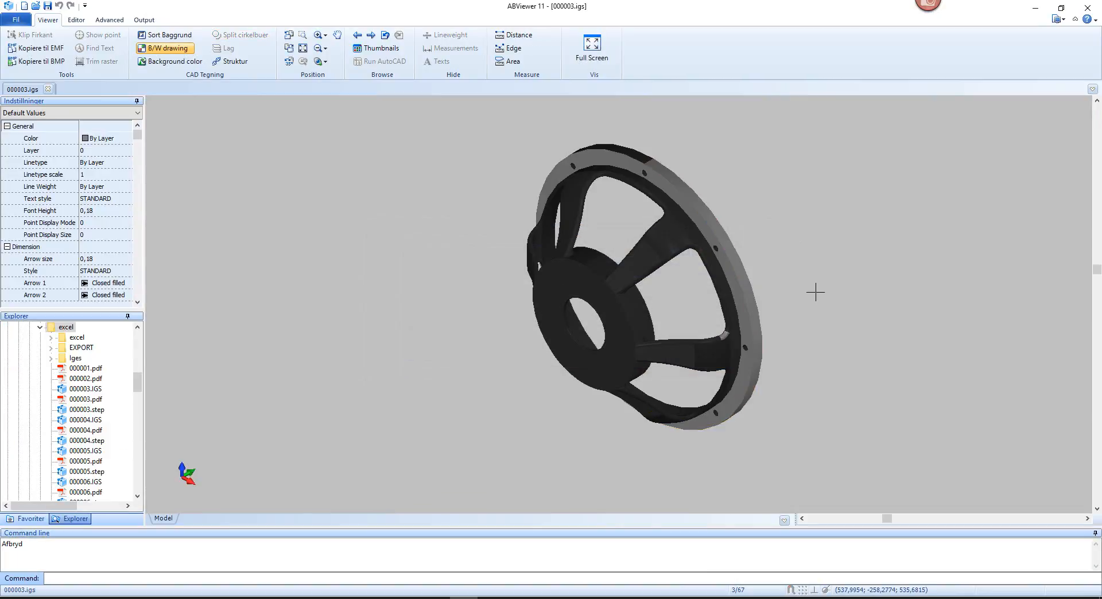
drag(815, 292, 564, 197)
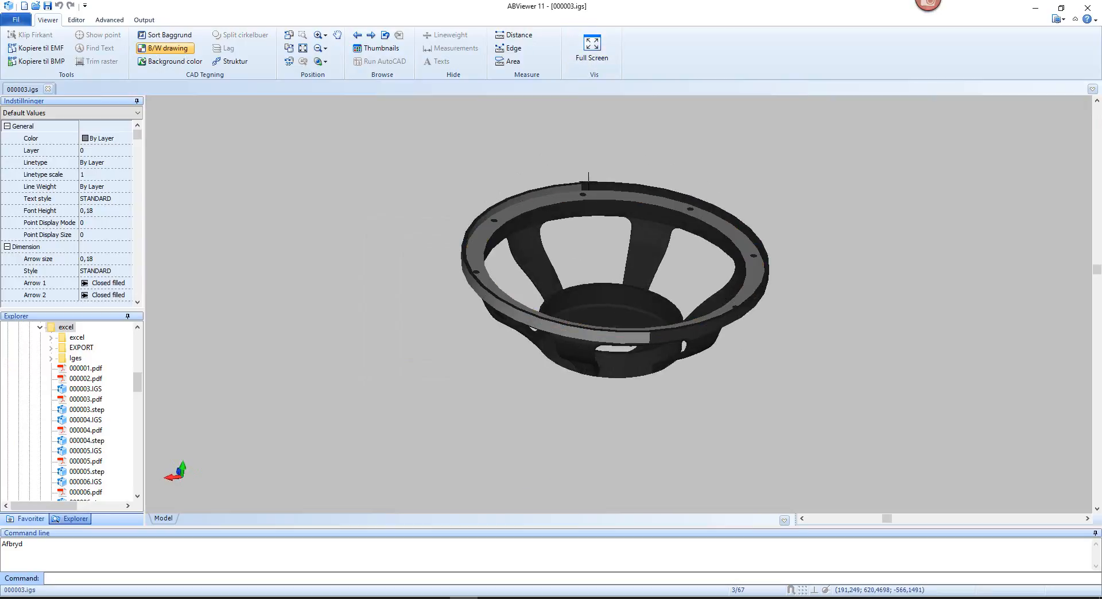
drag(669, 241, 467, 425)
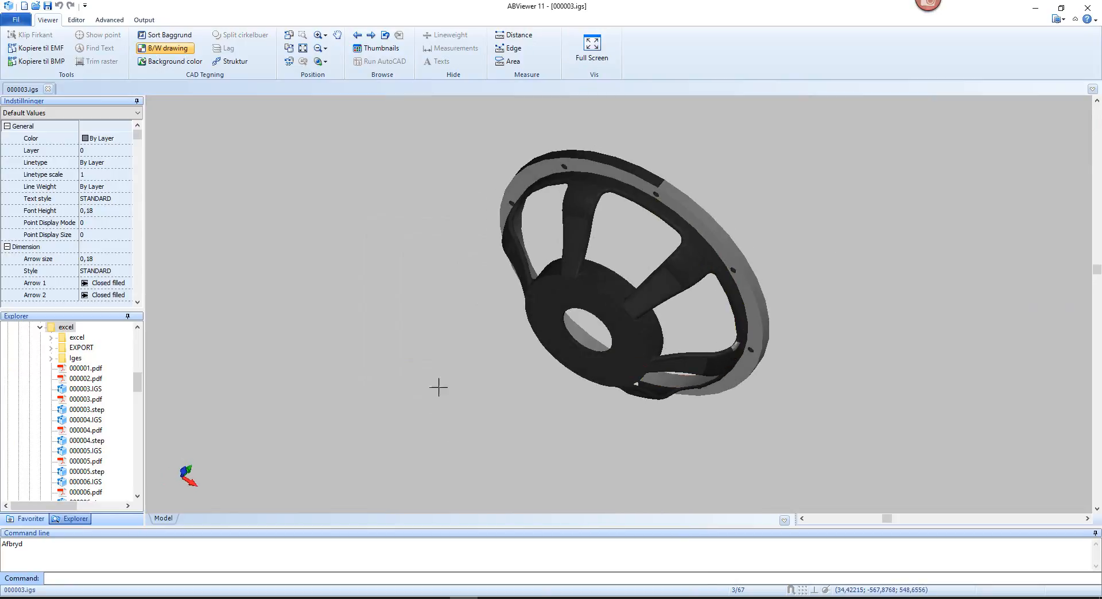
drag(439, 387, 855, 253)
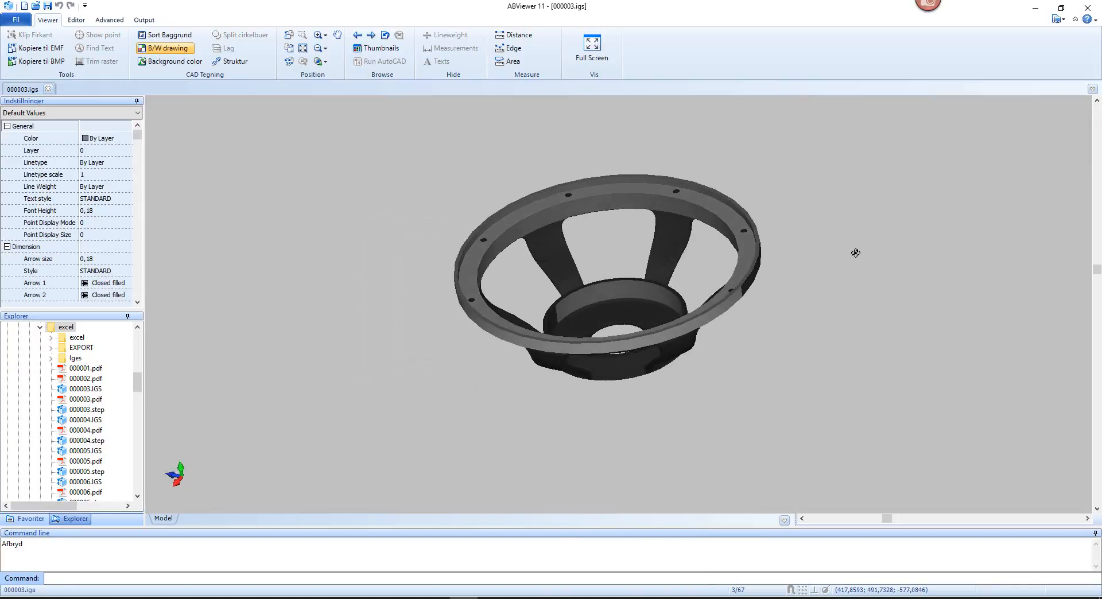
click(1086, 8)
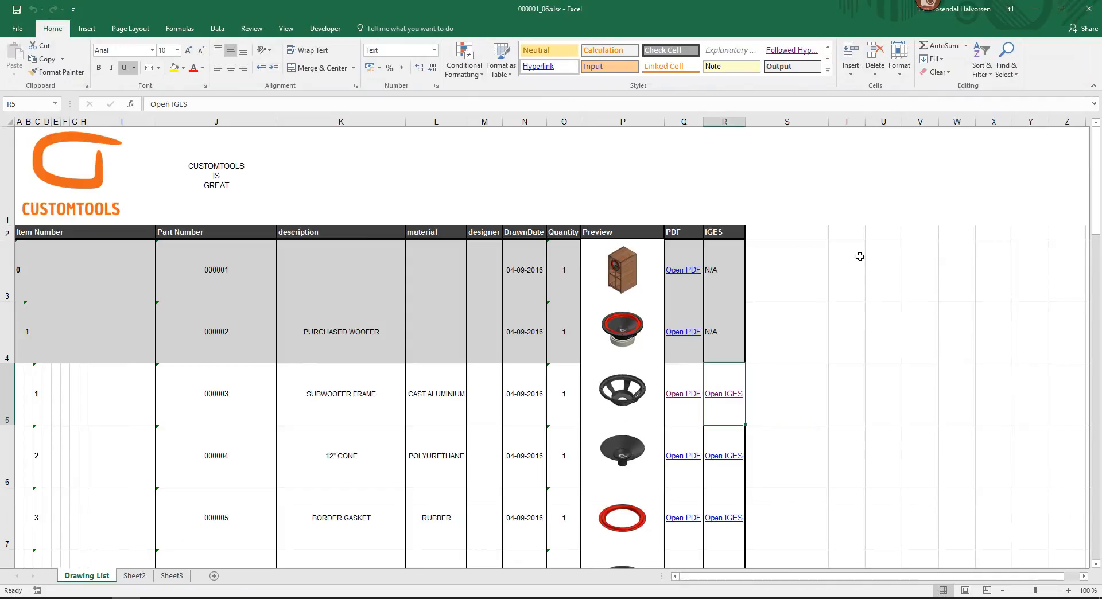
- Close the 000001_06.xlsx workbook and leave the CustomTools export and search results
click(1088, 9)
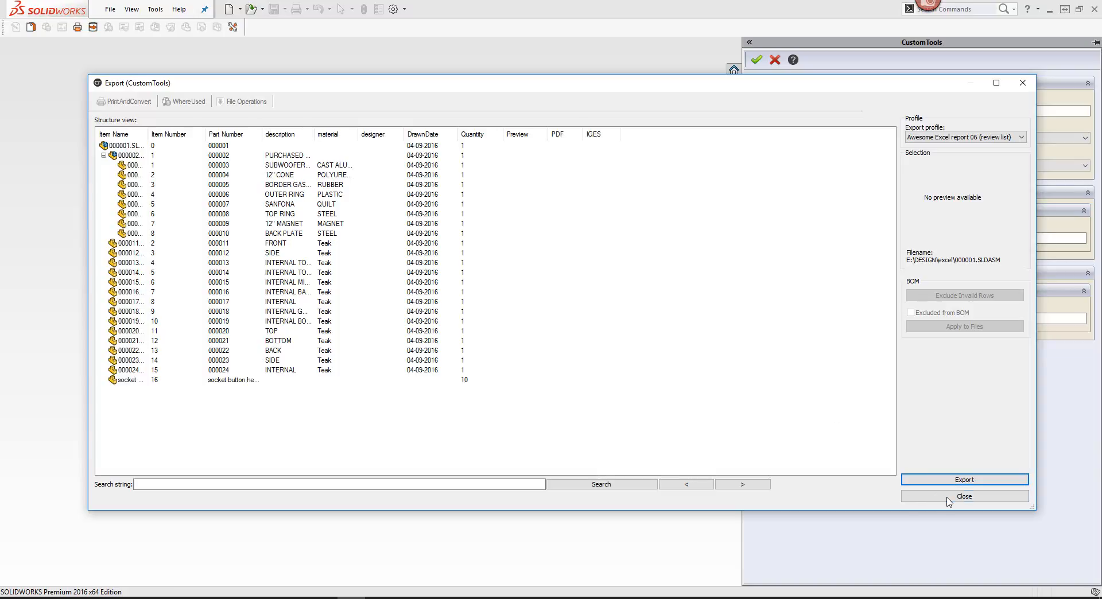
click(952, 498)
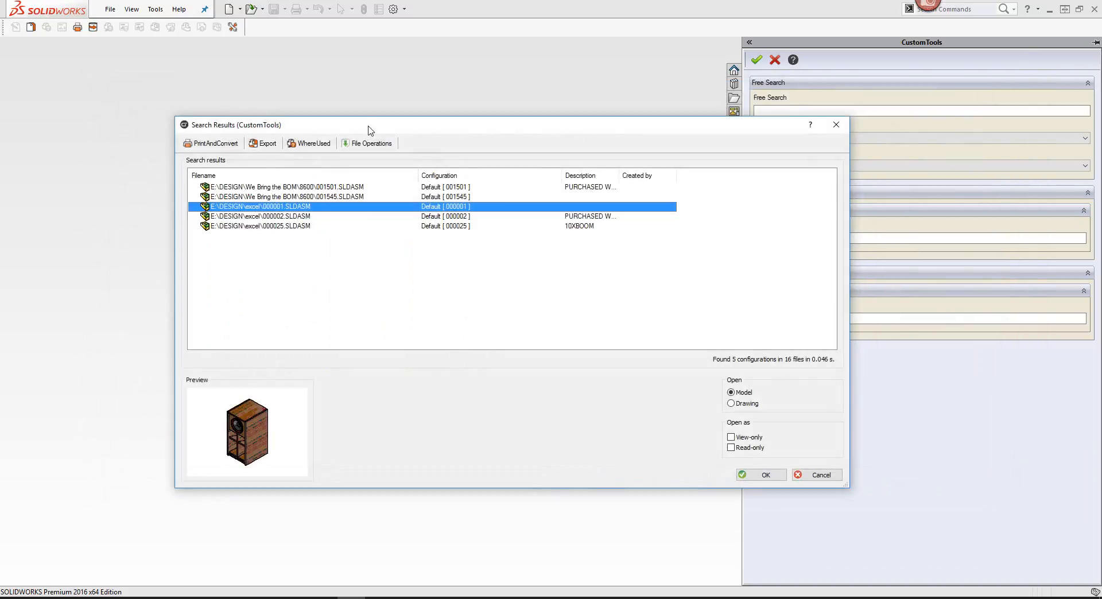
click(808, 475)
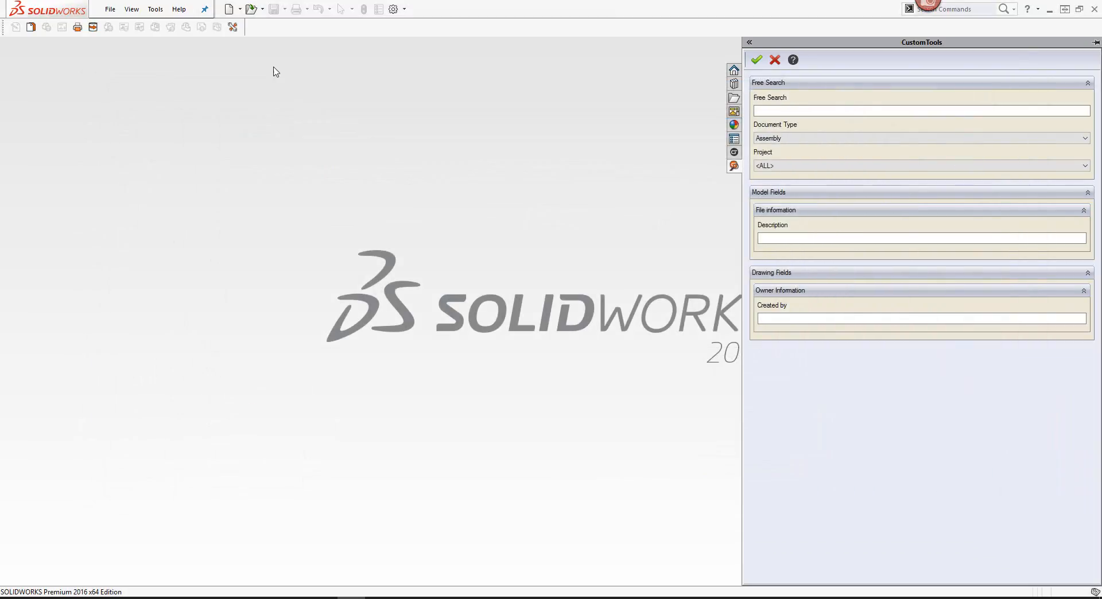
- Turn on Accumulate Quantities for indented assemblies in the Excel Demo Export profile and save the profile options
click(232, 27)
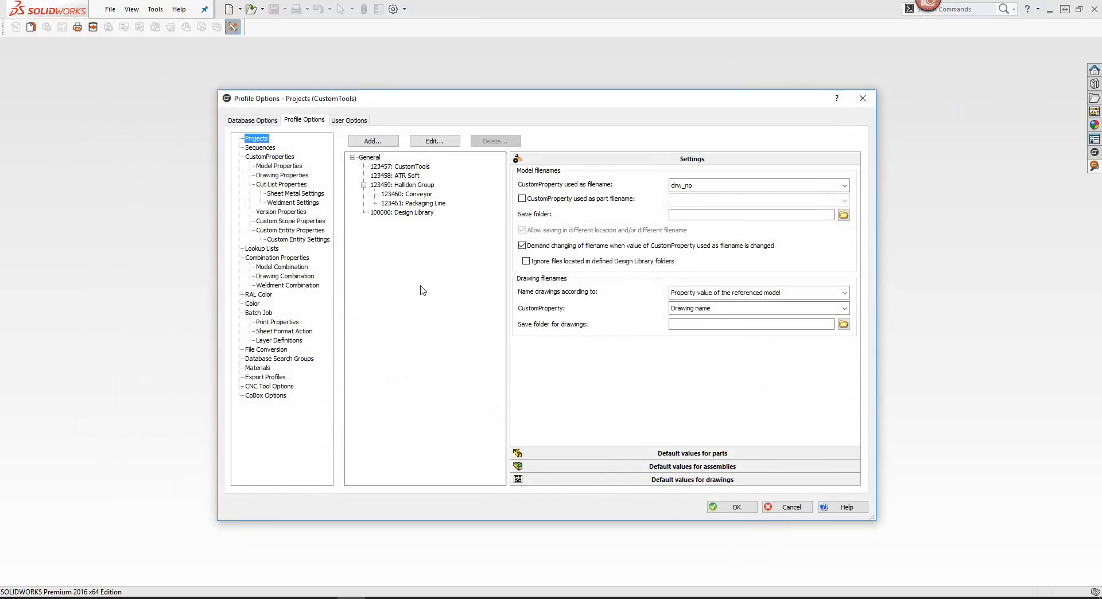
click(265, 379)
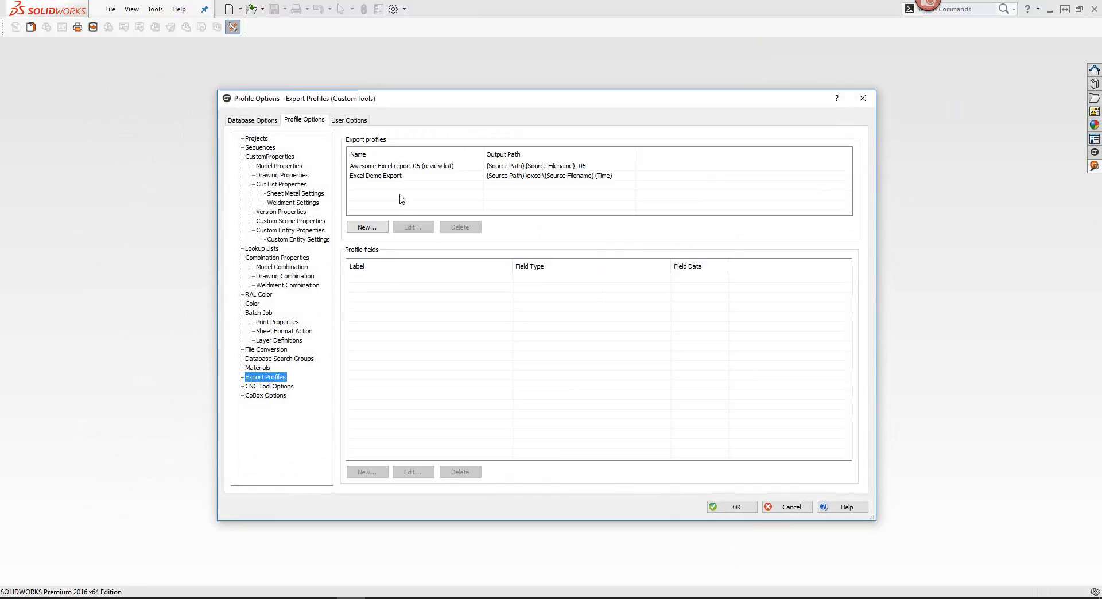
click(391, 176)
double_click(396, 177)
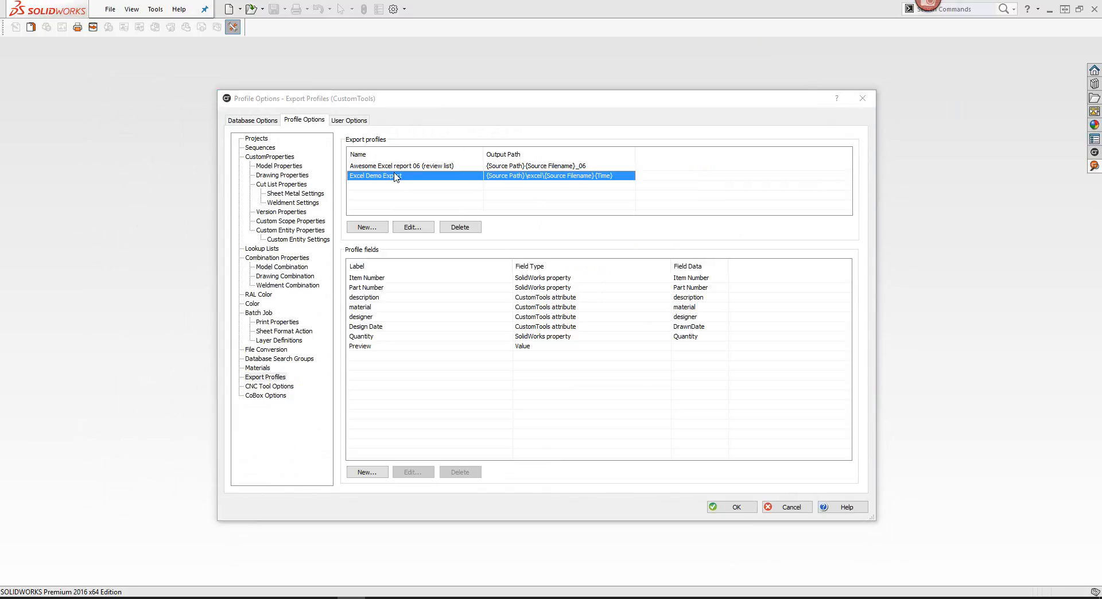
click(448, 347)
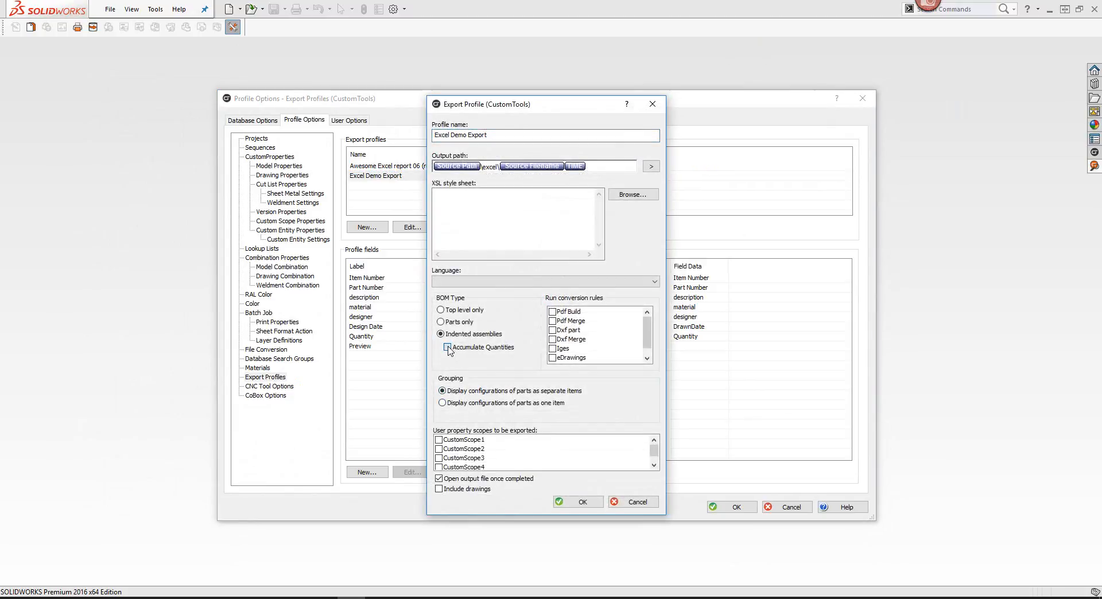
click(581, 501)
click(715, 508)
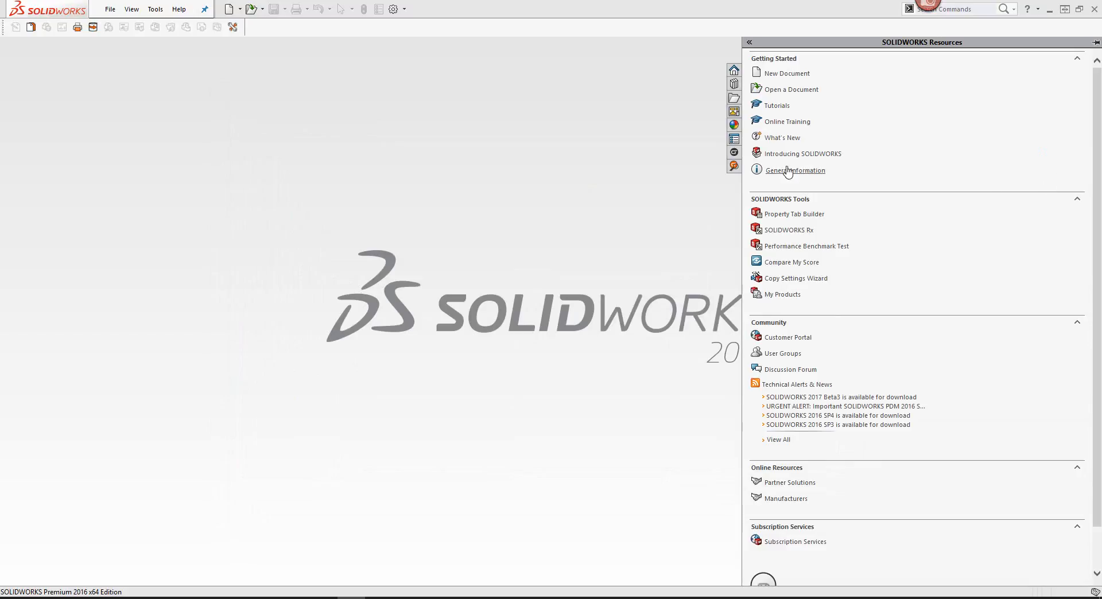
- Search the CustomTools database for documents of type Assembly in all projects
click(734, 166)
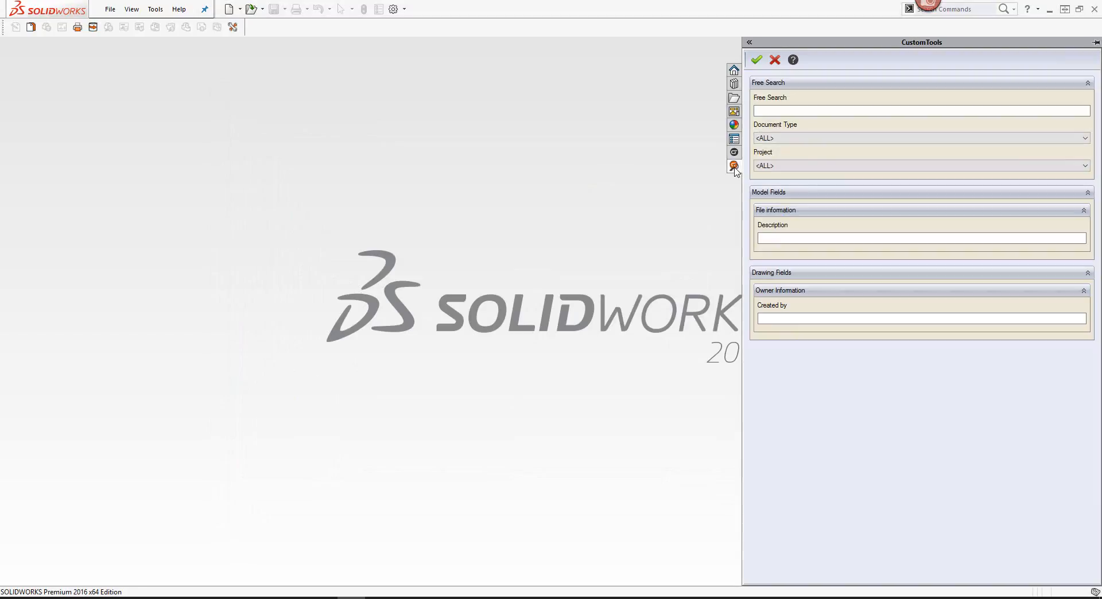
click(769, 138)
click(772, 152)
click(756, 60)
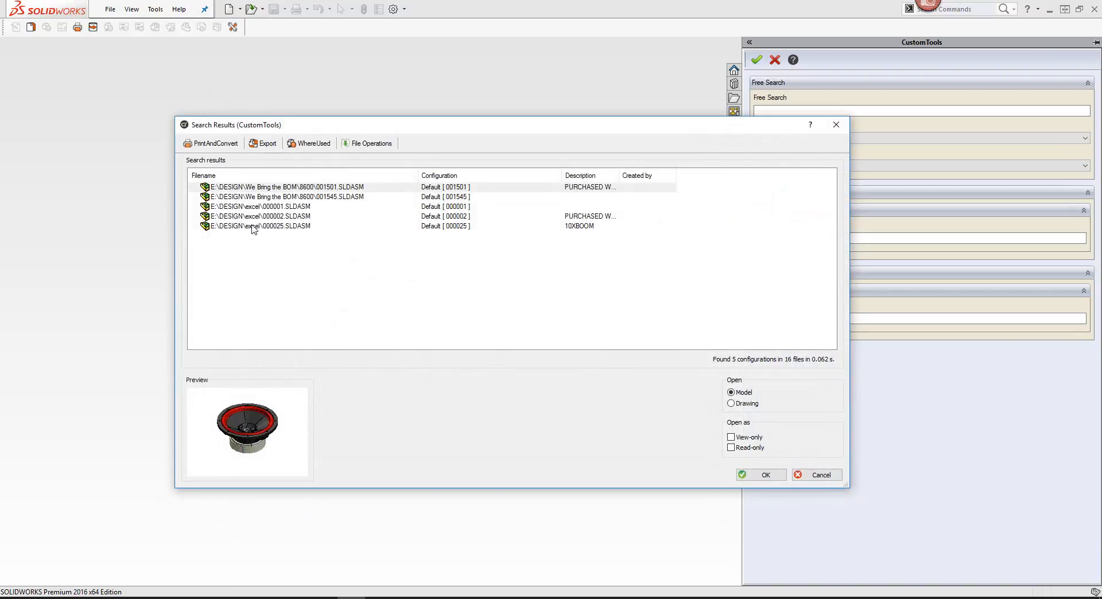
- Open the export structure of assembly 000025.SLDASM with full item names readable and examine the quantities for 000001.SLDASM
click(253, 227)
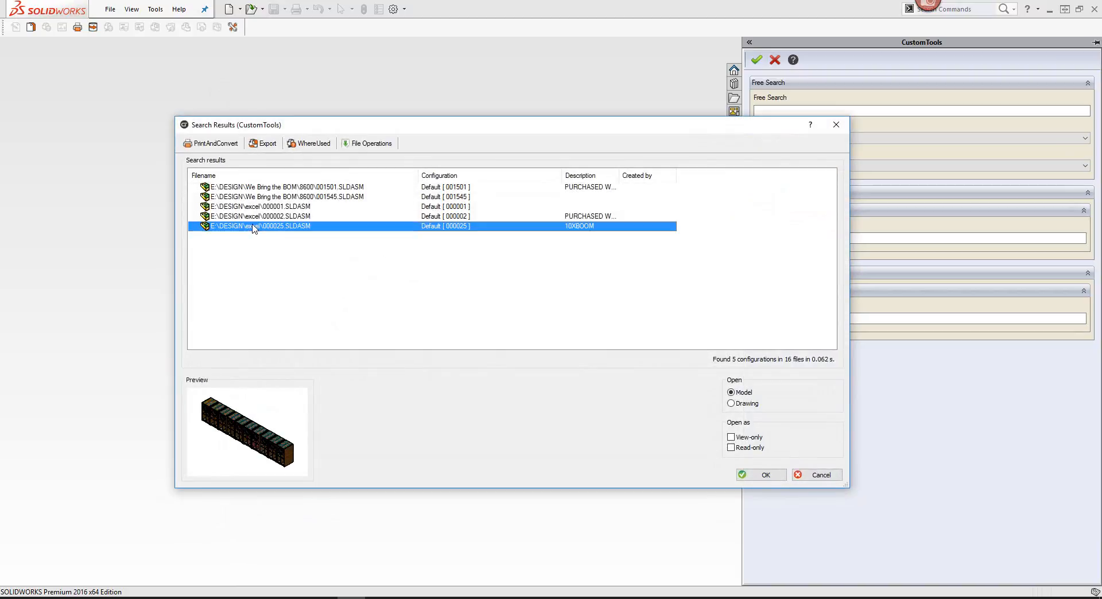
click(265, 144)
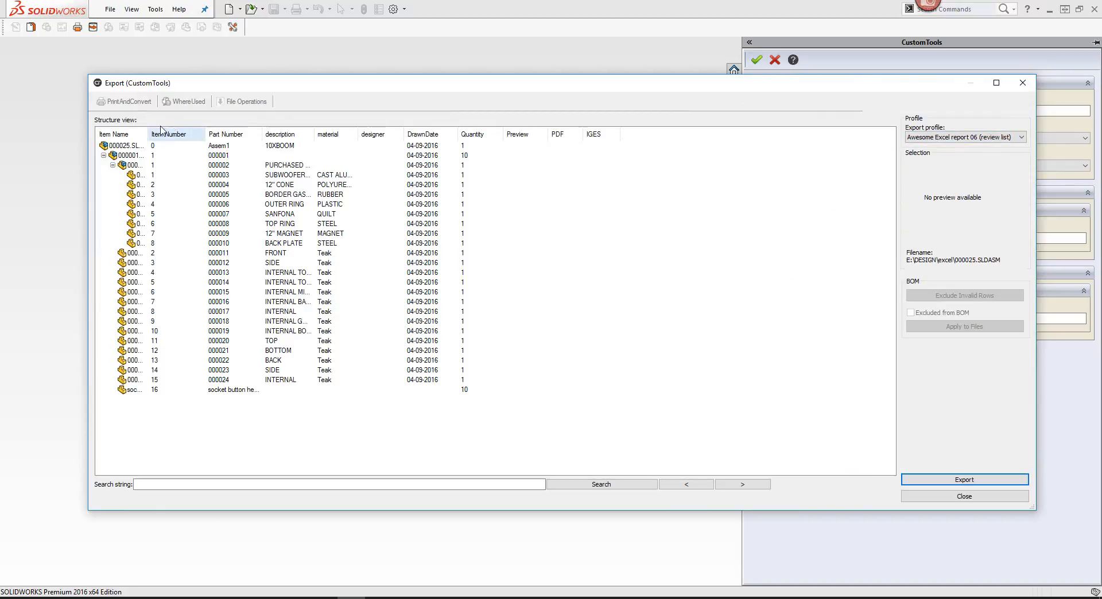
drag(148, 133, 258, 138)
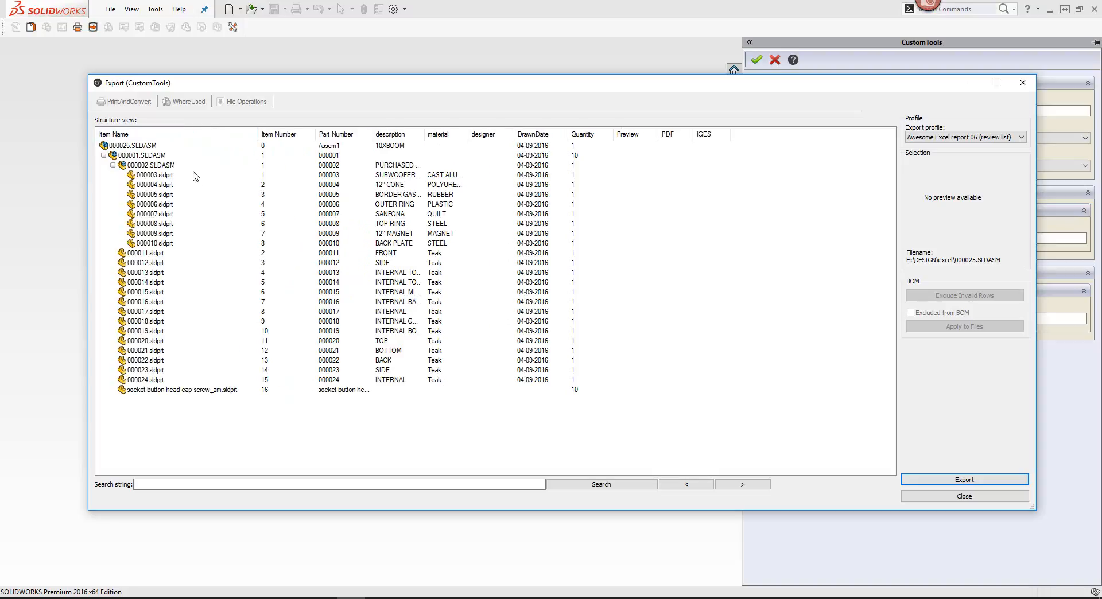
click(136, 156)
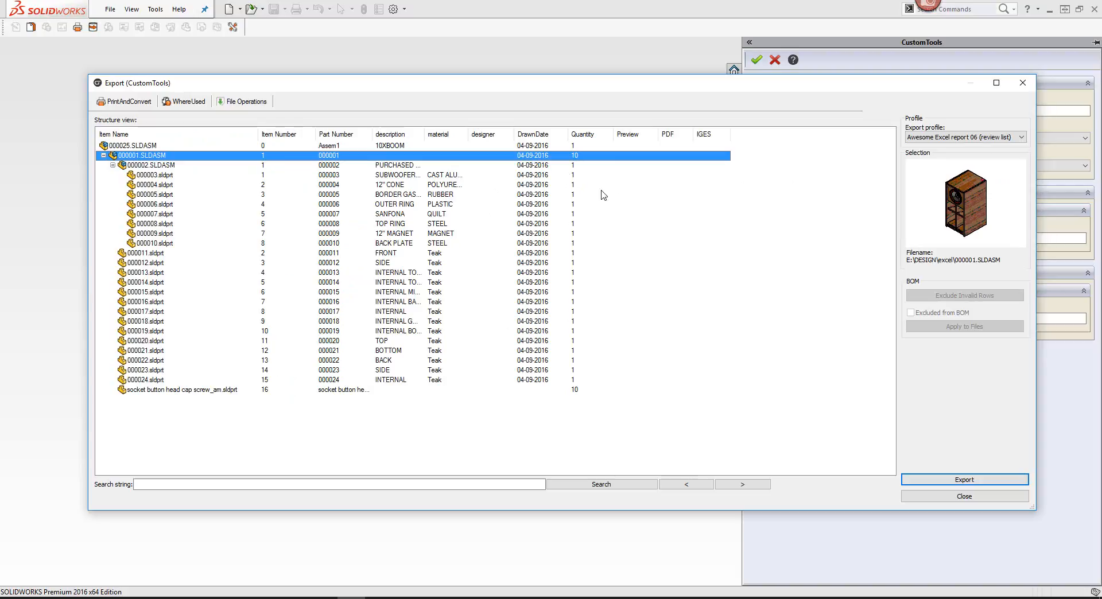
- Switch the export profile to Excel Demo Export, compare the accumulated quantities below 000001.SLDASM, and close the export and search results
click(947, 137)
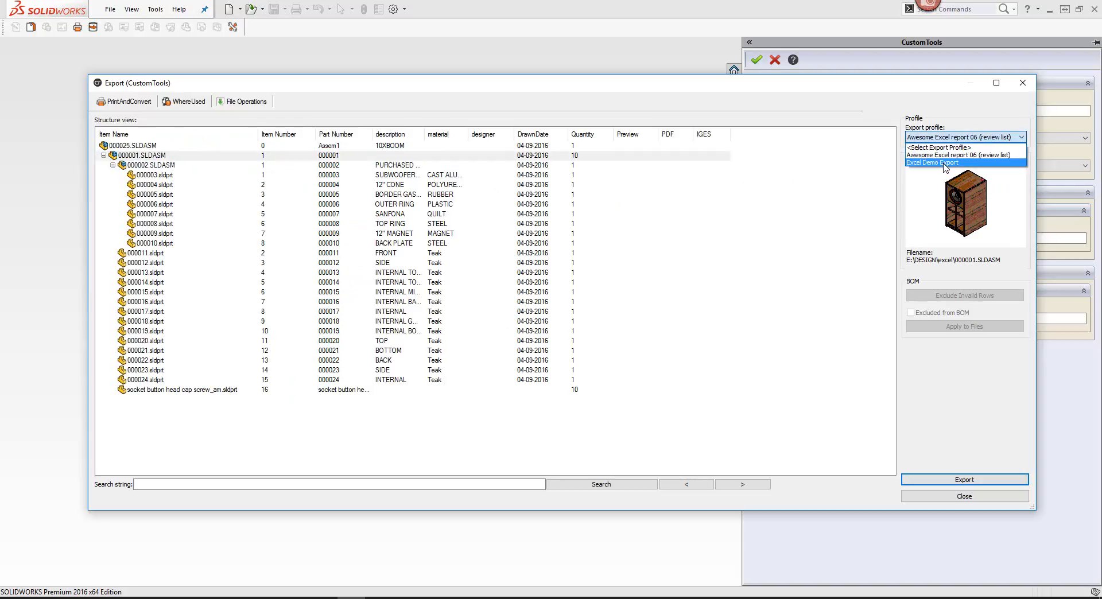
click(943, 163)
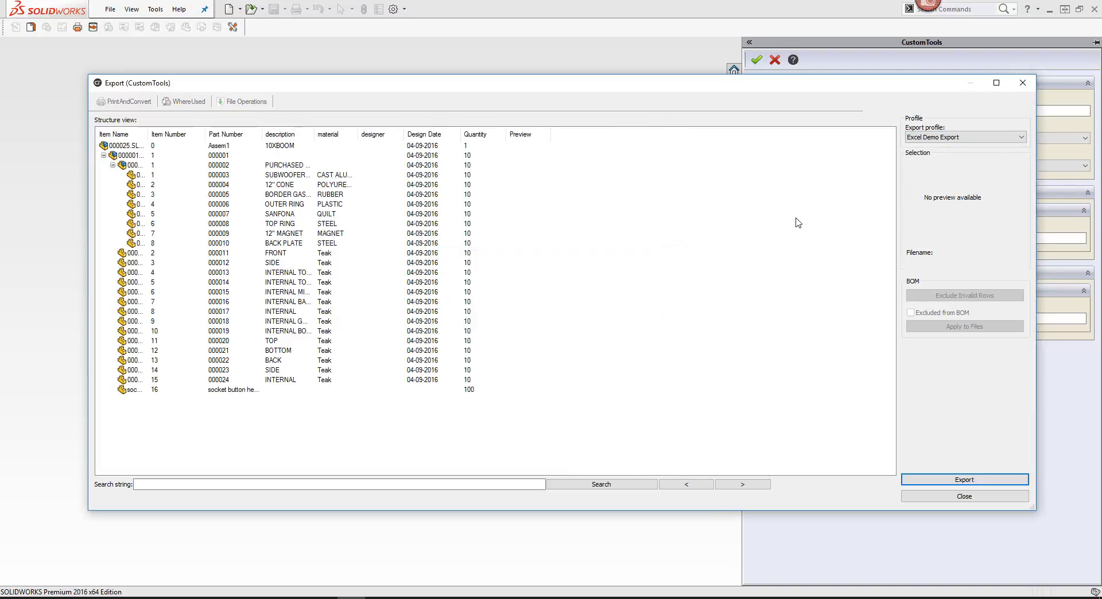
drag(147, 134, 310, 134)
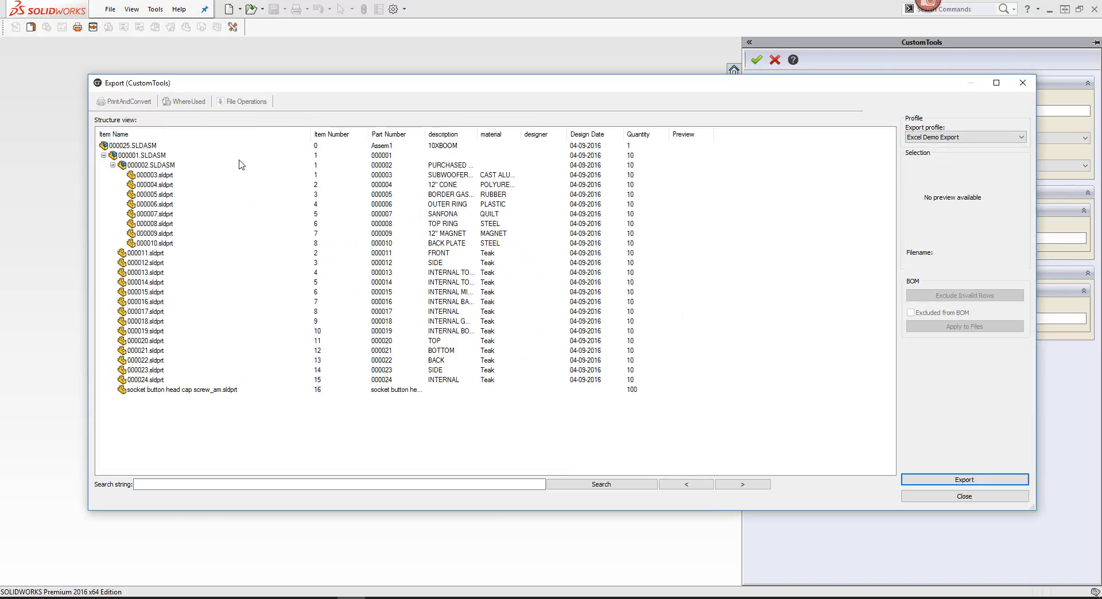
click(164, 156)
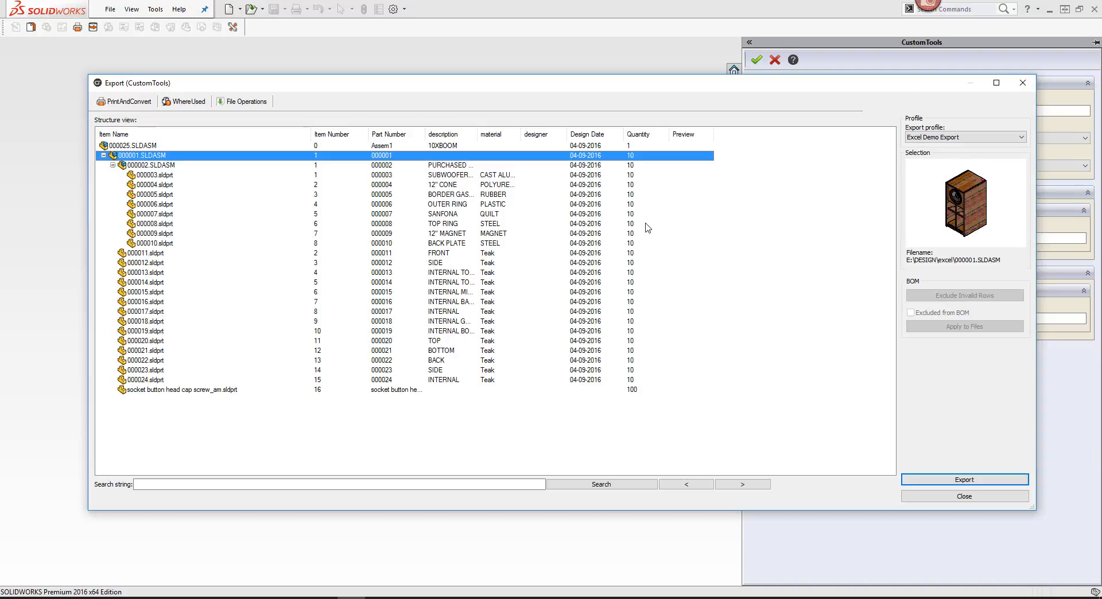
click(1021, 84)
click(837, 123)
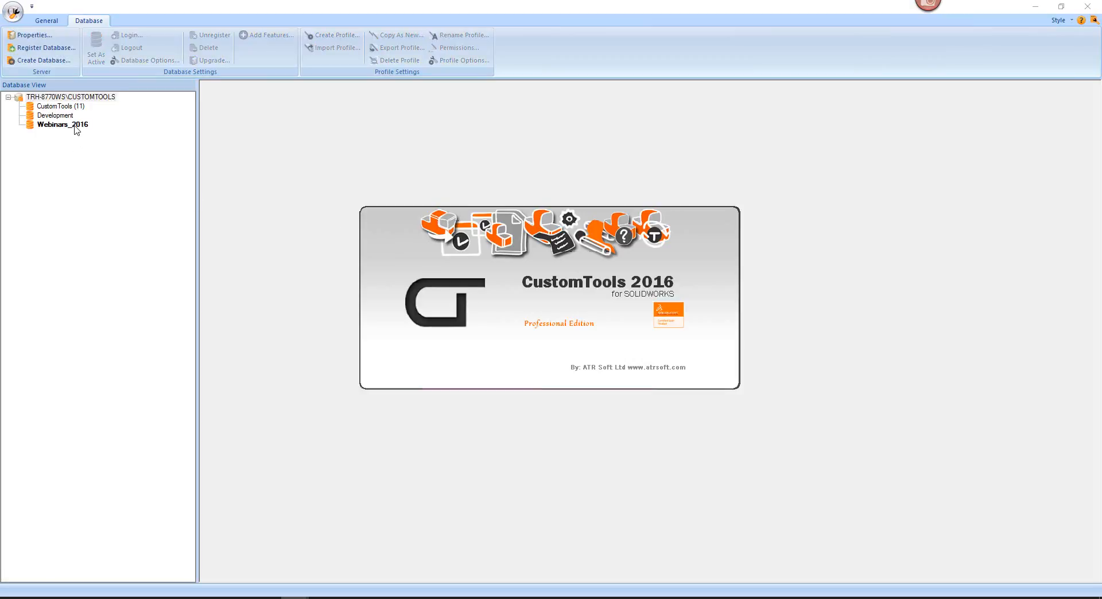
- Log in to the Webinars_2016 database in the CustomTools administration application and open the Excel Report add-in script
click(75, 125)
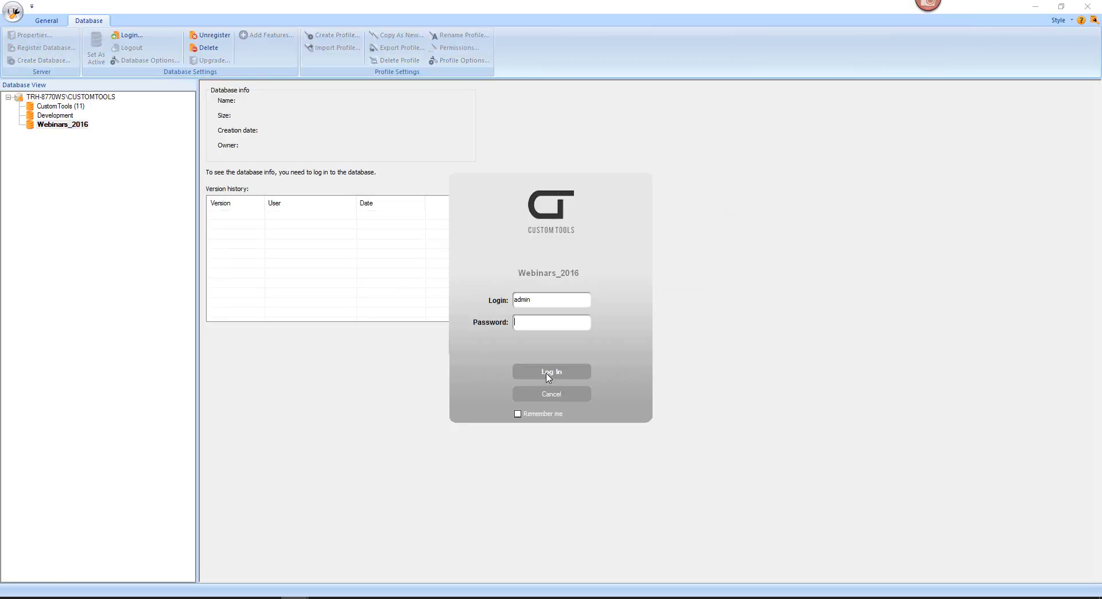
click(546, 374)
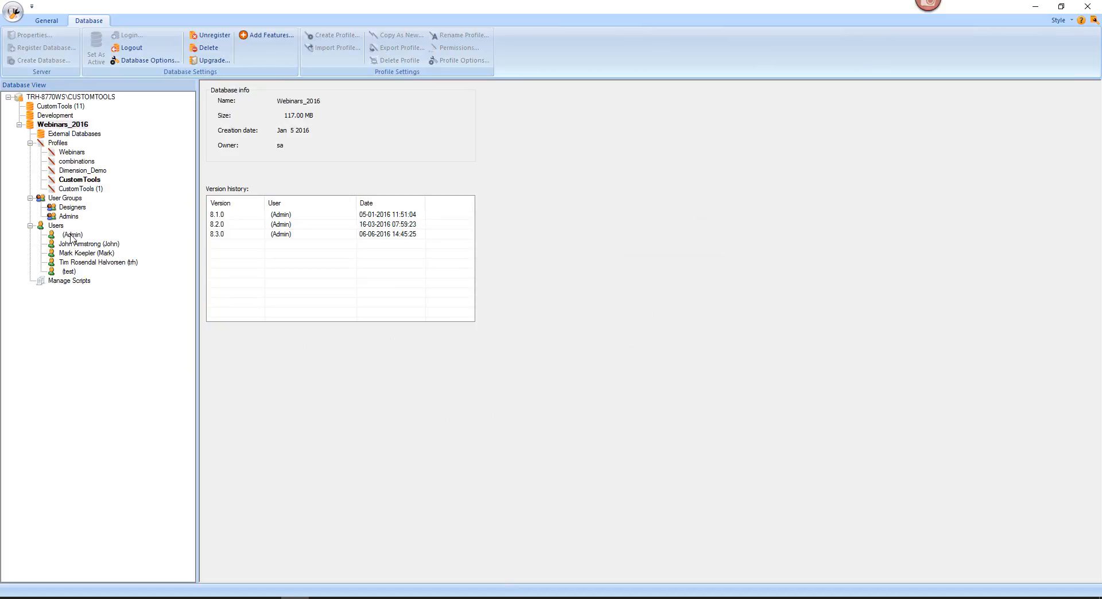
click(60, 283)
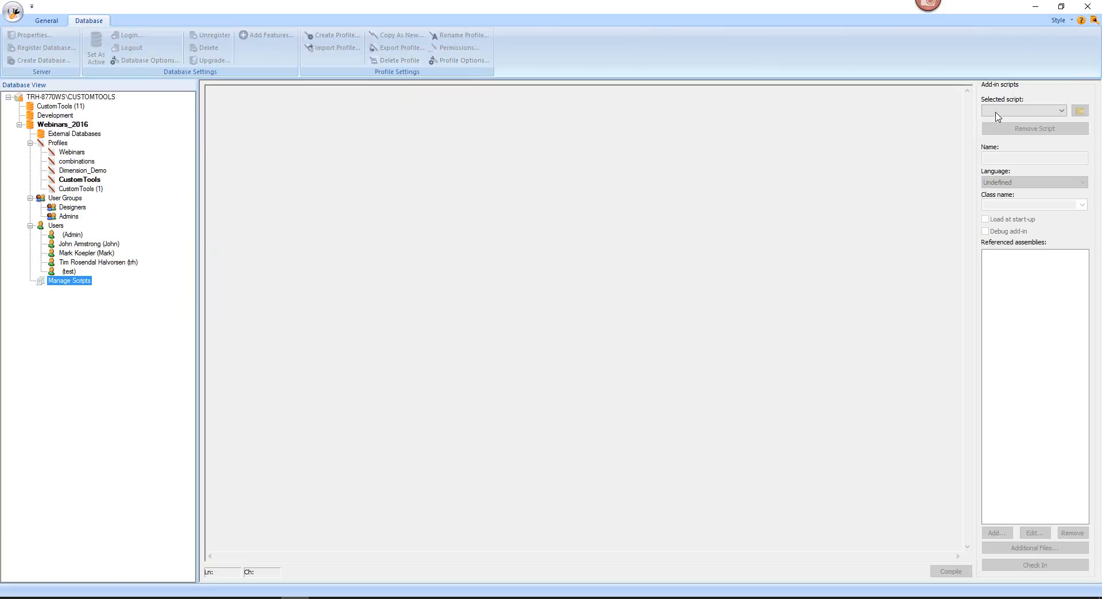
click(996, 112)
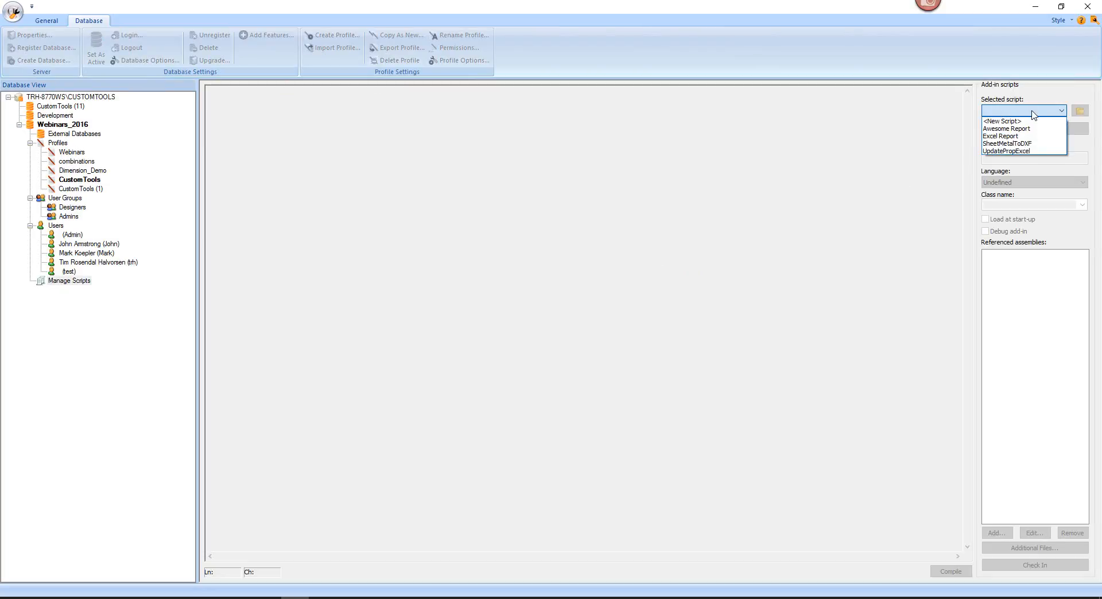
click(1041, 143)
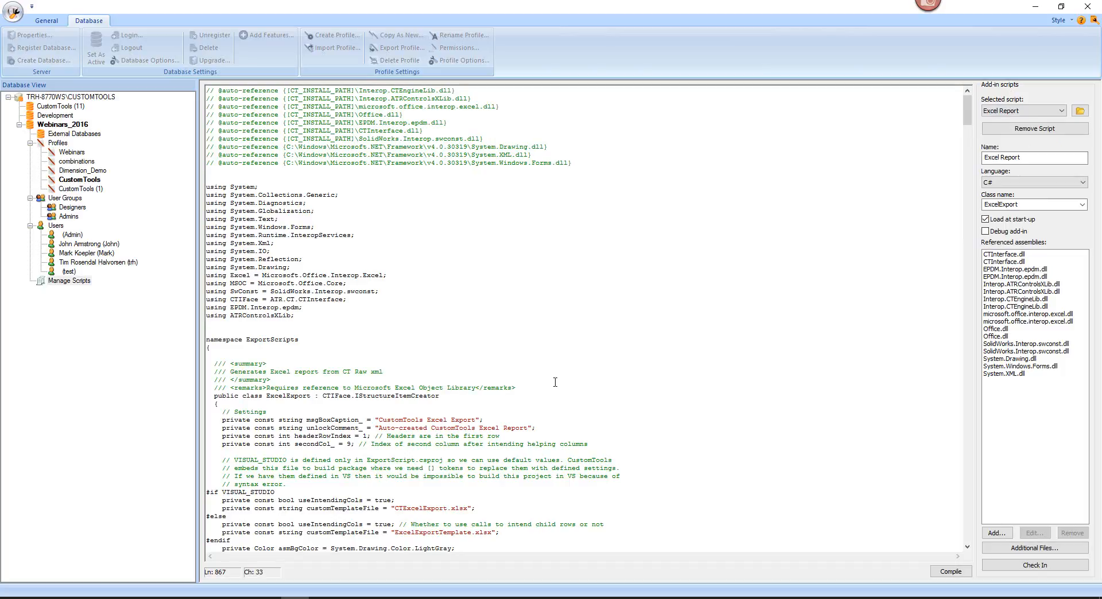
- Examine the Excel Report script down to the condition requiring the profile name to start with "Excel"
scroll(554, 382, down, 6)
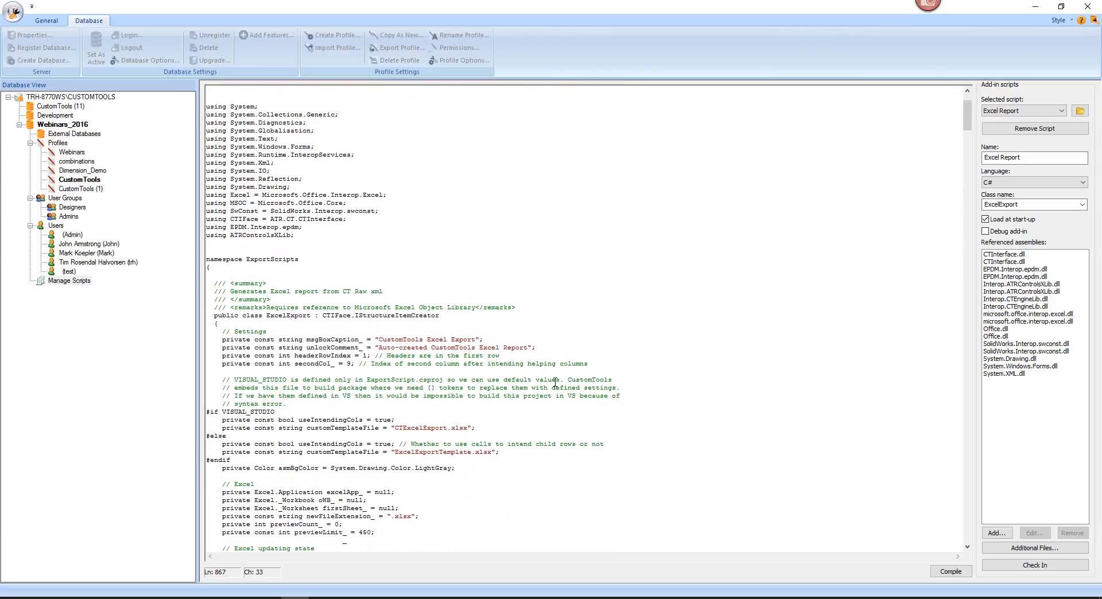
scroll(554, 382, down, 4)
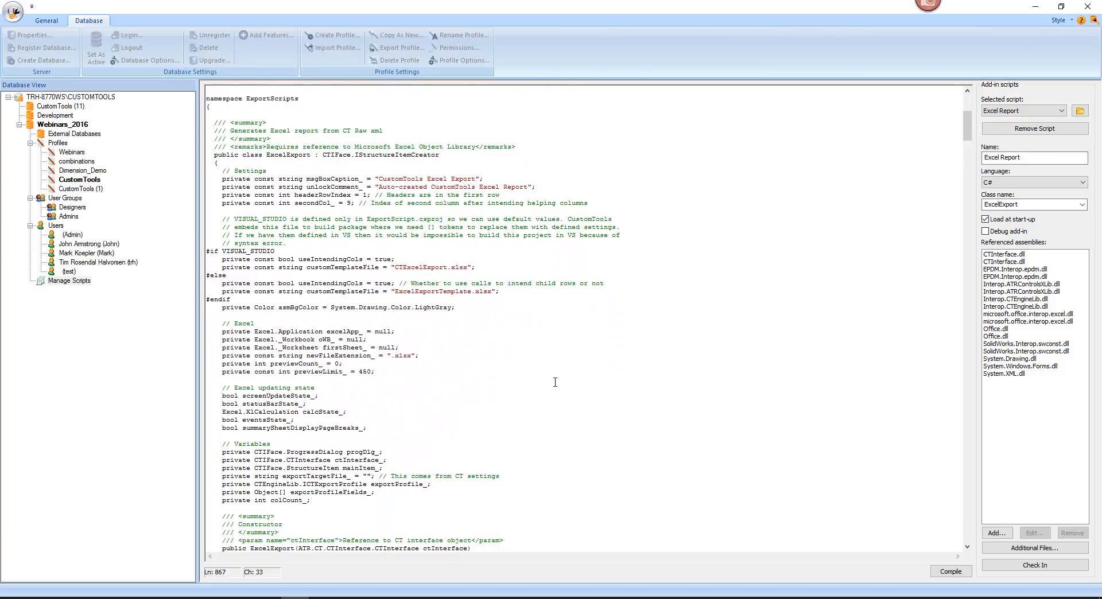
scroll(554, 382, down, 10)
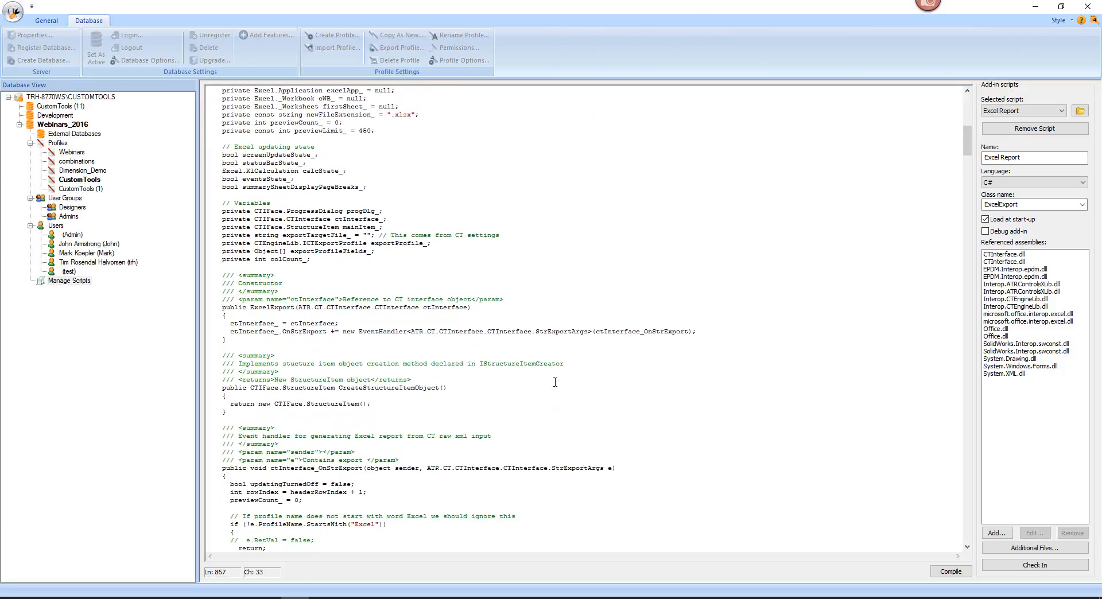
scroll(555, 383, down, 9)
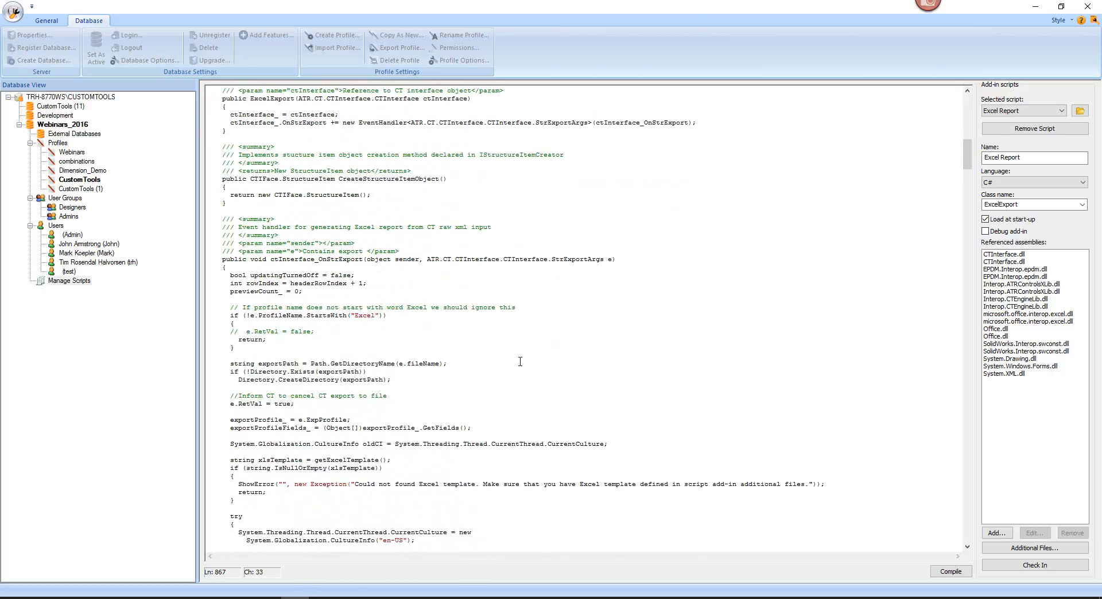
drag(246, 307, 526, 307)
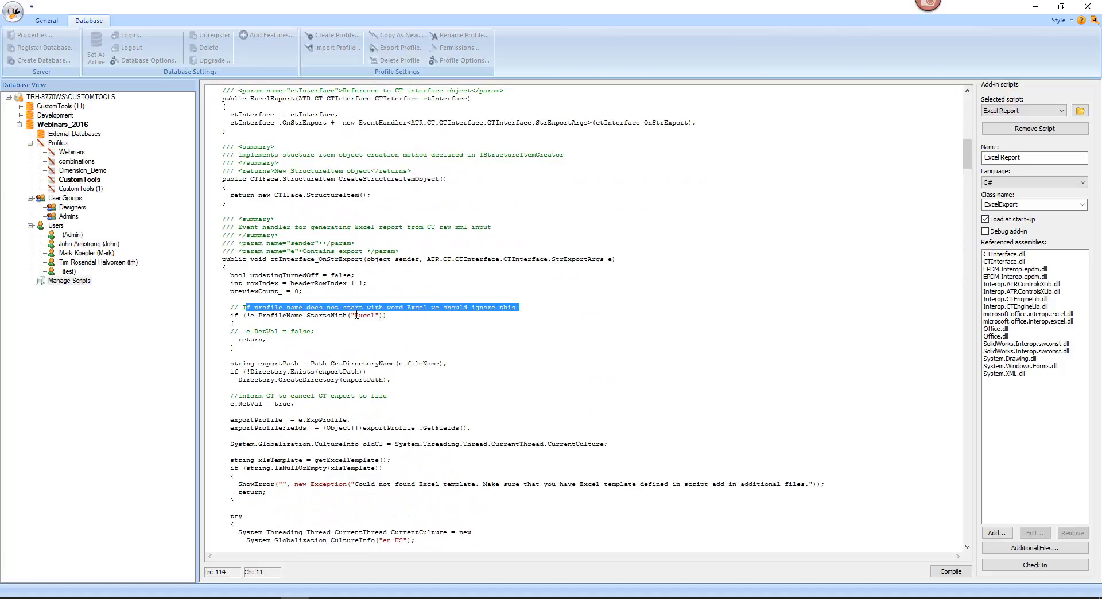
drag(355, 314, 375, 315)
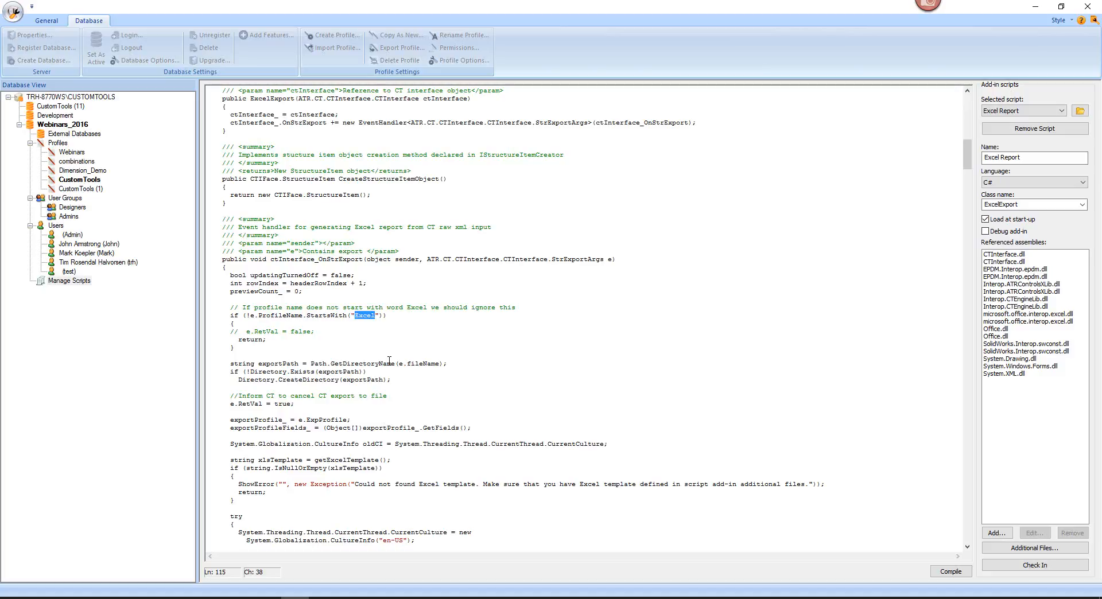
- Copy the entire Excel Report code into a new script, discarding unsaved changes to the current script
click(526, 313)
key(ctrl+a)
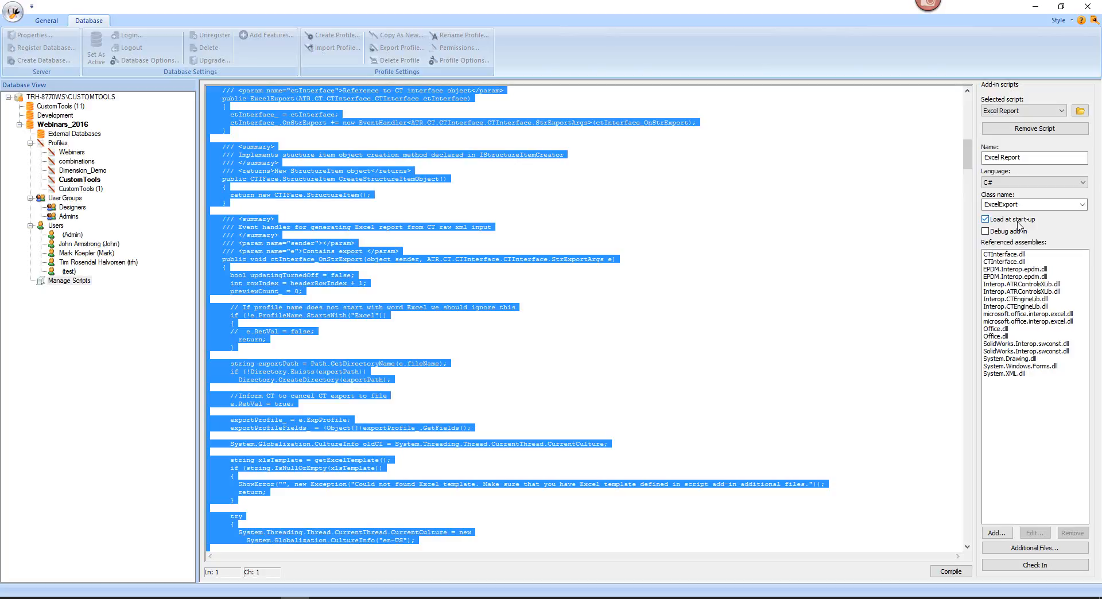
click(1030, 112)
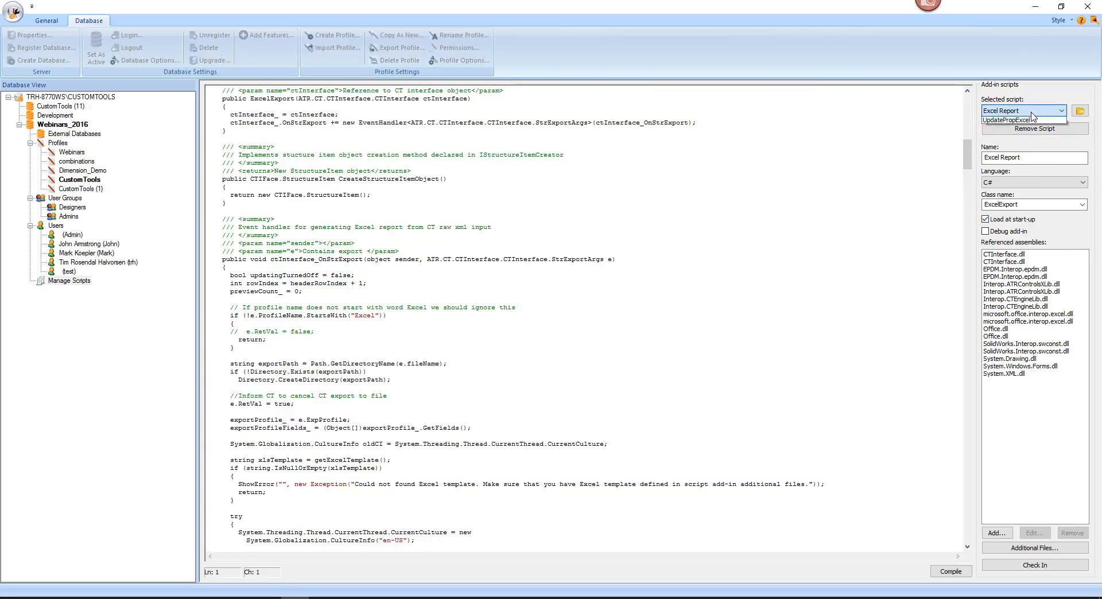
click(1025, 122)
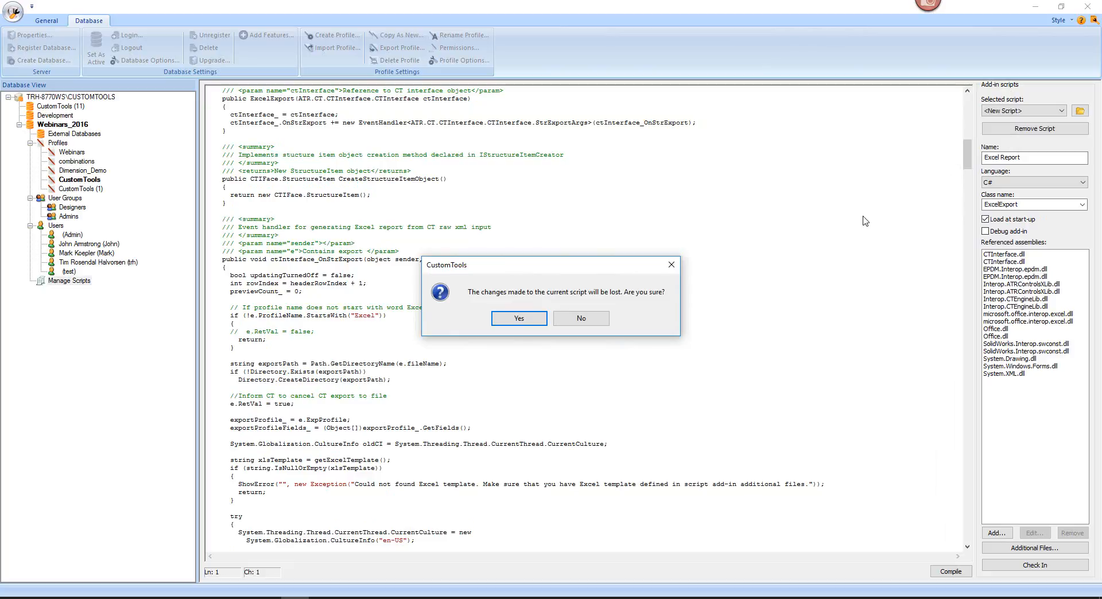
click(519, 319)
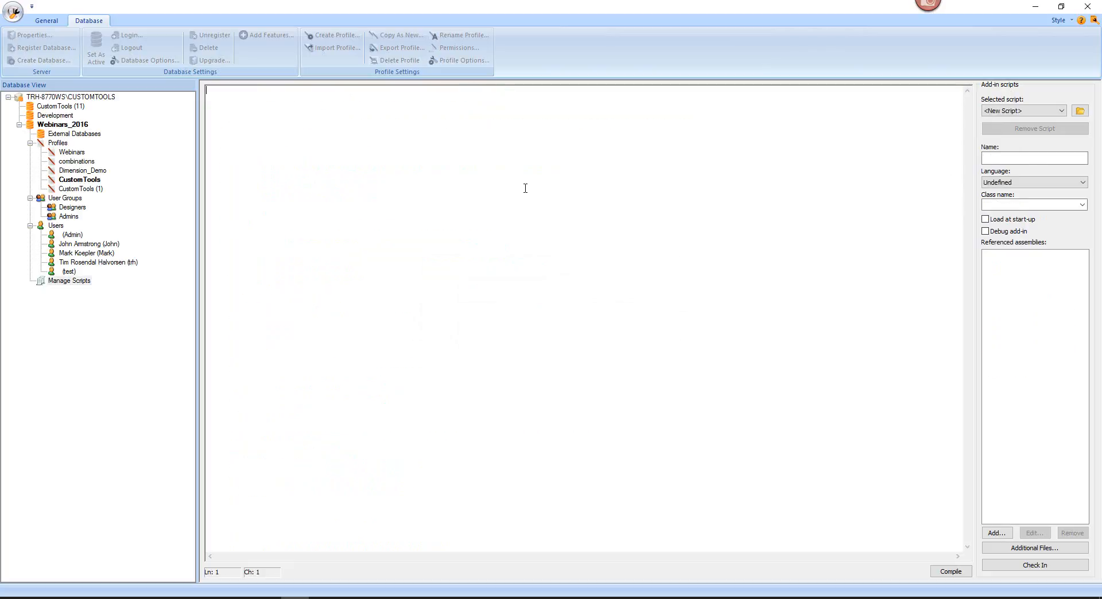
key(ctrl+v)
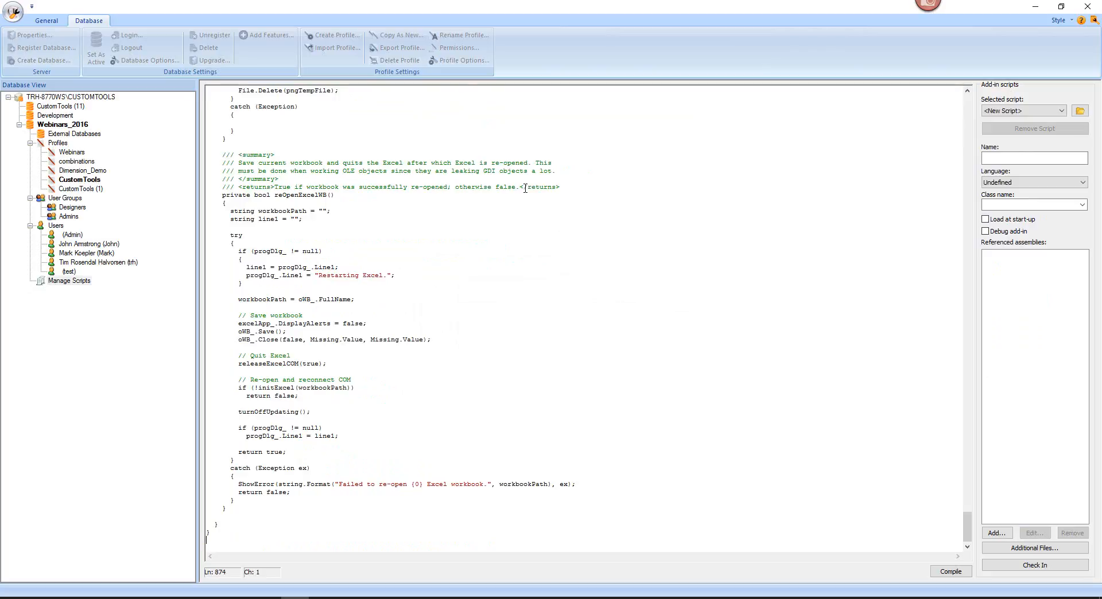
- Name the new script "Sleek Excel", set its language to C# and class name to ExcelExport, and enable loading at start-up
scroll(605, 317, up, 9)
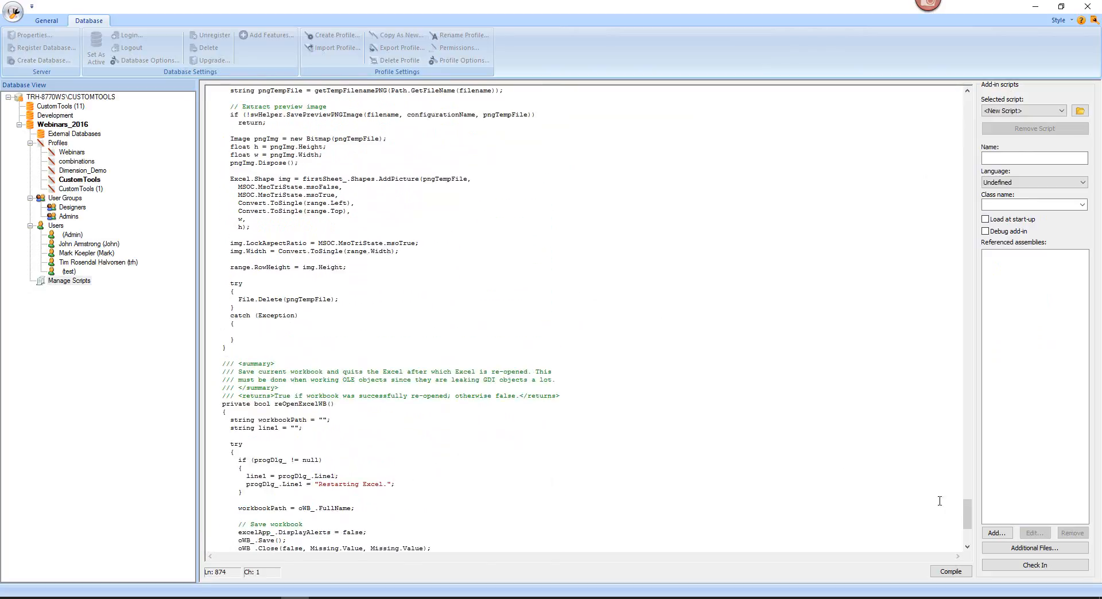
drag(967, 521, 966, 103)
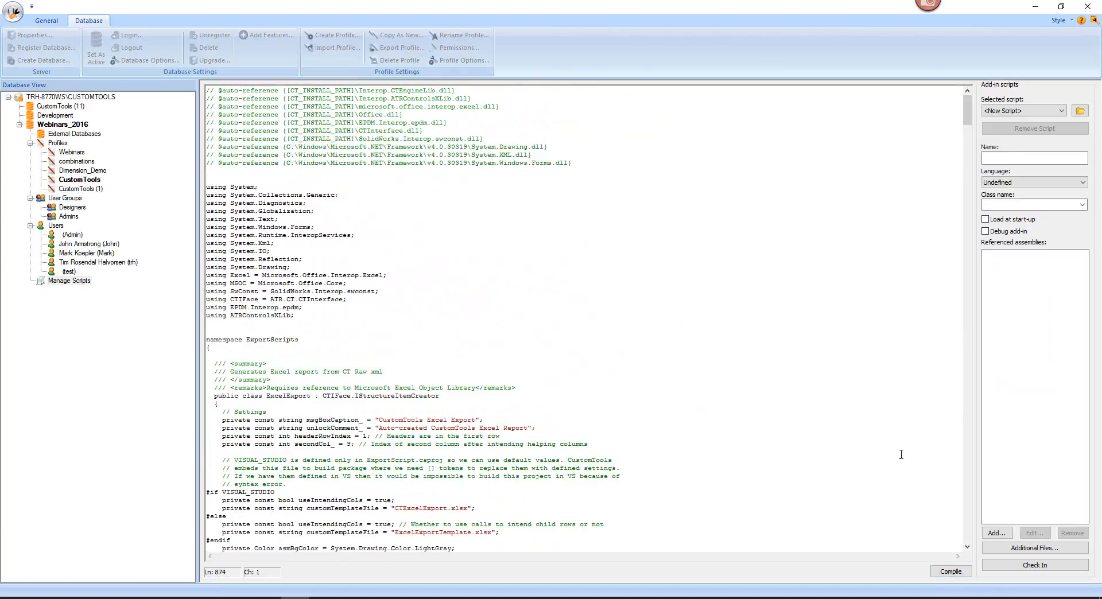
click(996, 159)
text(Sleek Excel)
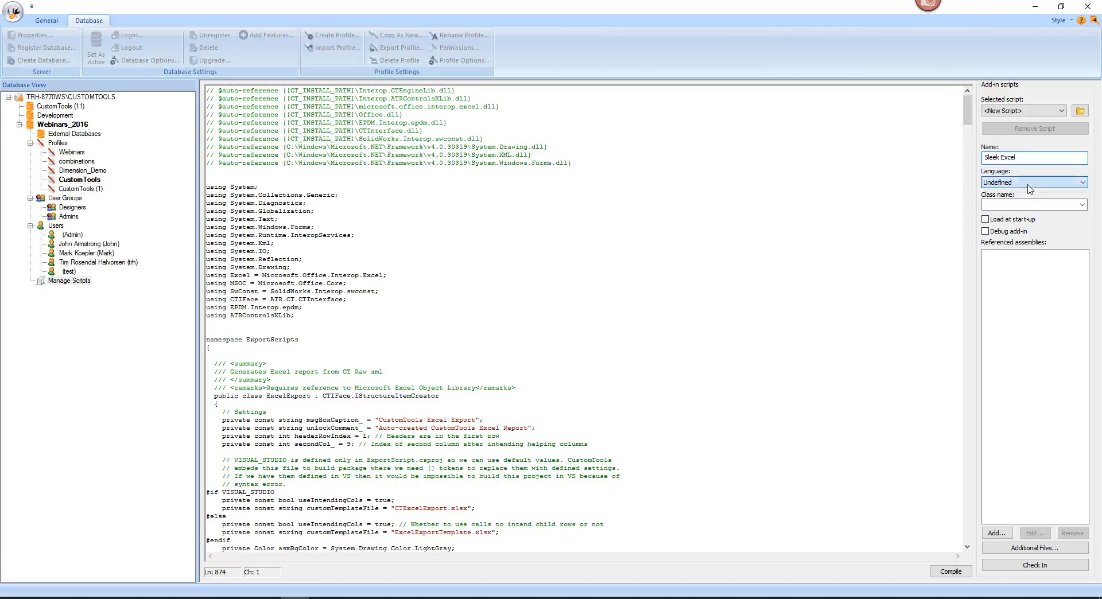
click(1066, 182)
click(998, 208)
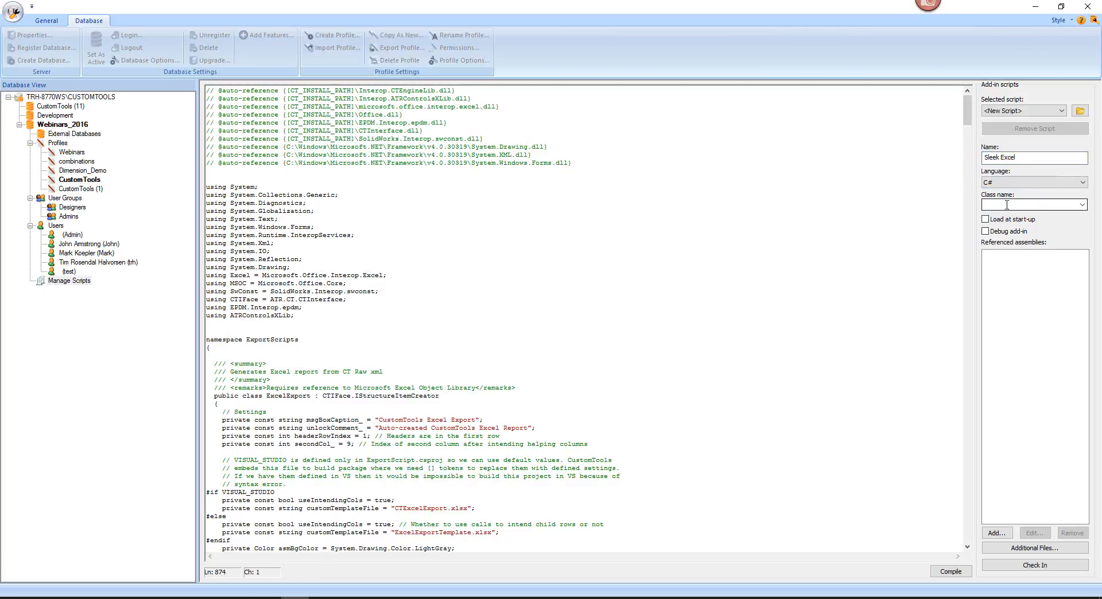
click(1007, 204)
text(ExcelExport)
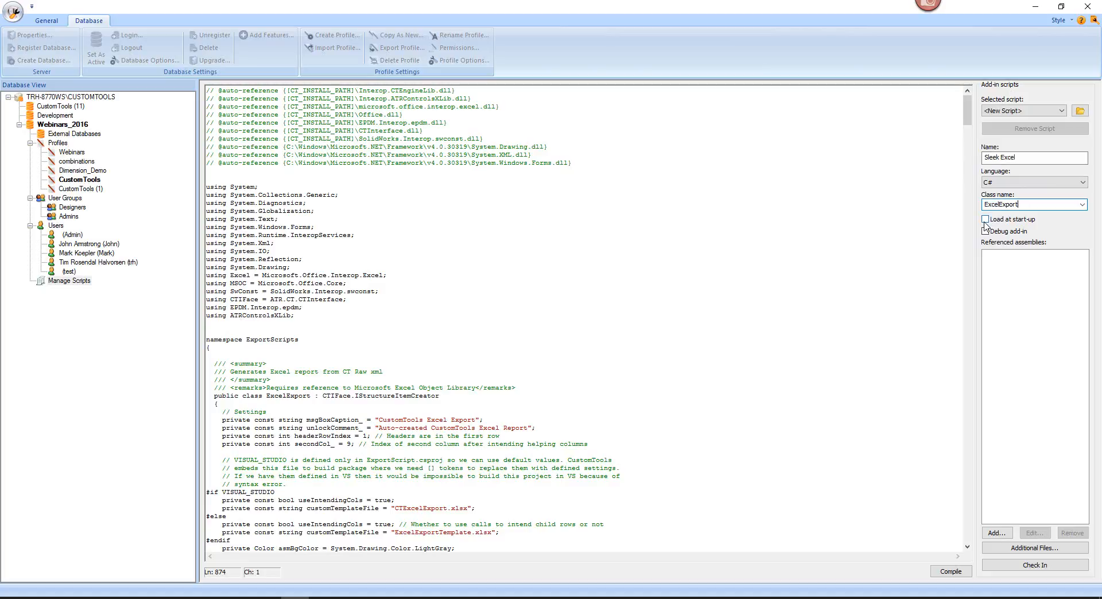
click(985, 219)
- Set the customTemplateFile value in the script's #else branch to "Sleek.xlsx" and check in the script
drag(571, 162, 234, 90)
click(410, 164)
scroll(464, 301, down, 2)
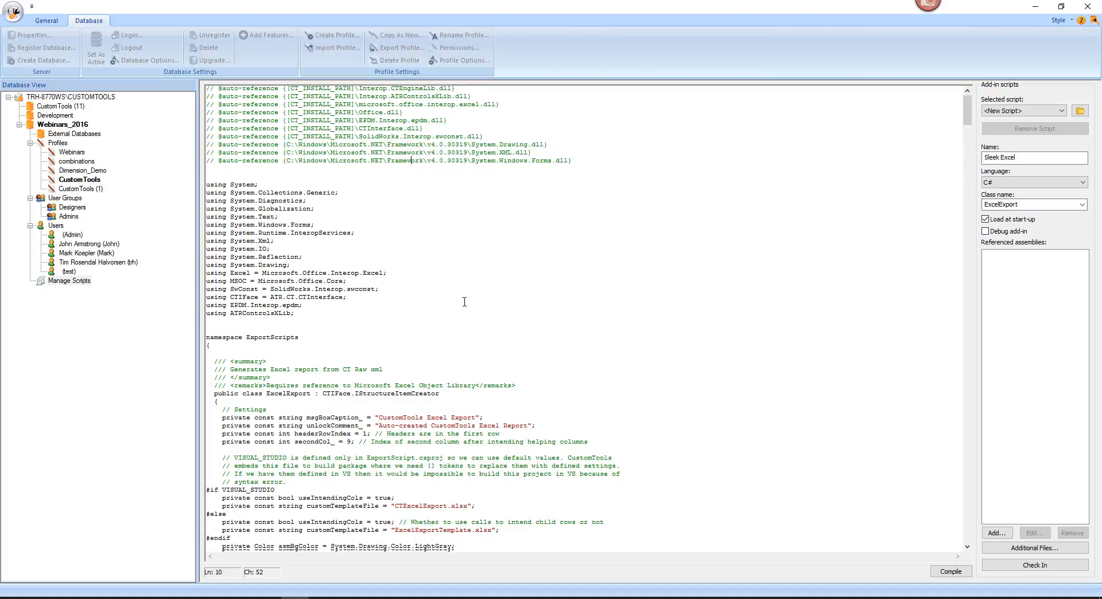
scroll(464, 302, down, 5)
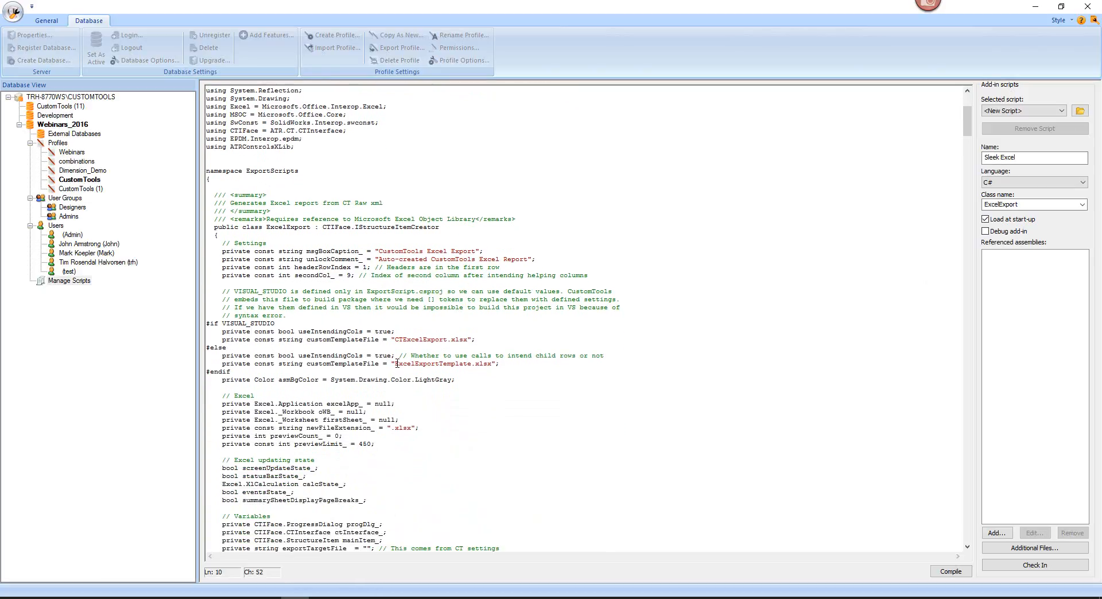
drag(395, 364, 471, 365)
text(Sleek)
drag(436, 363, 395, 365)
scroll(453, 350, down, 4)
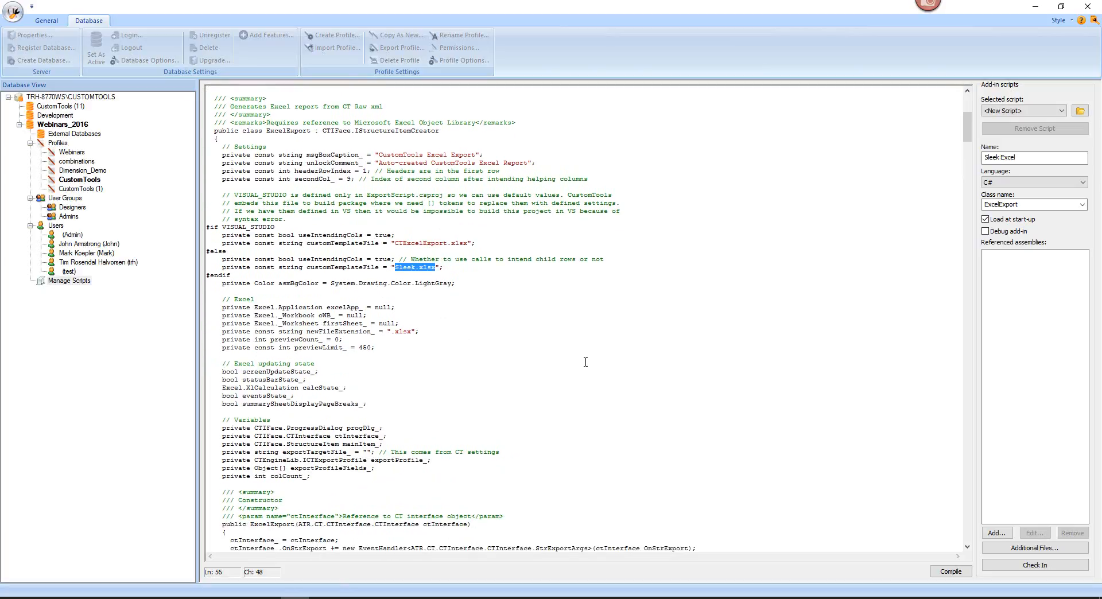
scroll(585, 362, up, 5)
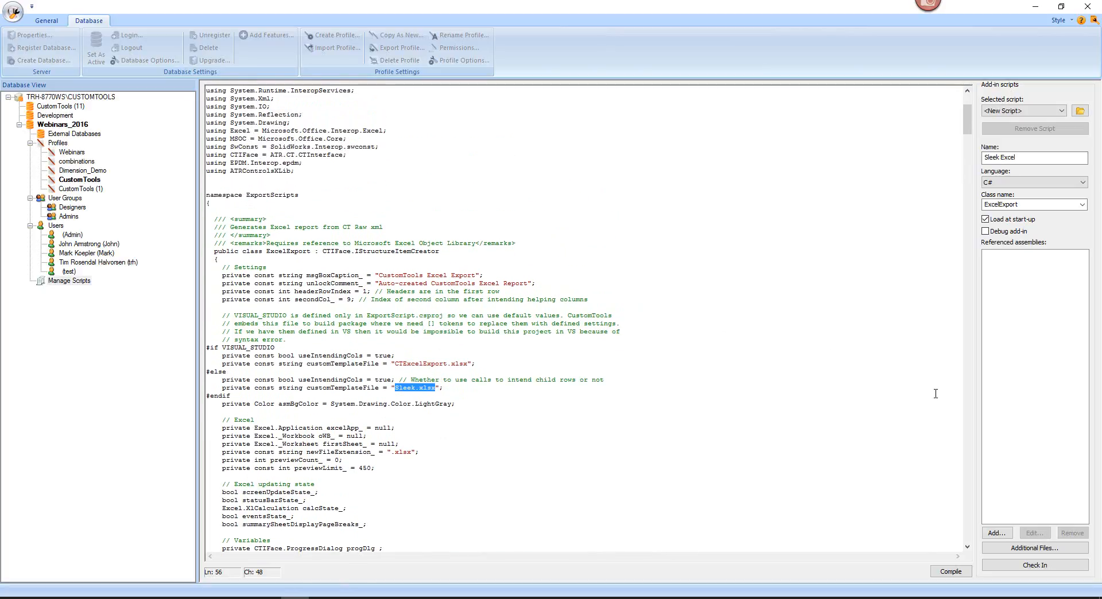
click(1038, 565)
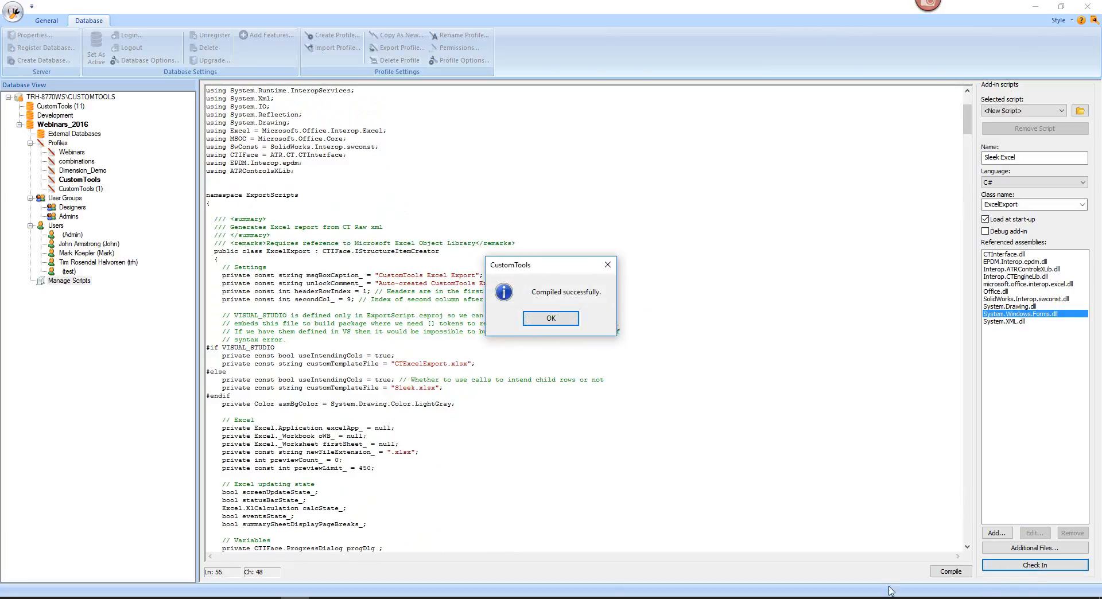
- Open the ExcelExportTemplate.xlsx file from the Excel Report script's additional files
click(554, 321)
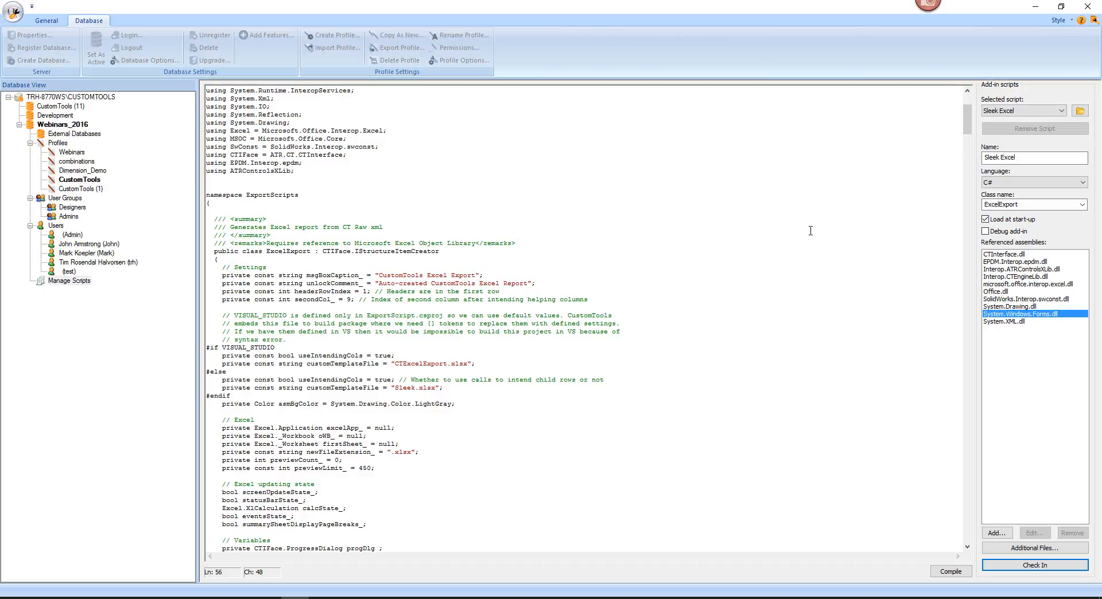
click(998, 111)
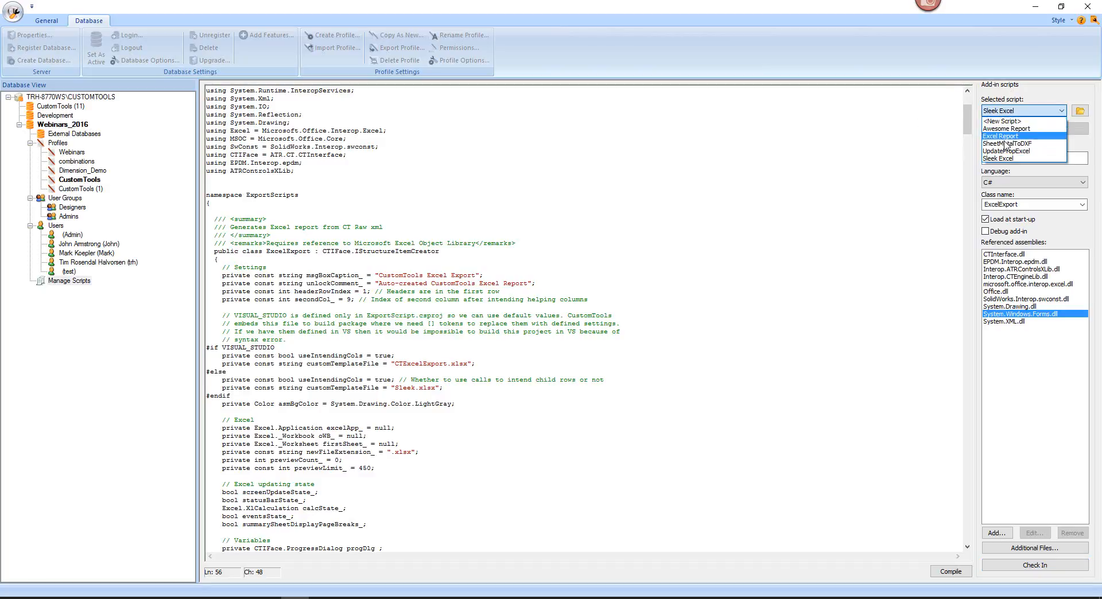
click(1001, 136)
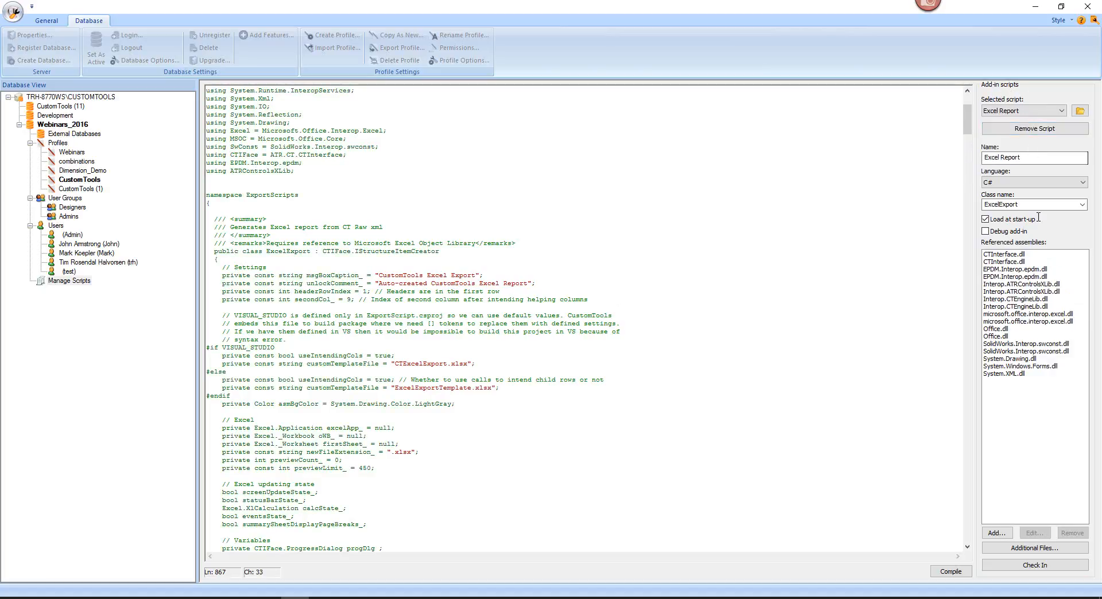
click(1034, 548)
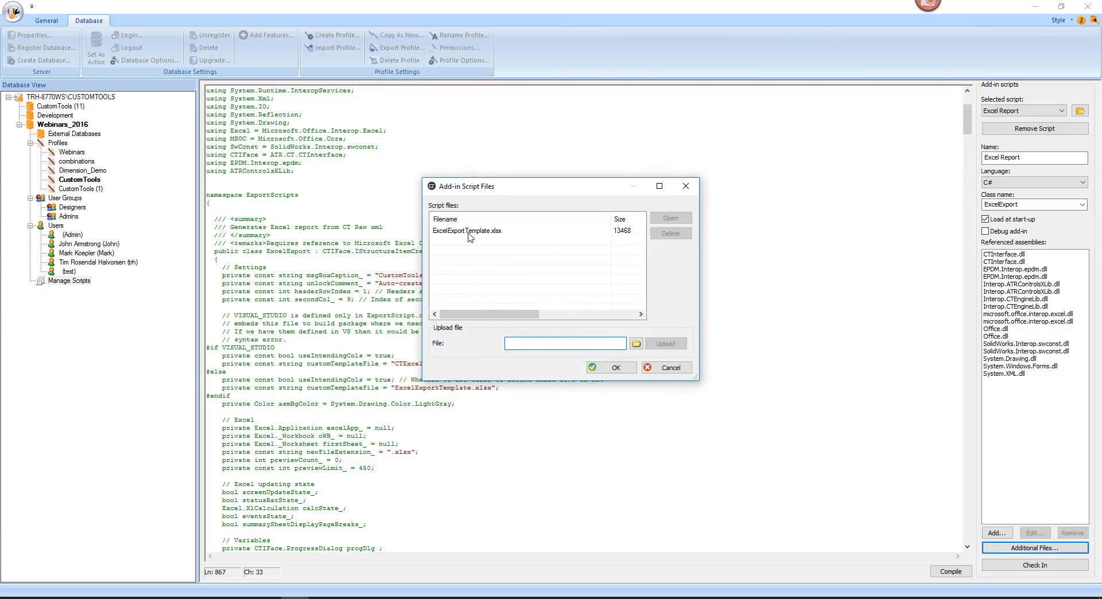
click(483, 231)
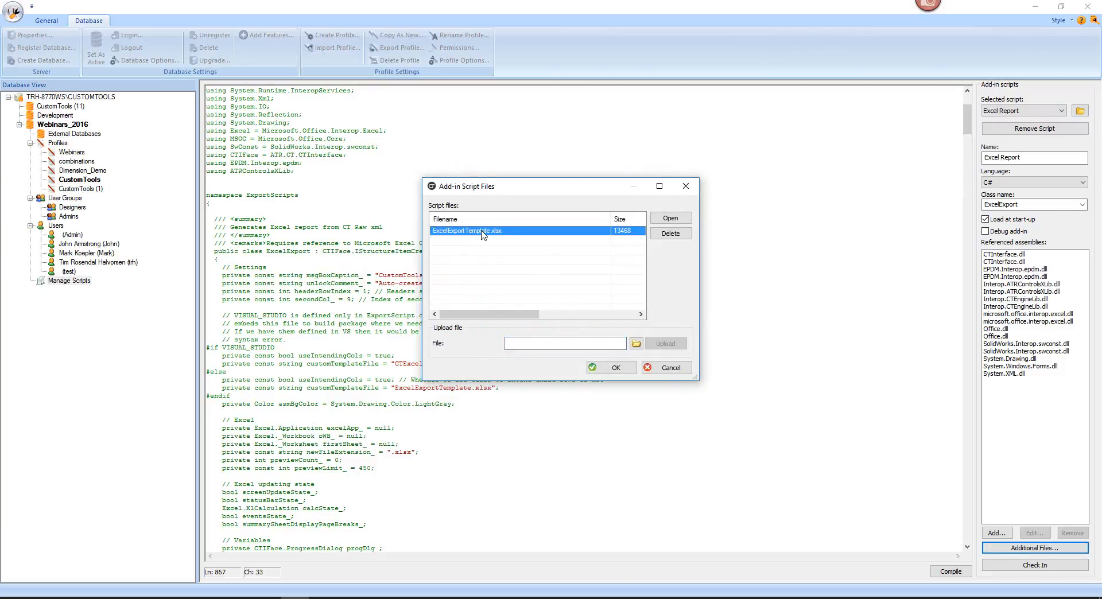
double_click(482, 231)
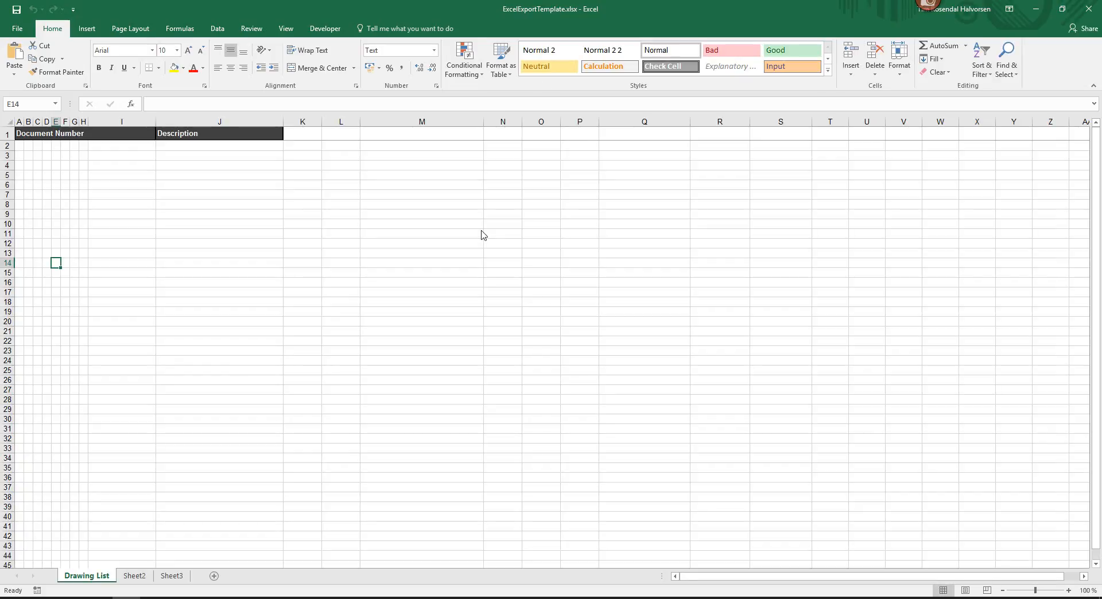
- Open the folder containing the ExcelExportTemplate workbook from its file information
click(18, 29)
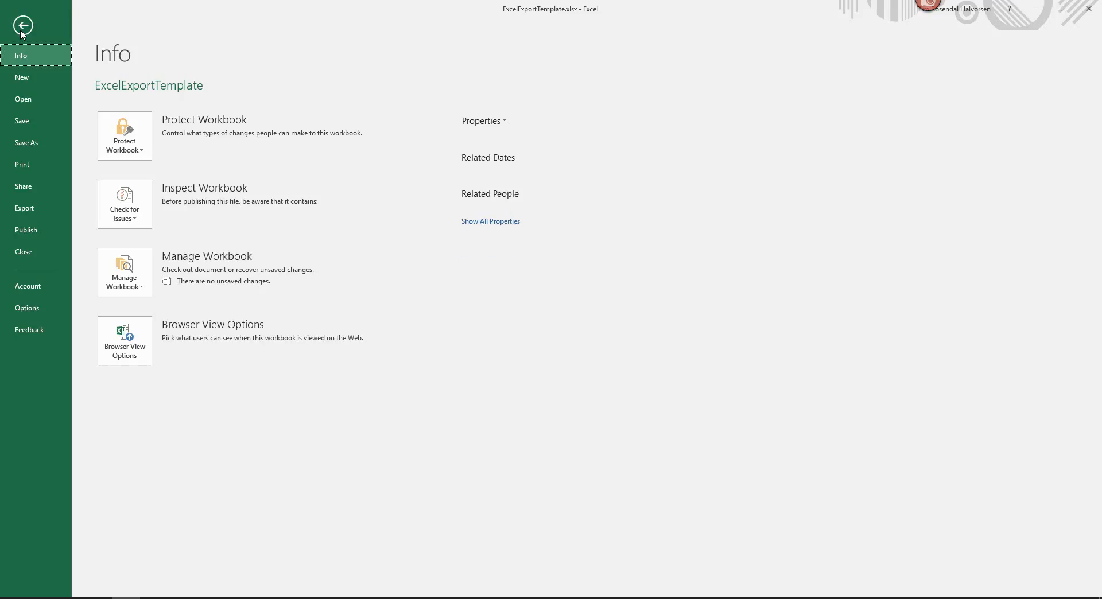
click(152, 101)
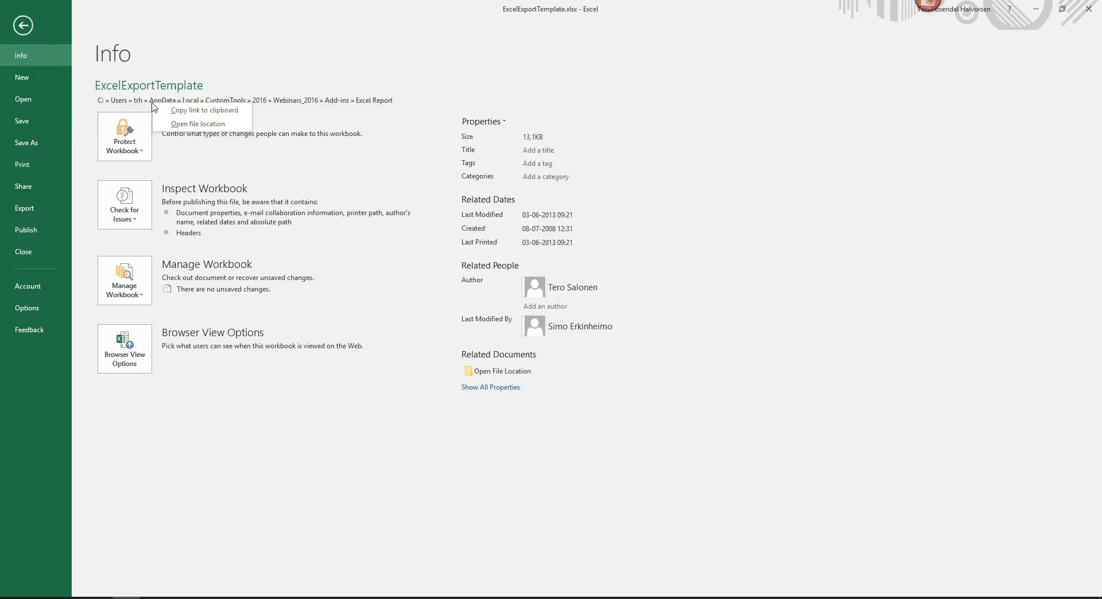
click(194, 125)
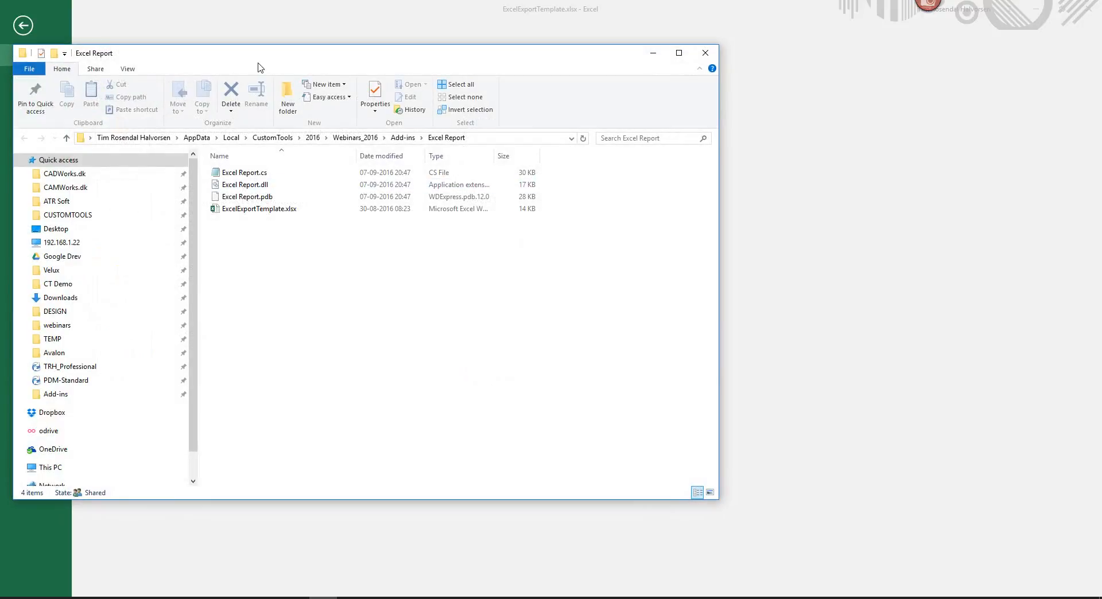
drag(258, 64, 484, 118)
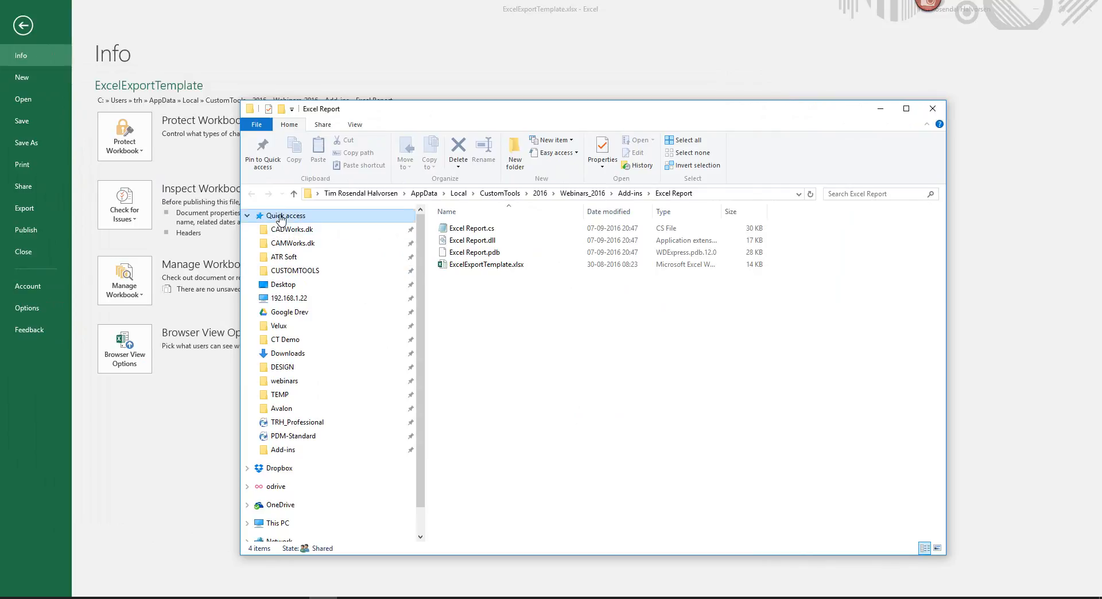
- Copy ExcelExportTemplate.xlsx from the Excel Report folder into the Sleek Excel folder under Add-ins
click(459, 267)
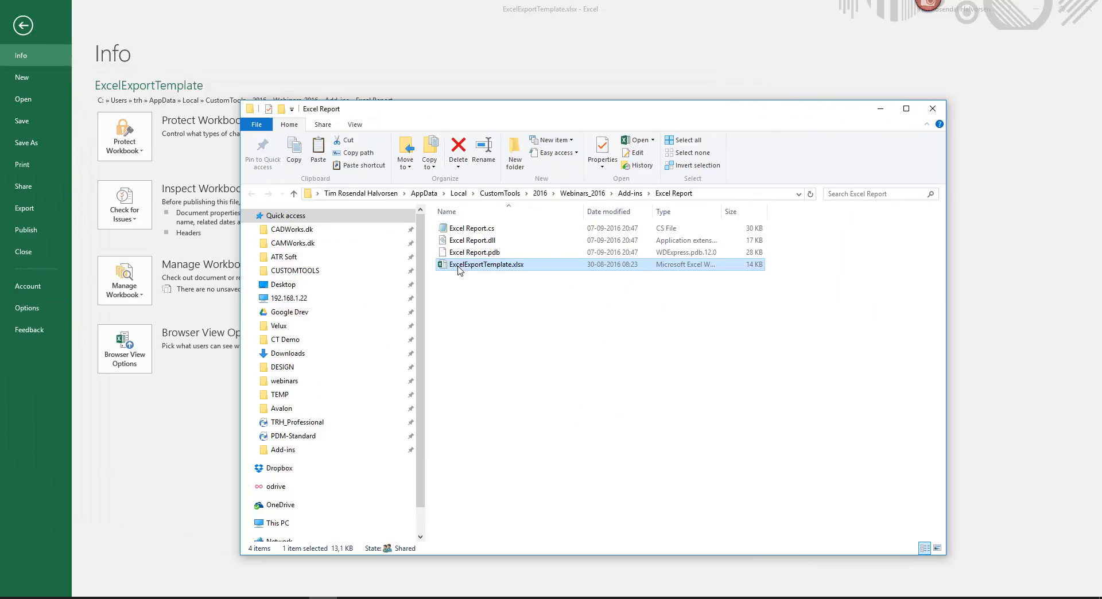
click(633, 195)
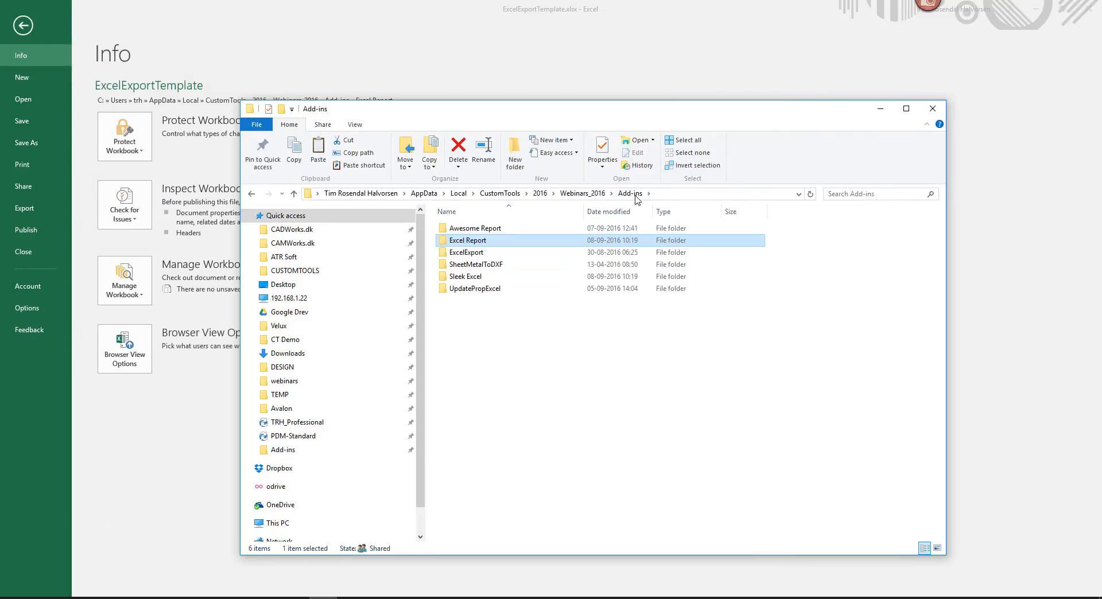
double_click(529, 277)
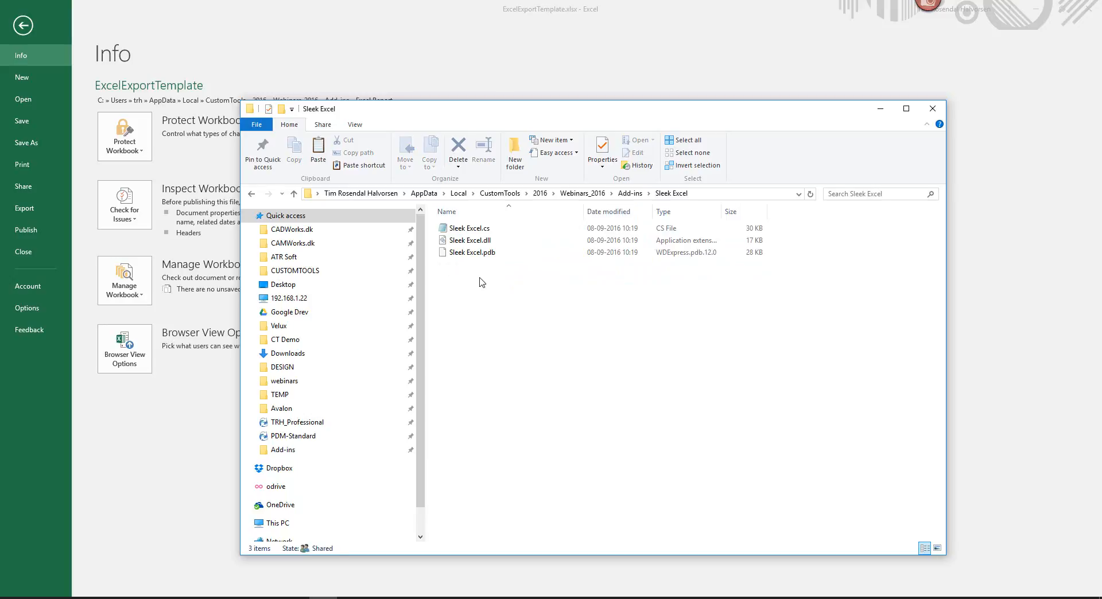
key(ctrl+v)
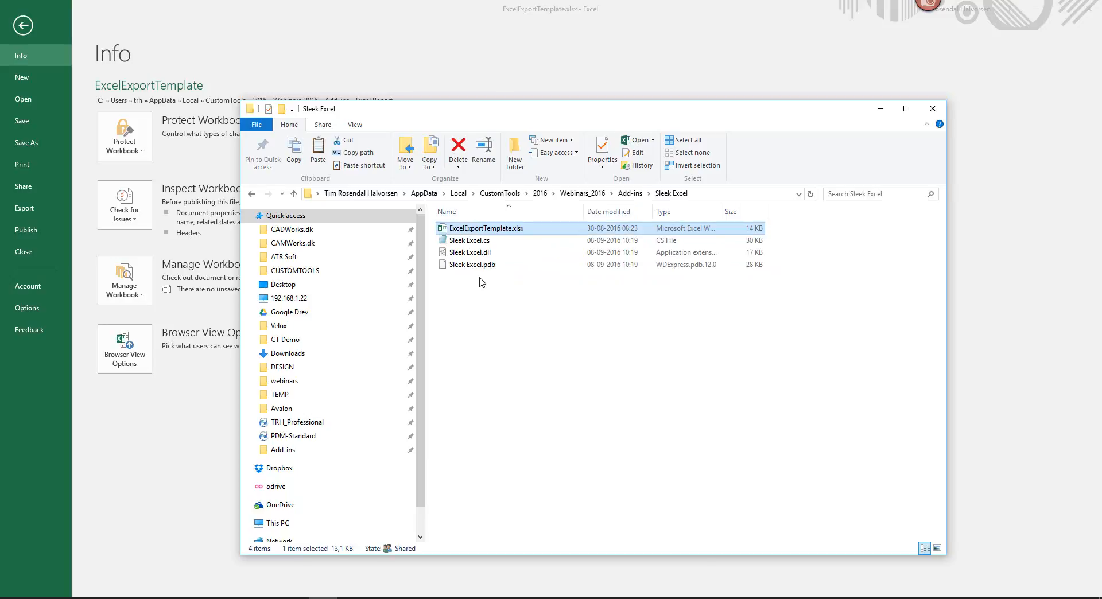
- Rename the copied template in the Sleek Excel folder as Sleek.xlsx
click(503, 229)
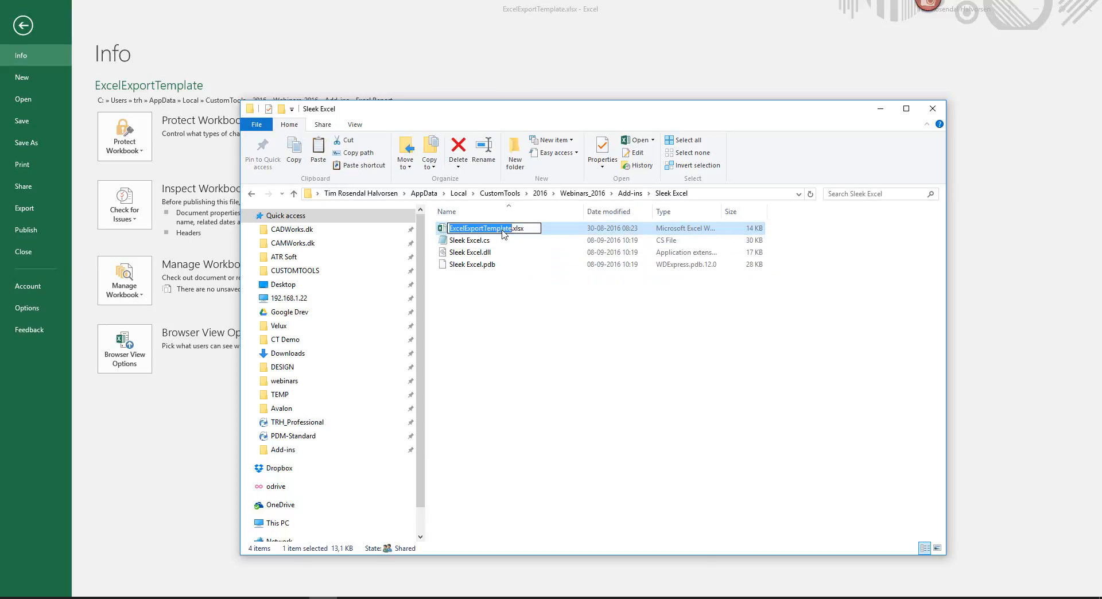
text(Sleek)
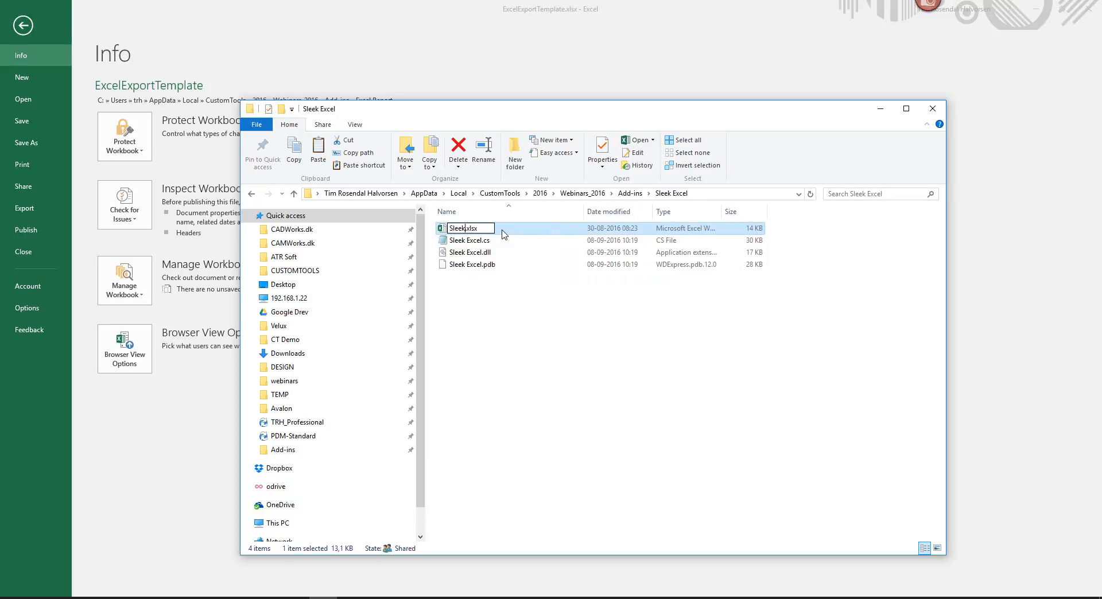
key(Return)
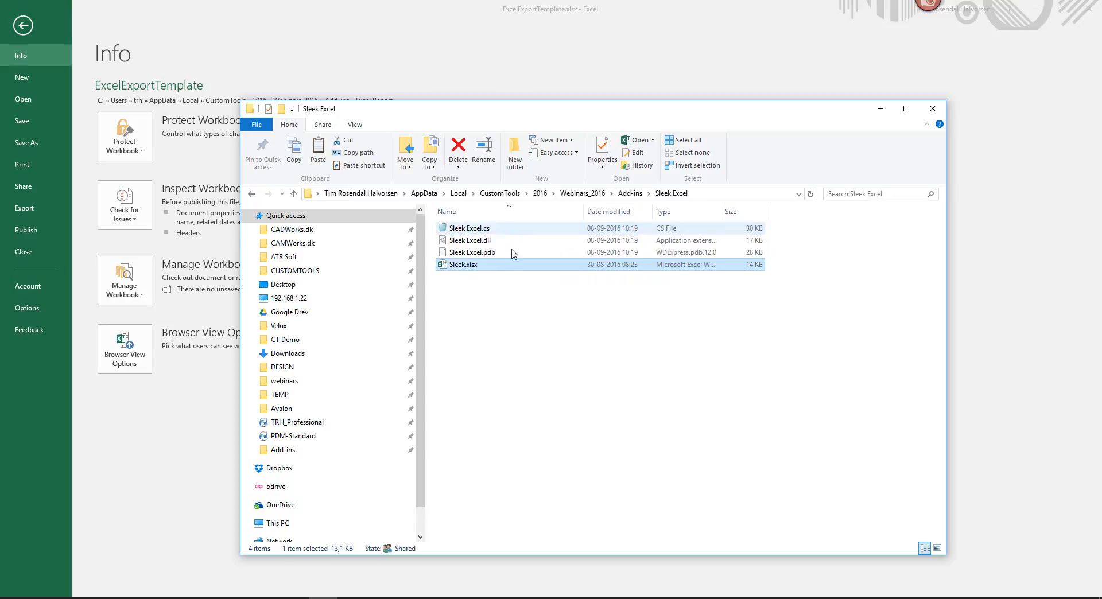
click(515, 320)
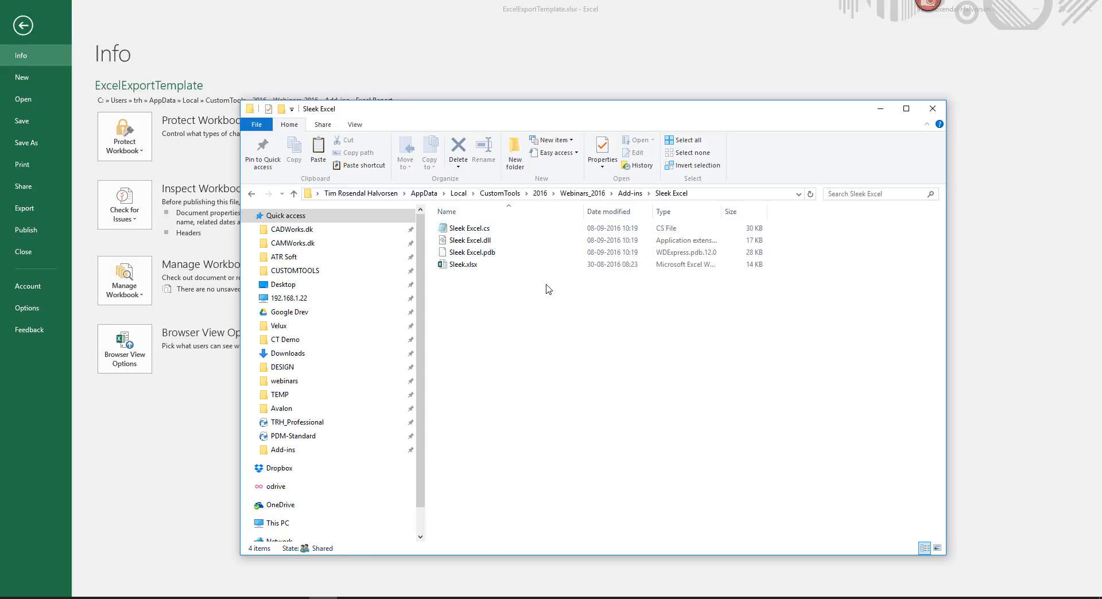
- Pin the Sleek Excel folder to Quick access, and close the folder, the template workbook and the Excel Report script's file list
right_click(283, 217)
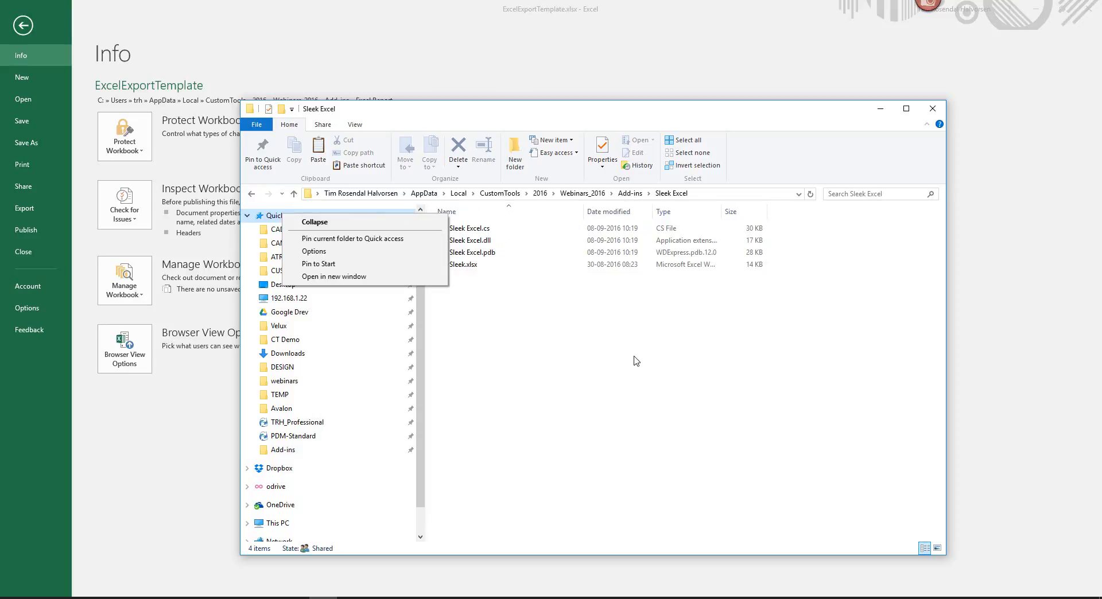
click(375, 239)
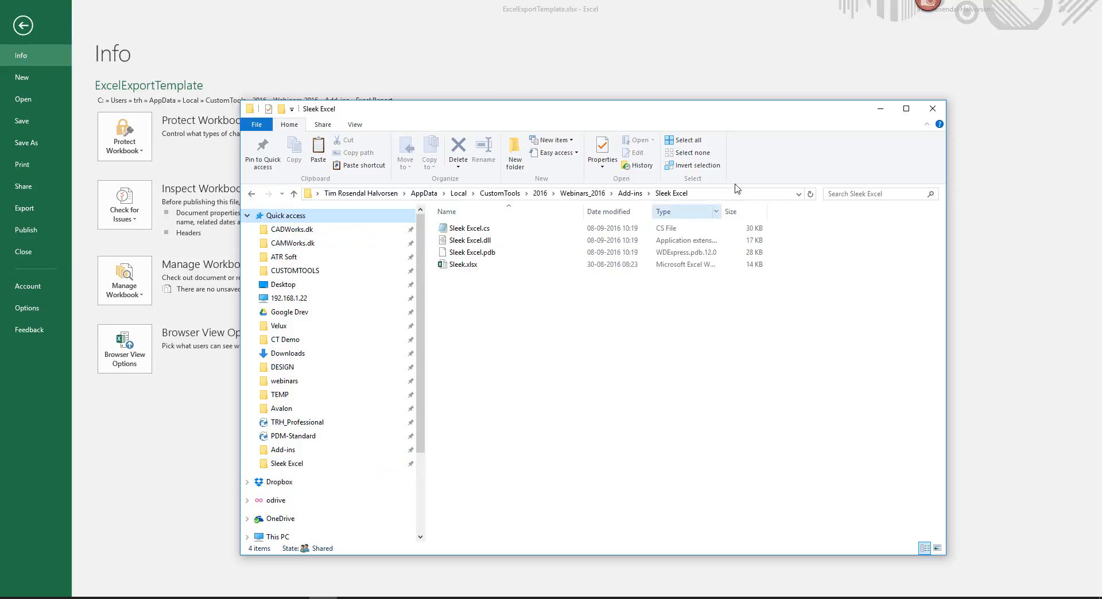
click(931, 109)
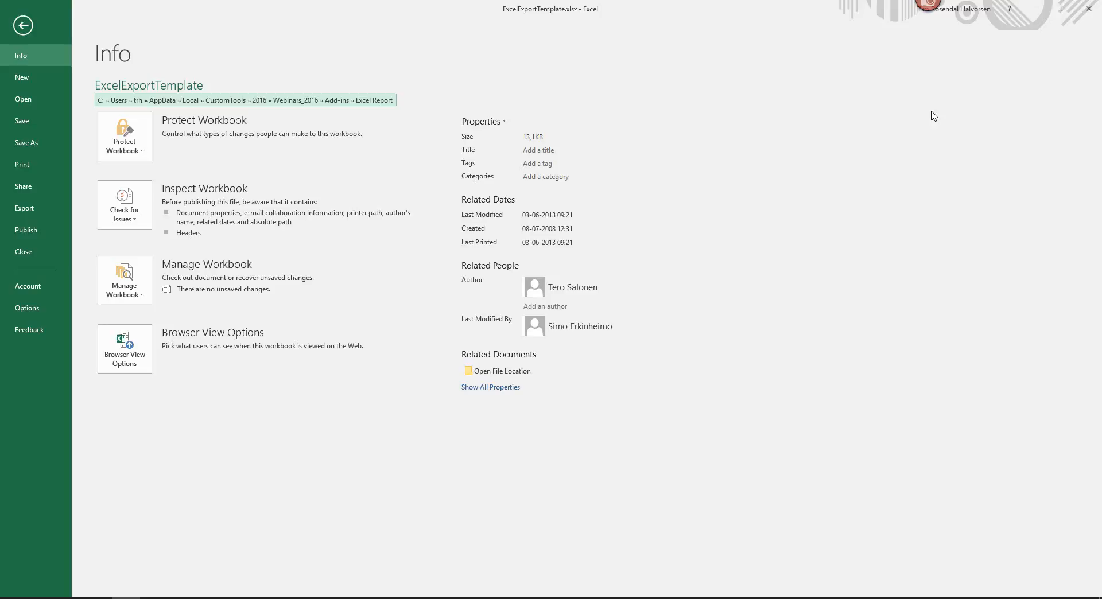
click(1085, 8)
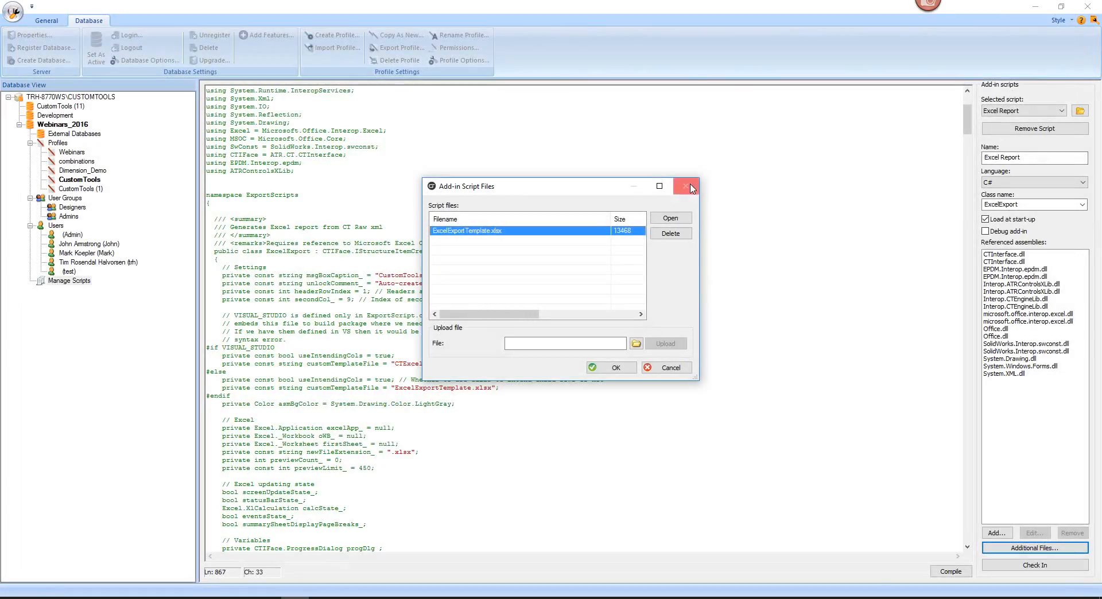
click(691, 187)
- Upload Sleek.xlsx from the Sleek Excel folder as an additional file of the Sleek Excel script
click(1007, 111)
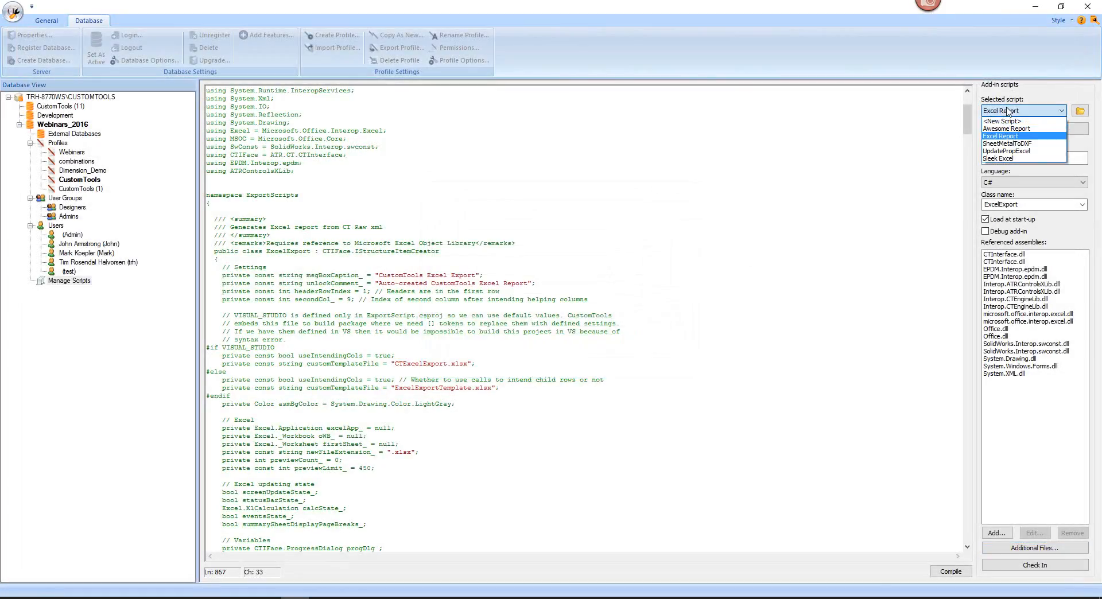
click(1008, 159)
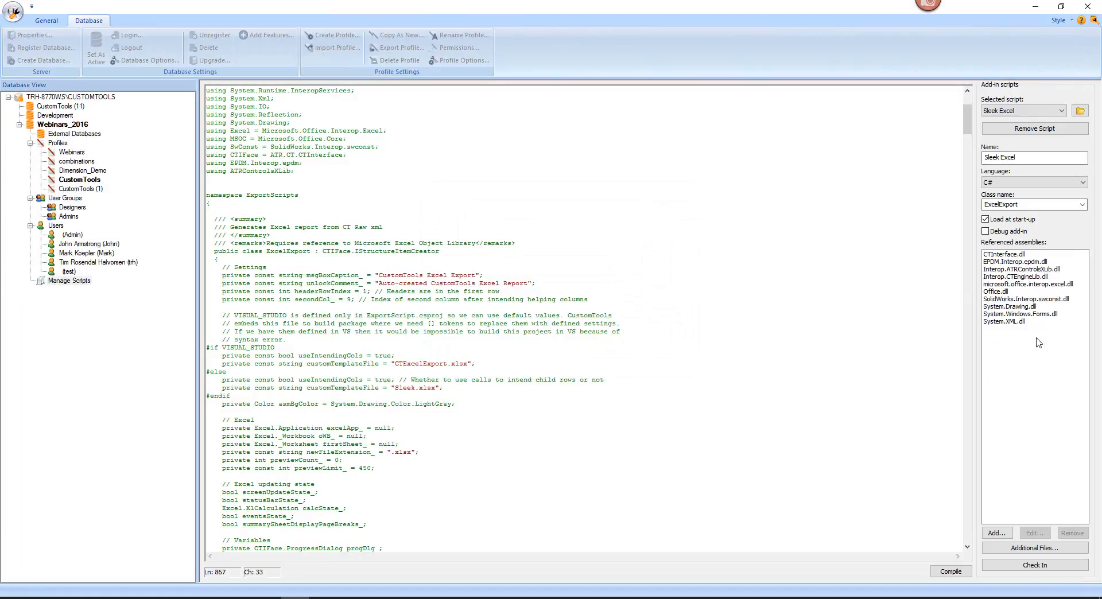
click(1036, 547)
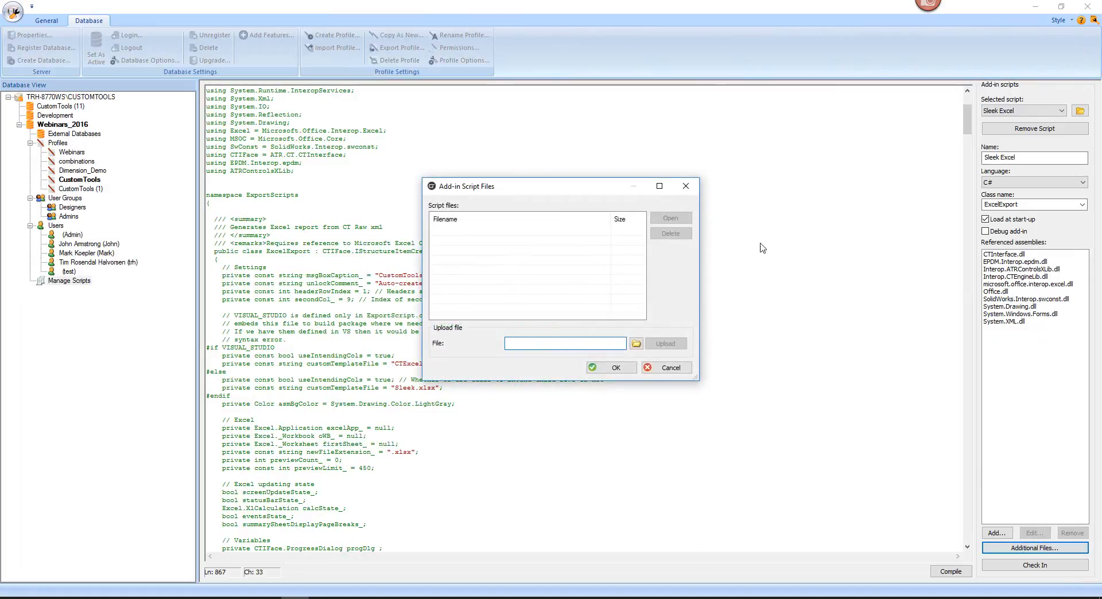
click(635, 343)
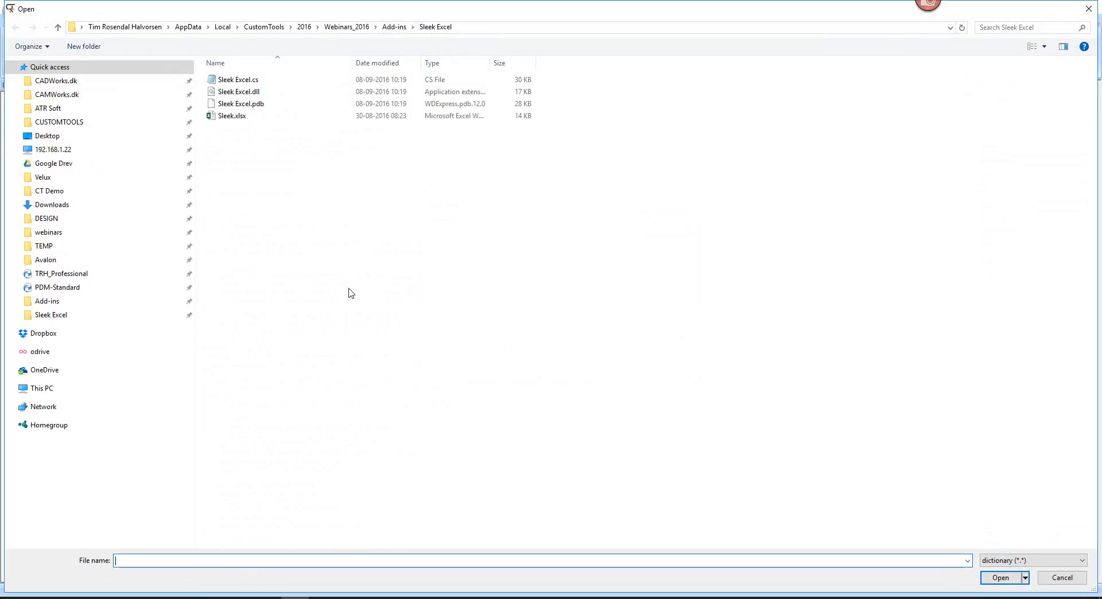
click(54, 315)
double_click(225, 116)
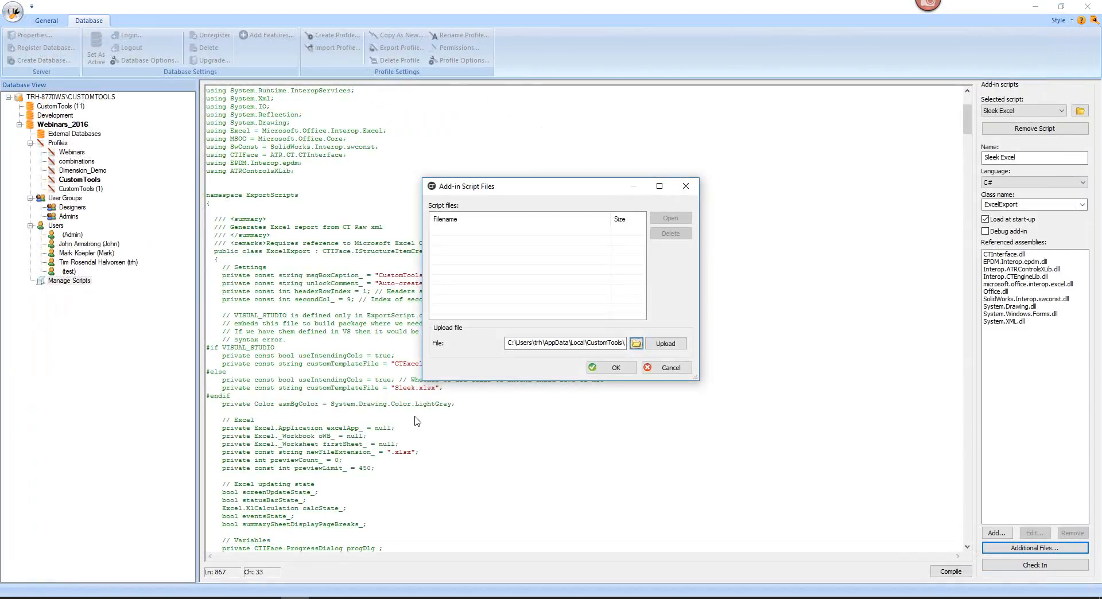
click(664, 343)
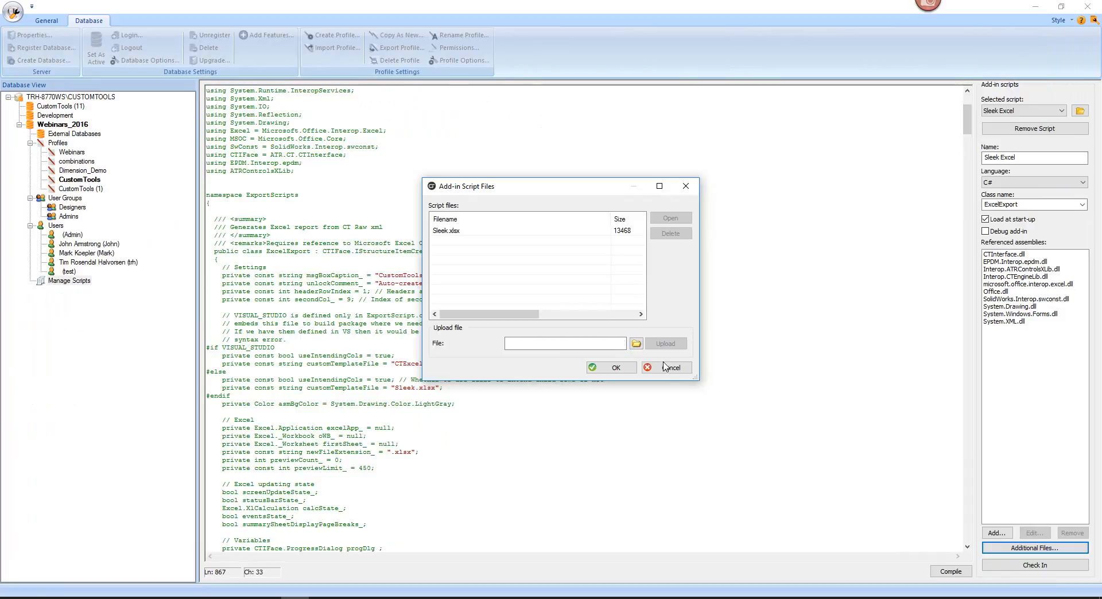
click(613, 367)
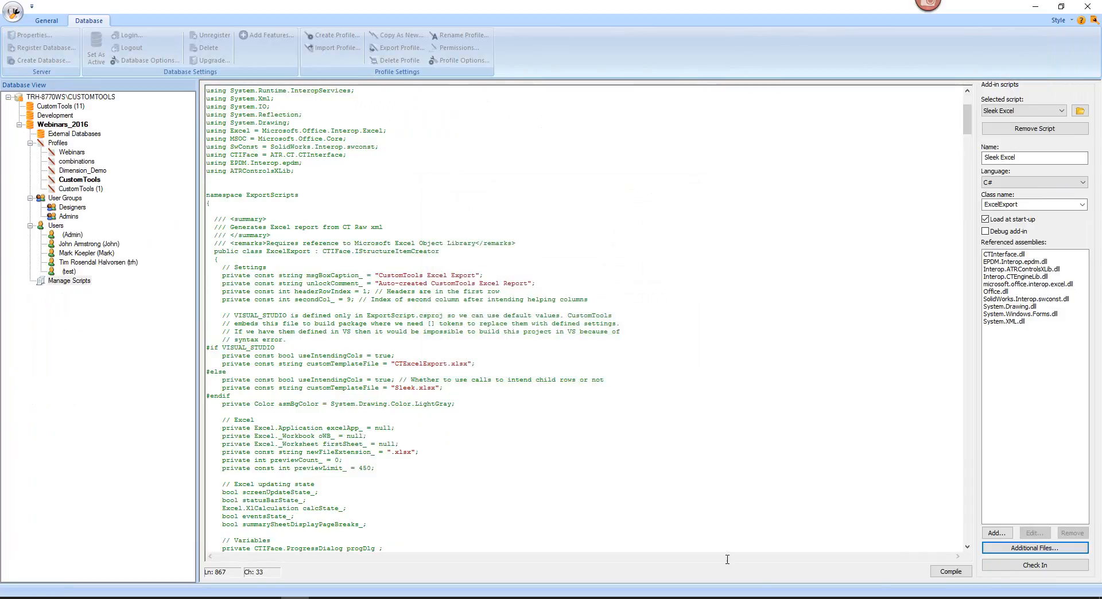
- Try to check in the Sleek Excel script with its uploaded template
click(1027, 565)
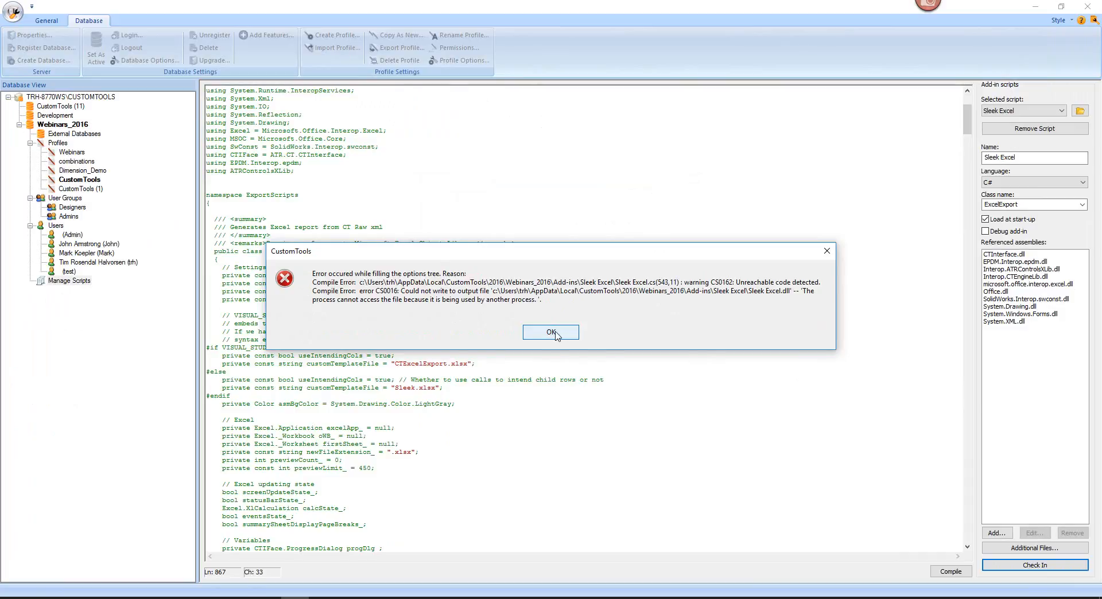
click(552, 333)
click(519, 320)
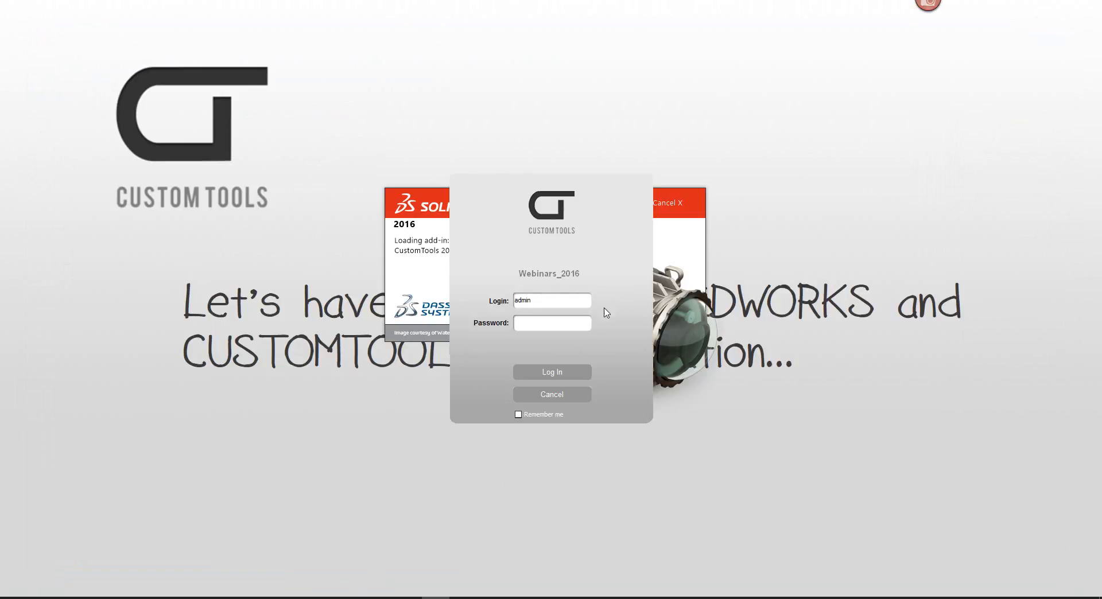
- Log in to the Webinars_2016 database as admin for the SOLIDWORKS add-in and again in CustomTools options, and open its script management
click(552, 372)
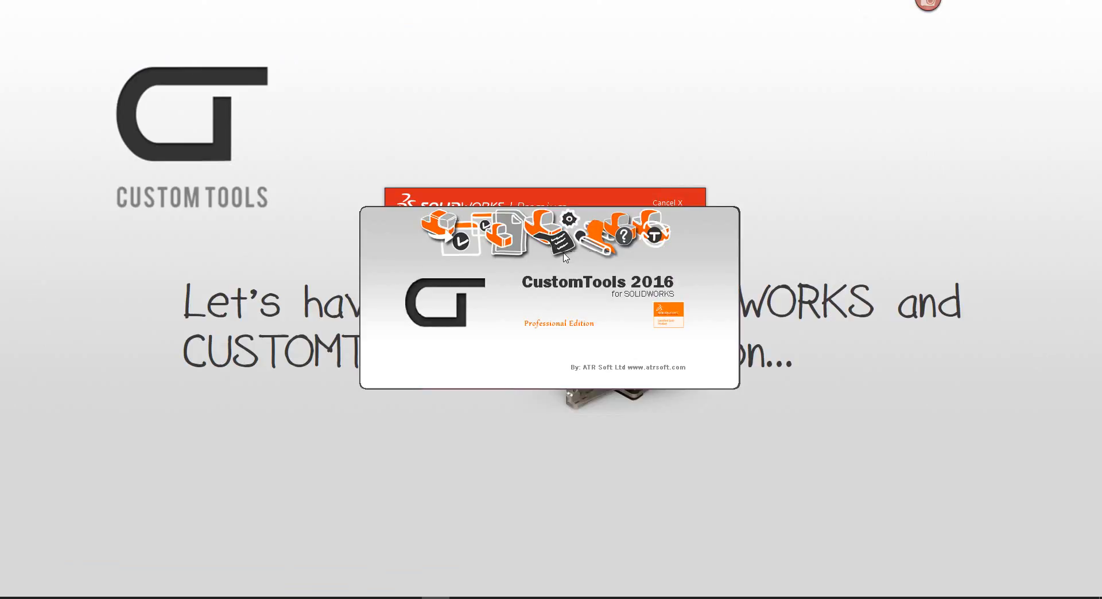
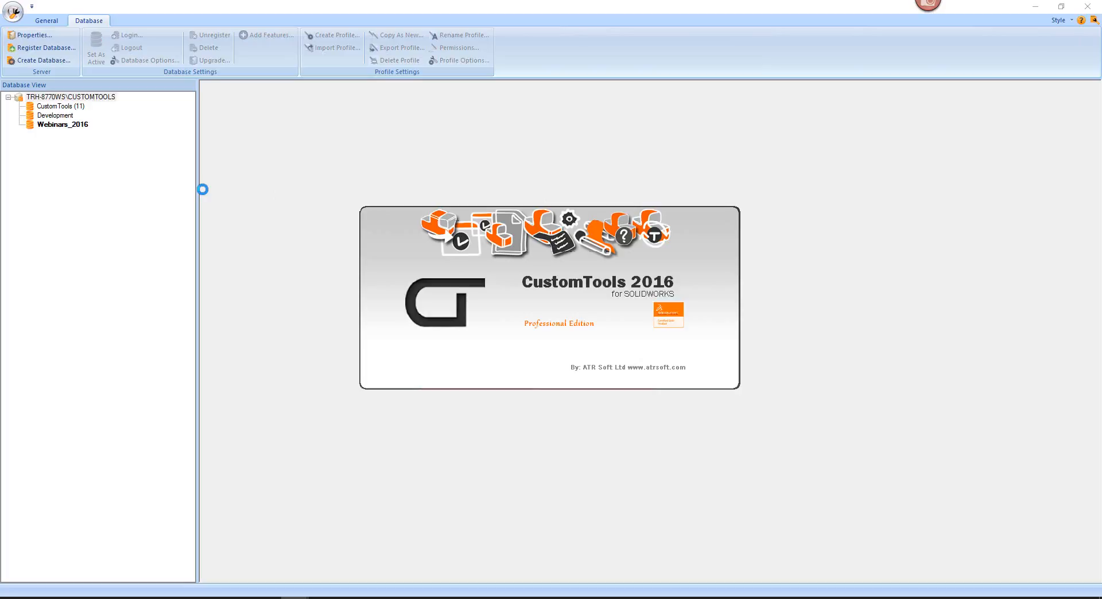
click(66, 125)
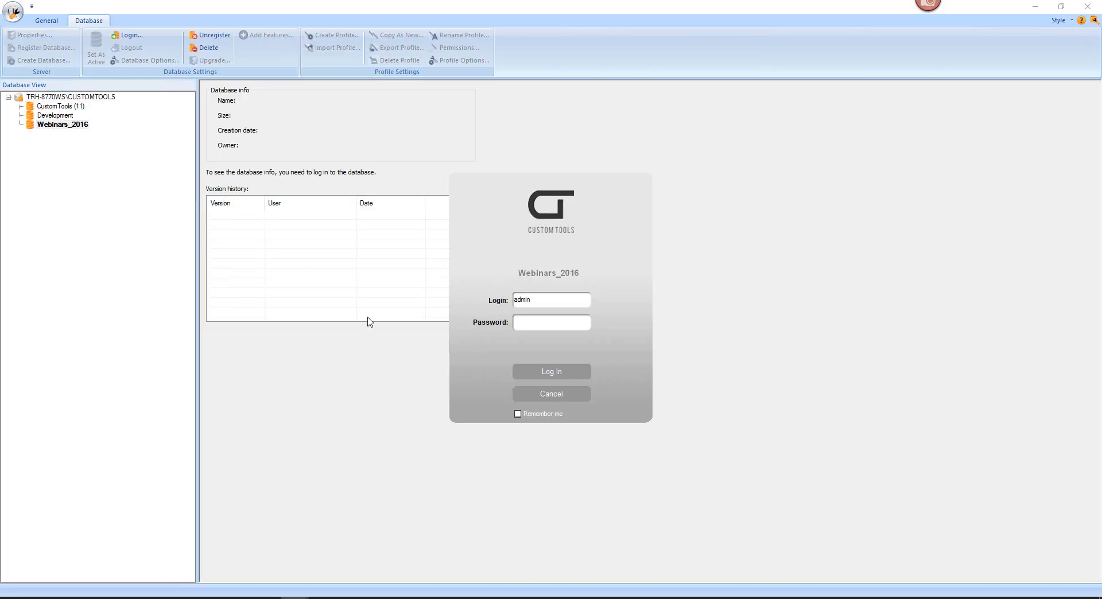
click(546, 373)
click(72, 281)
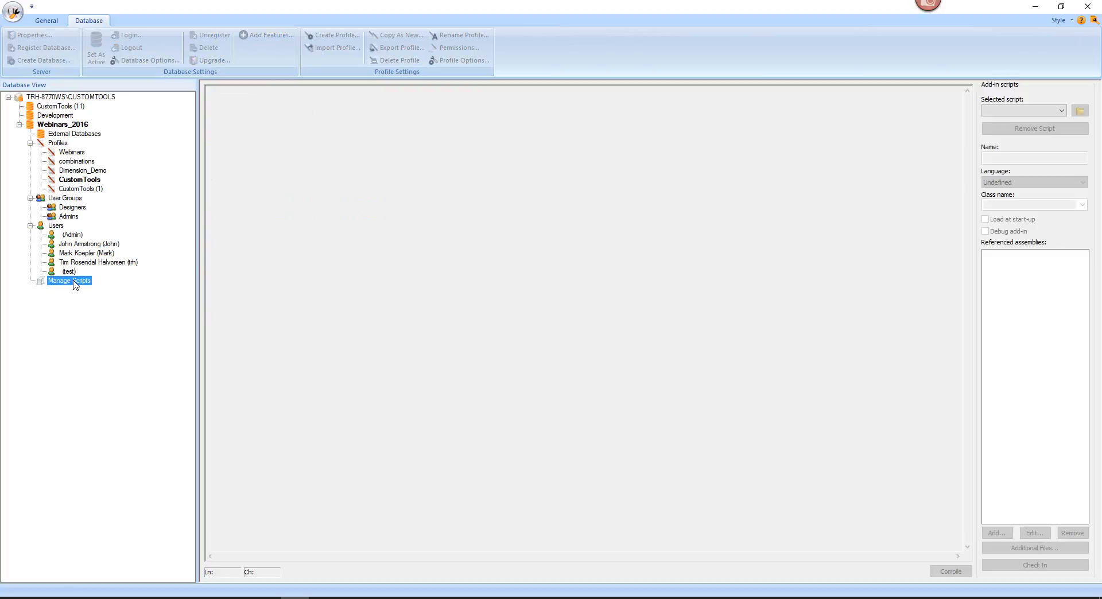
- Open the Sleek Excel script and bring up the profile name check in its export event handler
click(996, 111)
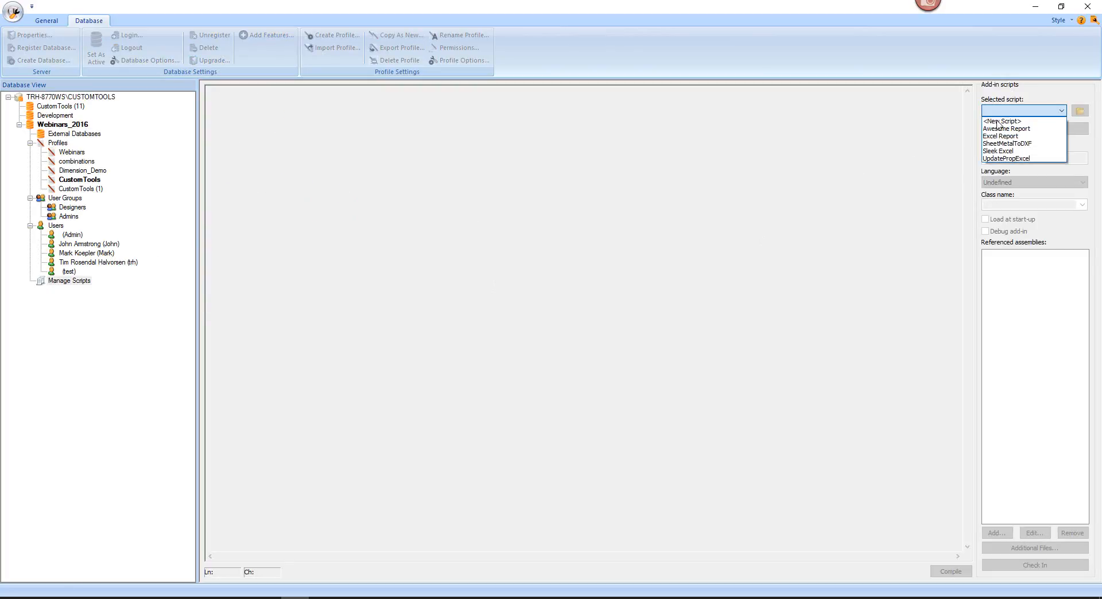
click(1003, 151)
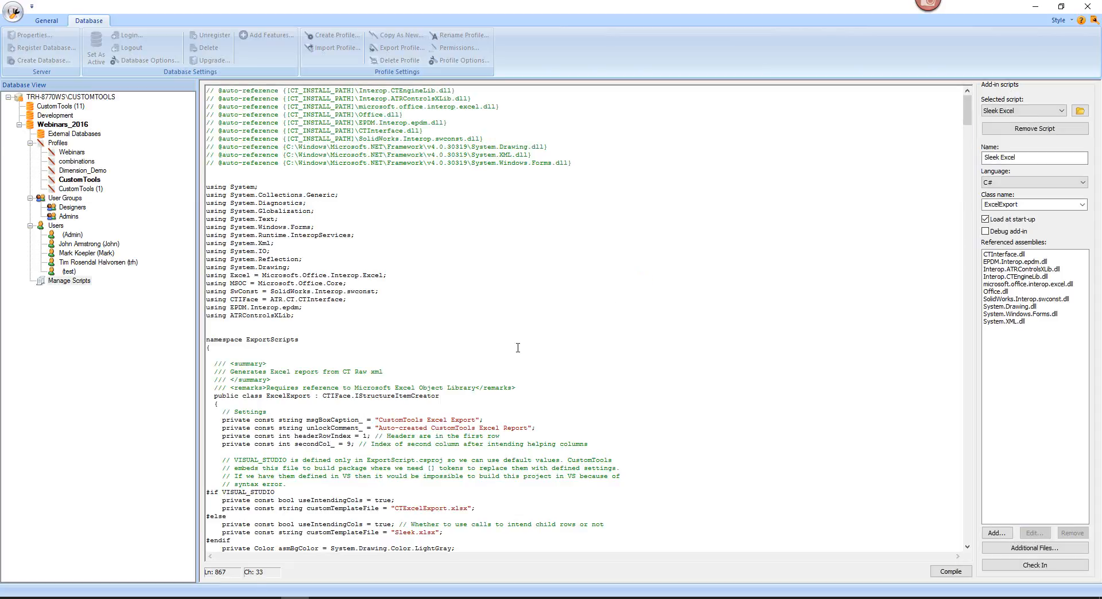
scroll(518, 347, down, 10)
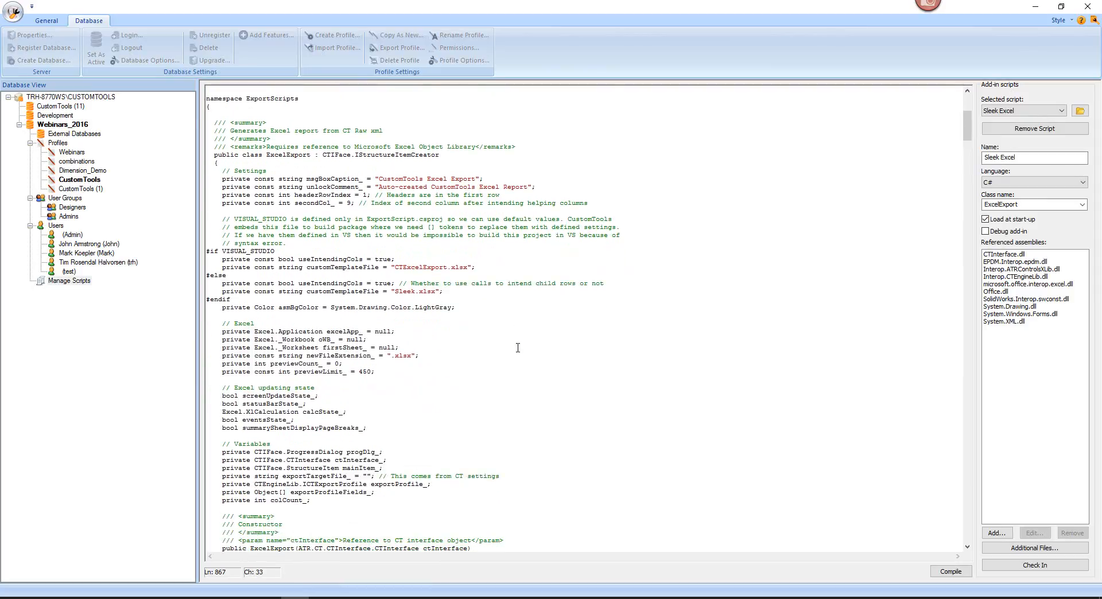
scroll(518, 347, down, 7)
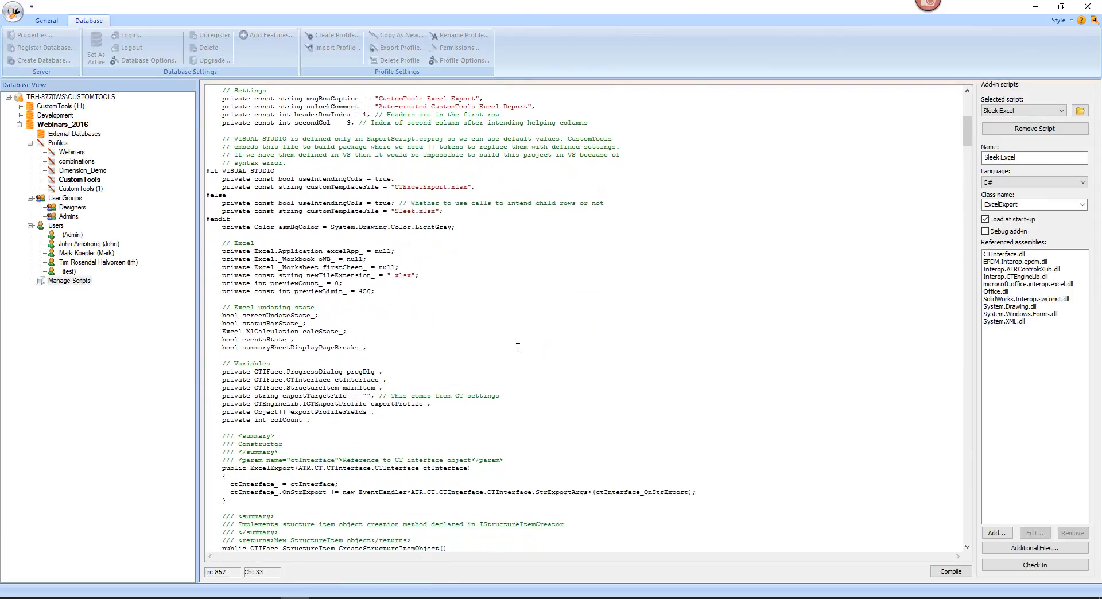
scroll(517, 347, down, 3)
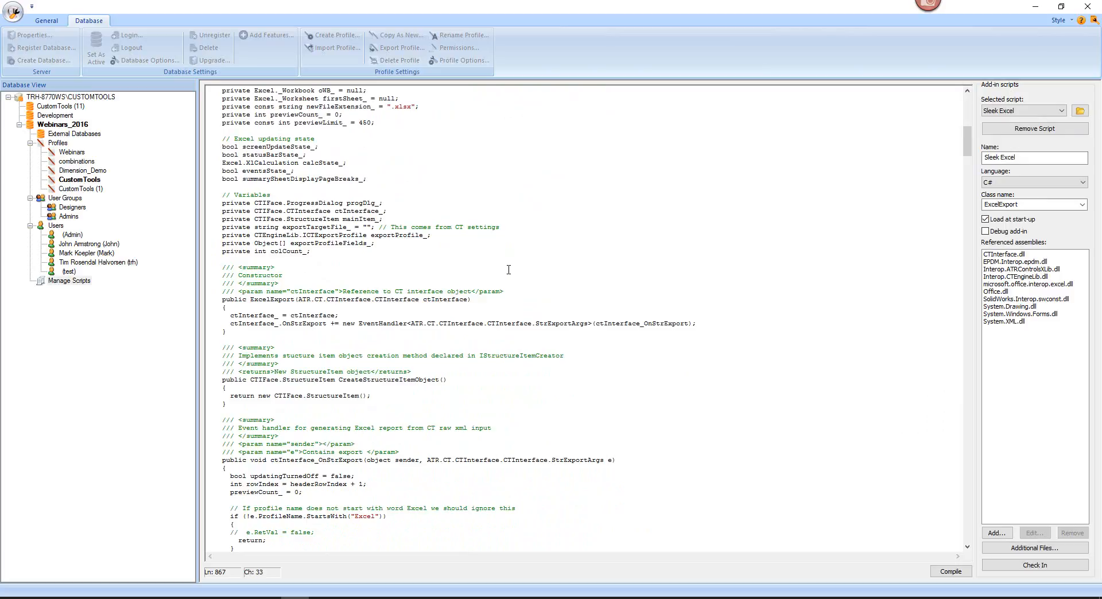
scroll(508, 269, down, 6)
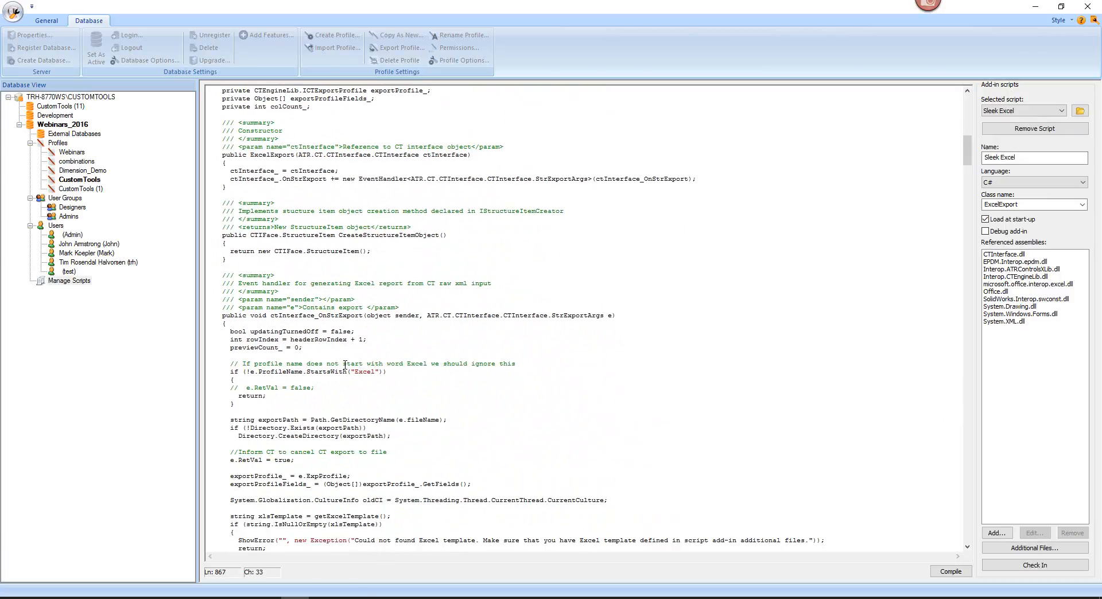
- Change the profile name check and its comment to use the word Sleek, and check in the script
double_click(416, 363)
text(Sleek)
key(BackSpace)
key(BackSpace)
key(BackSpace)
key(BackSpace)
text(Sle)
click(1009, 565)
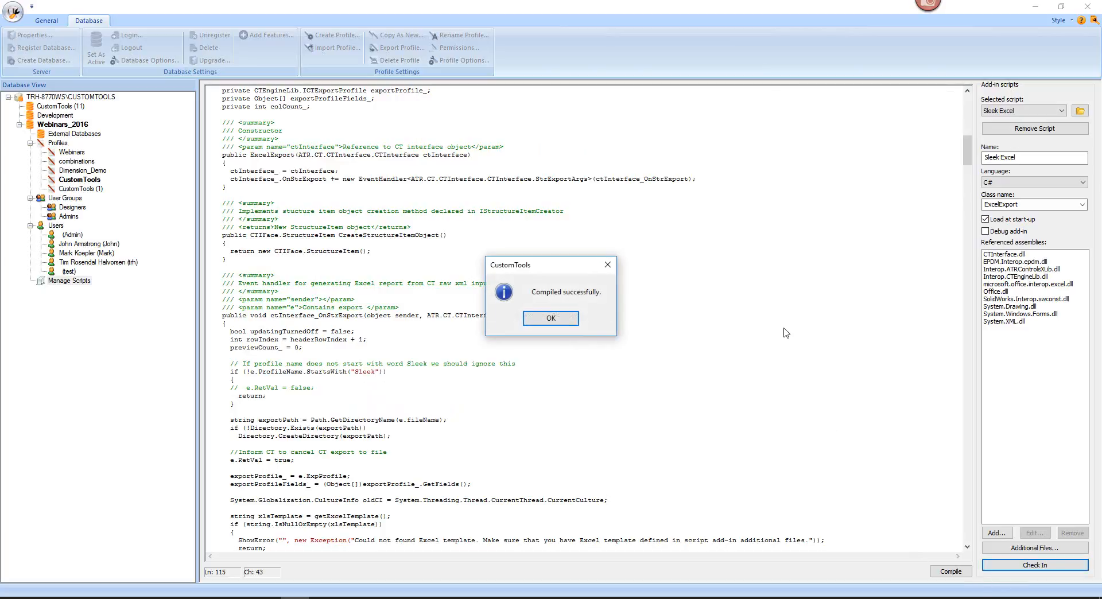
click(549, 319)
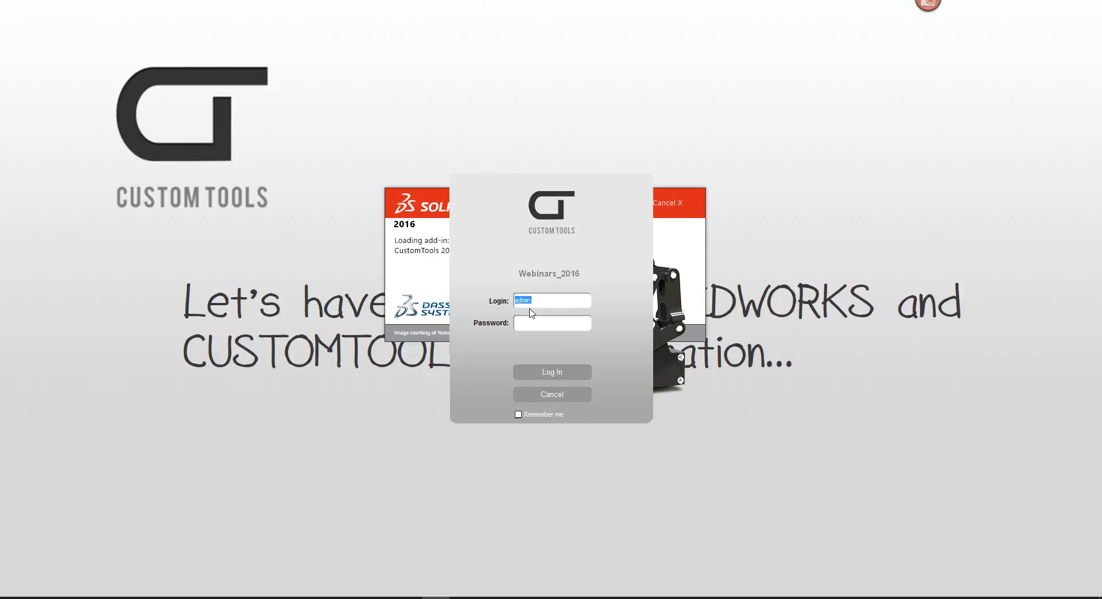
- Log in to Webinars_2016 for the SOLIDWORKS add-in and search CustomTools for documents of type Assembly
click(551, 372)
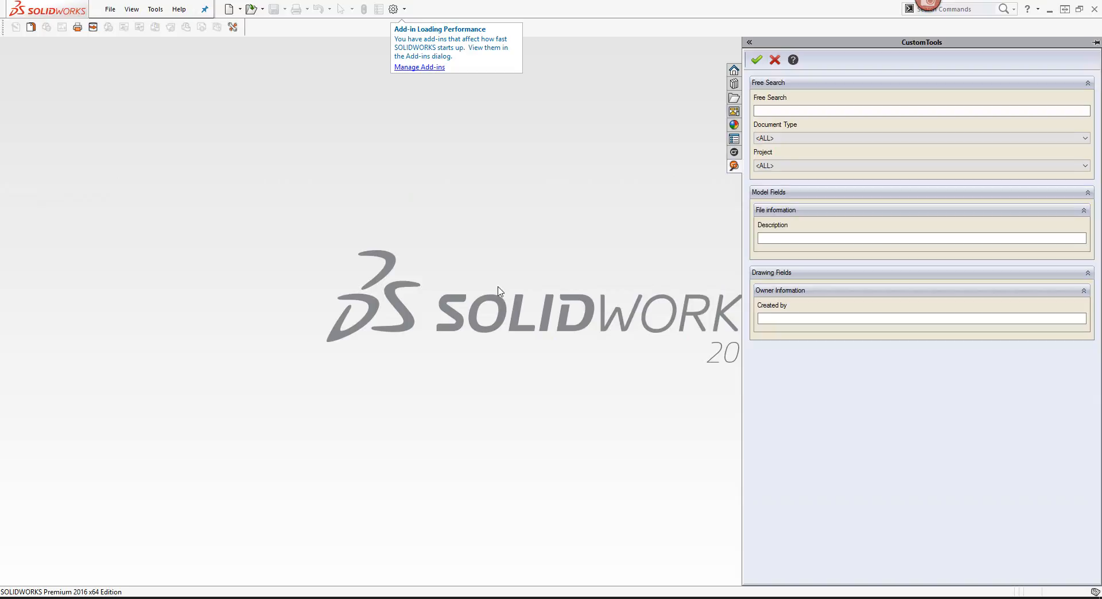
click(793, 140)
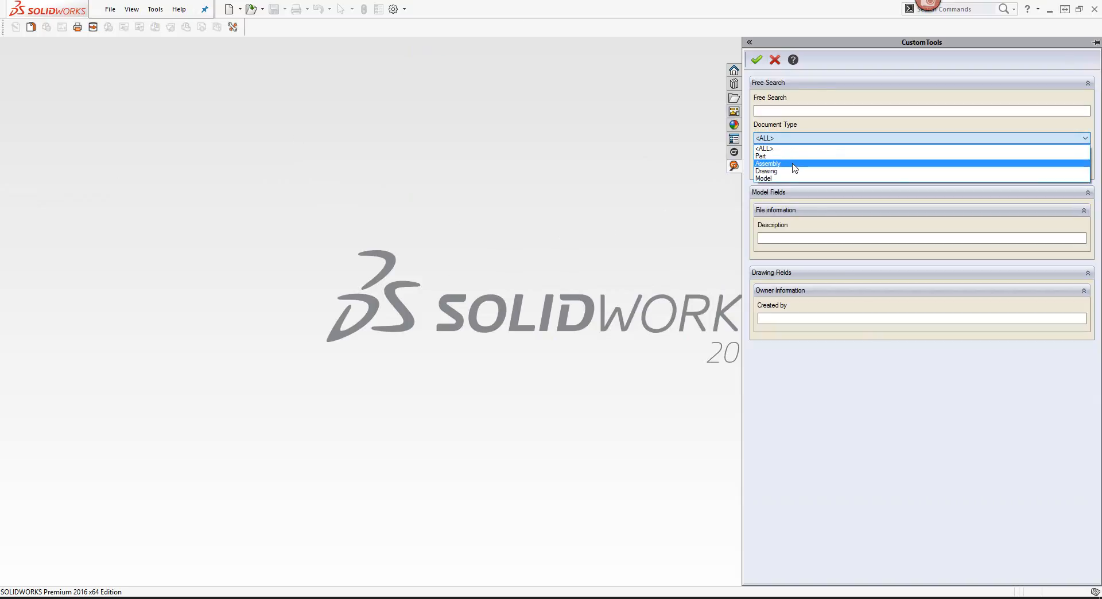
click(794, 163)
click(756, 60)
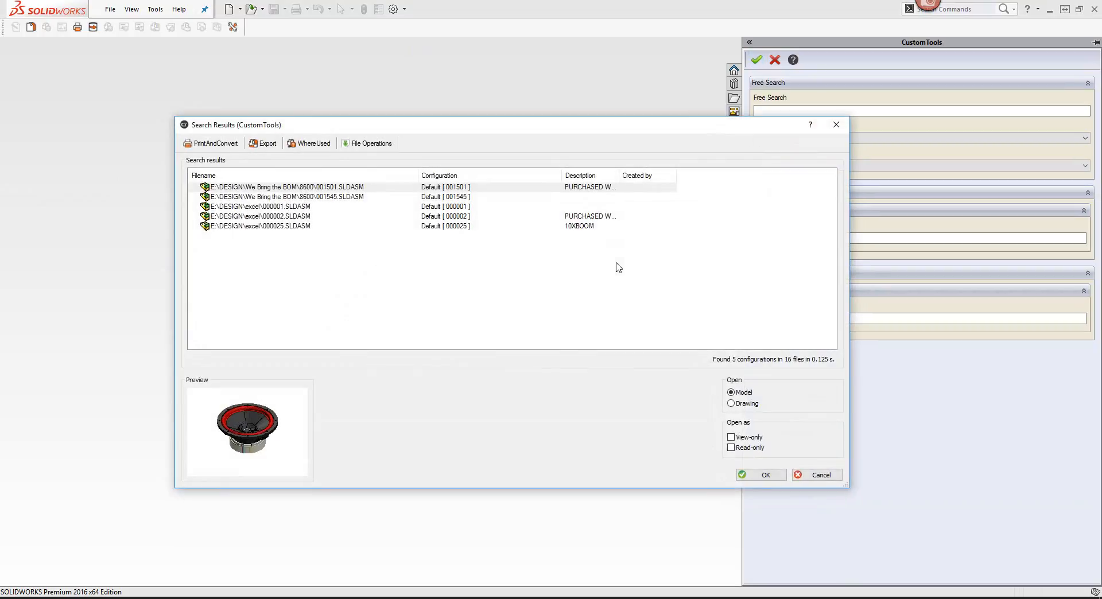
- Export assembly 000002.SLDASM with the Sleek Excel Demo Export profile and maximize the resulting workbook
click(280, 218)
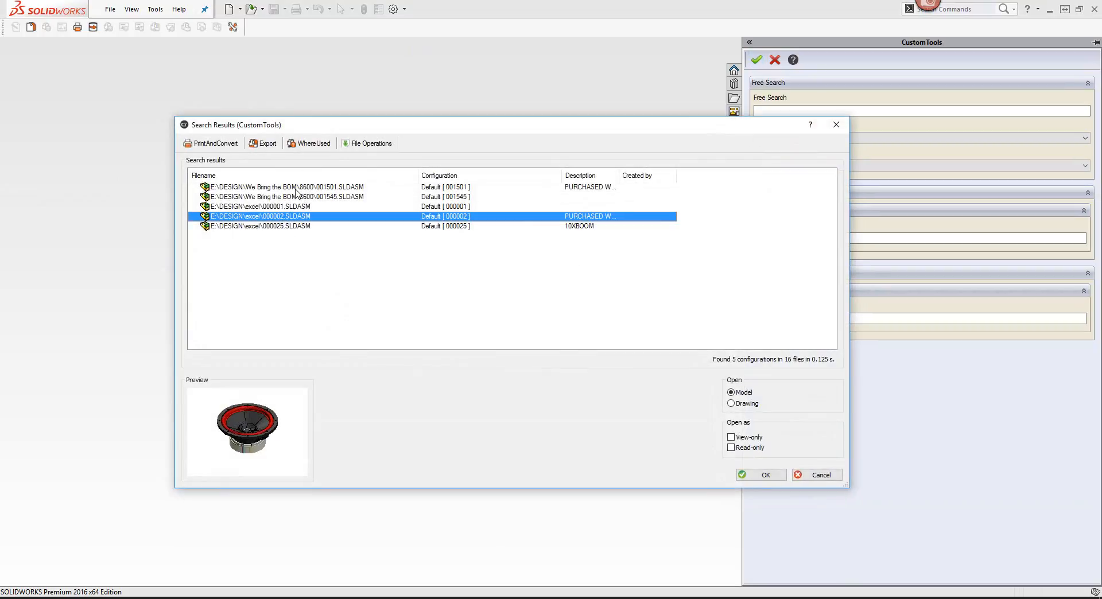
click(263, 143)
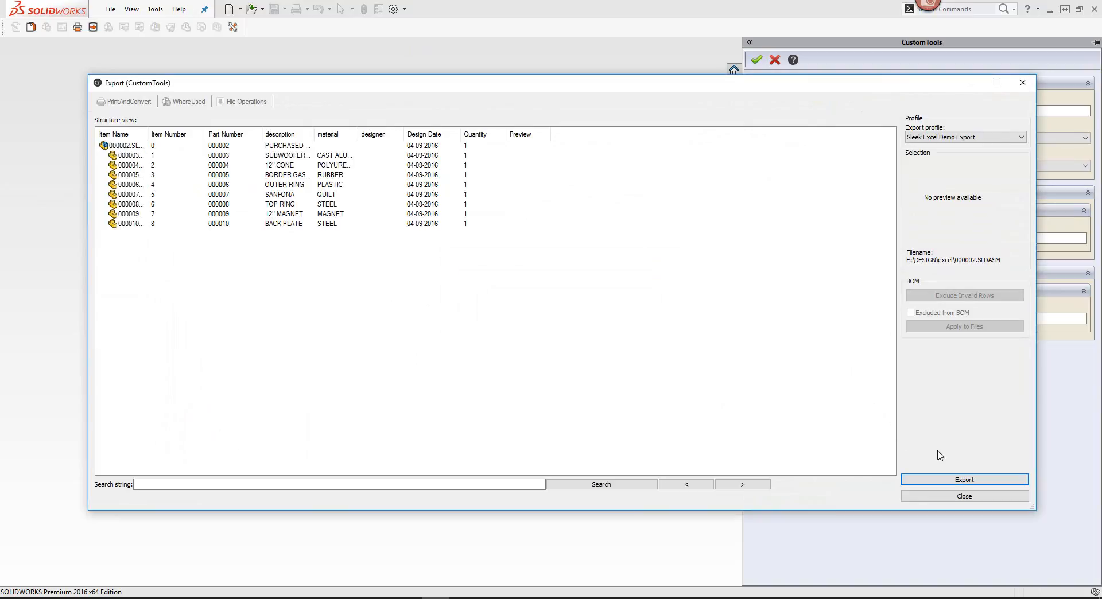
click(951, 480)
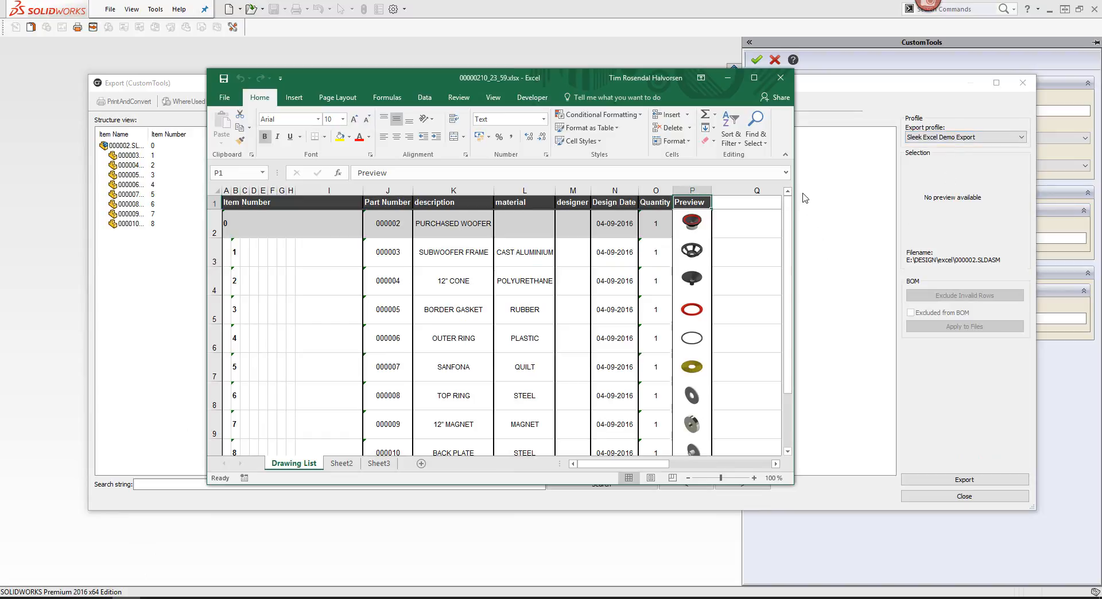
click(754, 79)
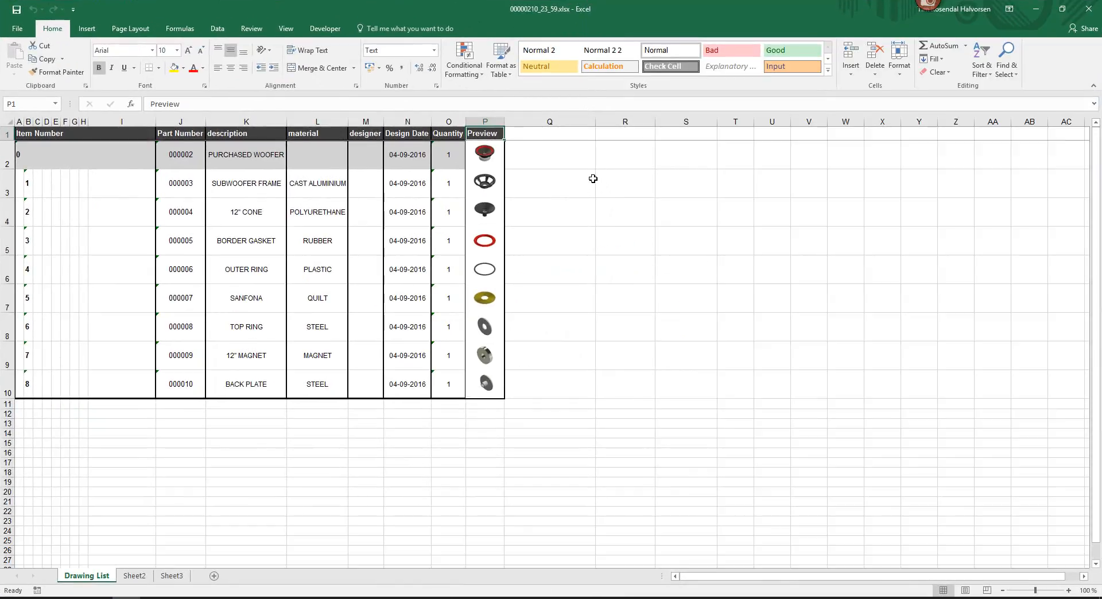
- Try a tall blank row above the header row and a wider Preview column in the exported workbook
right_click(4, 135)
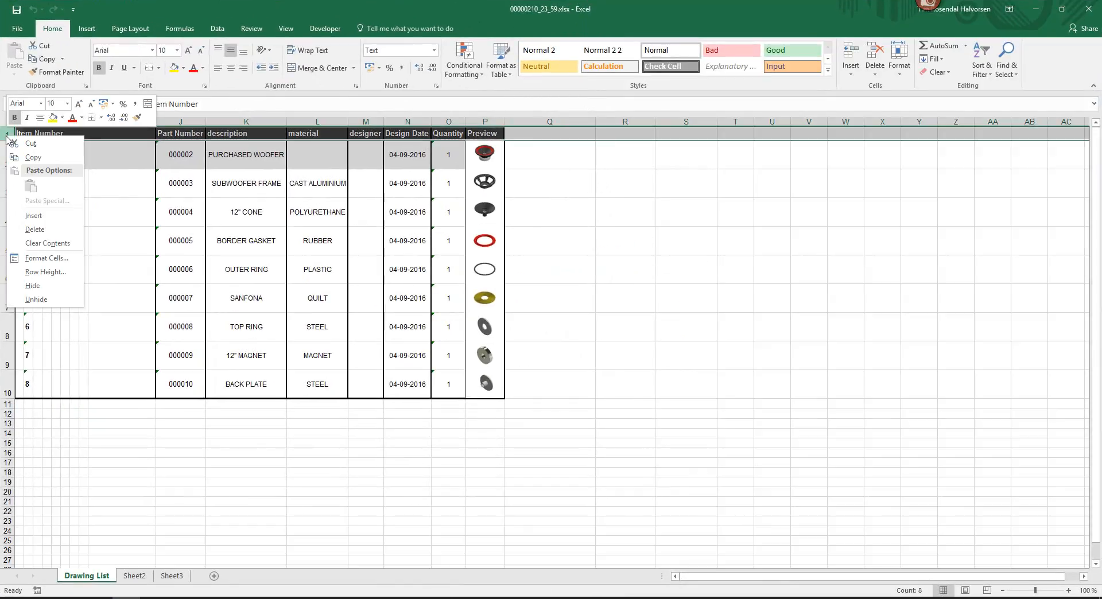
click(36, 213)
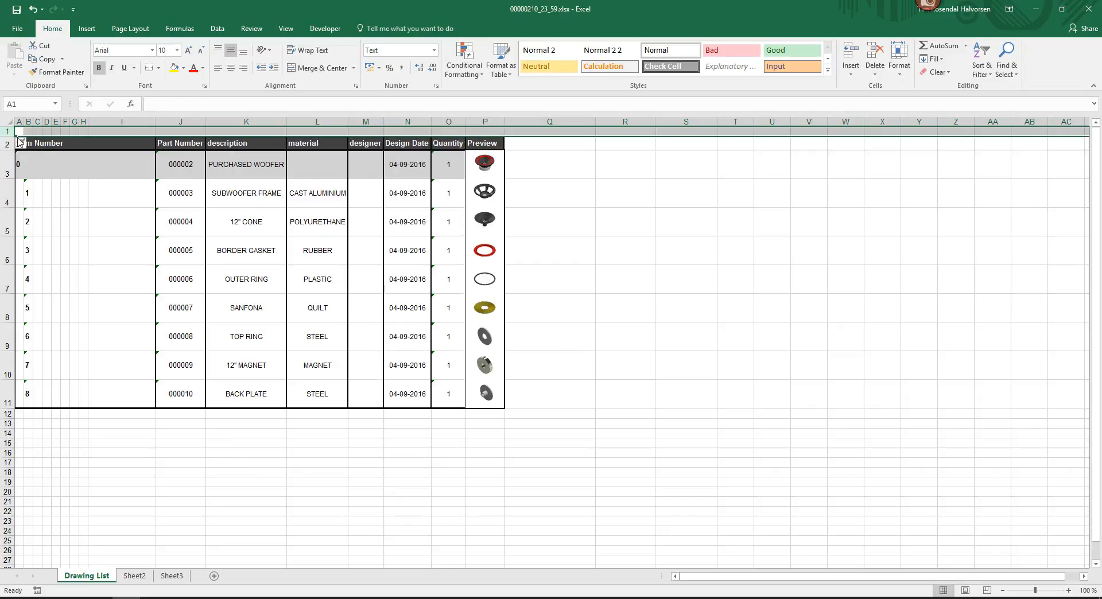
drag(7, 137, 7, 211)
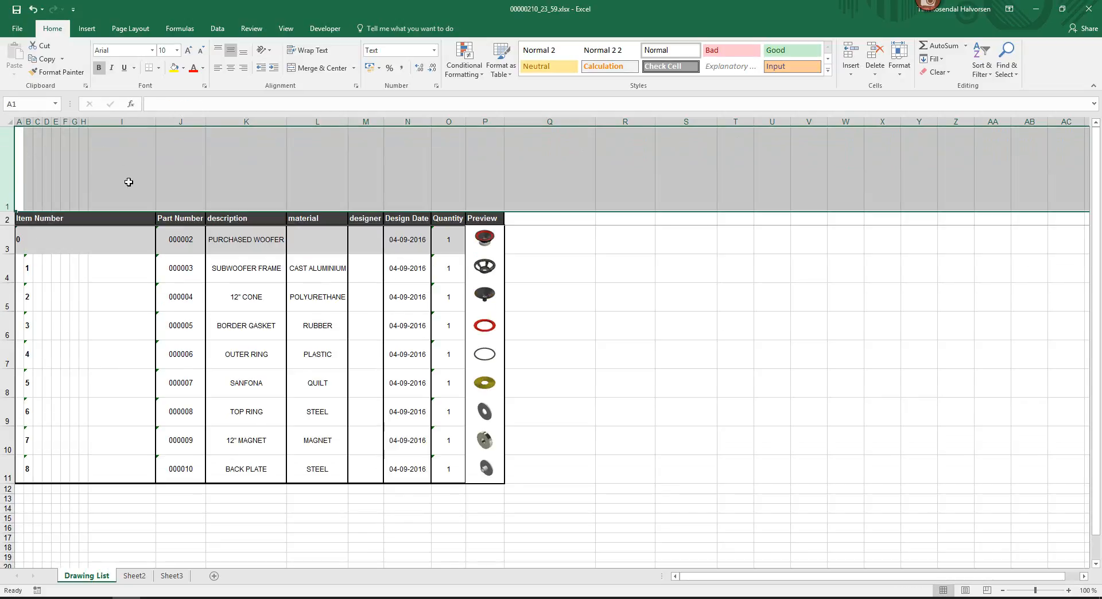
drag(505, 124, 647, 125)
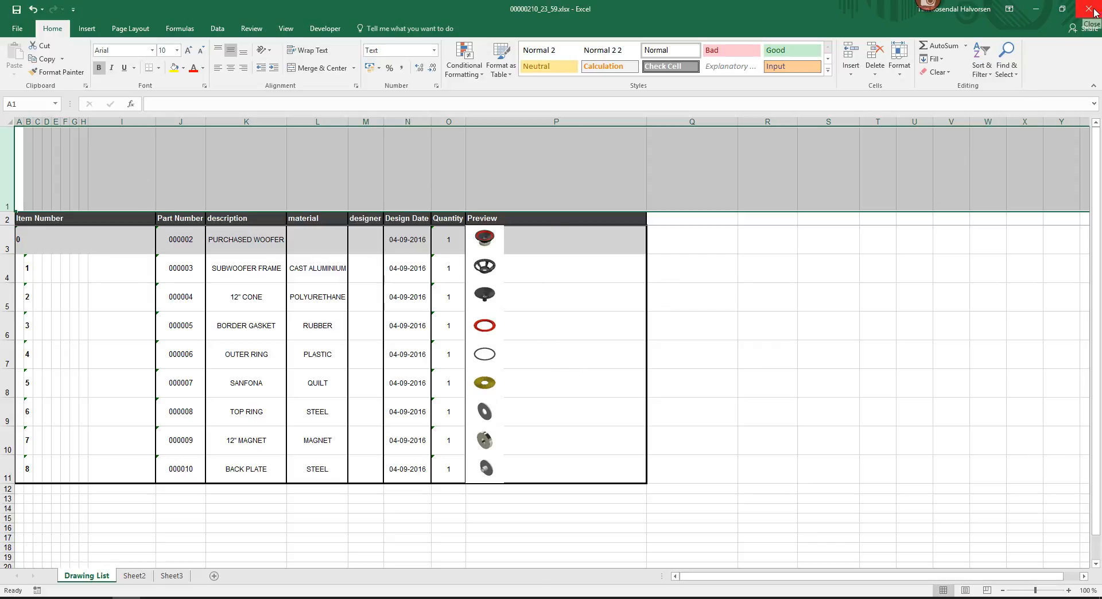
click(559, 118)
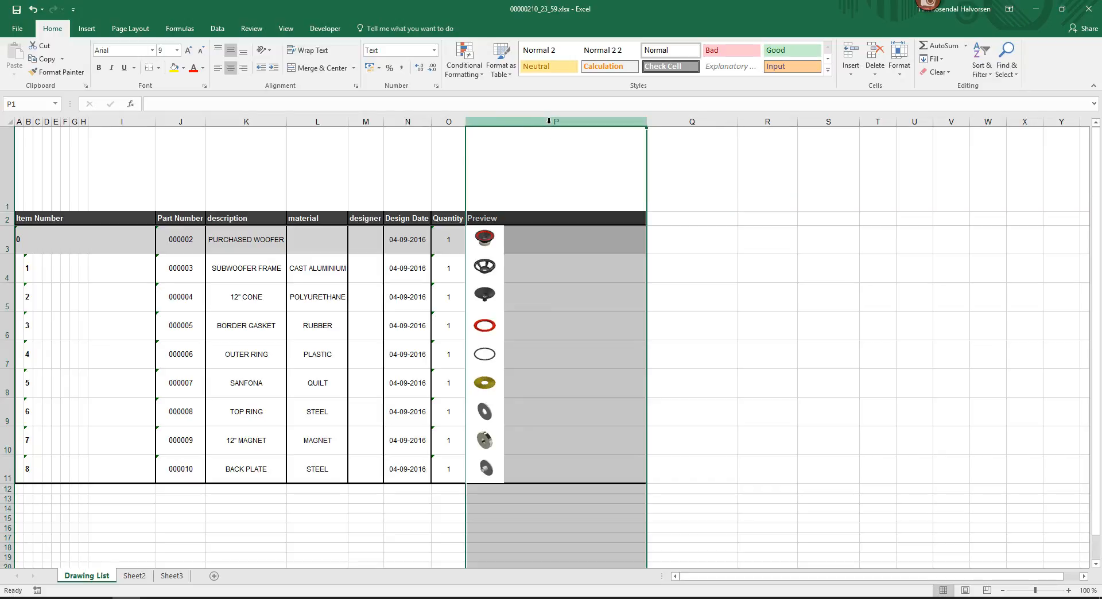
- Close the exported workbook without saving, and close the export and search results windows
click(1087, 10)
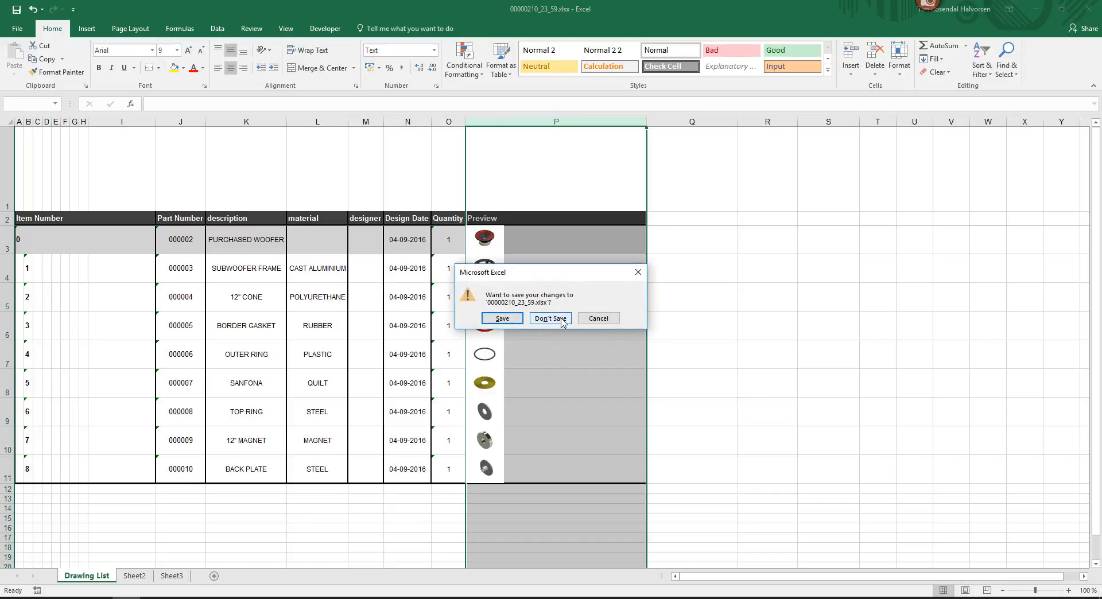
click(550, 319)
click(935, 499)
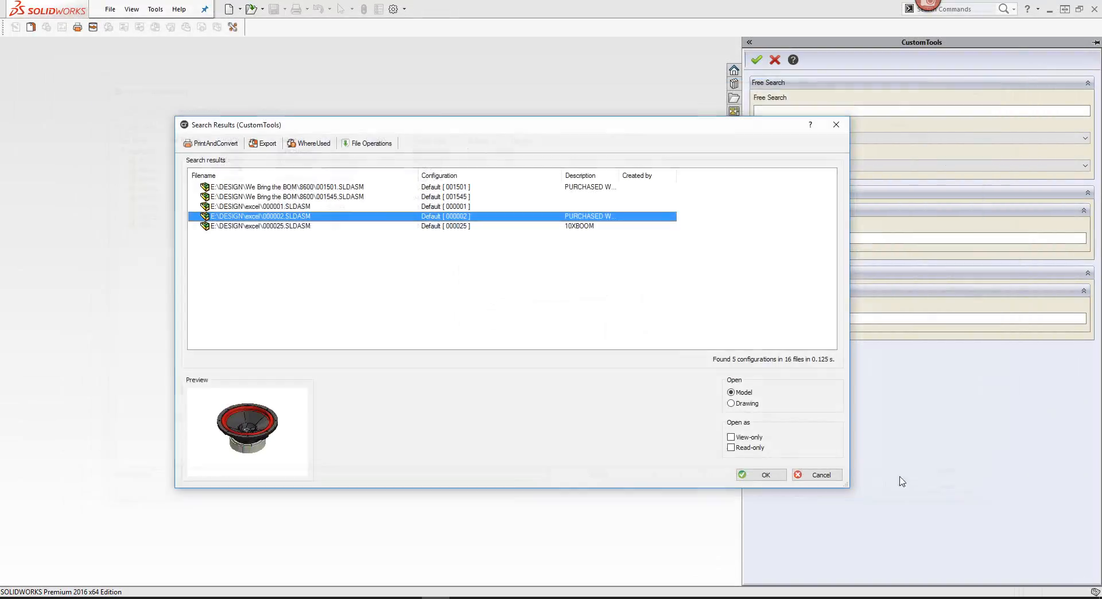
click(816, 475)
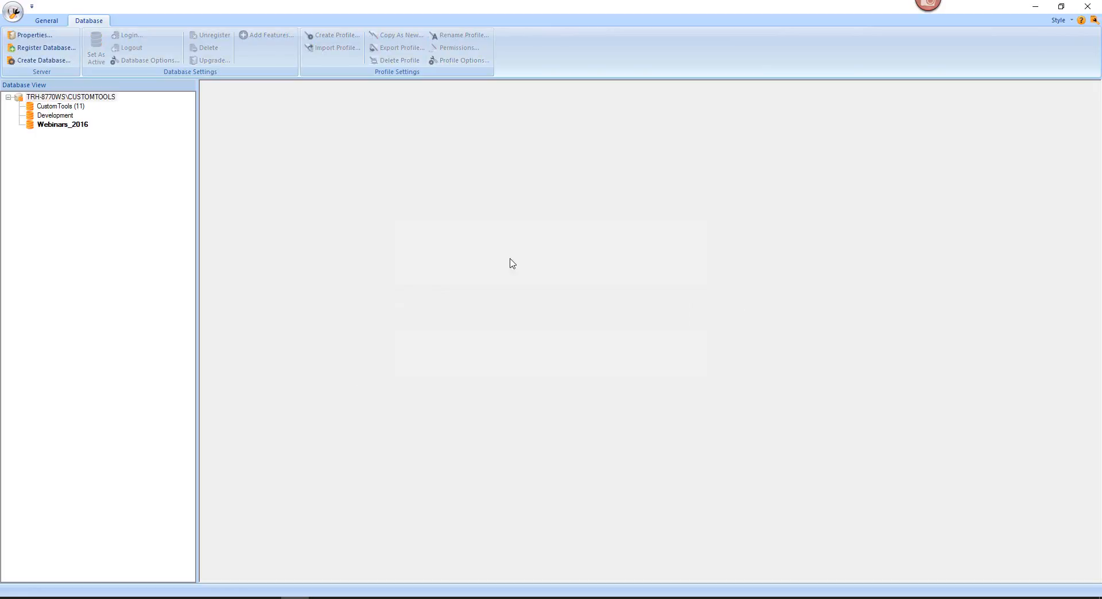
- Log in to the Webinars_2016 database as admin in CustomTools options and open the Sleek Excel script
click(73, 128)
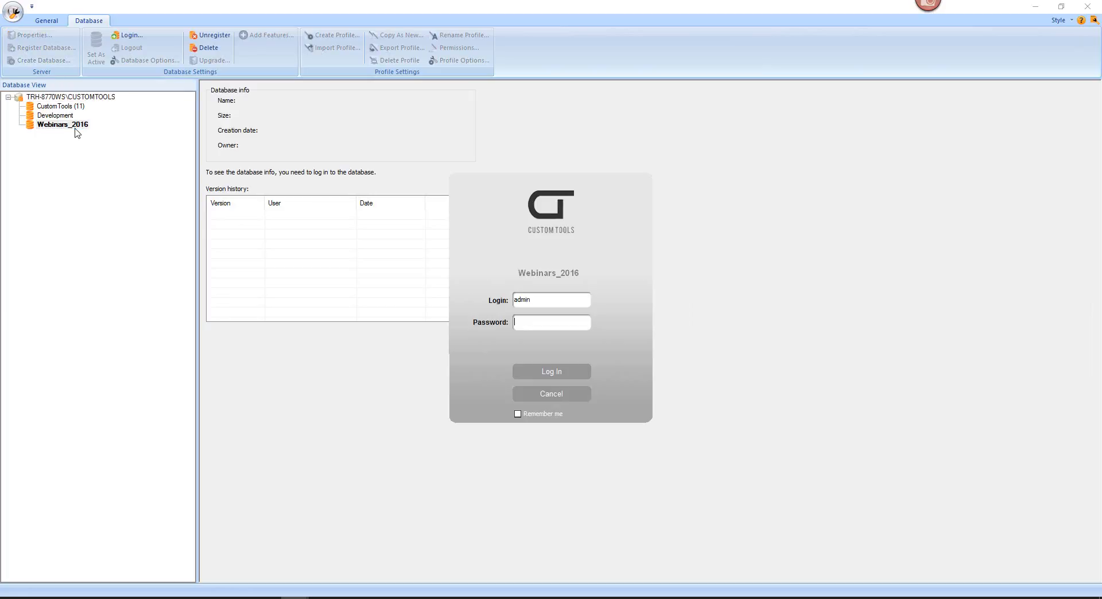
click(557, 375)
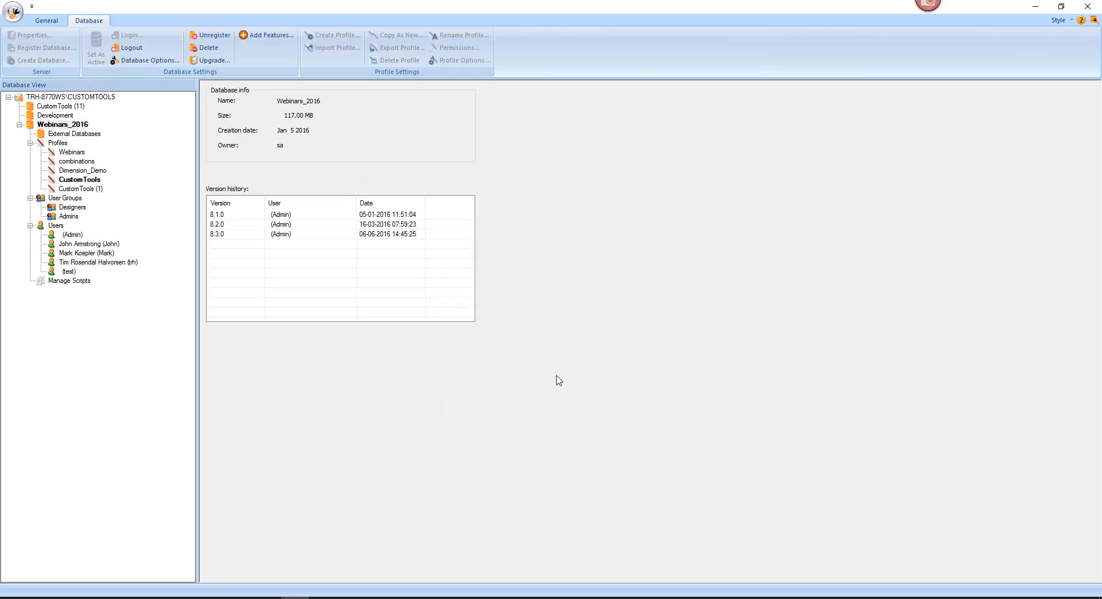
click(70, 281)
click(1010, 110)
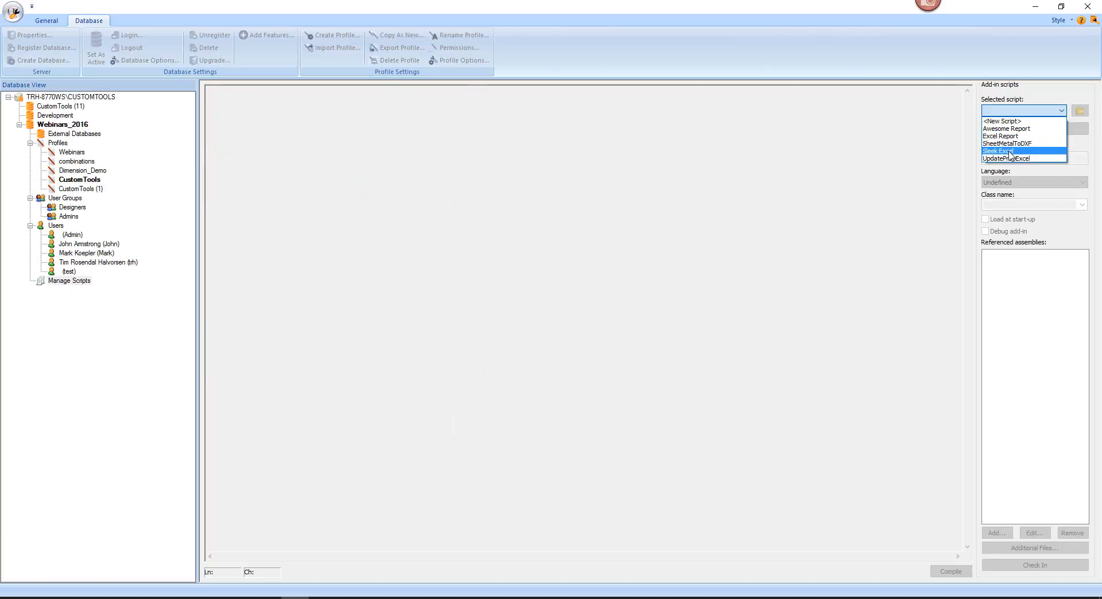
click(1010, 151)
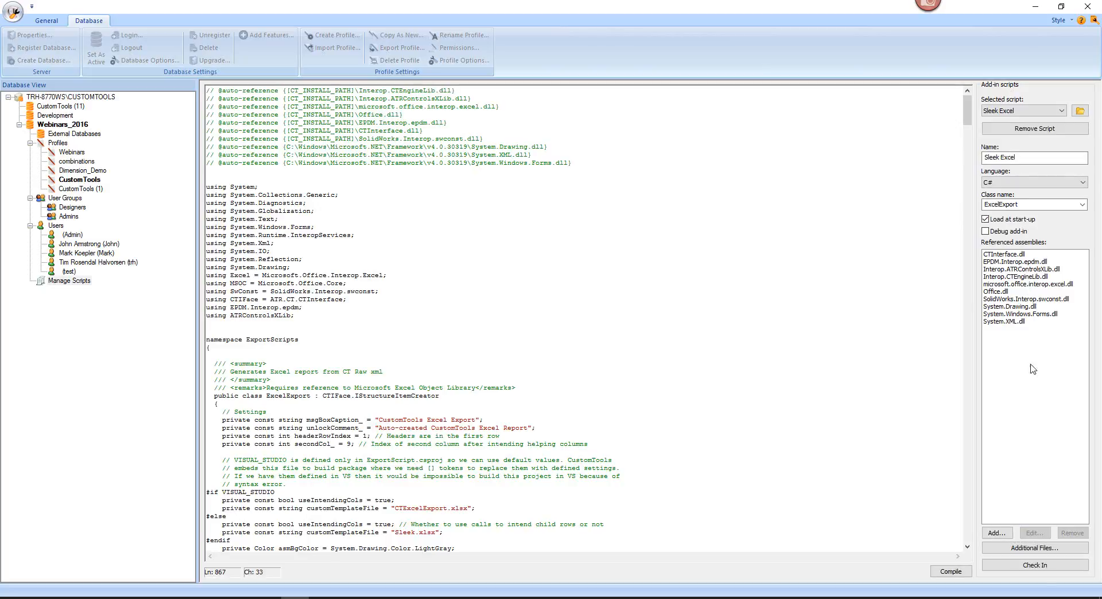
- Open Sleek.xlsx from the script's additional files and insert a tall white-filled row above its header row
click(1034, 548)
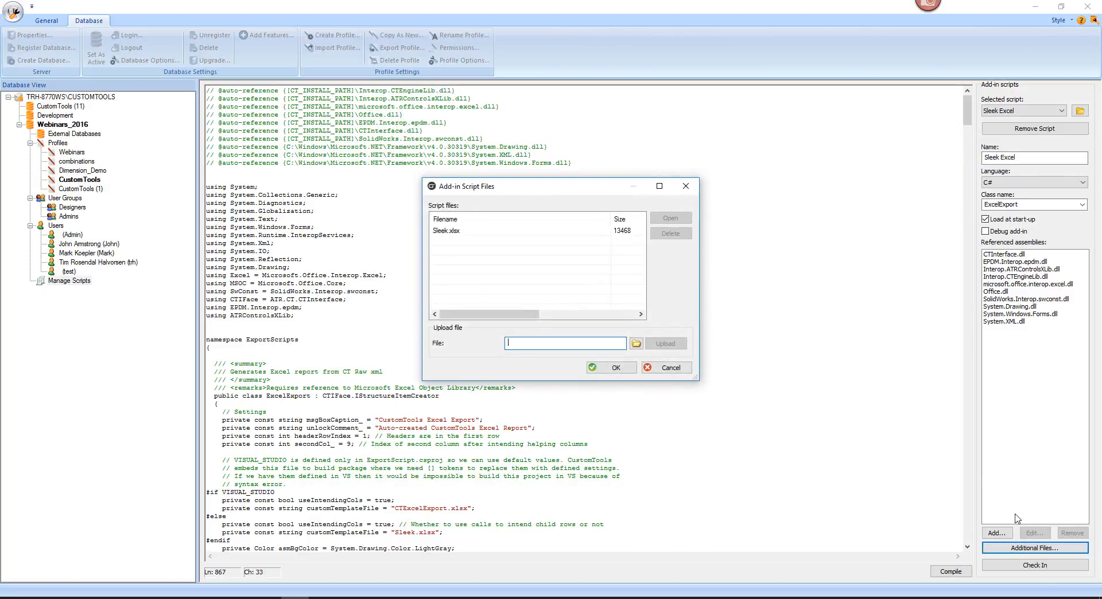
double_click(454, 231)
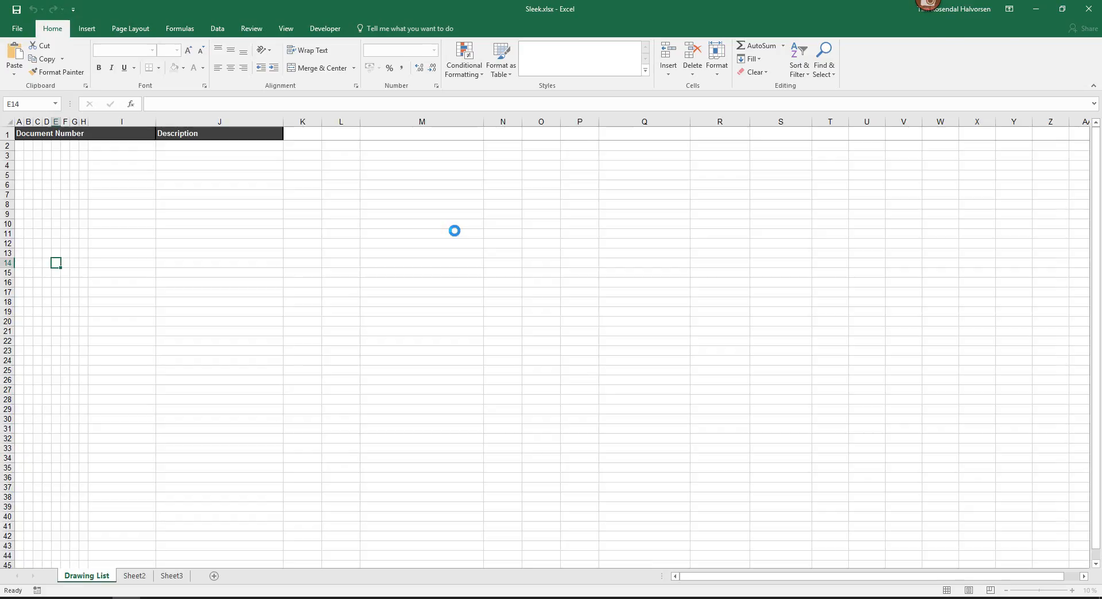
right_click(7, 133)
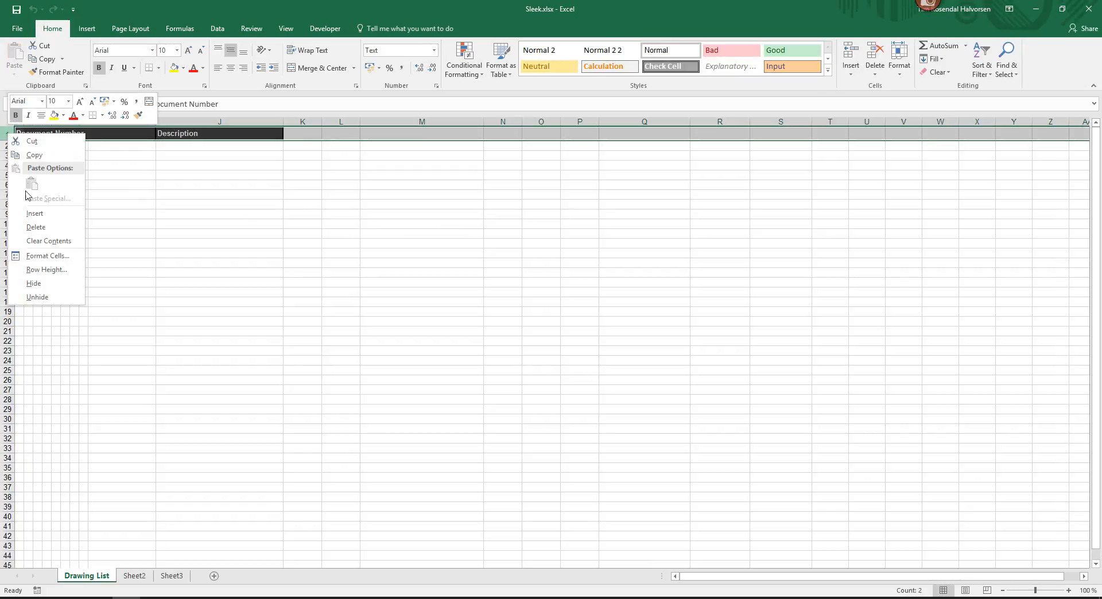
click(35, 213)
drag(9, 145, 15, 210)
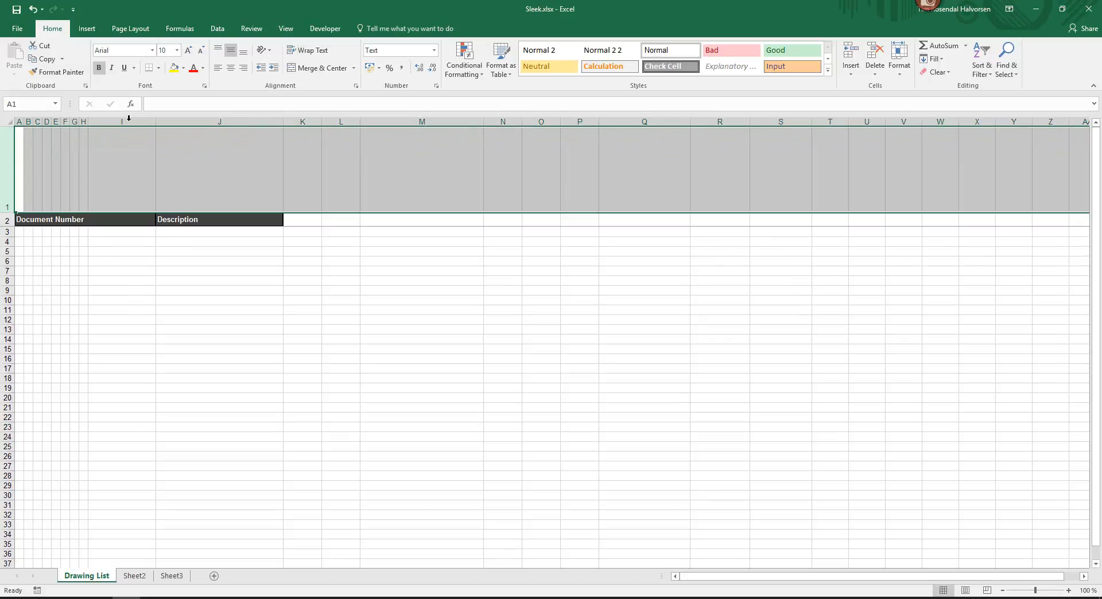
click(183, 68)
click(174, 113)
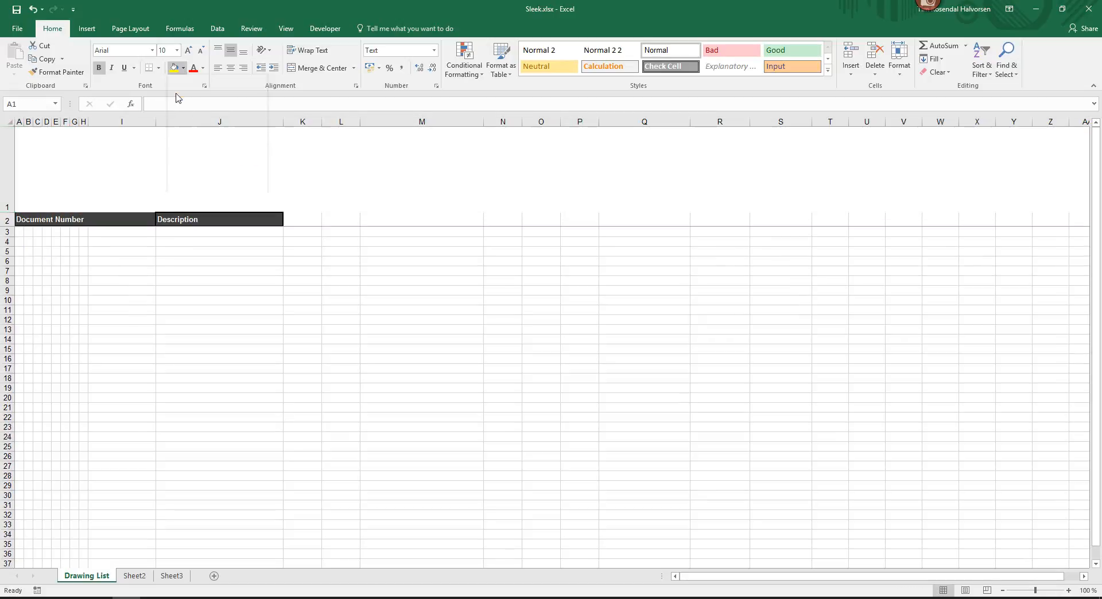
- Insert the picture cutom-tools-logo-orange-02.png from the Desktop into row 1 and increase the row's height to fit the logo
click(86, 28)
click(129, 56)
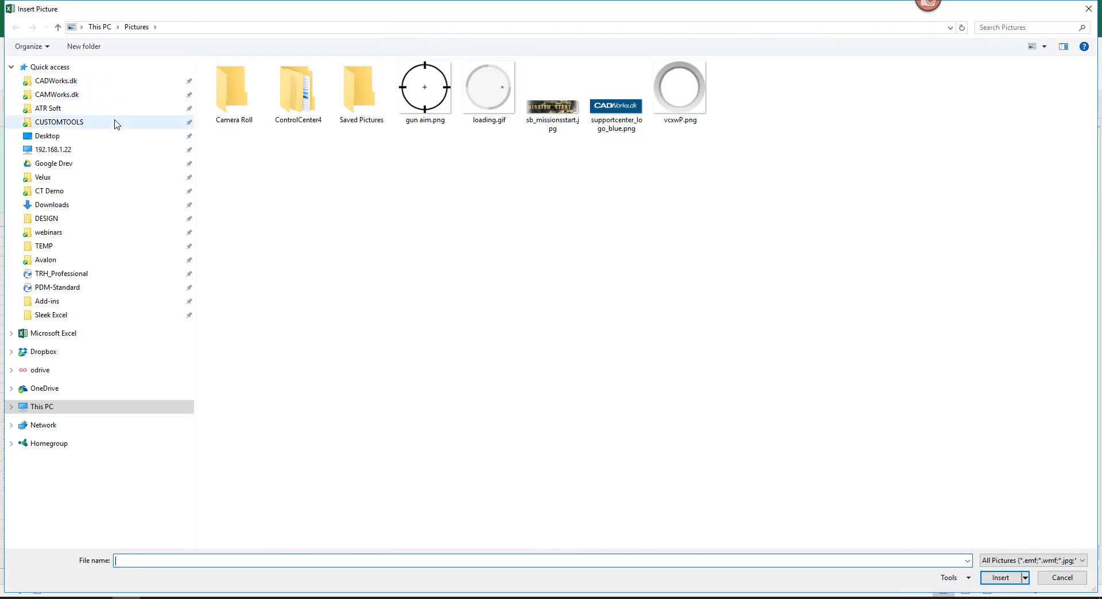
click(87, 136)
double_click(296, 93)
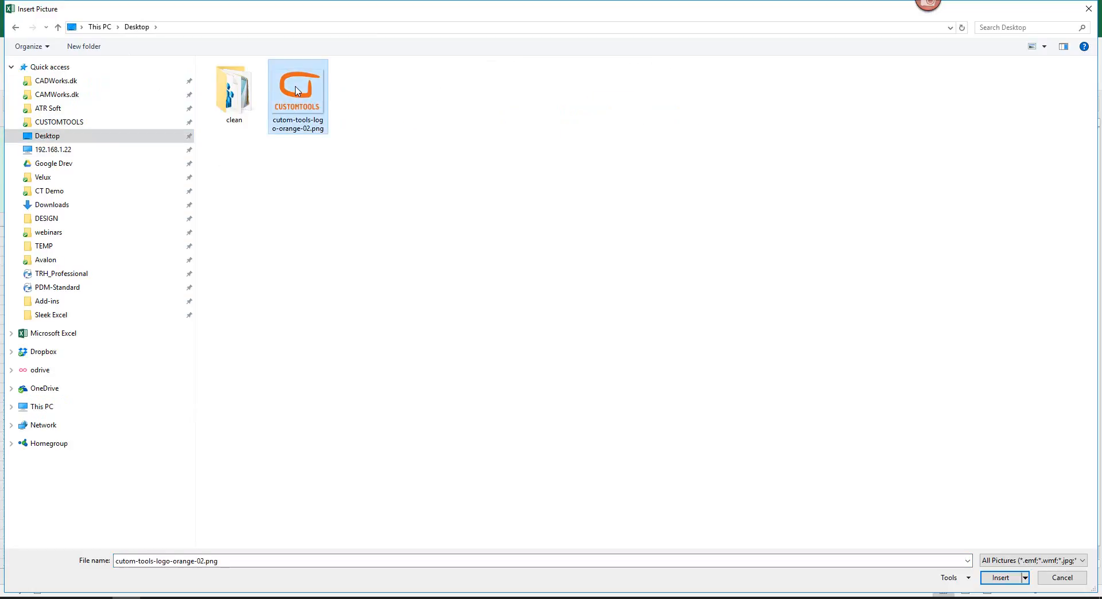
drag(7, 212, 7, 242)
click(199, 155)
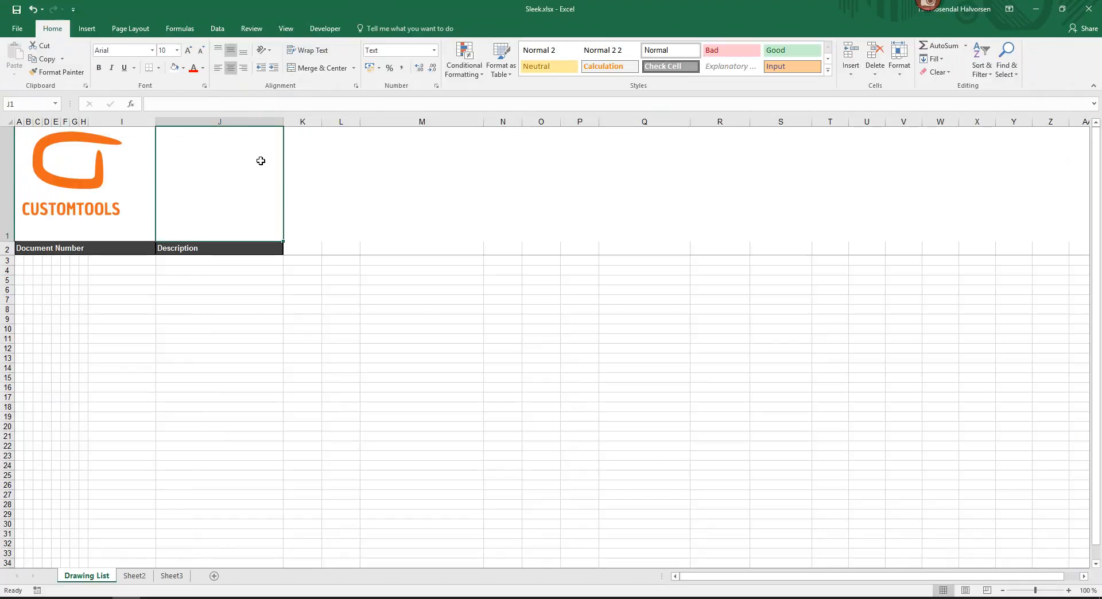
- Enter CUSTOMTOOLS, IS and GREAT on three separate lines within cell J1
key(Caps_Lock)
text(CUSTOMTOOLS)
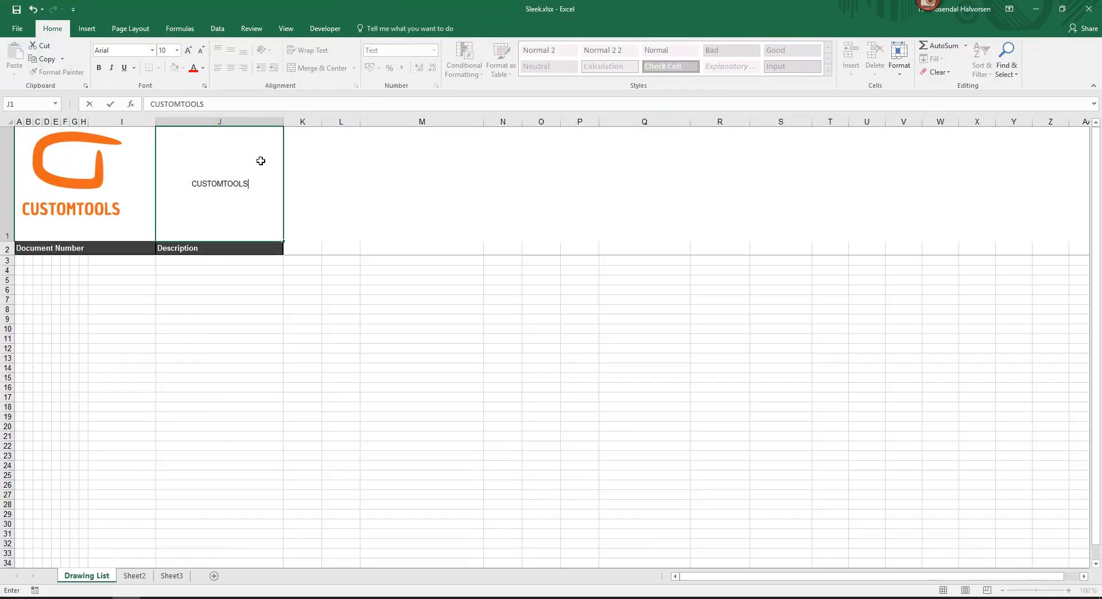
key(alt)
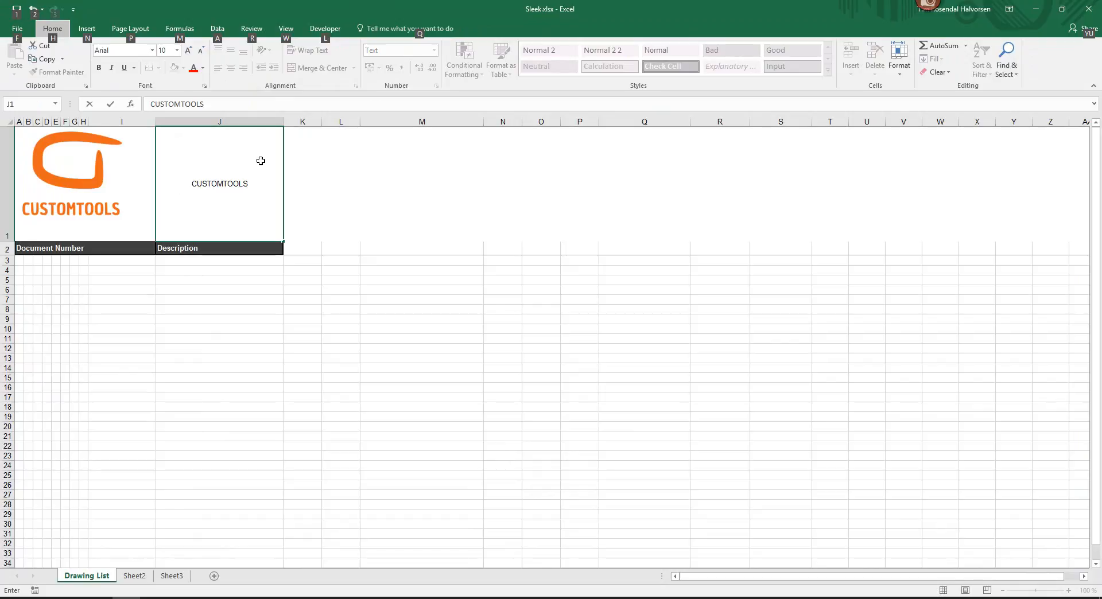
key(i)
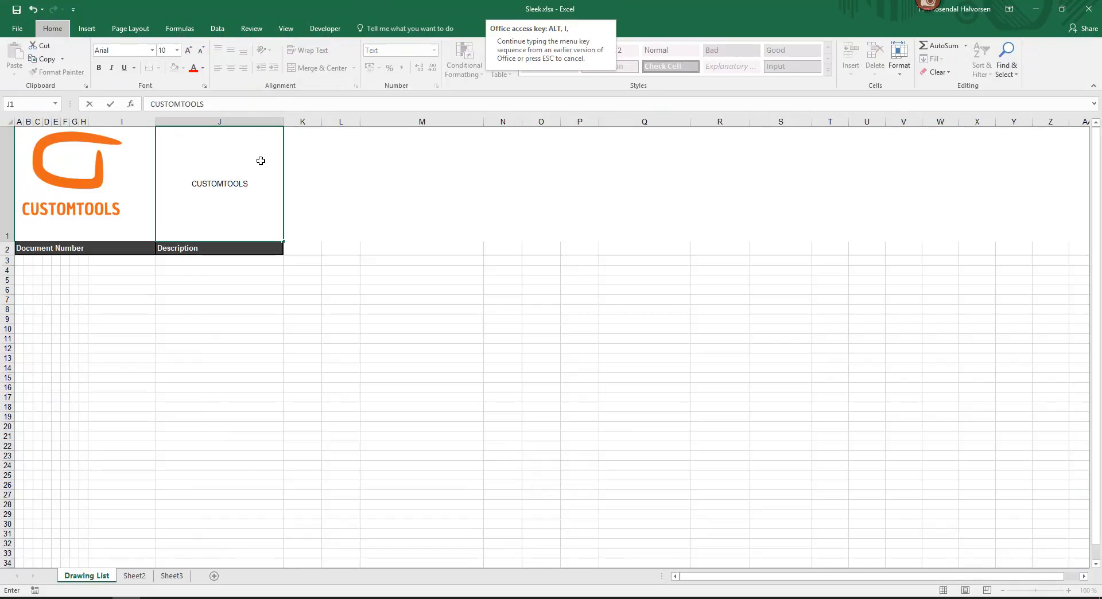
click(254, 186)
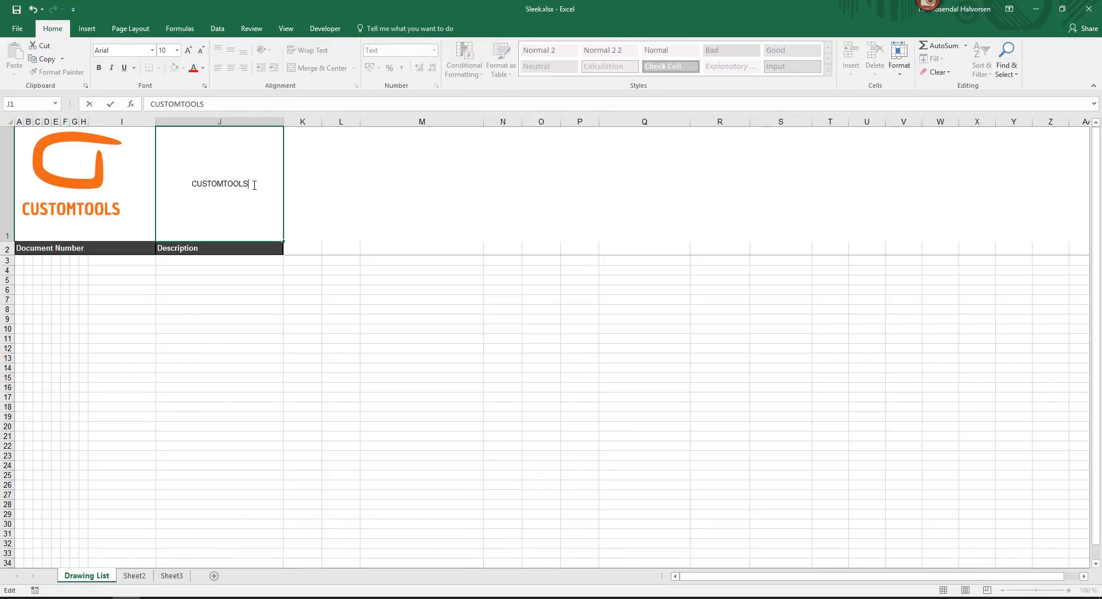
key(alt+Return)
text(IS)
key(alt+Return)
text(GREAT)
key(Tab)
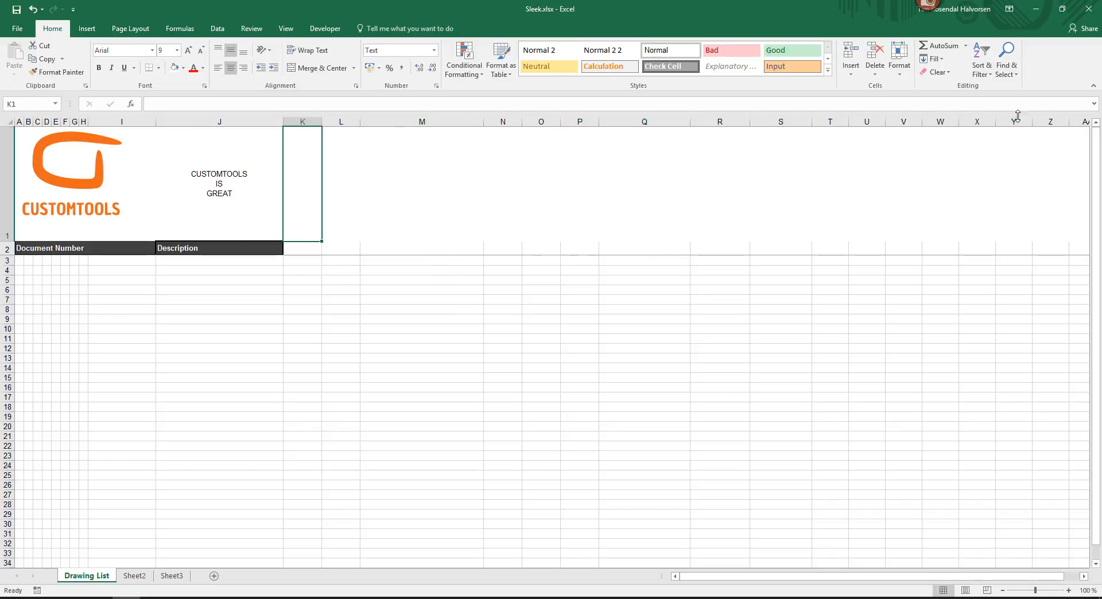
- Set the width of columns M through Z to 30
drag(420, 121, 1053, 121)
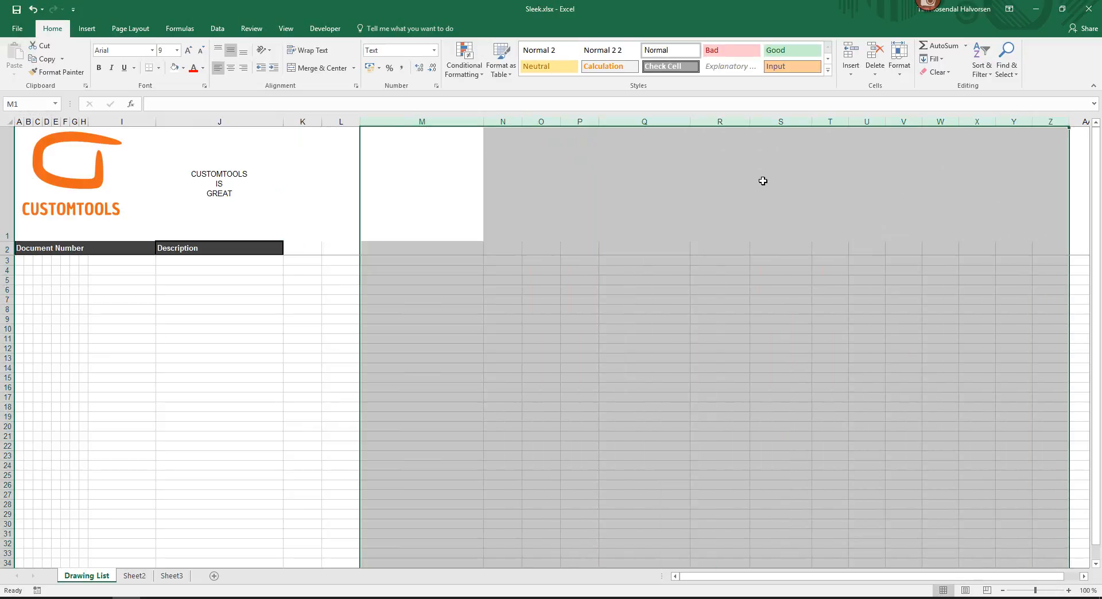
click(899, 82)
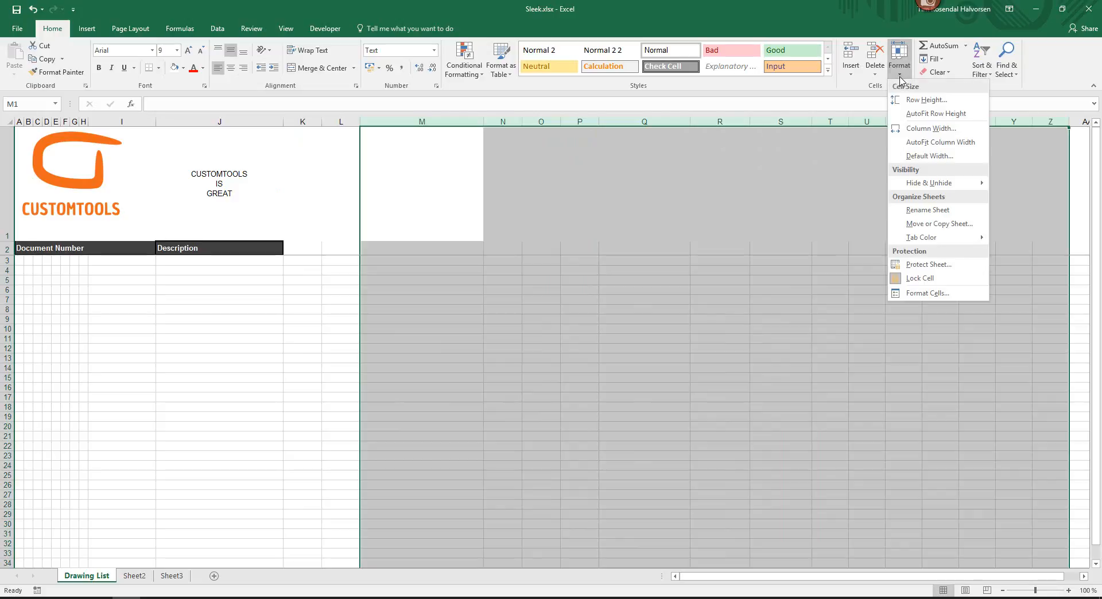
click(914, 136)
text(30)
key(Return)
key(Return)
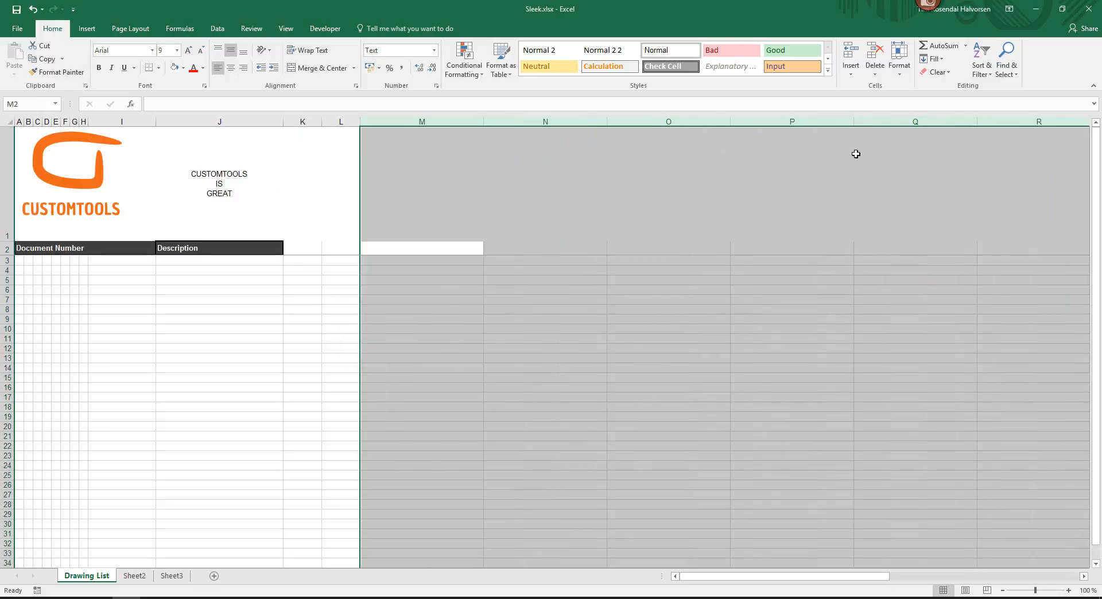
- Save and close Sleek.xlsx, and close the additional files window to return to the Sleek Excel script
click(17, 10)
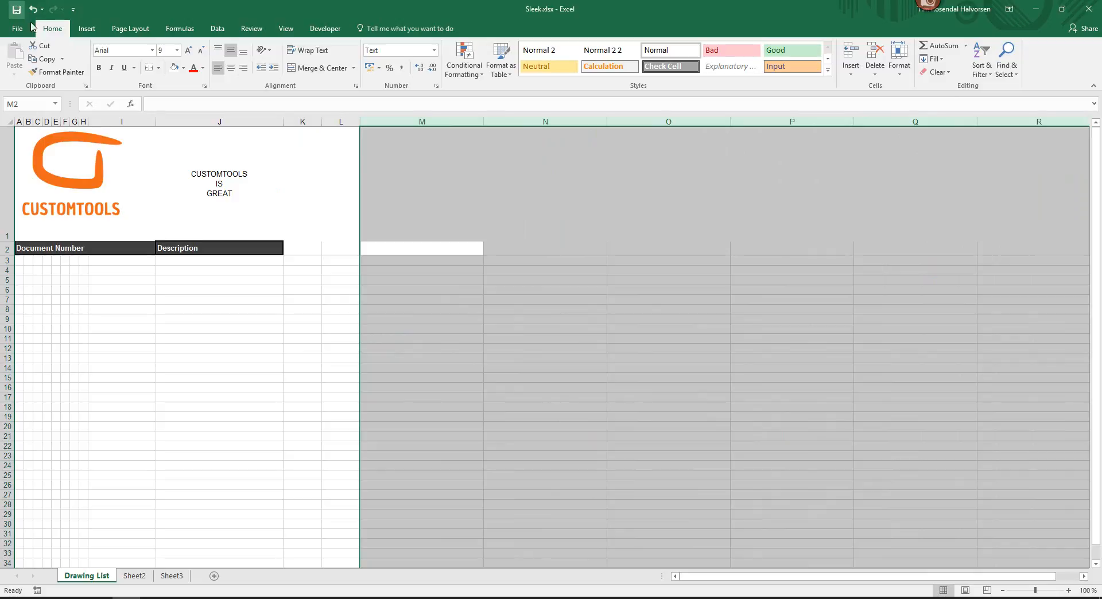
click(1087, 9)
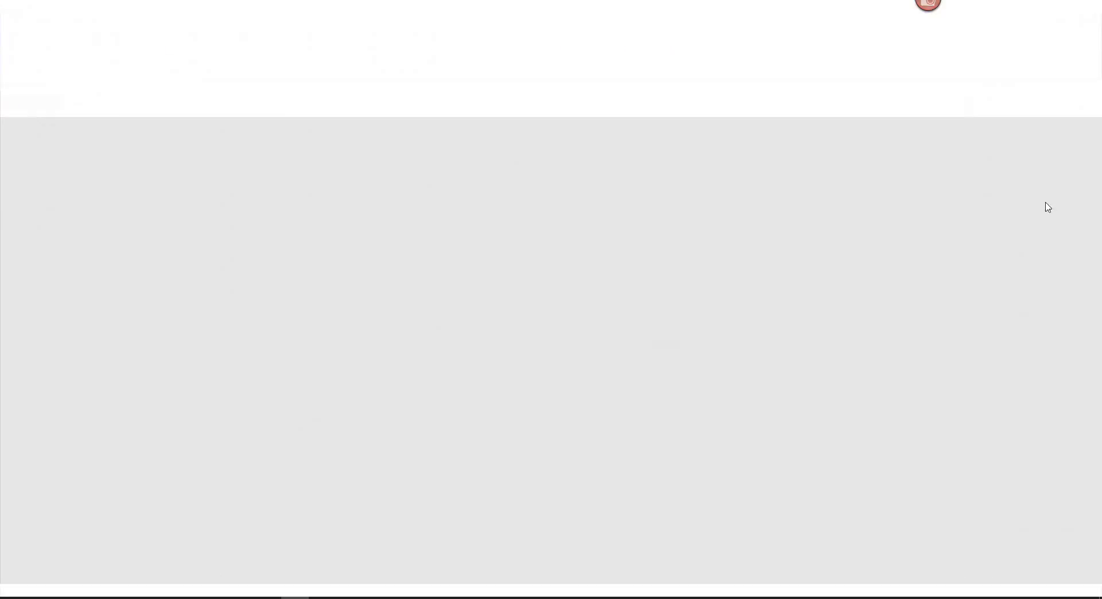
click(611, 367)
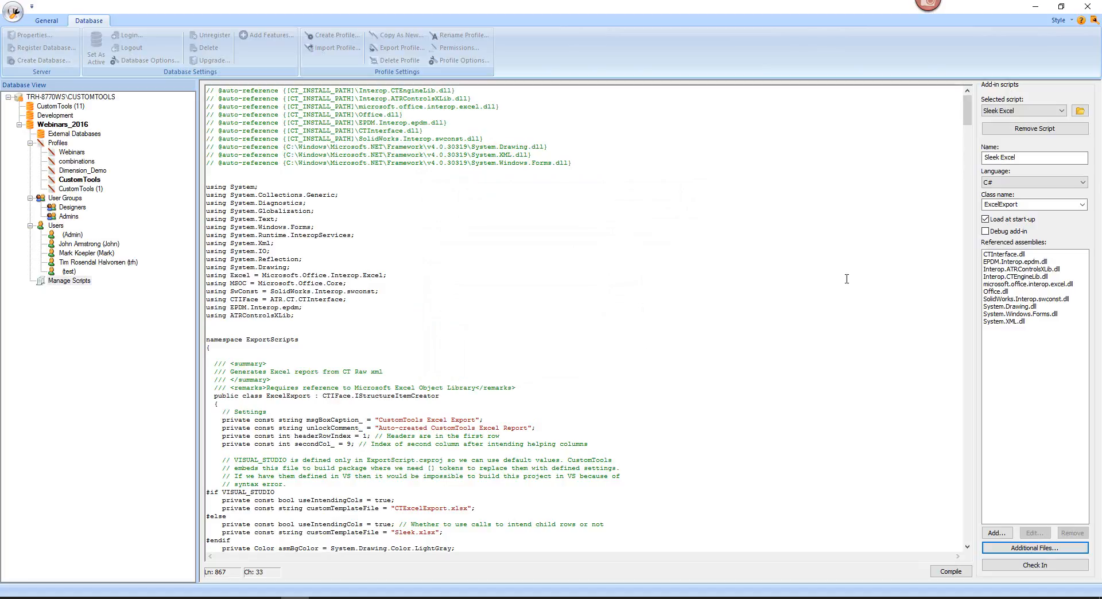
- Examine the script's writeExcelRow code, including the A-H cell indentation and the PDF and DXF hyperlink blocks with their labels, extensions and link texts
drag(967, 109, 973, 319)
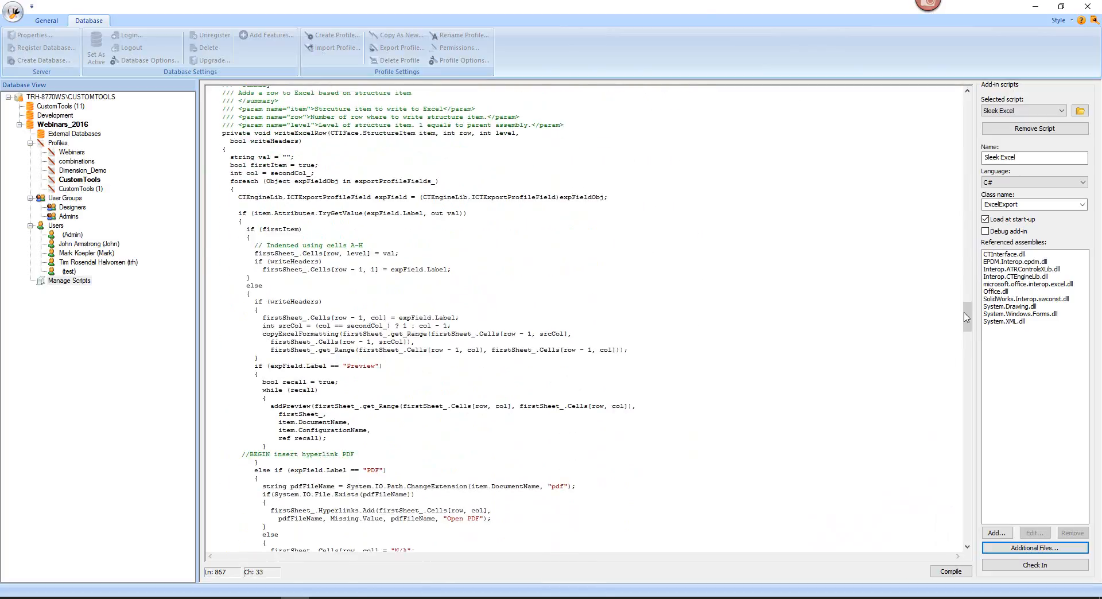
drag(264, 245, 392, 247)
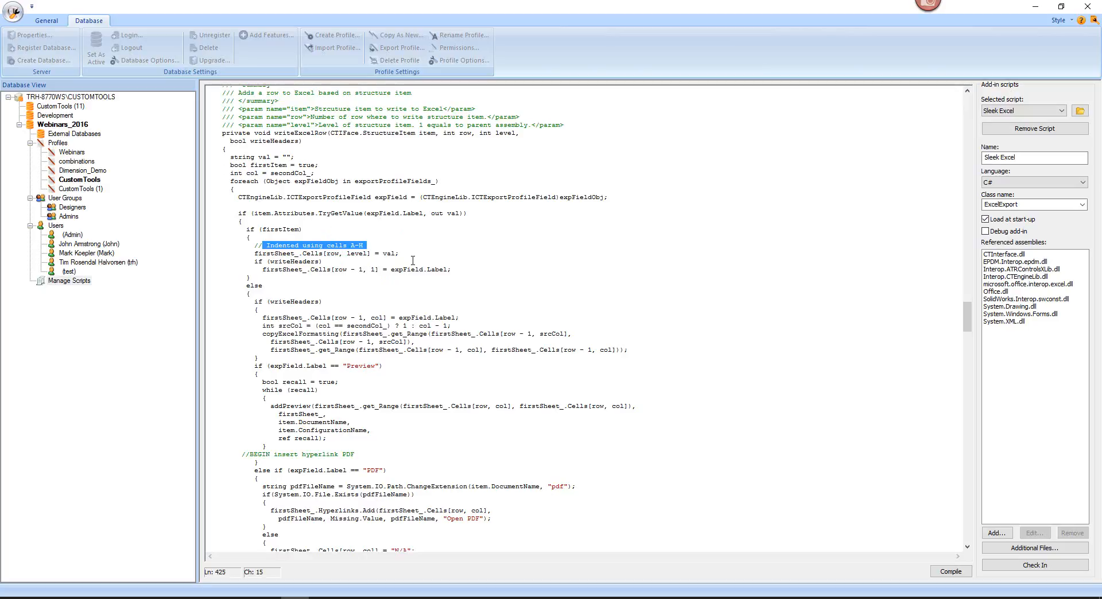
scroll(412, 260, down, 5)
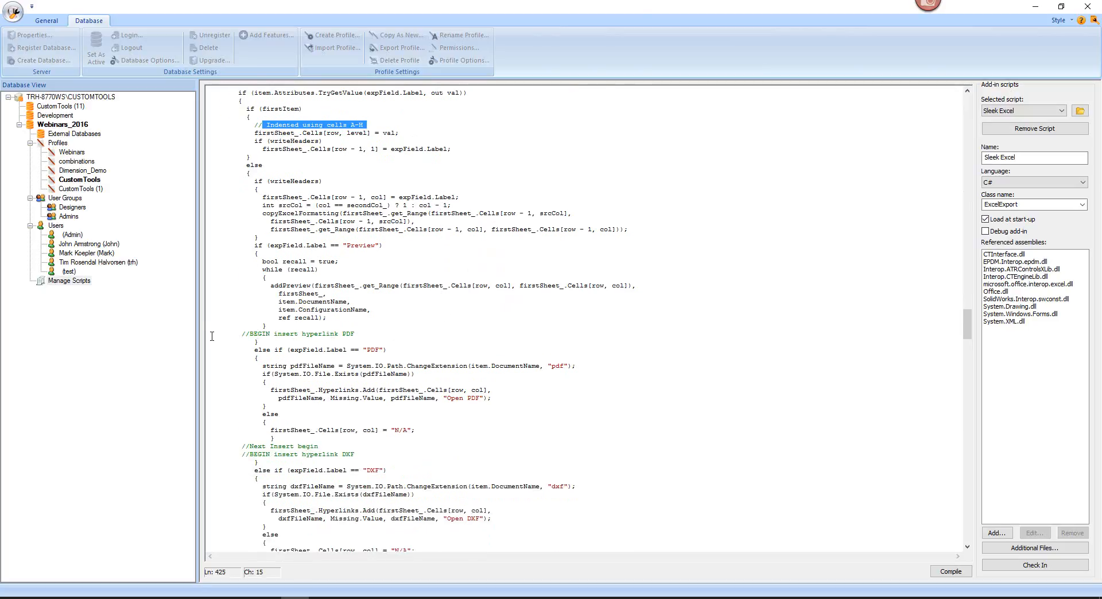
scroll(211, 335, down, 4)
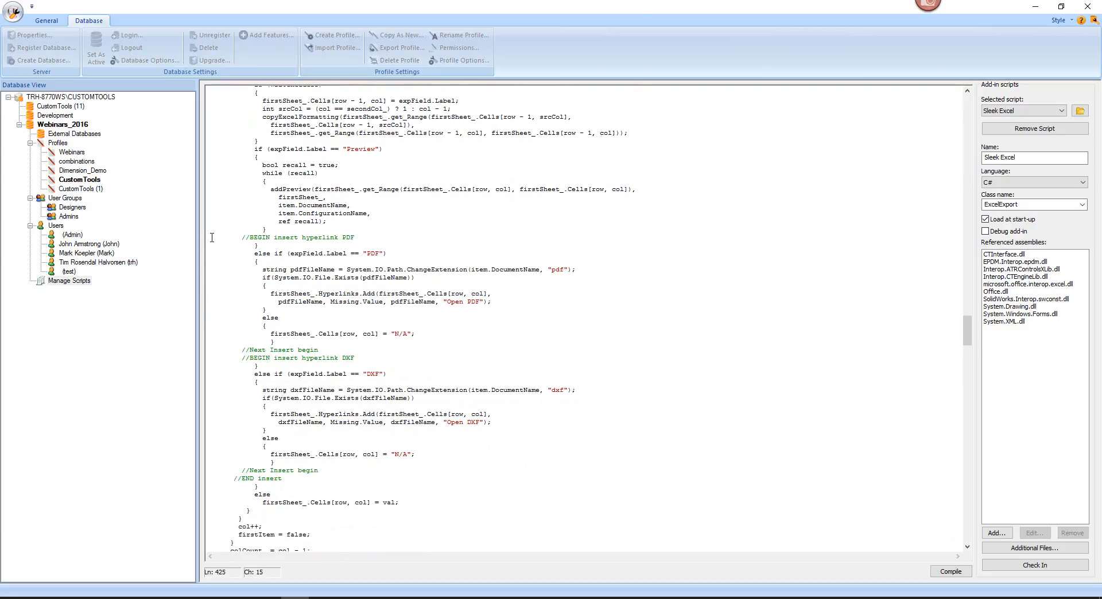
drag(208, 237, 403, 480)
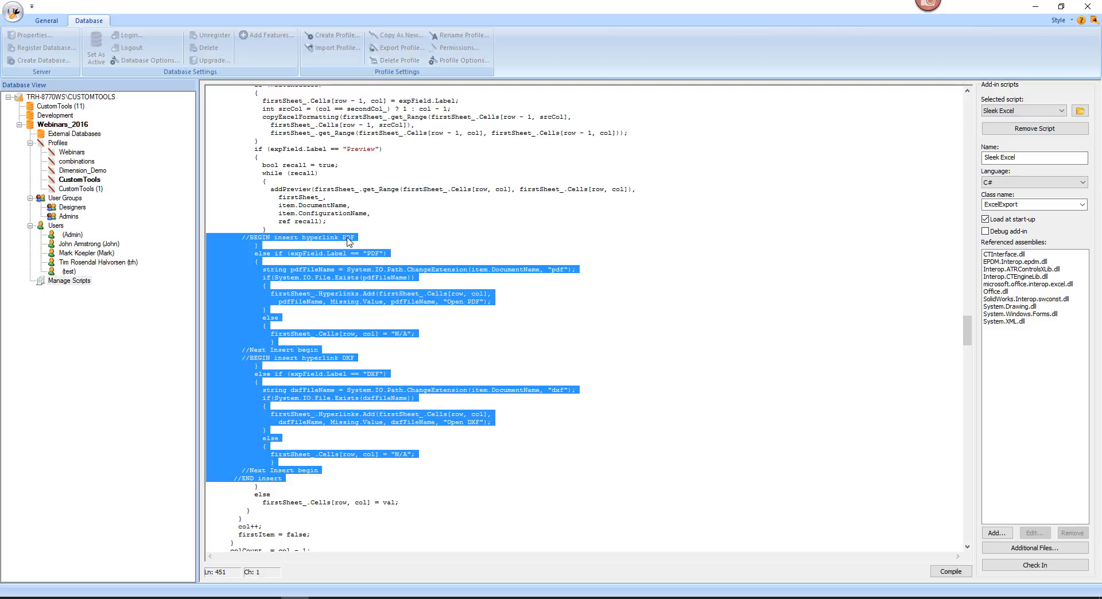
click(347, 253)
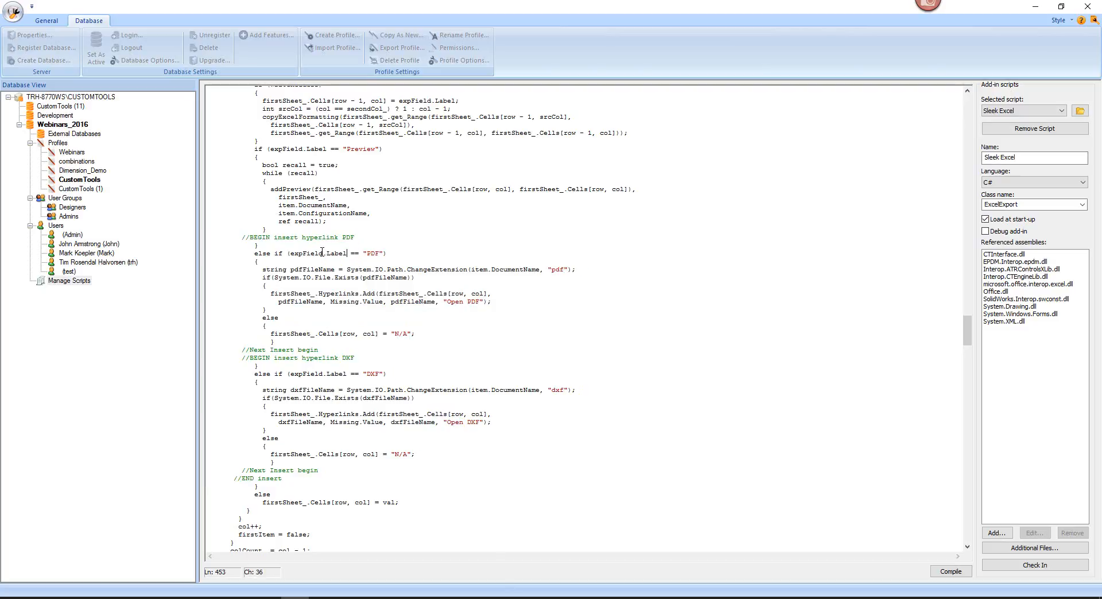
double_click(372, 253)
drag(551, 269, 565, 269)
drag(449, 302, 481, 303)
drag(395, 333, 406, 332)
scroll(430, 341, down, 1)
scroll(368, 333, down, 2)
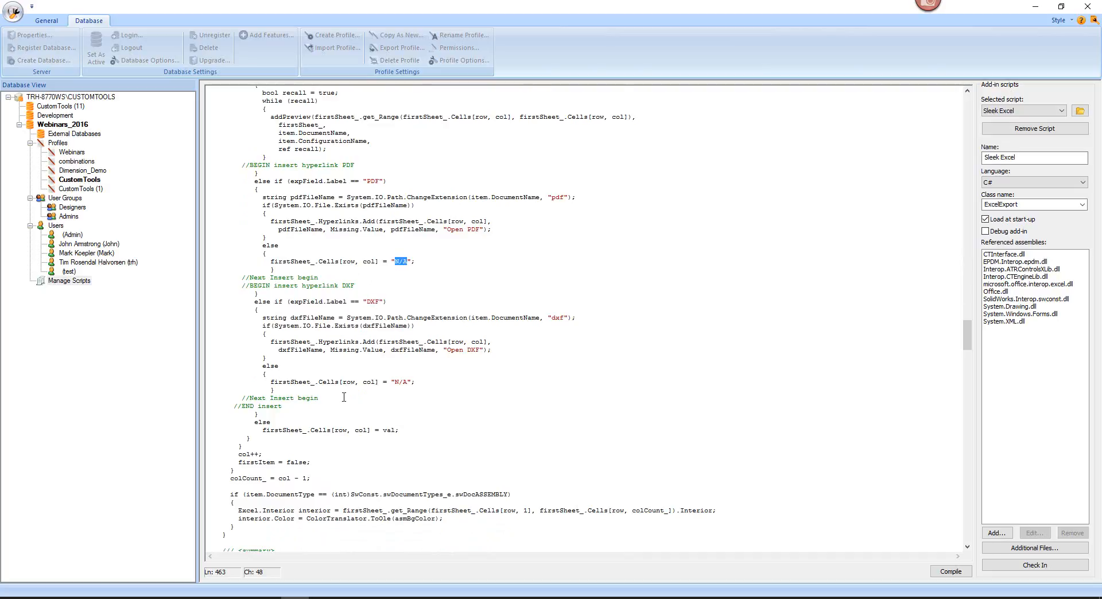
- Duplicate the DXF hyperlink block by copying it and pasting it over the last "//Next Insert begin" line
drag(319, 399, 202, 279)
key(ctrl+c)
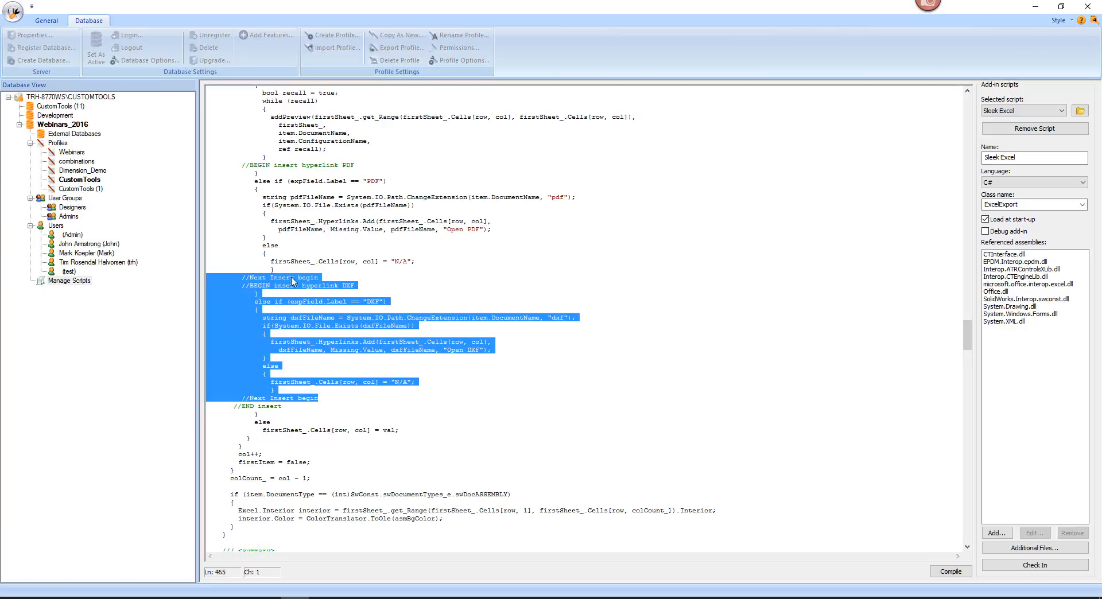
click(327, 400)
drag(322, 398, 205, 398)
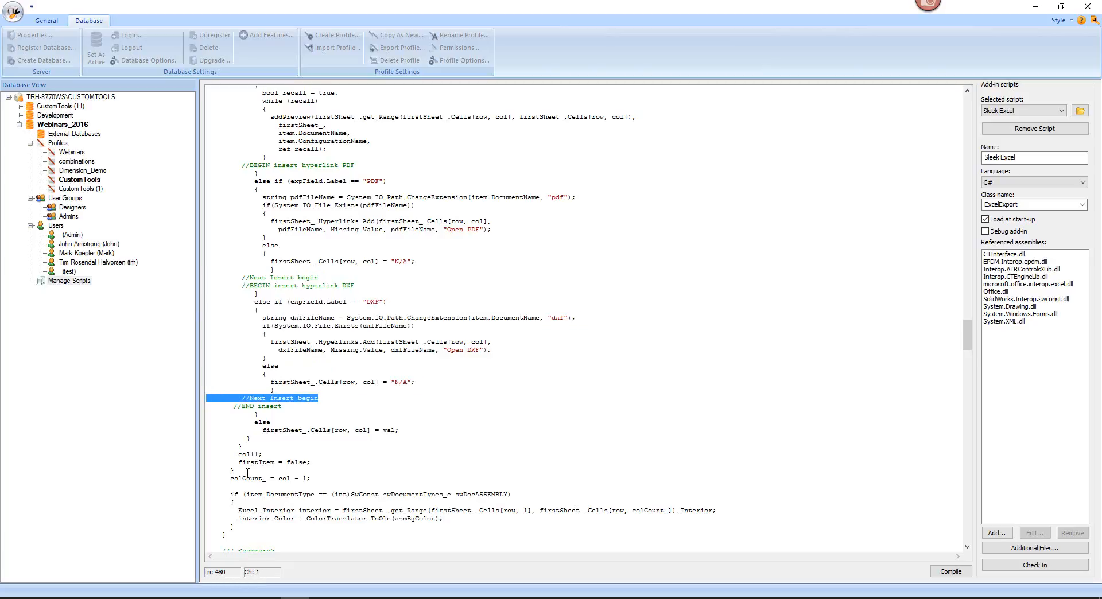
key(ctrl+v)
scroll(384, 373, down, 3)
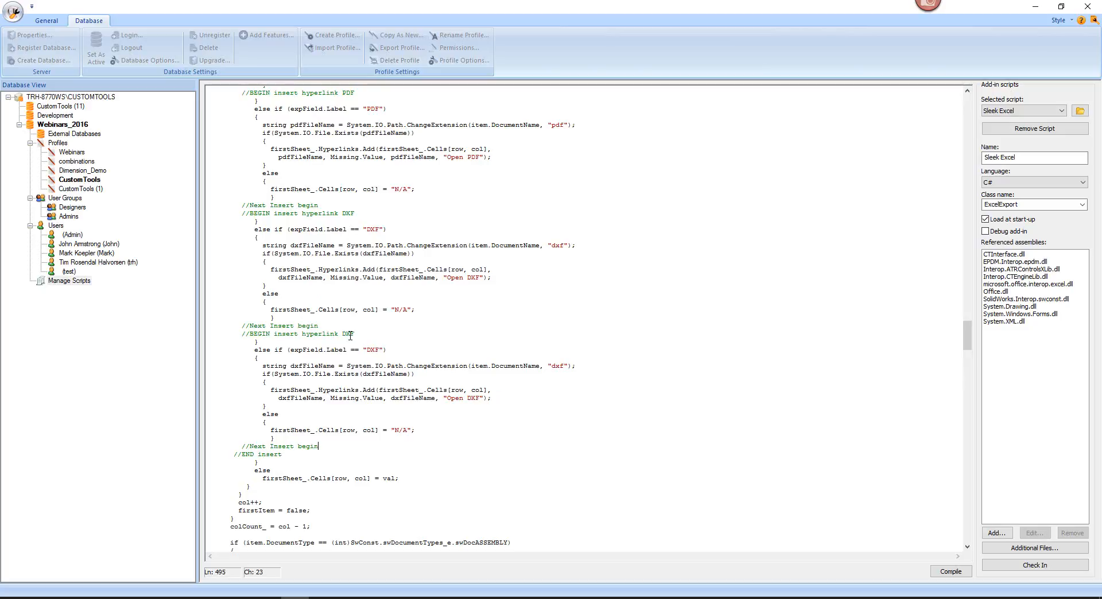
- Replace DXF with STP in the pasted hyperlink block, including its comment and file extension
drag(343, 333, 354, 332)
text(stp)
key(BackSpace)
key(BackSpace)
key(Caps_Lock)
text(STP)
key(BackSpace)
key(BackSpace)
text(STP)
click(563, 366)
key(BackSpace)
key(BackSpace)
text(ste)
key(BackSpace)
key(BackSpace)
key(BackSpace)
text(STP)
- Check in the Sleek Excel script and confirm the dialog
scroll(593, 357, up, 11)
drag(968, 319, 957, 178)
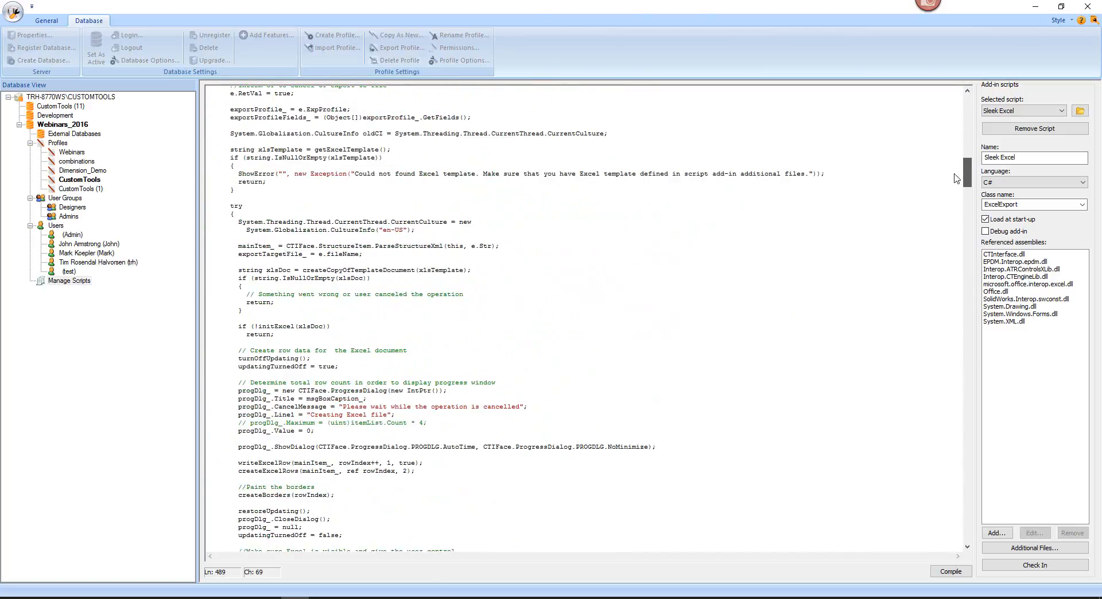
click(1027, 565)
click(565, 319)
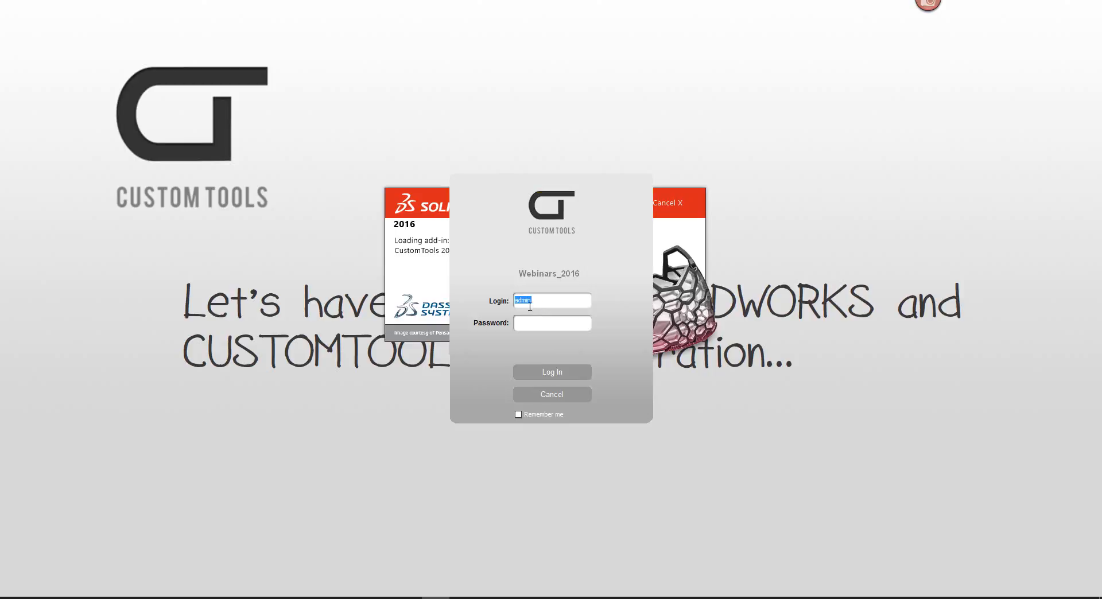
- Log in to the Webinars_2016 database as admin in SOLIDWORKS and run a CustomTools search with Document Type Assembly
click(550, 375)
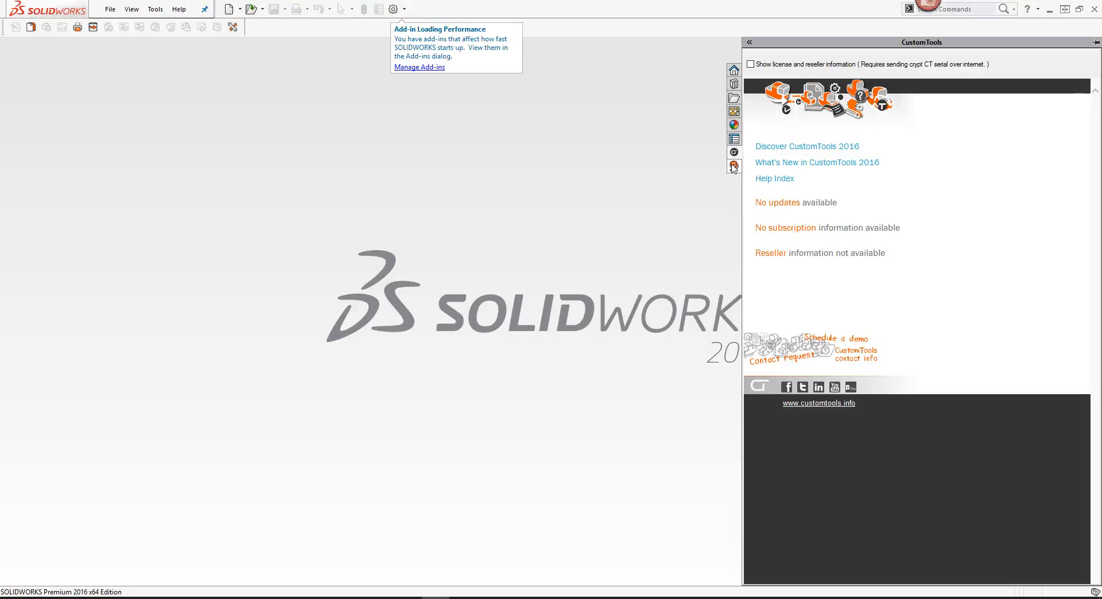
click(734, 166)
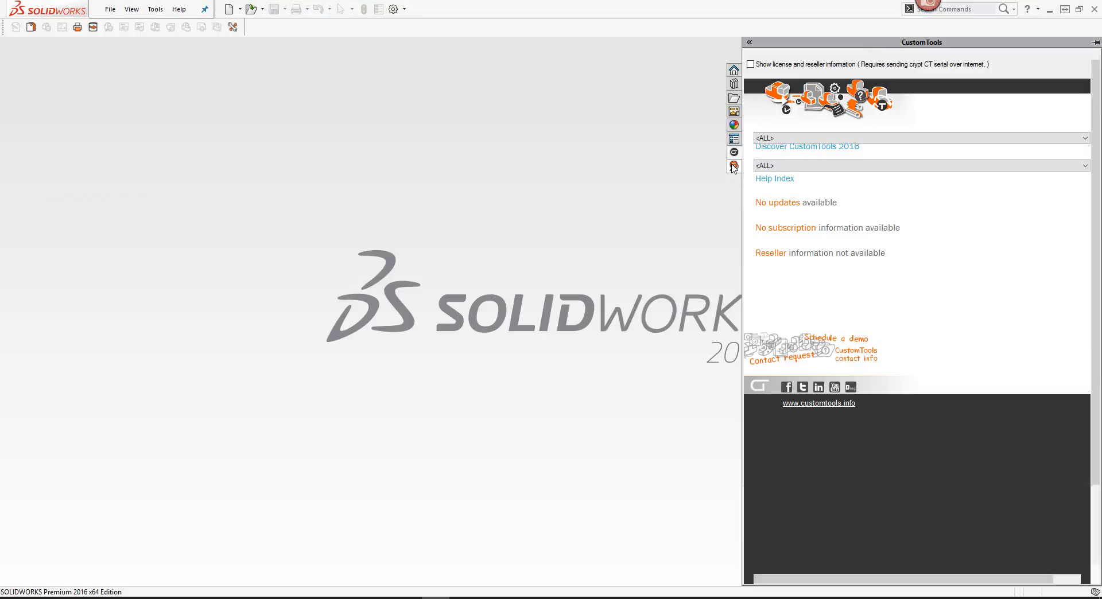
click(780, 138)
click(784, 164)
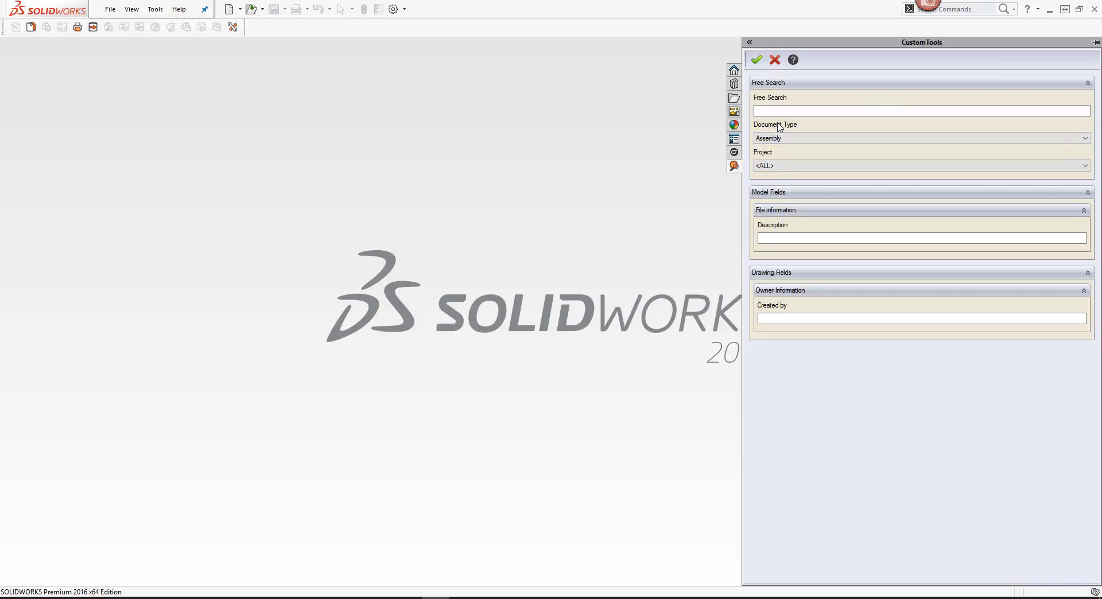
click(756, 60)
- Export the assembly 000002.SLDASM to Excel using the Sleek Excel Demo Export profile
click(259, 216)
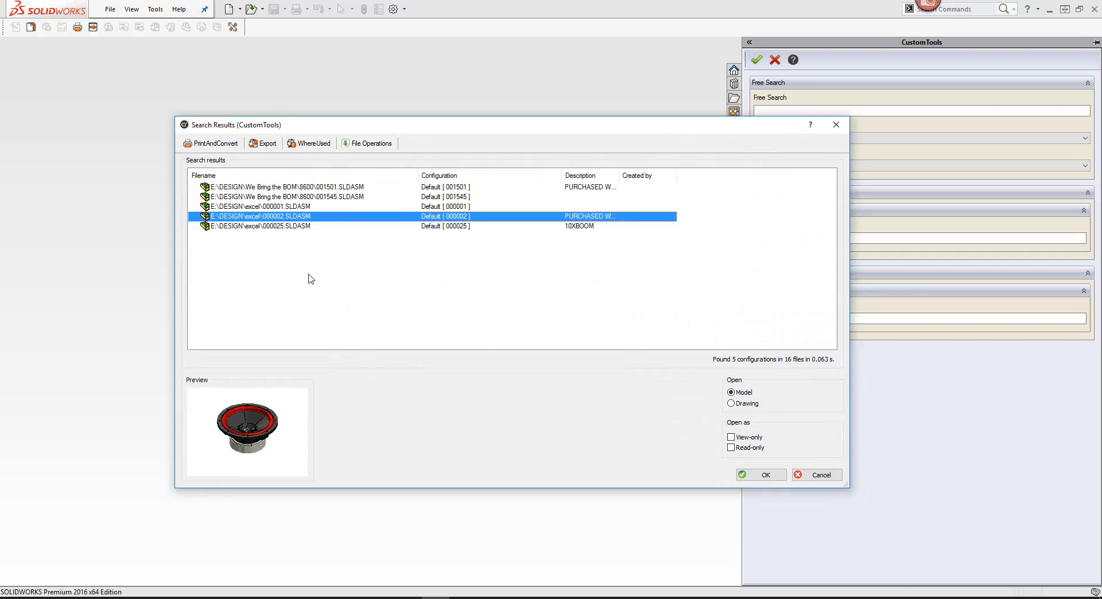
click(267, 143)
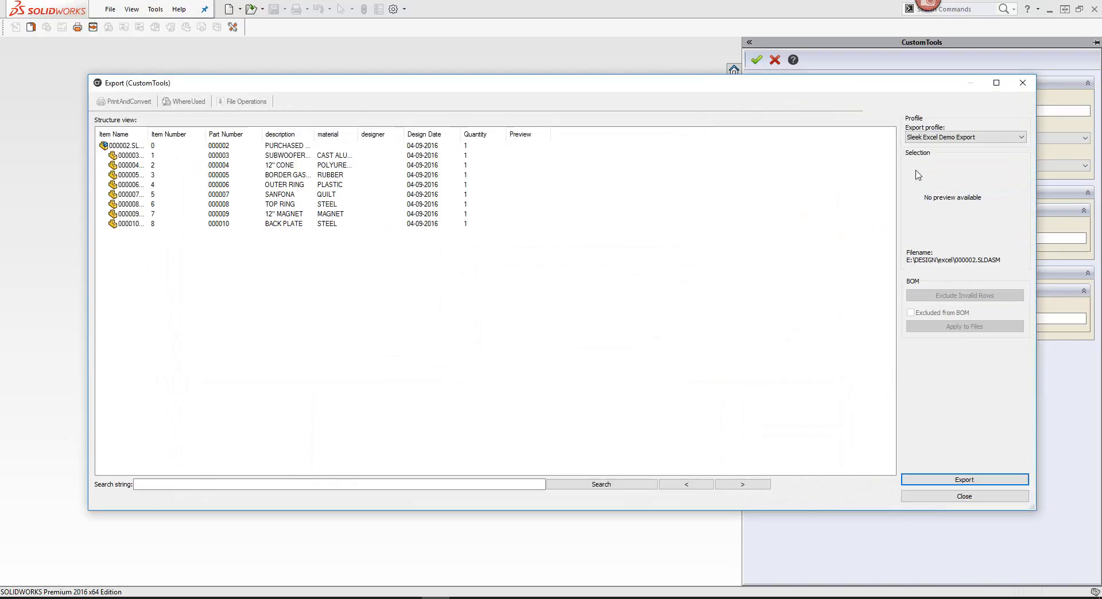
click(972, 482)
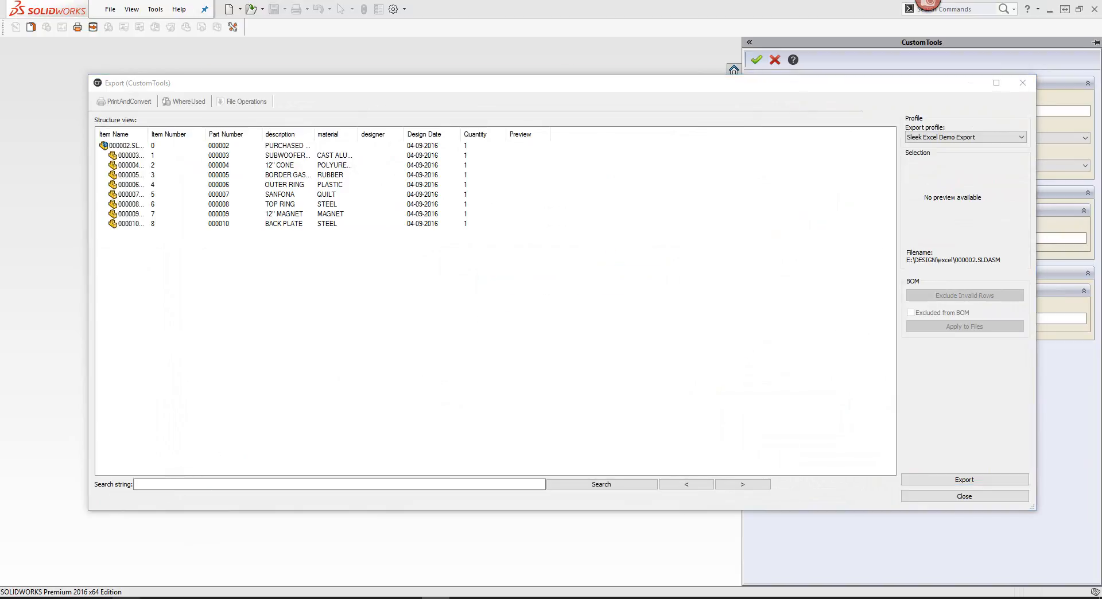
click(759, 77)
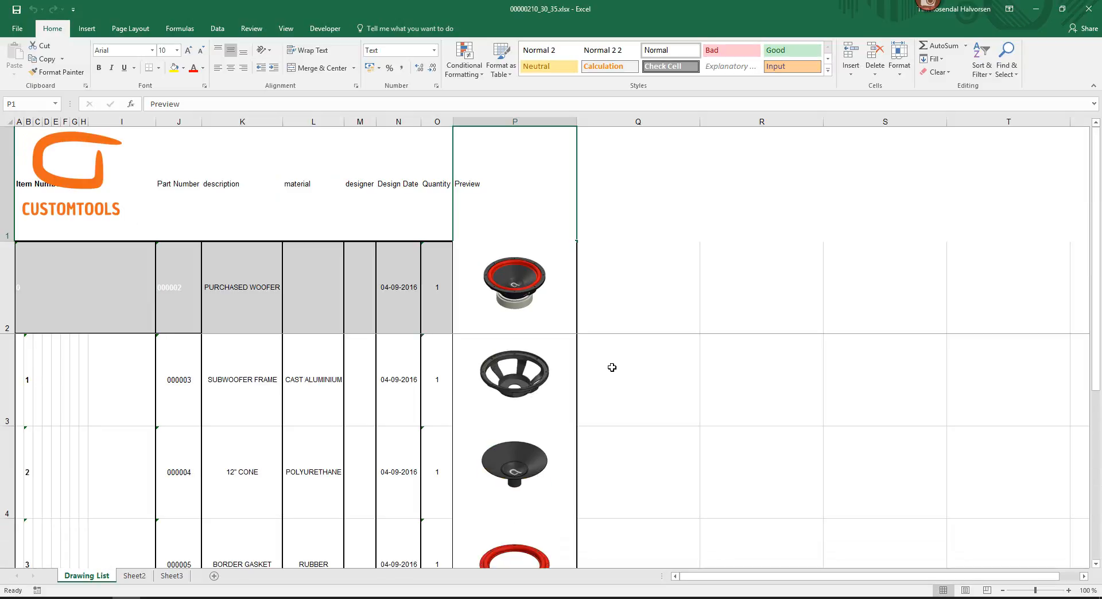
- Inspect the exported workbook's logo header and top assembly row, and close the workbook and the export window
click(627, 297)
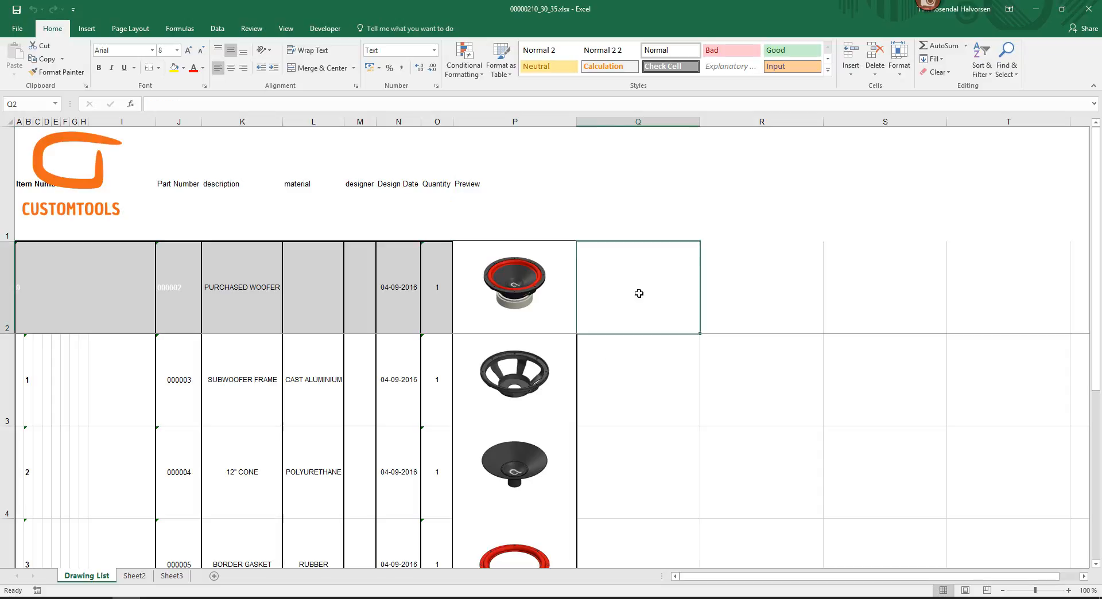
click(745, 282)
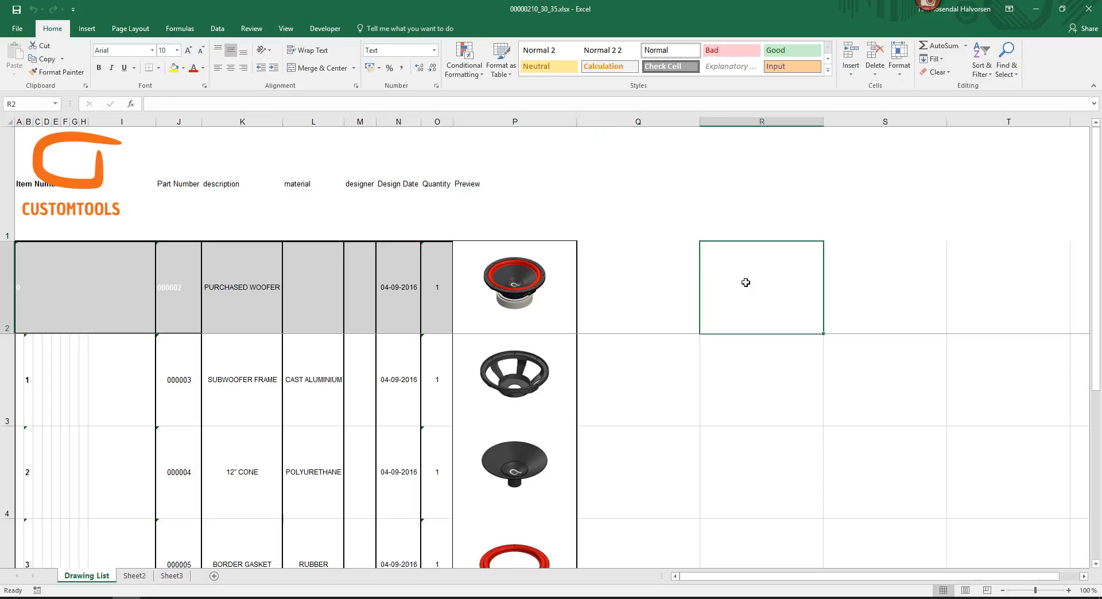
drag(580, 270, 758, 281)
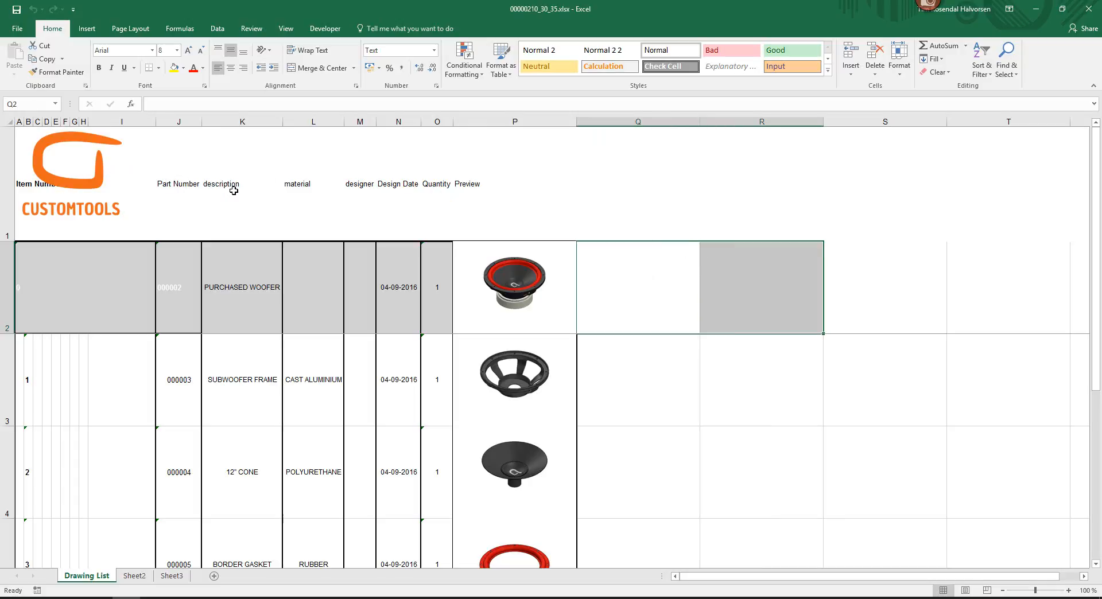
click(1085, 16)
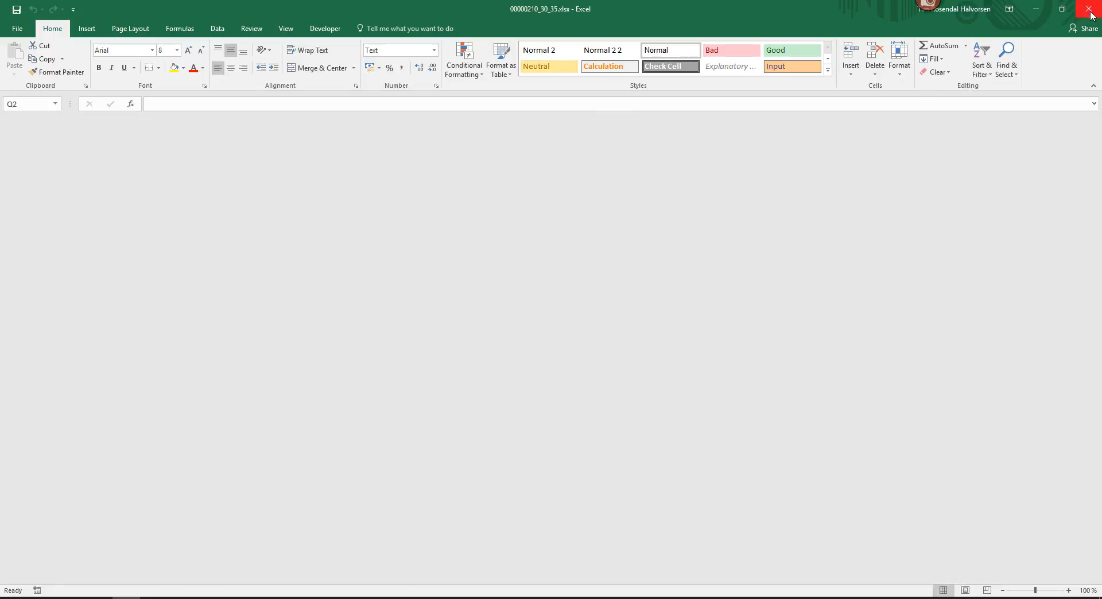
click(948, 495)
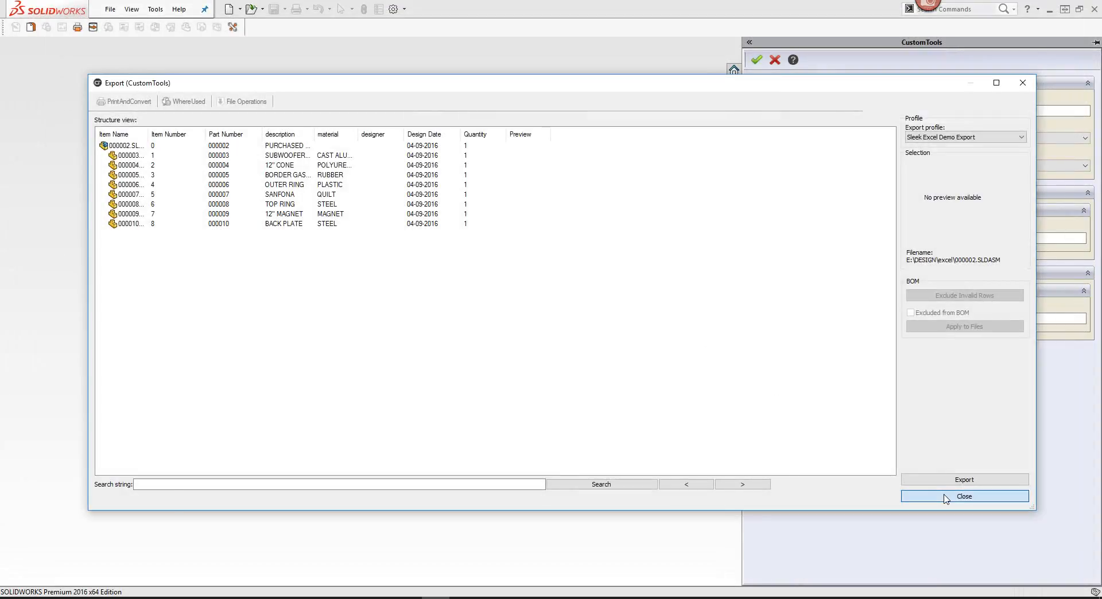
- Close the export window and select the Sleek Excel Demo Export profile in the CustomTools export profile options
click(809, 470)
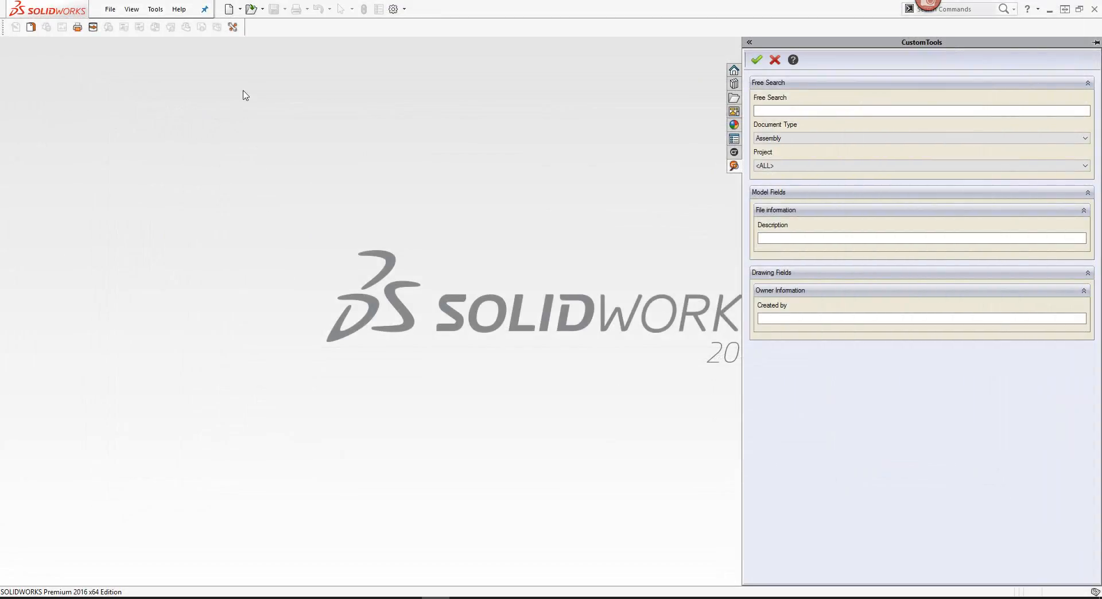
click(232, 27)
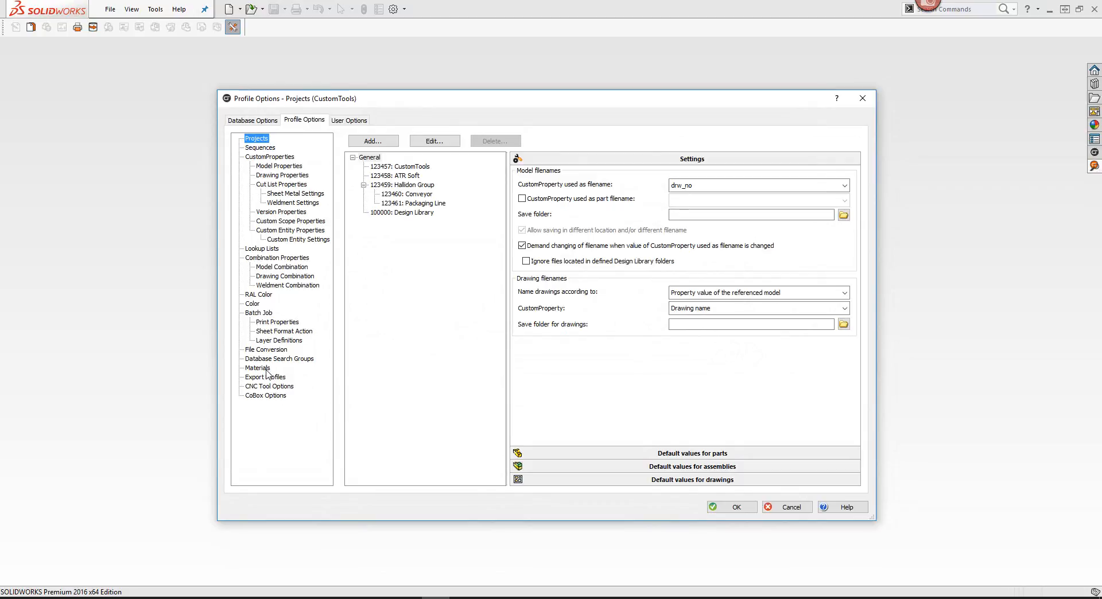
click(272, 378)
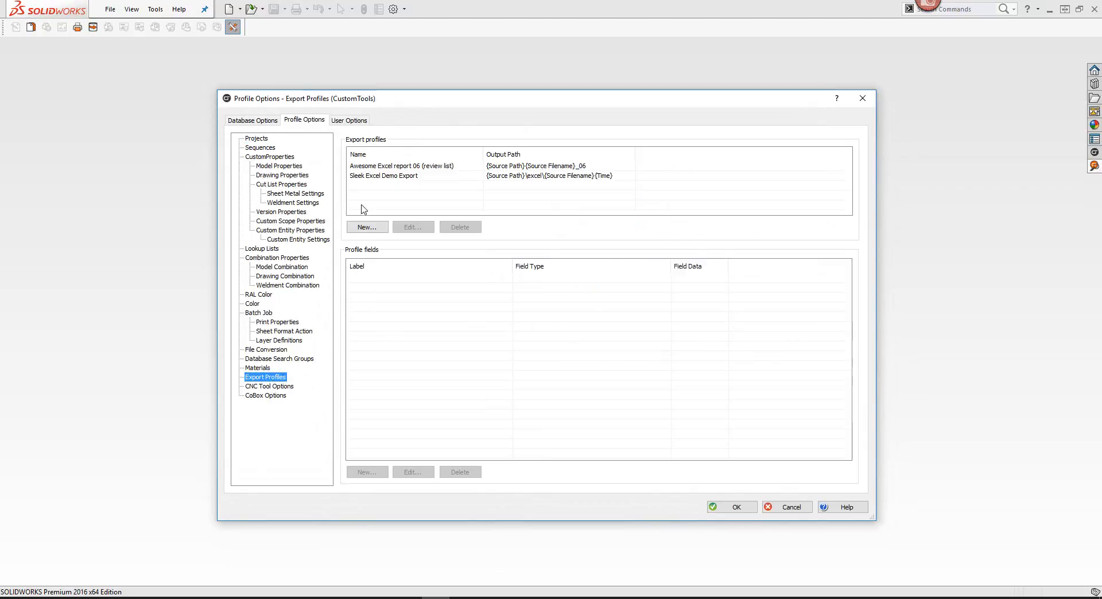
click(362, 177)
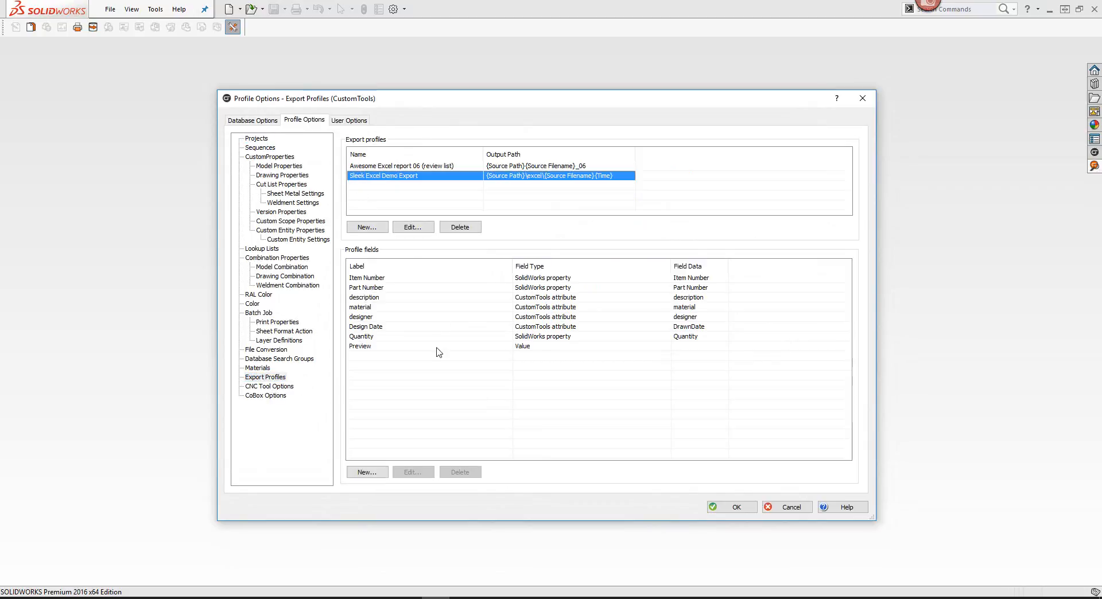
- Add a Value-type field labelled PDF to the Sleek Excel Demo Export profile
click(360, 347)
click(361, 348)
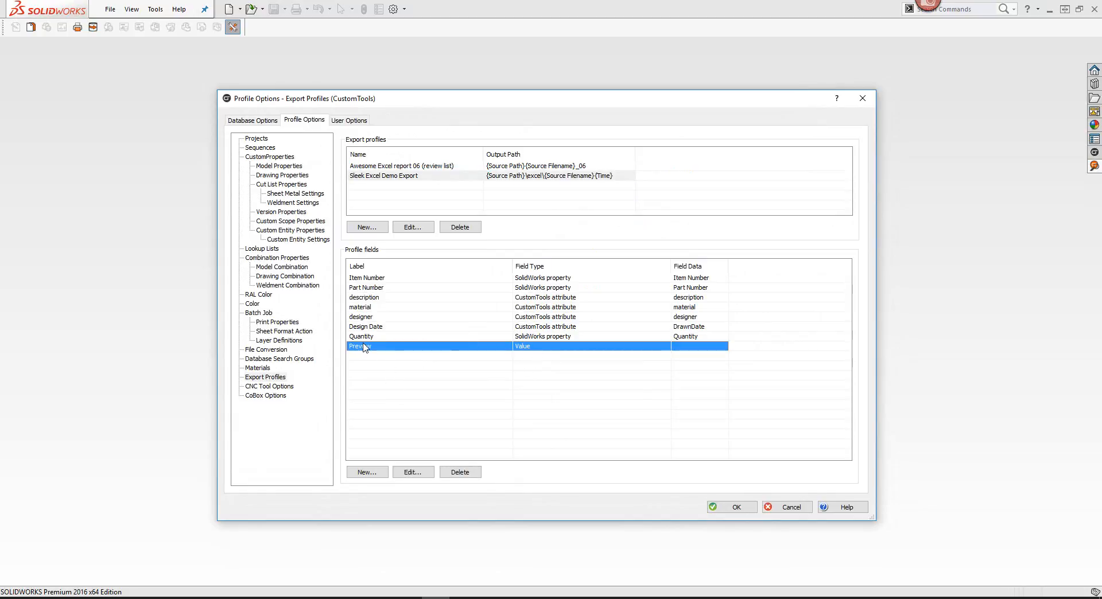
click(370, 473)
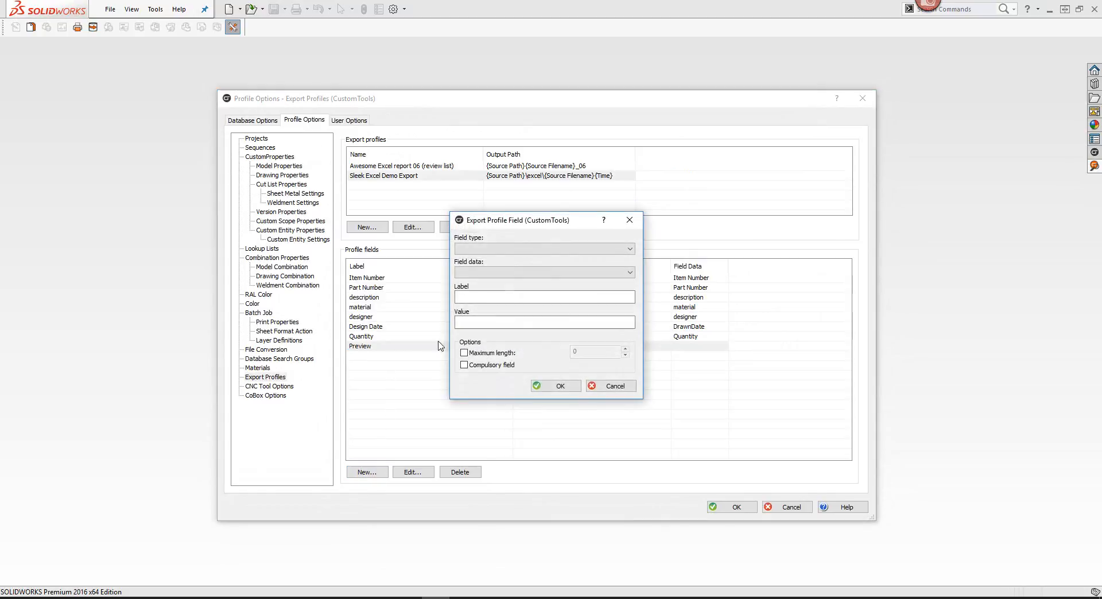
click(504, 249)
click(493, 278)
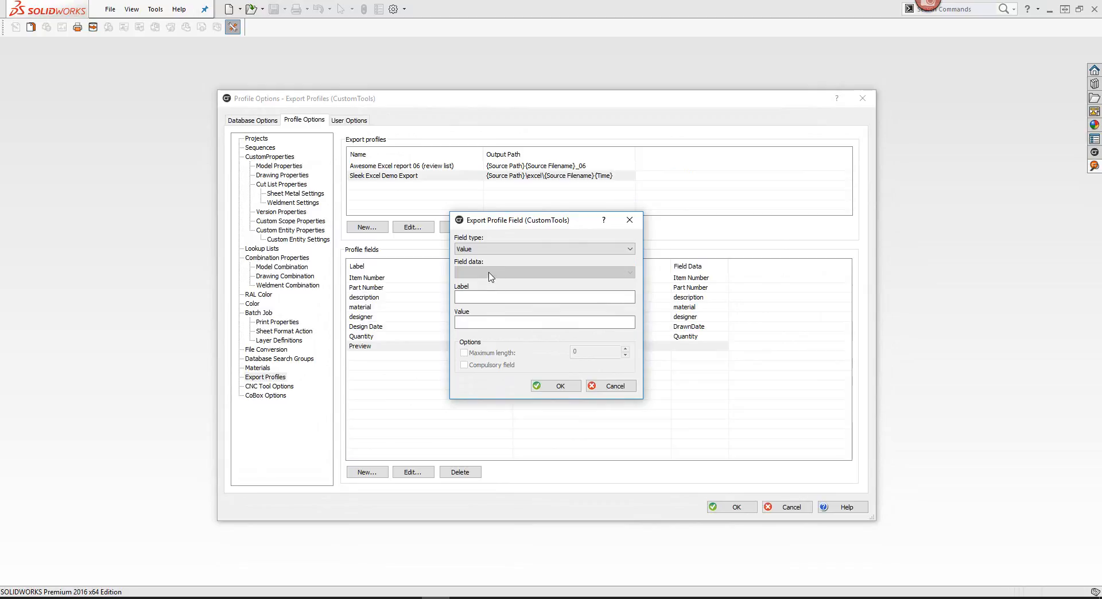
click(487, 296)
text(PDF)
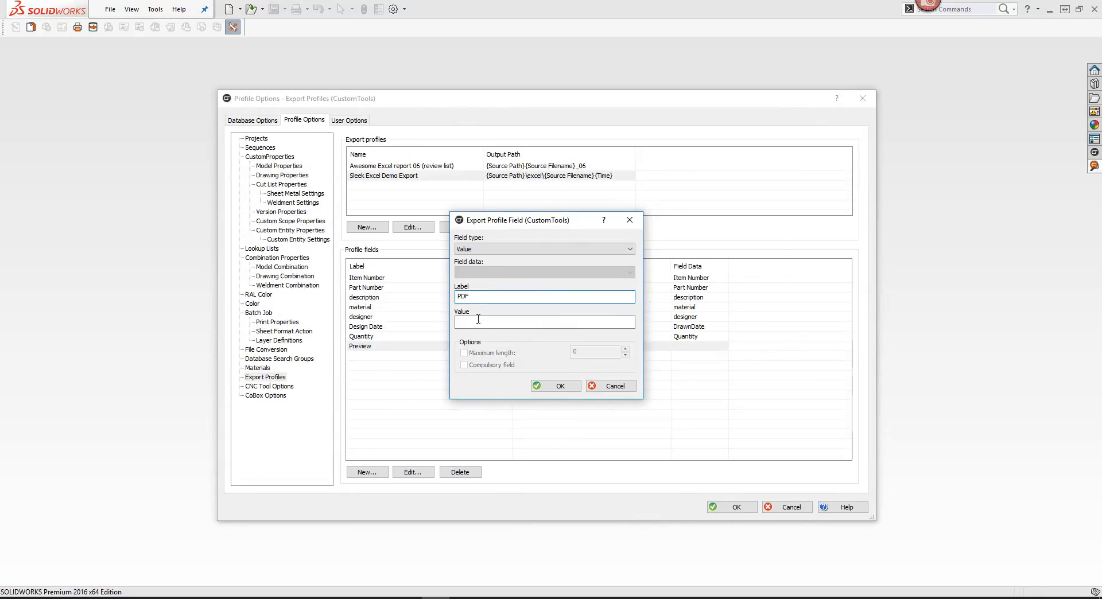
click(559, 386)
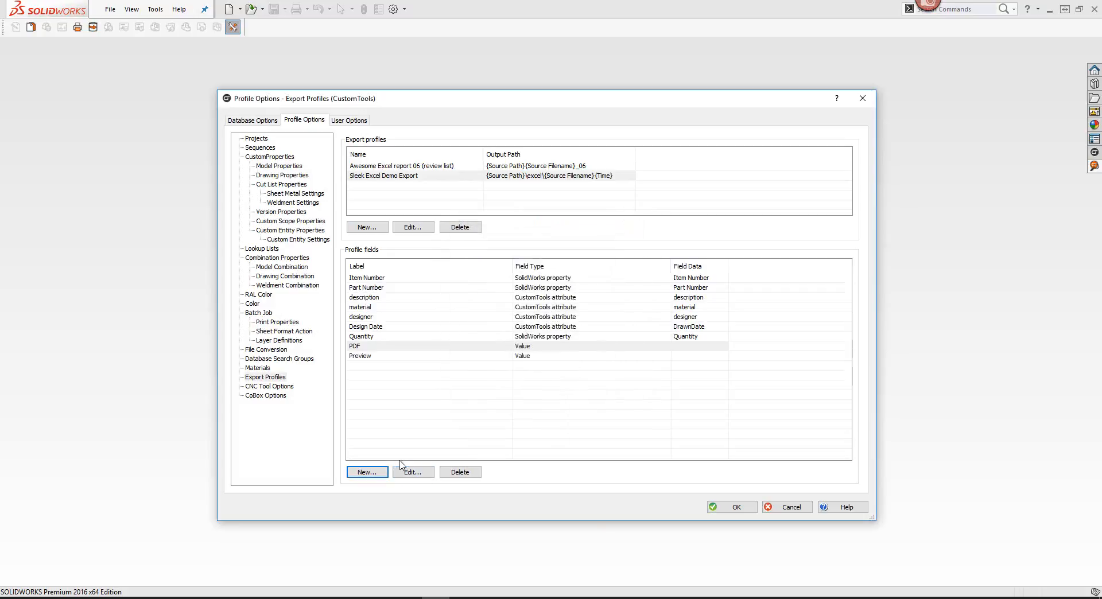
- Add another Value-type field labelled STP to the same export profile
click(365, 472)
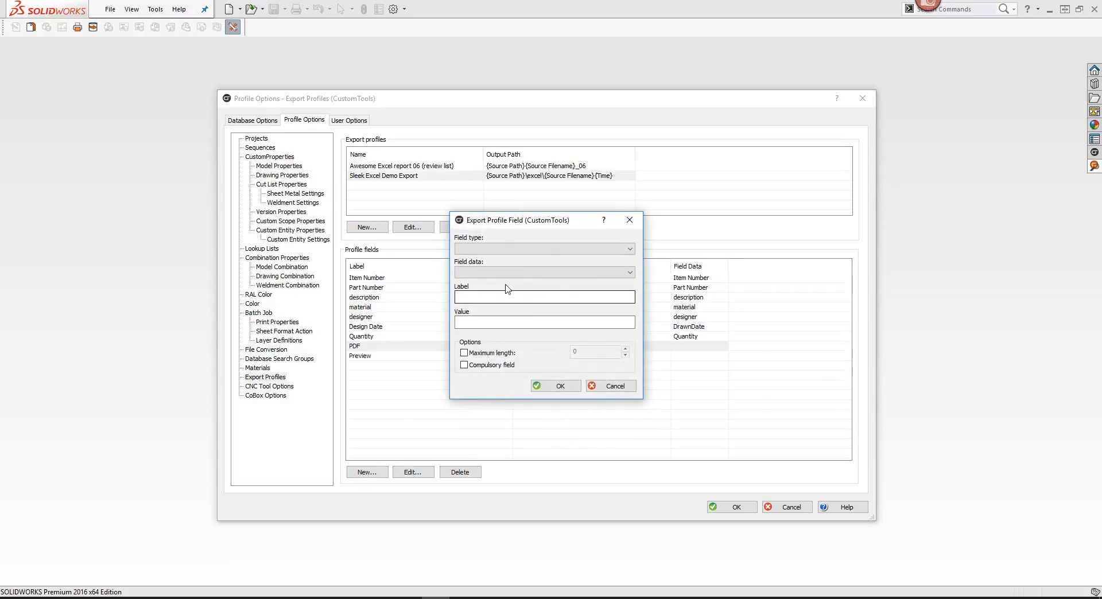
click(499, 249)
click(496, 276)
click(492, 298)
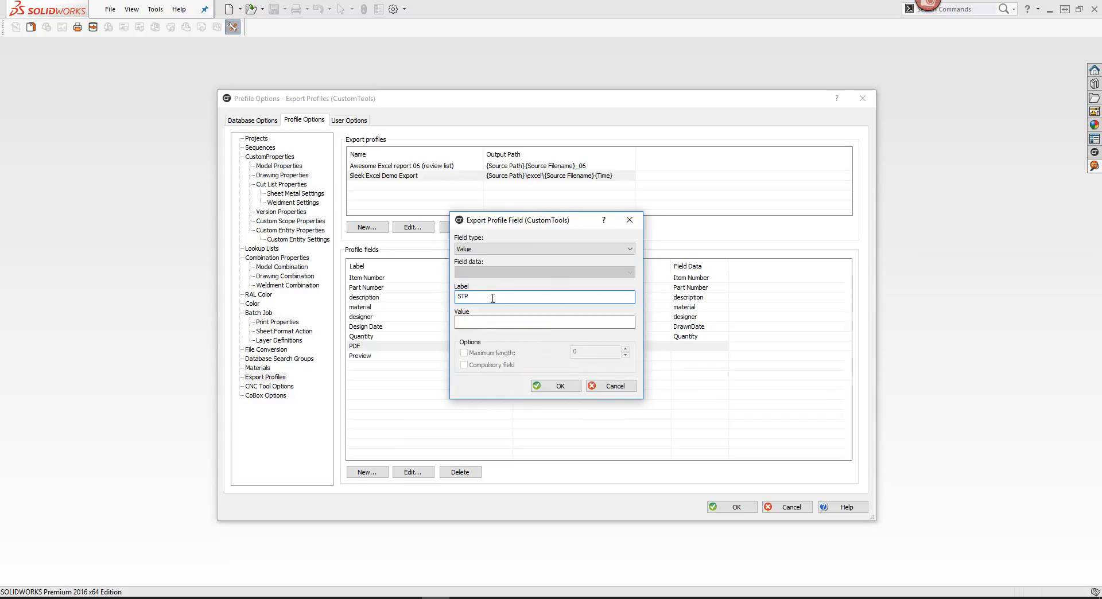
click(559, 385)
- Reorder the last three profile fields as Preview, STP, PDF
click(369, 368)
drag(369, 367, 370, 348)
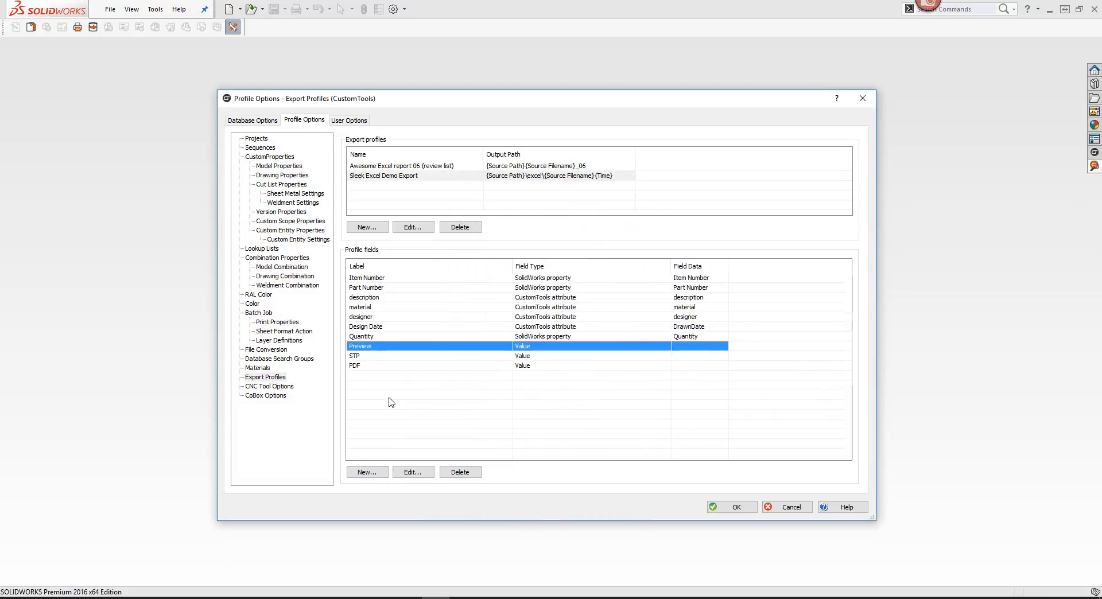
click(370, 356)
click(371, 366)
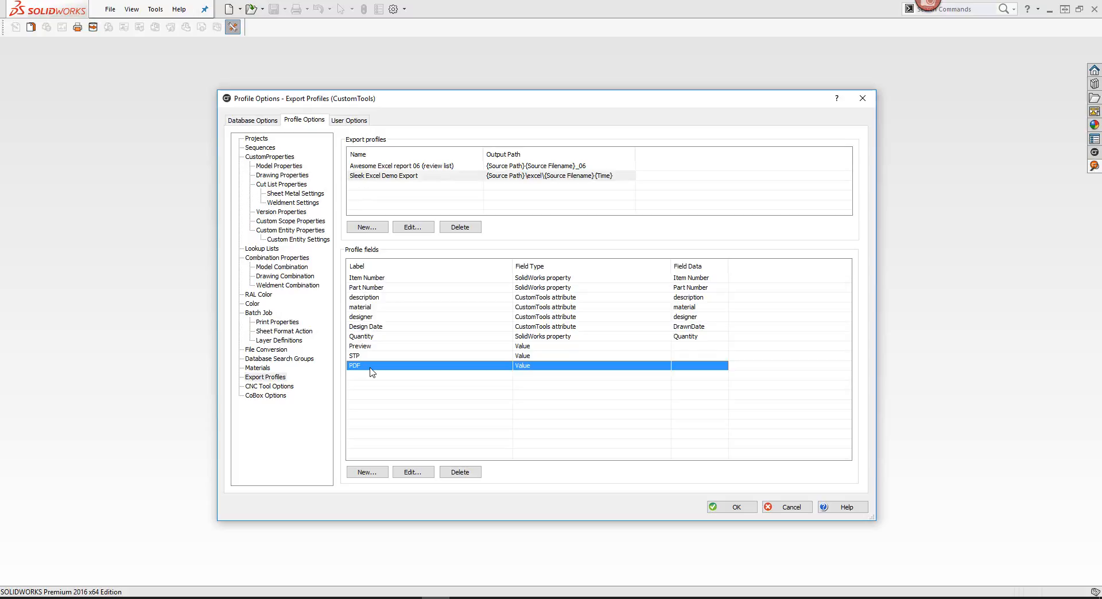
- Edit the Sleek Excel Demo Export profile to run the Pdf Build conversion rule, and confirm it
click(382, 178)
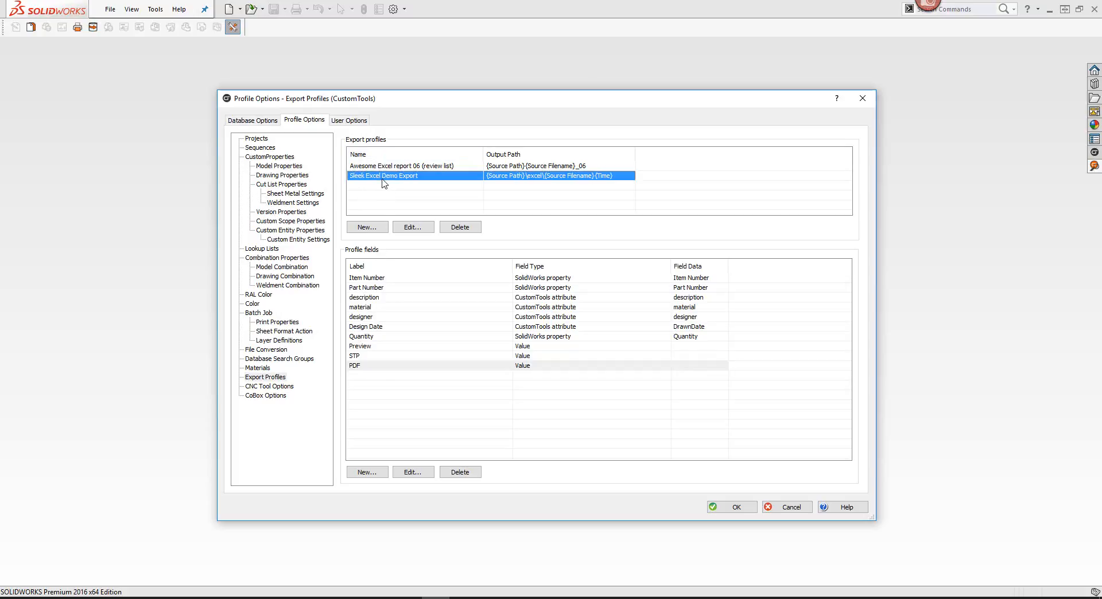
click(415, 227)
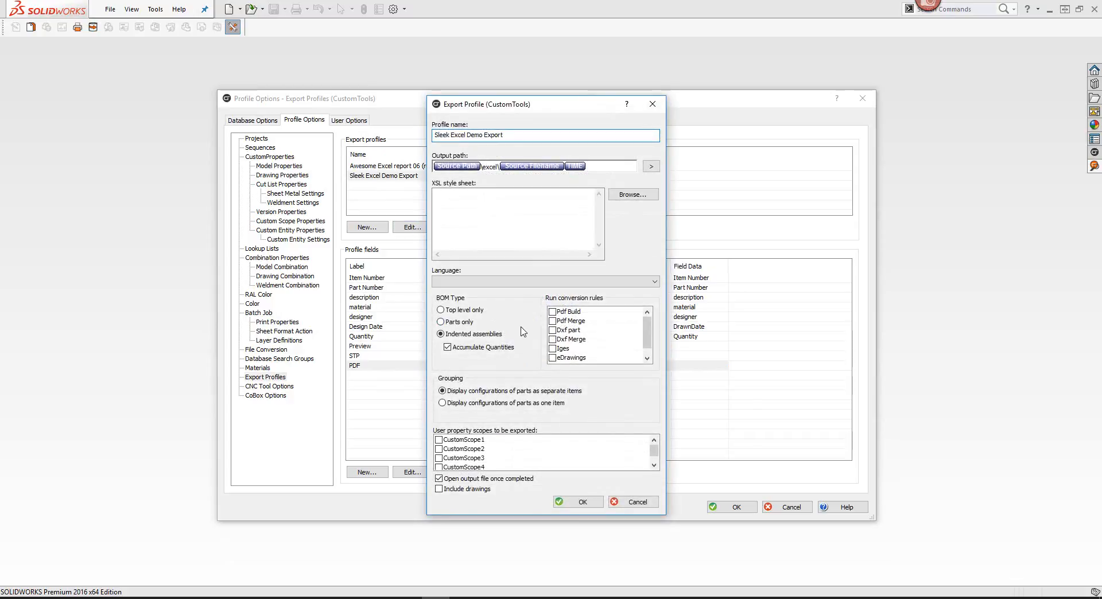
click(564, 313)
scroll(585, 322, down, 1)
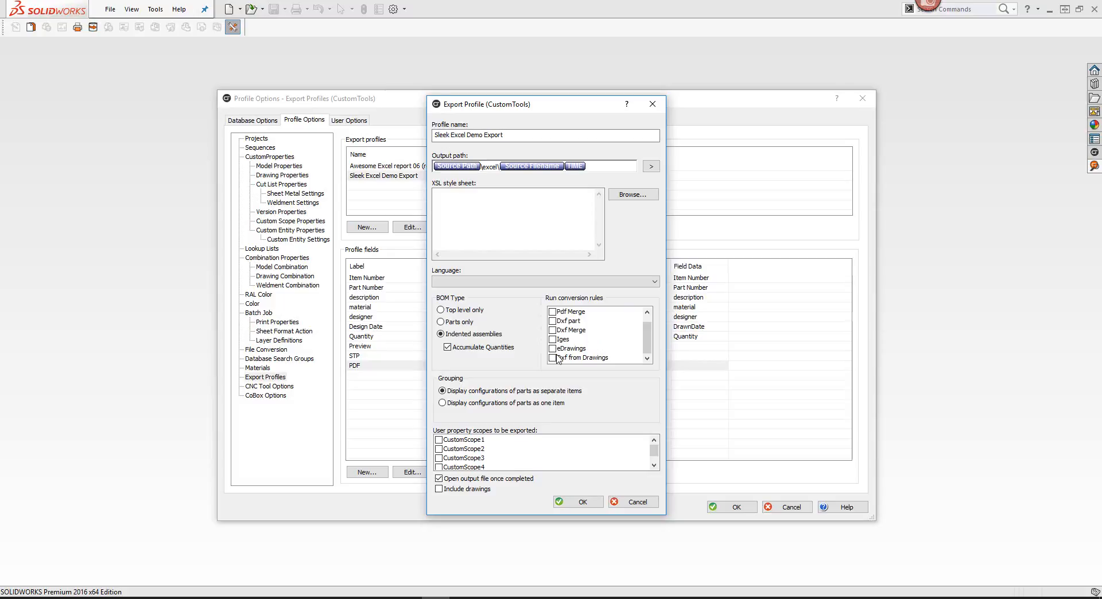
click(581, 502)
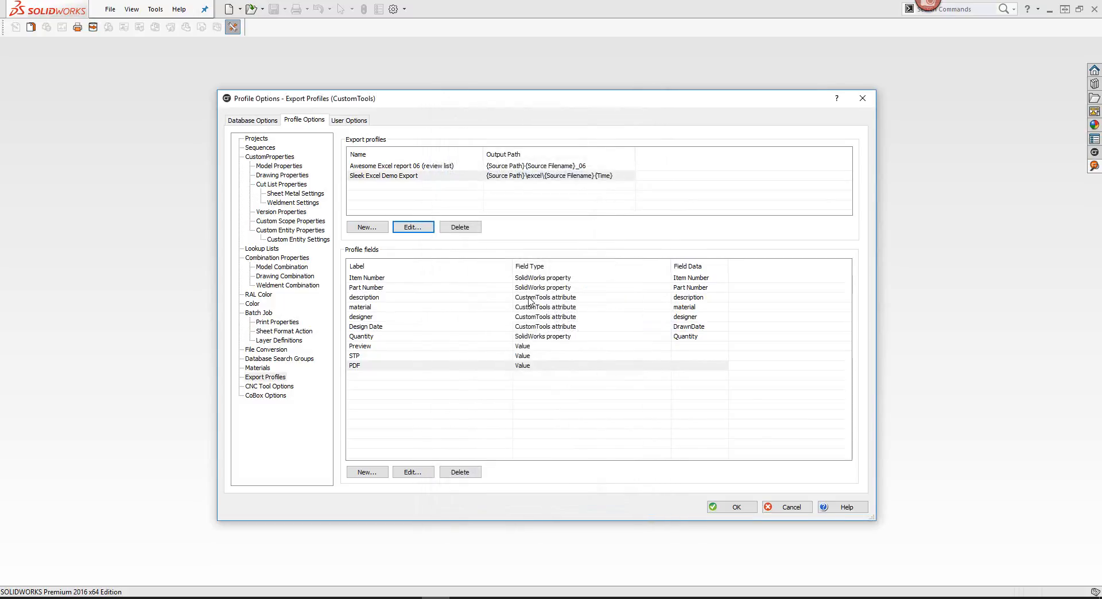
- Add a file conversion rule named STP with file type STEP (*.step), applied to parts
click(278, 352)
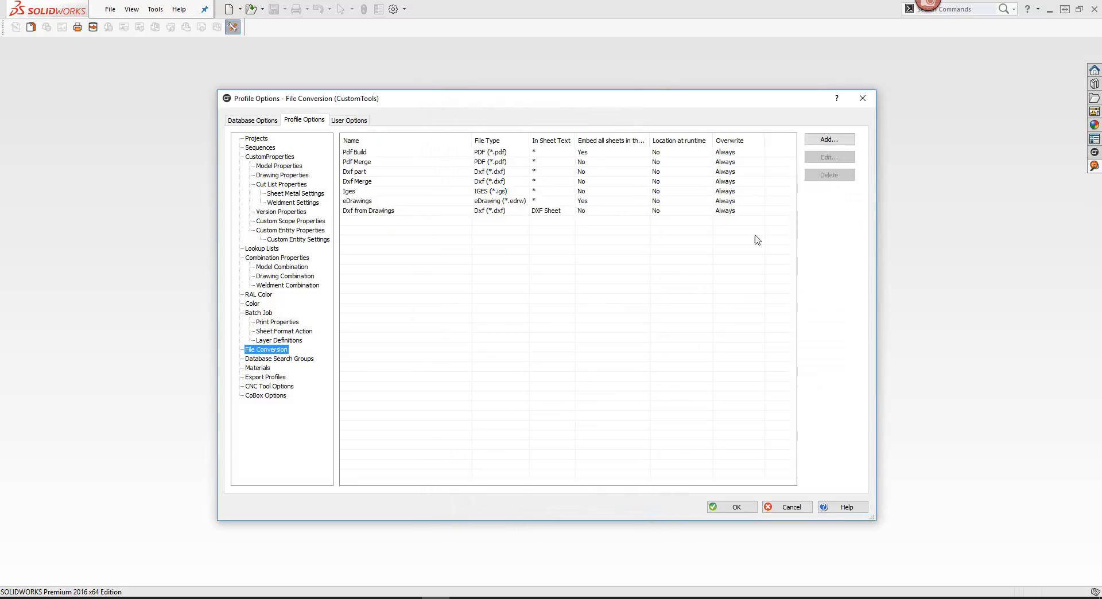
click(832, 146)
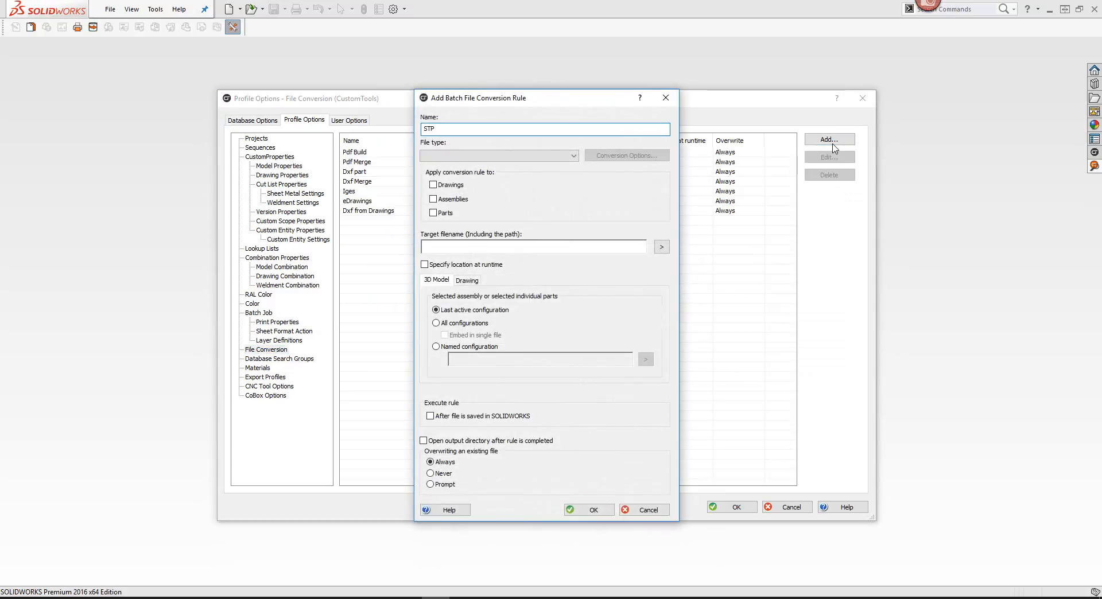
key(Tab)
key(s)
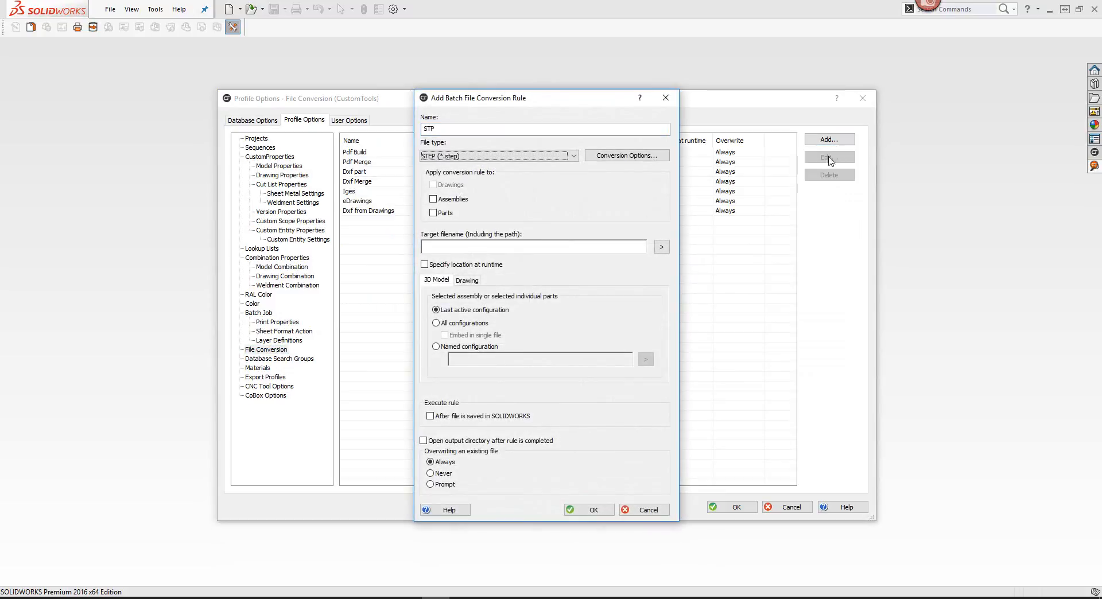
click(455, 158)
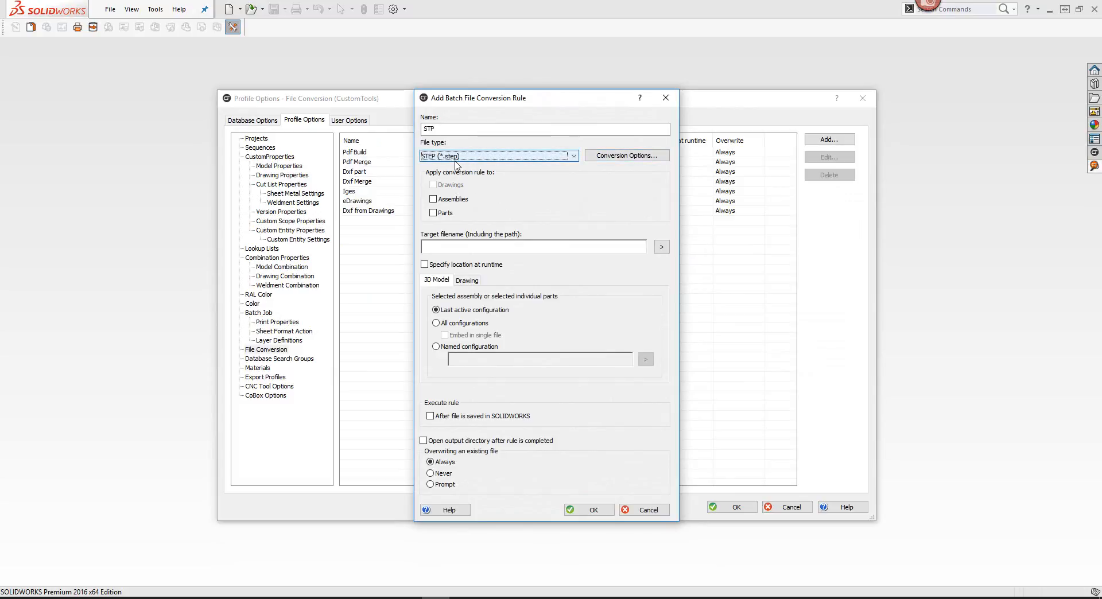
click(436, 215)
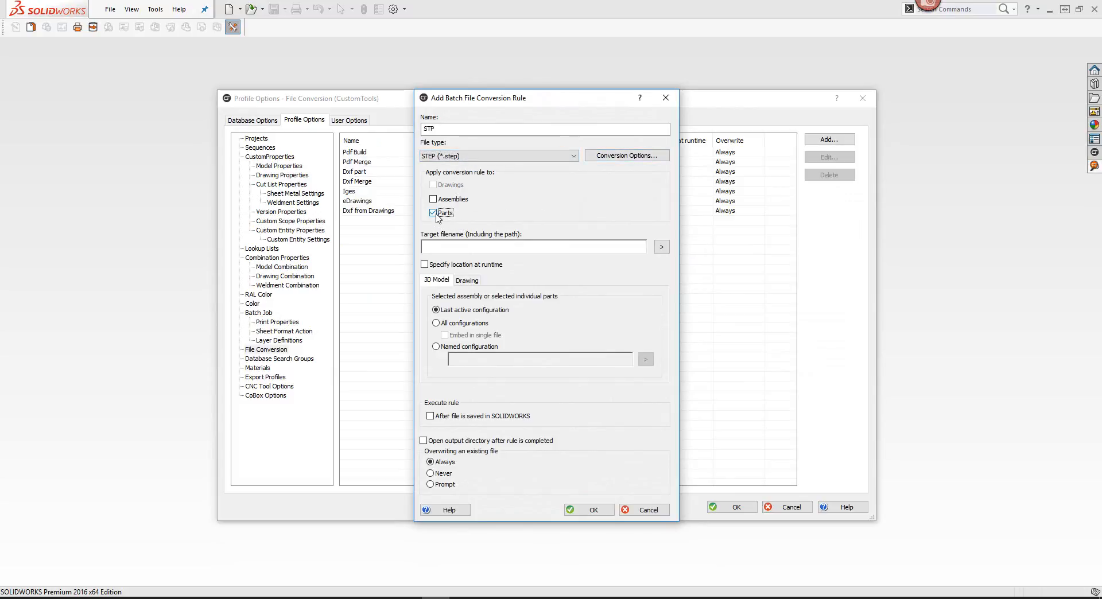
- Set the STP rule's target filename to the source path followed by the source filename, and save the rule
click(661, 247)
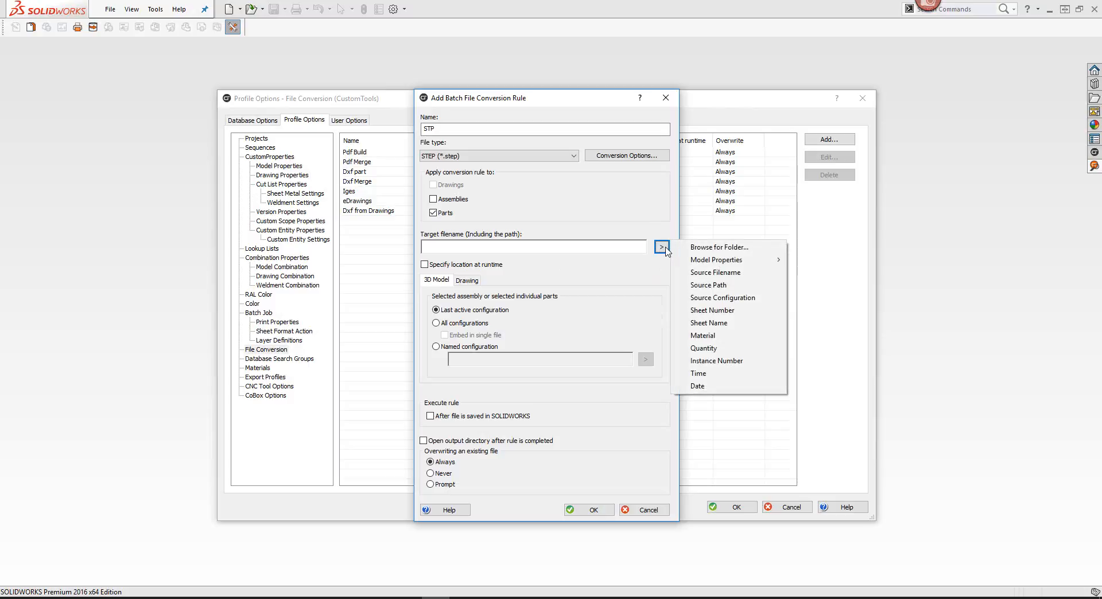
click(680, 285)
click(668, 249)
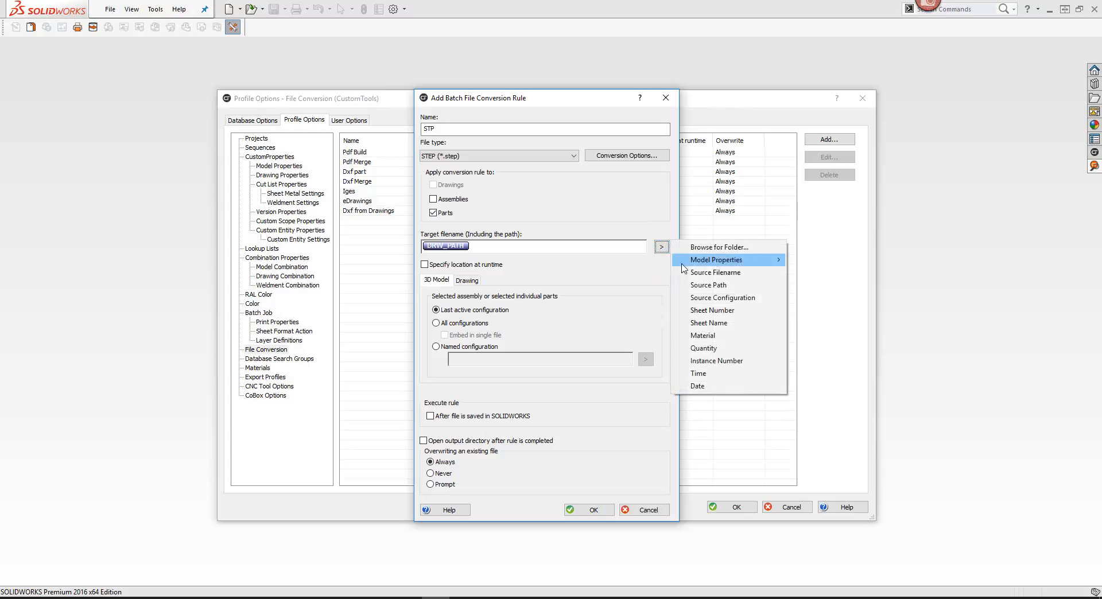
click(715, 274)
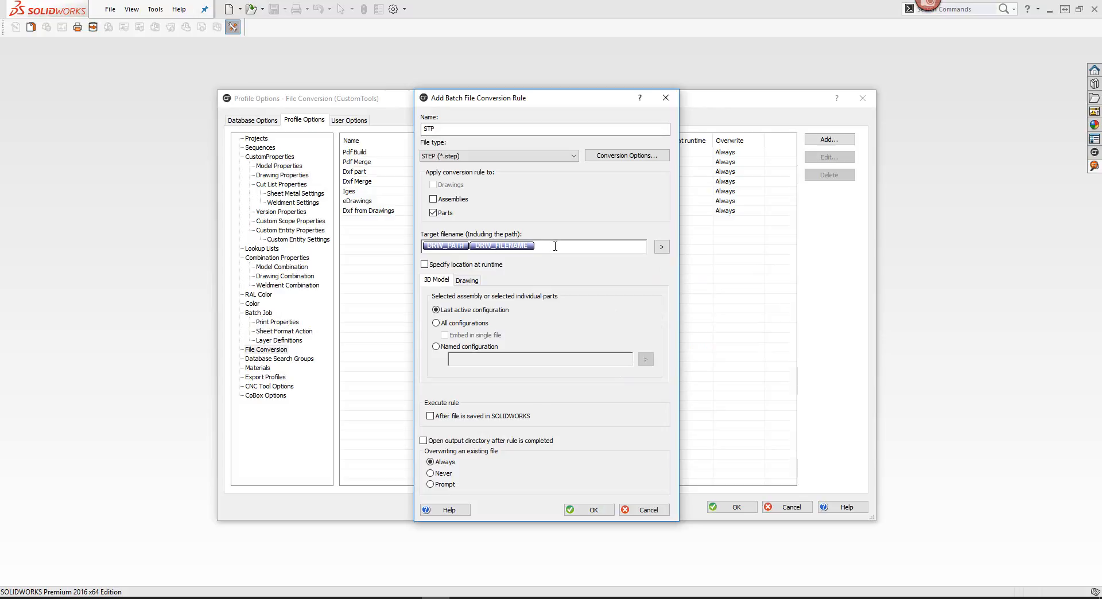
click(662, 251)
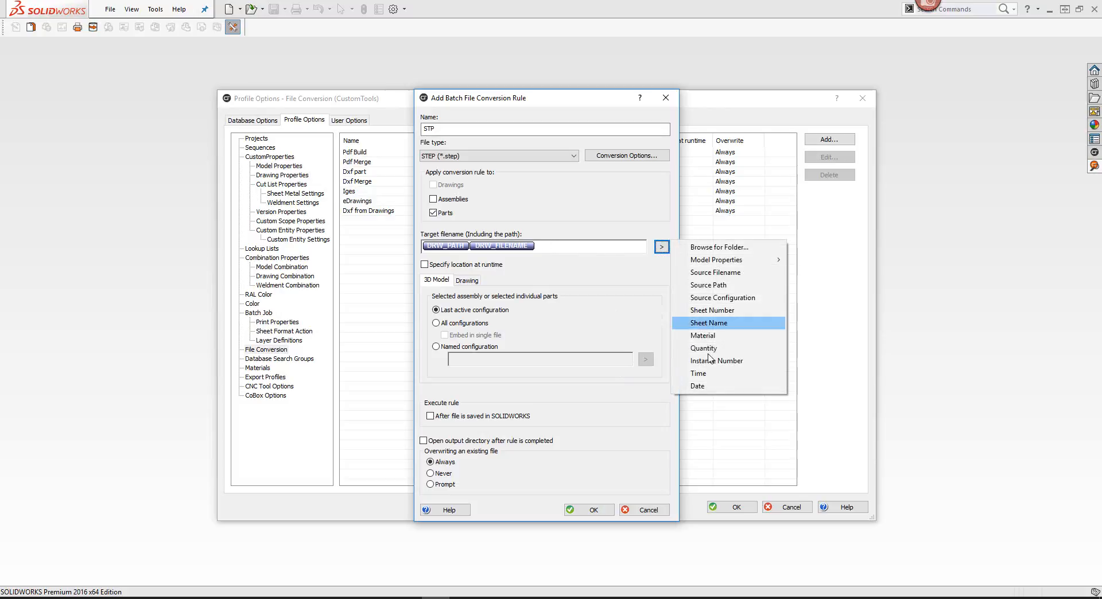
click(699, 373)
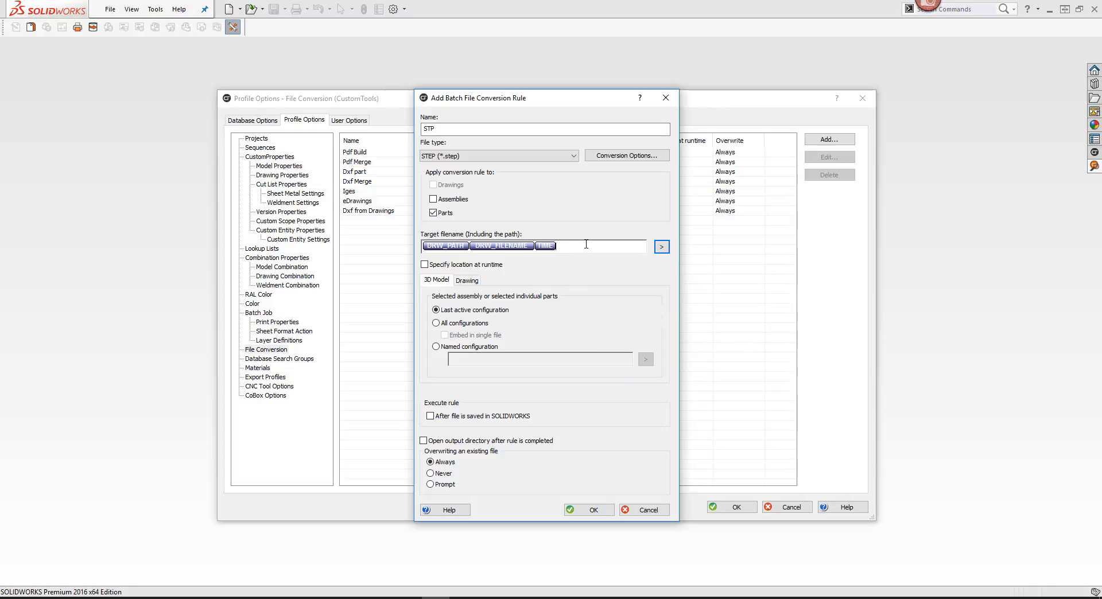
key(BackSpace)
click(591, 509)
click(364, 221)
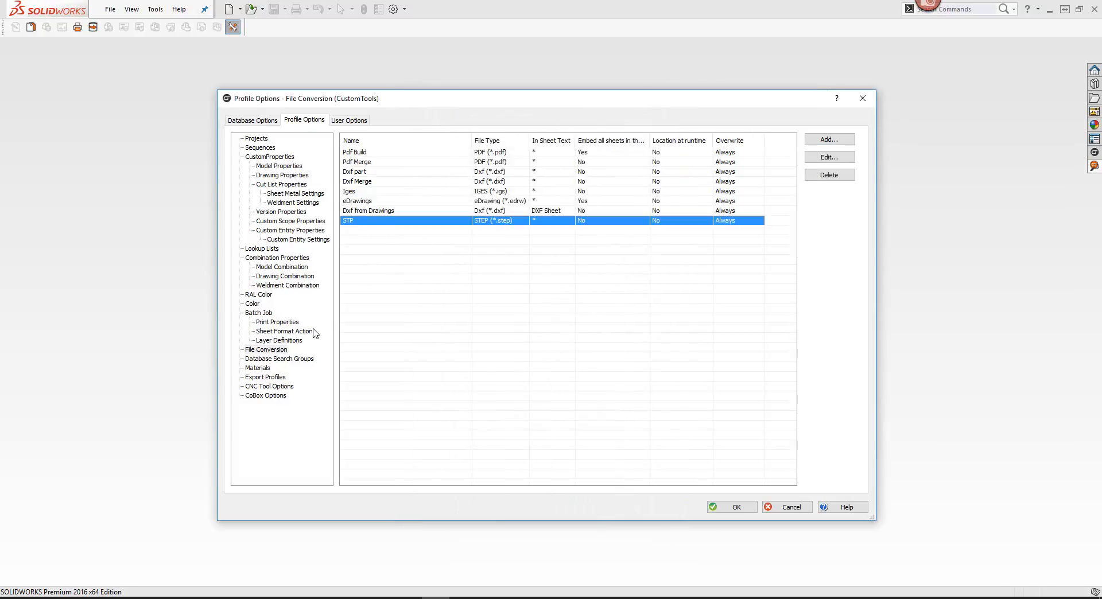
- Edit the Sleek Excel Demo Export profile again and enable its STP conversion rule
click(261, 378)
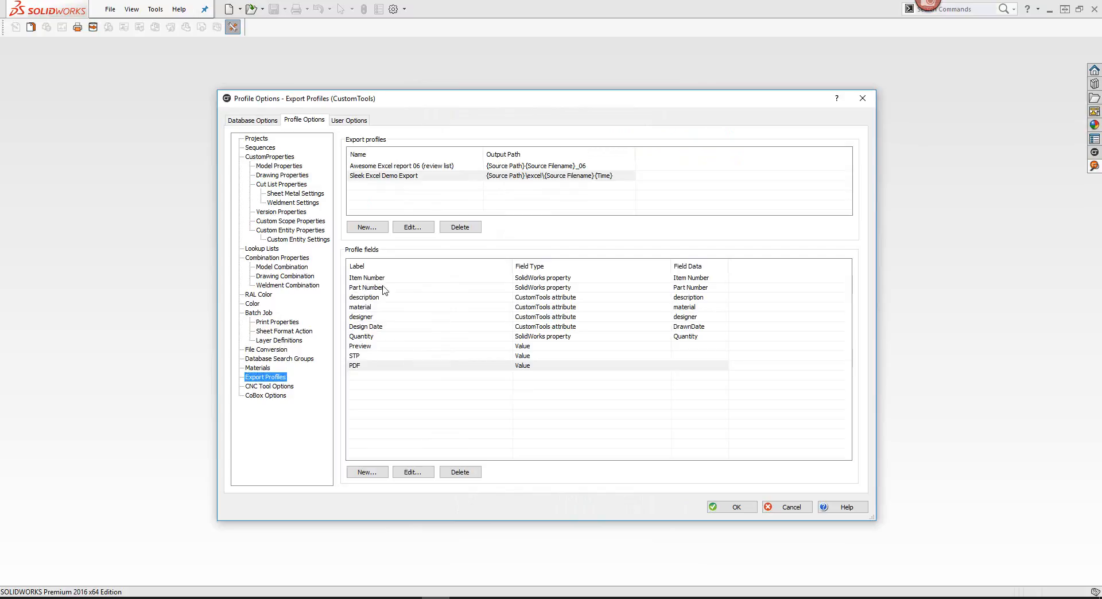
double_click(408, 178)
scroll(556, 356, down, 3)
click(553, 358)
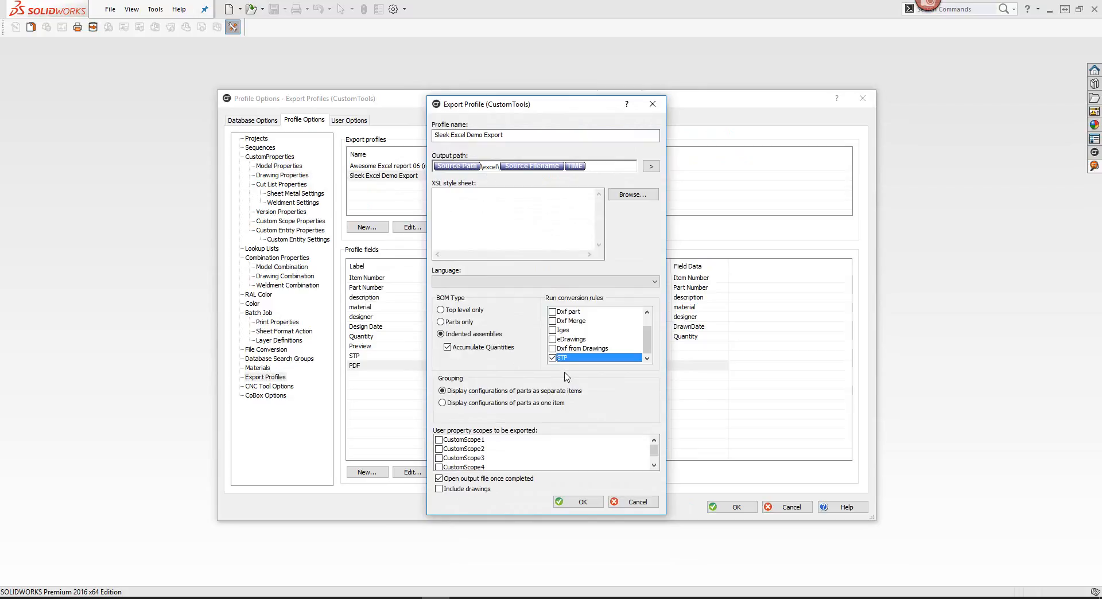
scroll(568, 328, up, 1)
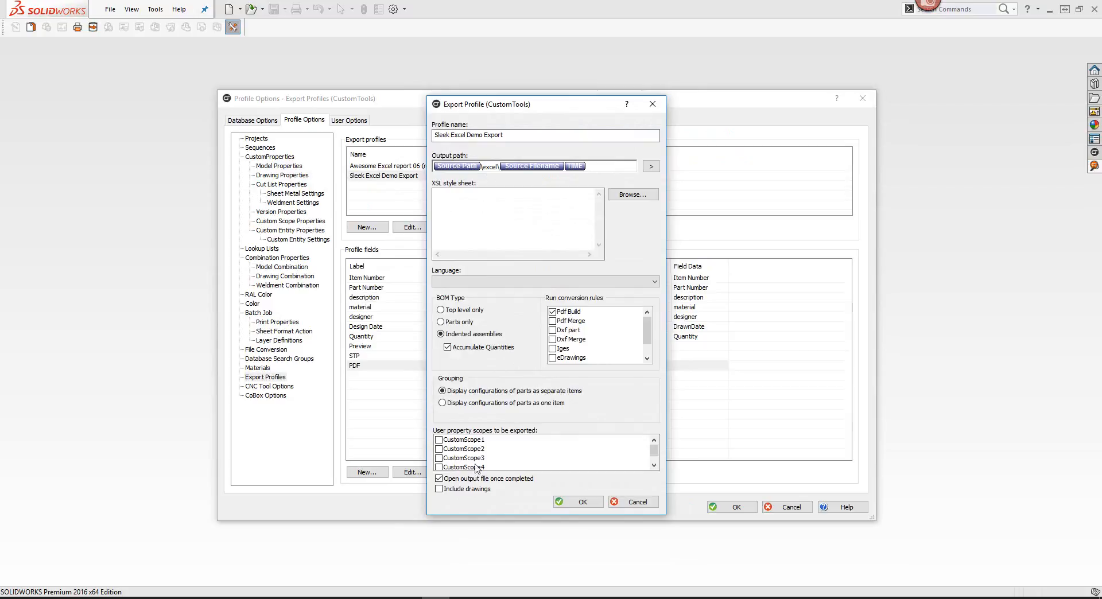
- Include drawings in the export profile, check that the STP rule is enabled, and save the profile and options
click(438, 489)
scroll(617, 328, down, 2)
click(563, 358)
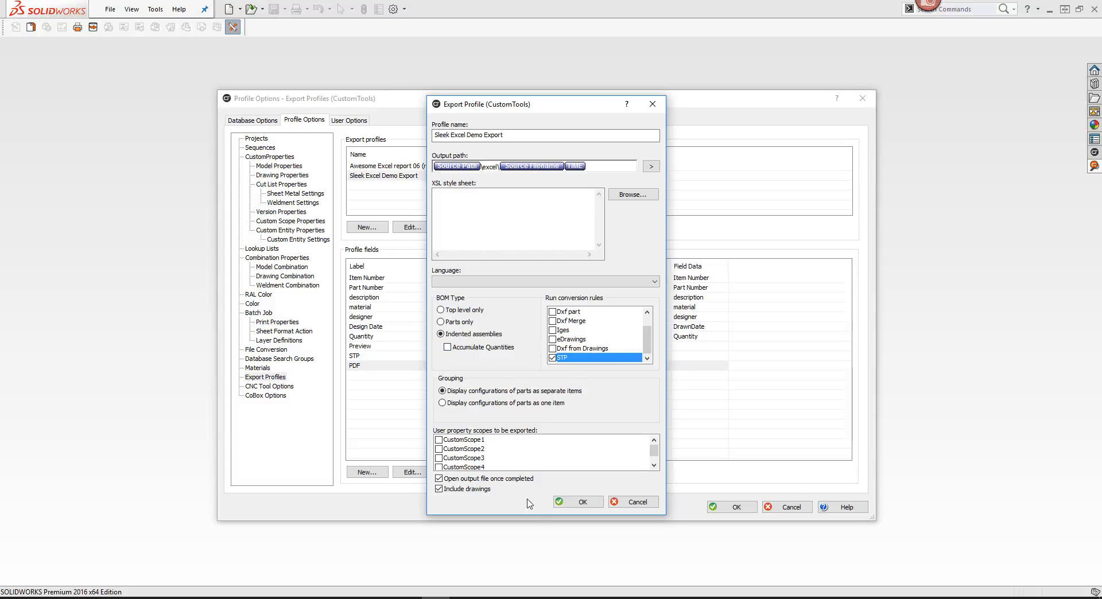
click(577, 502)
click(724, 508)
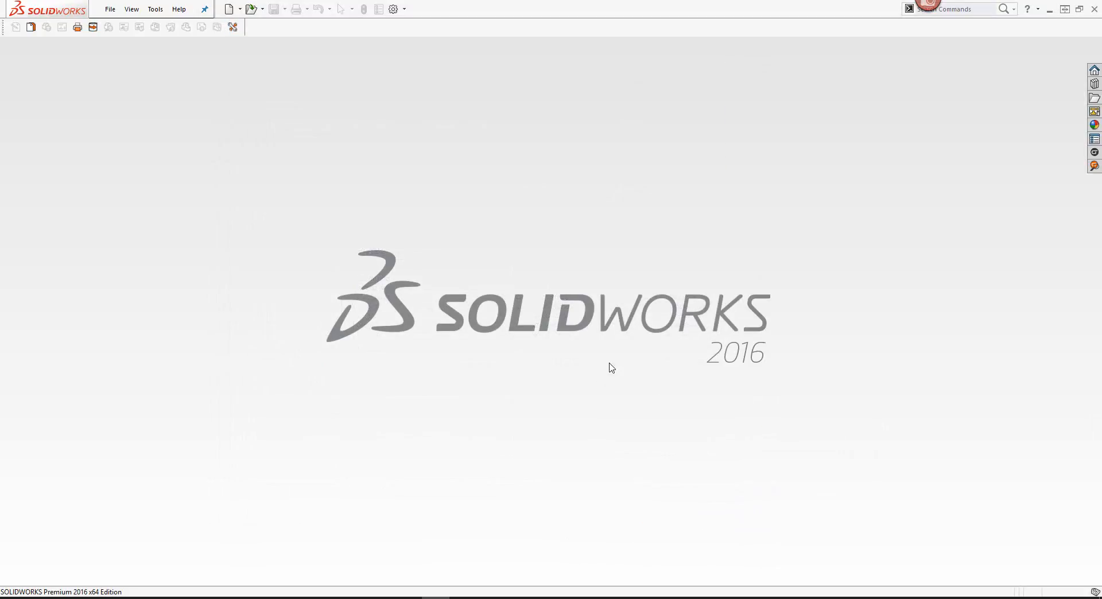
- Close SOLIDWORKS, switch to the CustomTools administration tool and log in to the Webinars_2016 database
click(1092, 8)
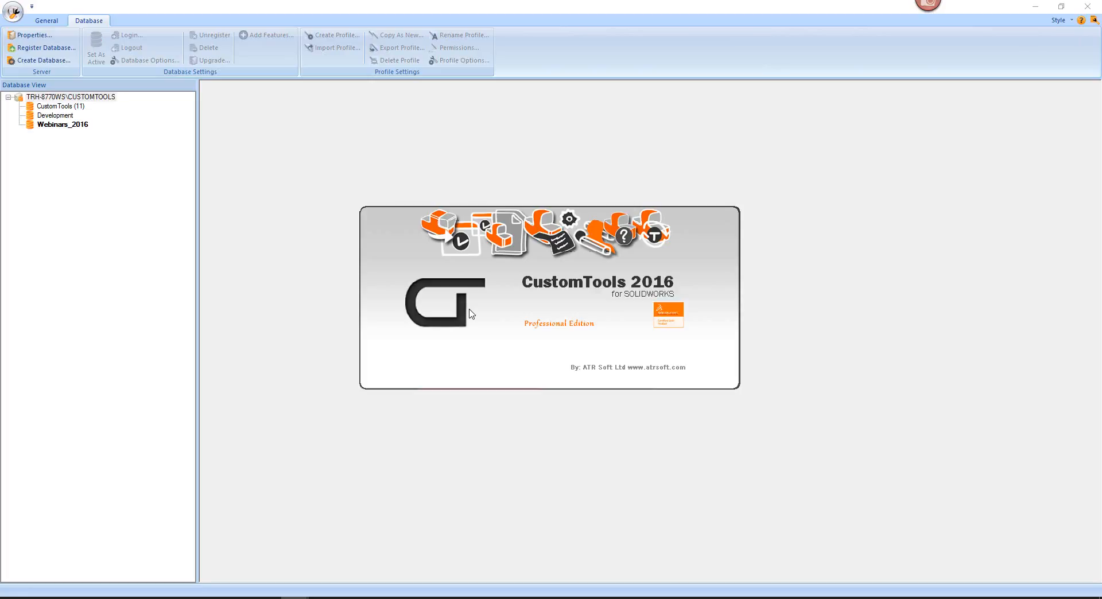
click(79, 126)
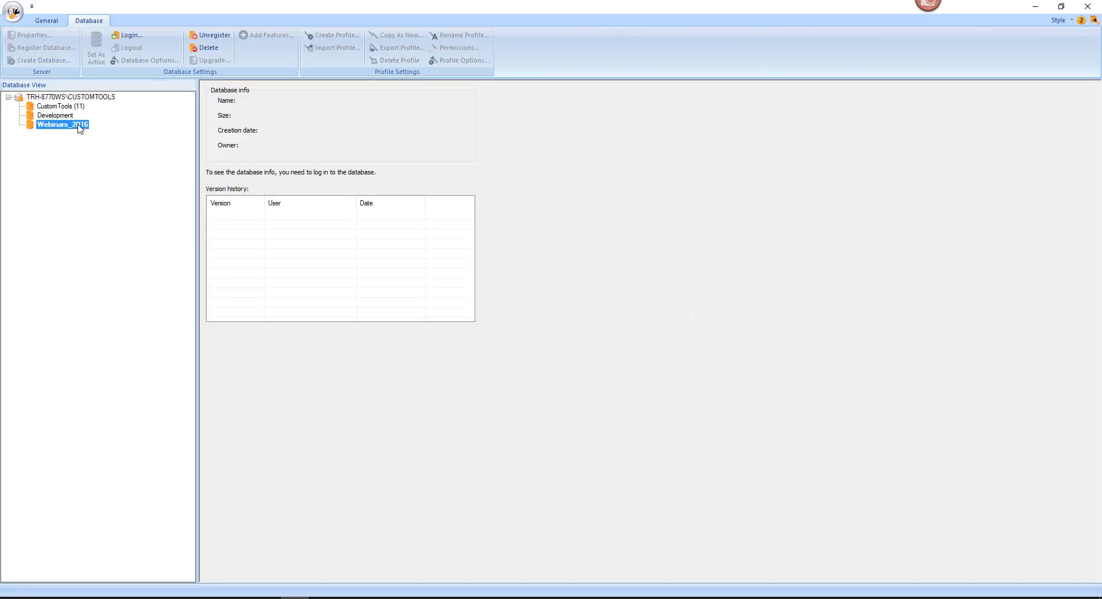
double_click(79, 126)
click(545, 371)
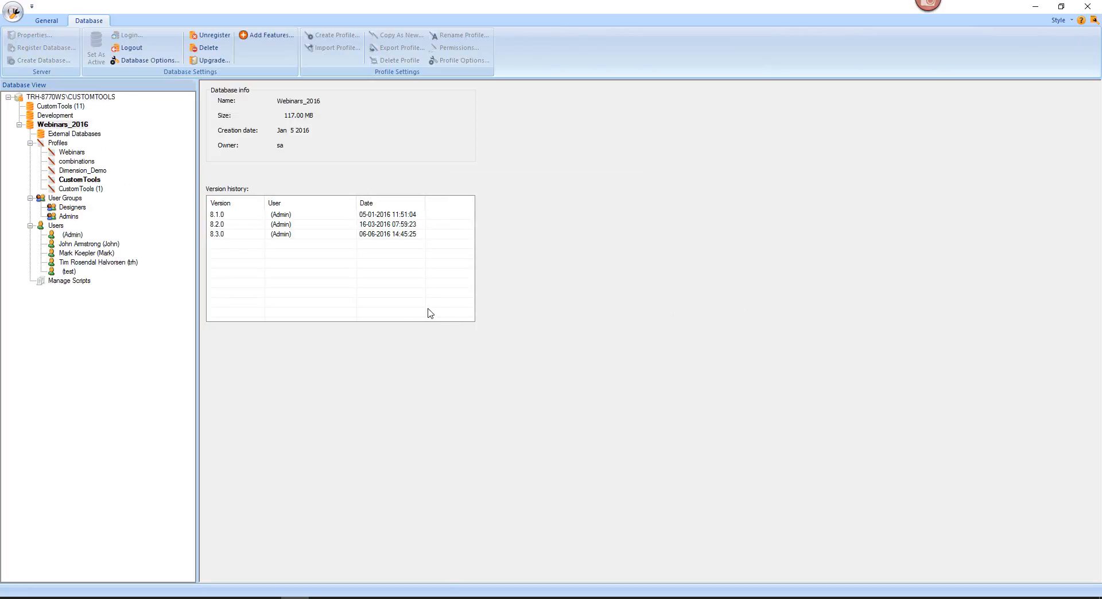
- Open the Sleek Excel script for editing in the database's script management
click(78, 281)
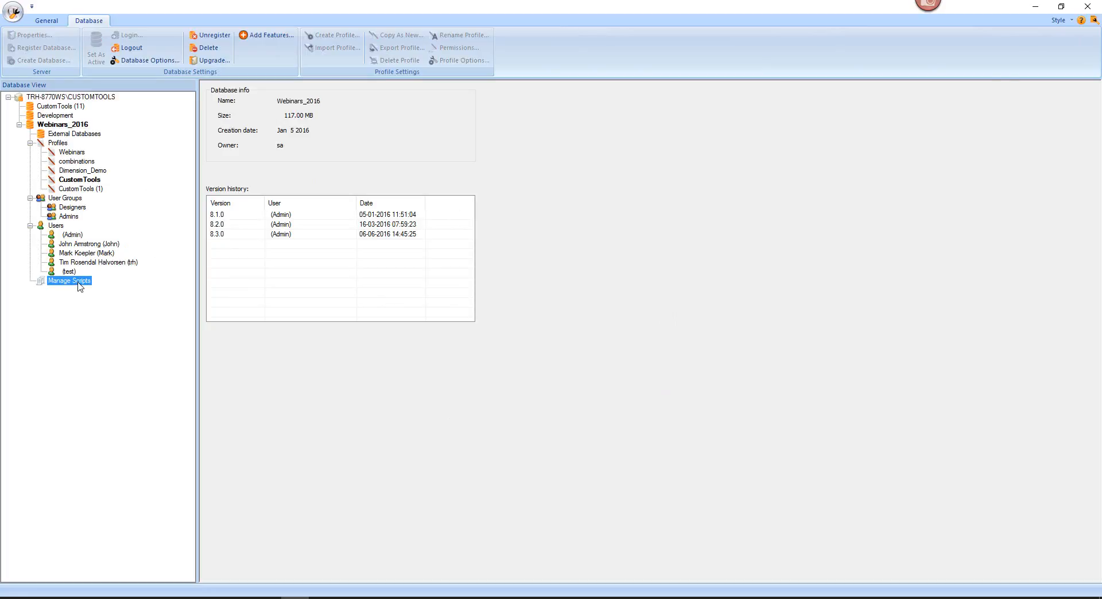
click(1010, 110)
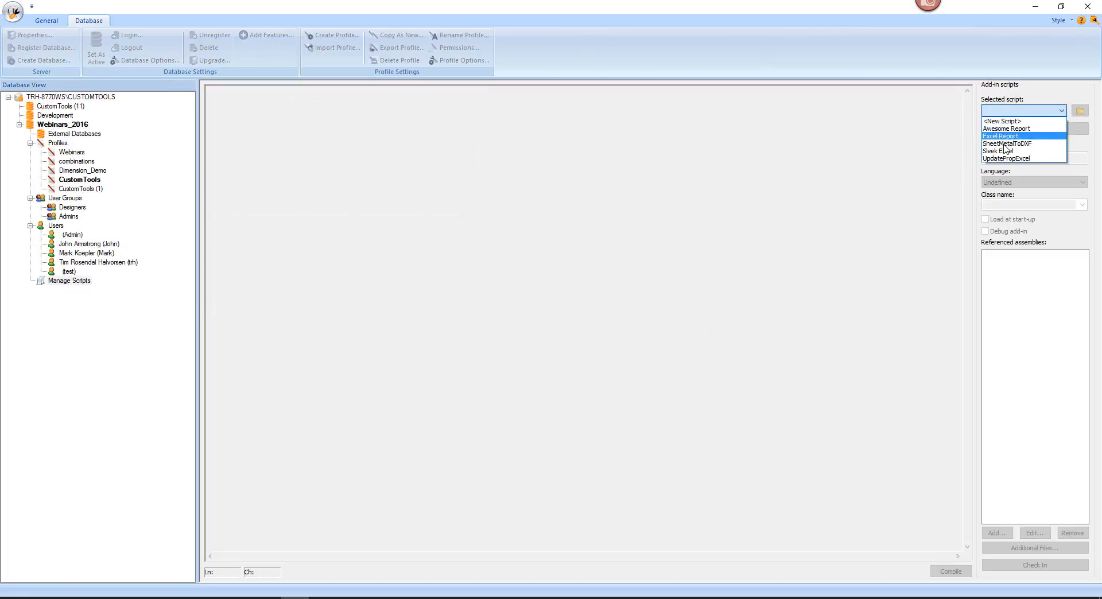
click(1004, 151)
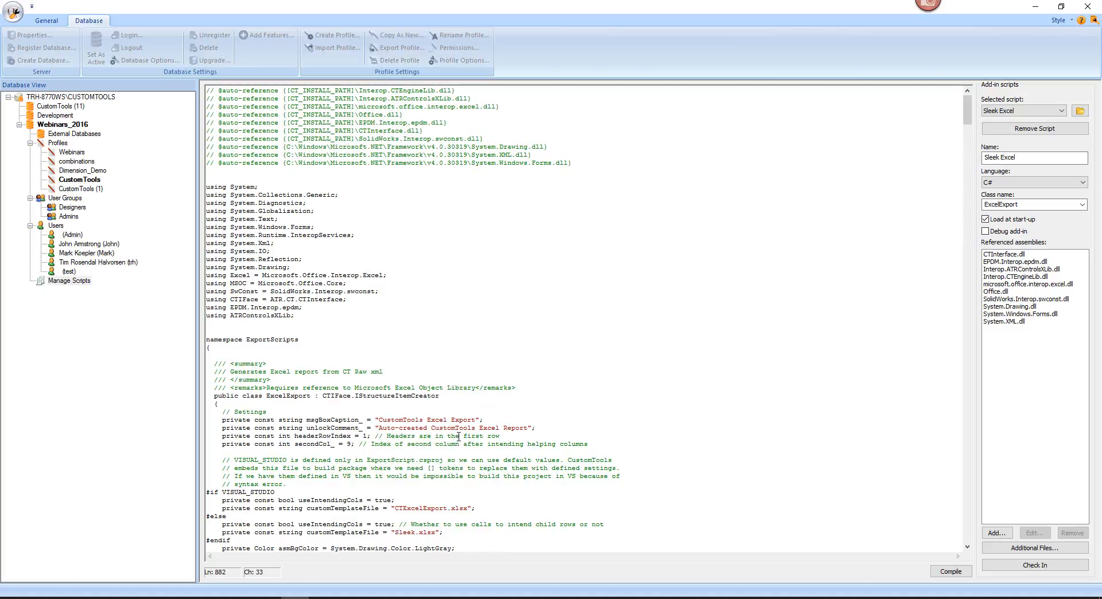
- Set headerRowIndex to 2 and reword its comment to "Headers are in this row"
drag(447, 436, 485, 439)
text(this)
key(BackSpace)
text(2)
- Replace the script's message box caption with "Our special export" and check in the Sleek Excel script
drag(378, 420, 478, 420)
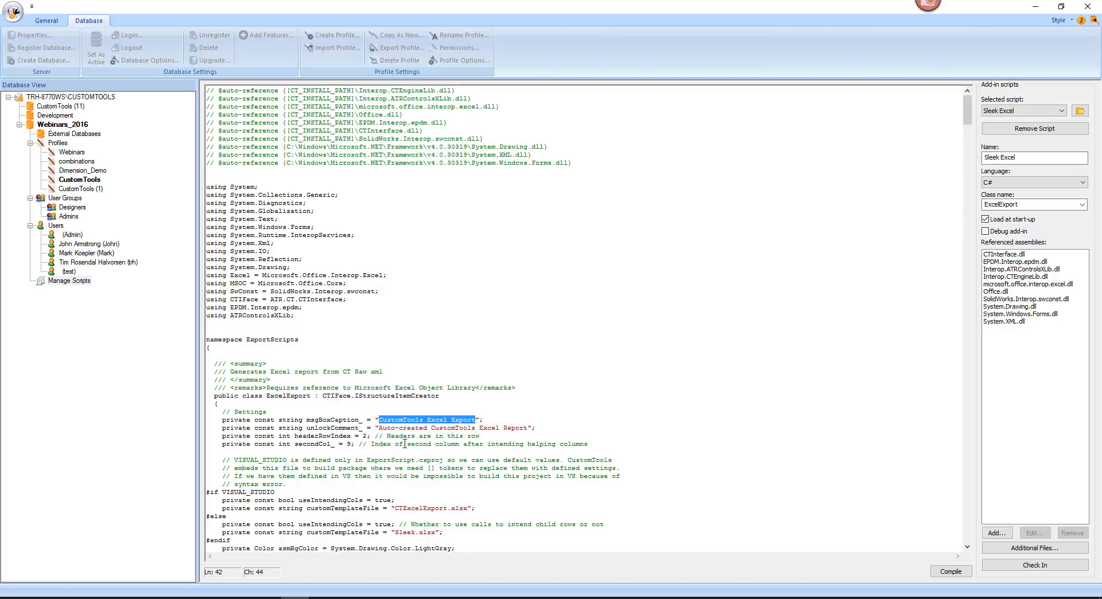
text(Tim Is )
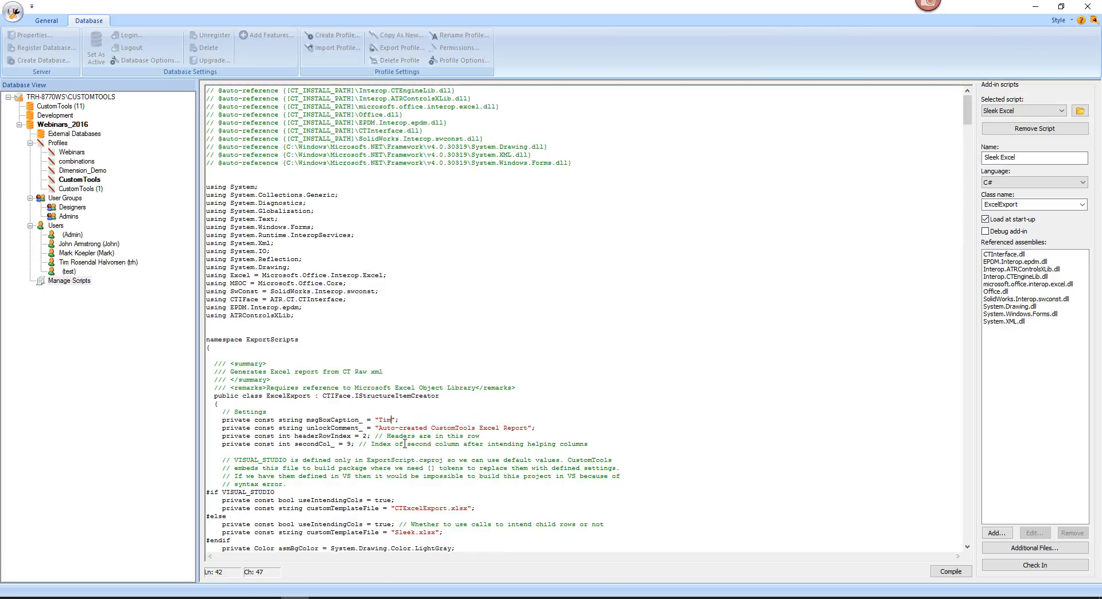
text(Great)
key(BackSpace)
key(BackSpace)
key(BackSpace)
key(BackSpace)
key(BackSpace)
key(BackSpace)
key(BackSpace)
key(BackSpace)
key(BackSpace)
key(BackSpace)
key(BackSpace)
key(BackSpace)
text(Our special export)
click(1058, 565)
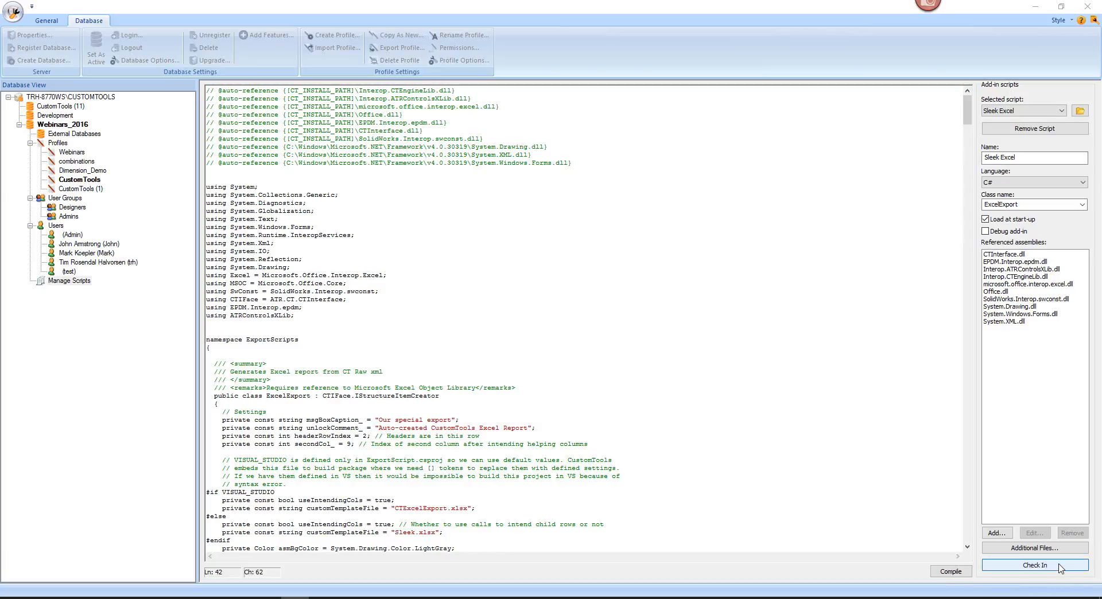
click(543, 319)
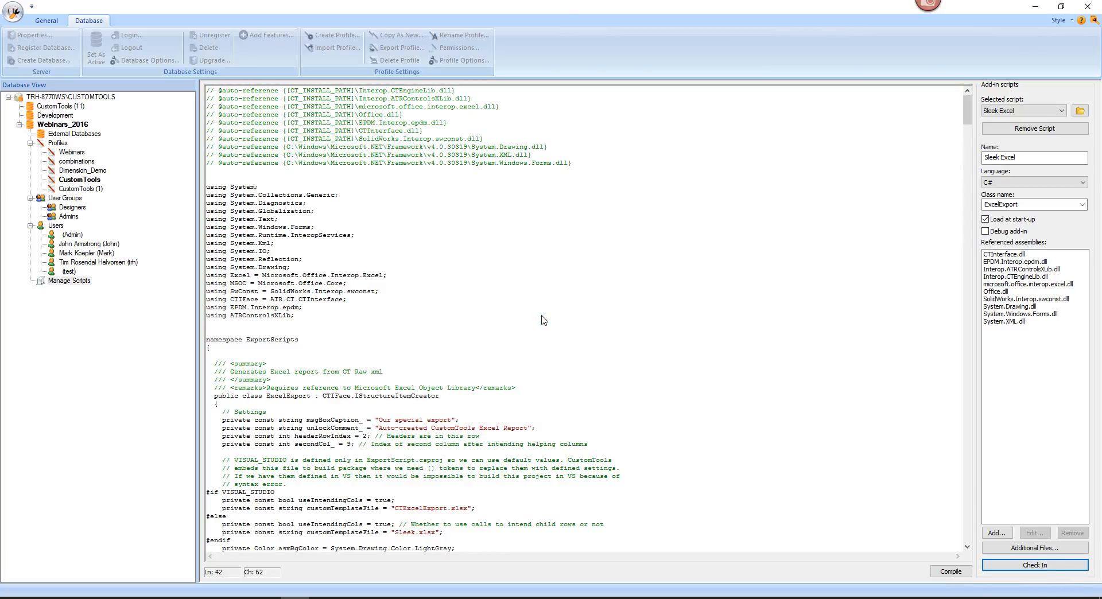
- Close the administration tool, start SOLIDWORKS and log in to the Webinars_2016 database
click(1090, 5)
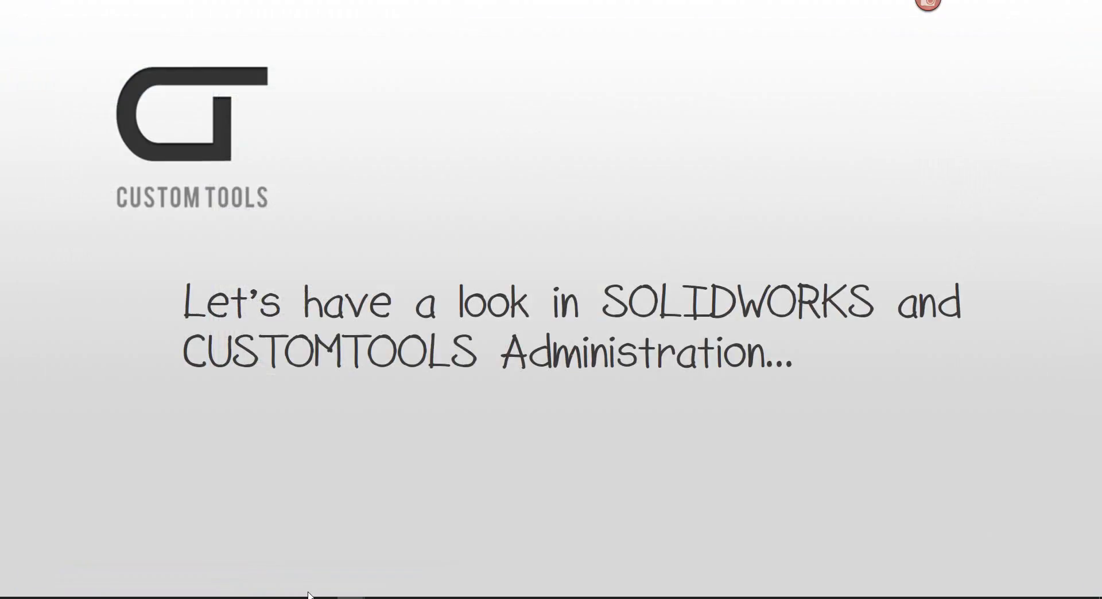
click(267, 598)
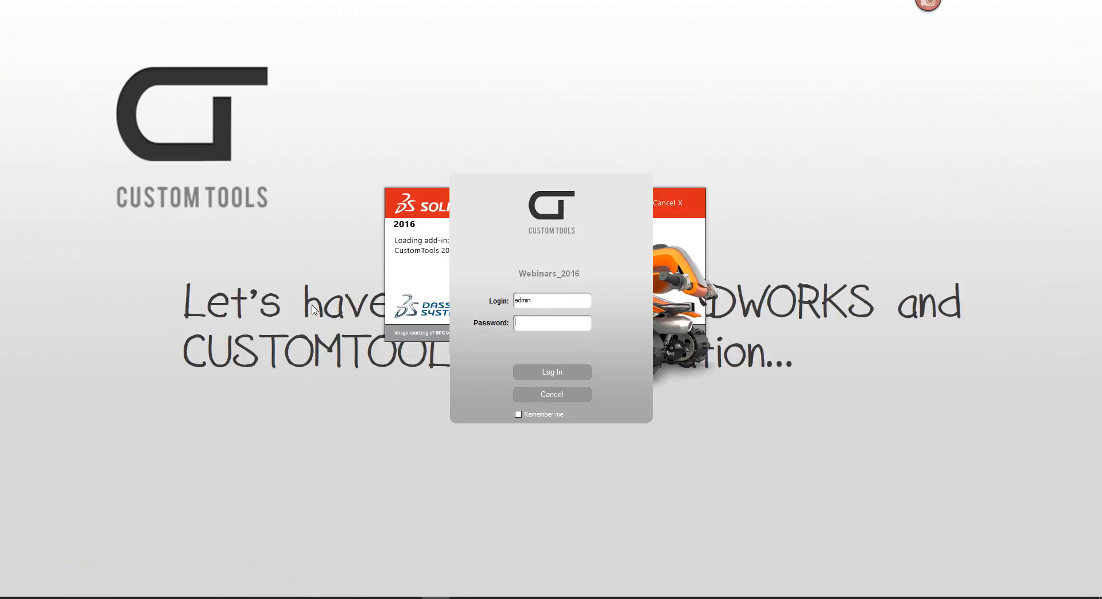
click(548, 376)
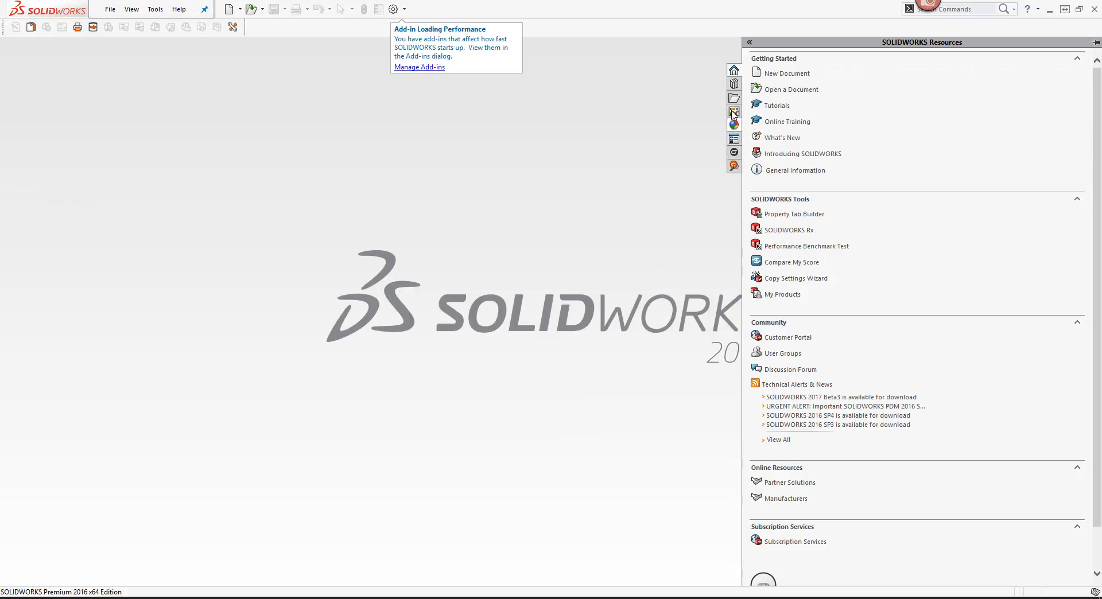
- Search CustomTools for documents of type Assembly across all projects and select 000025.SLDASM
click(734, 166)
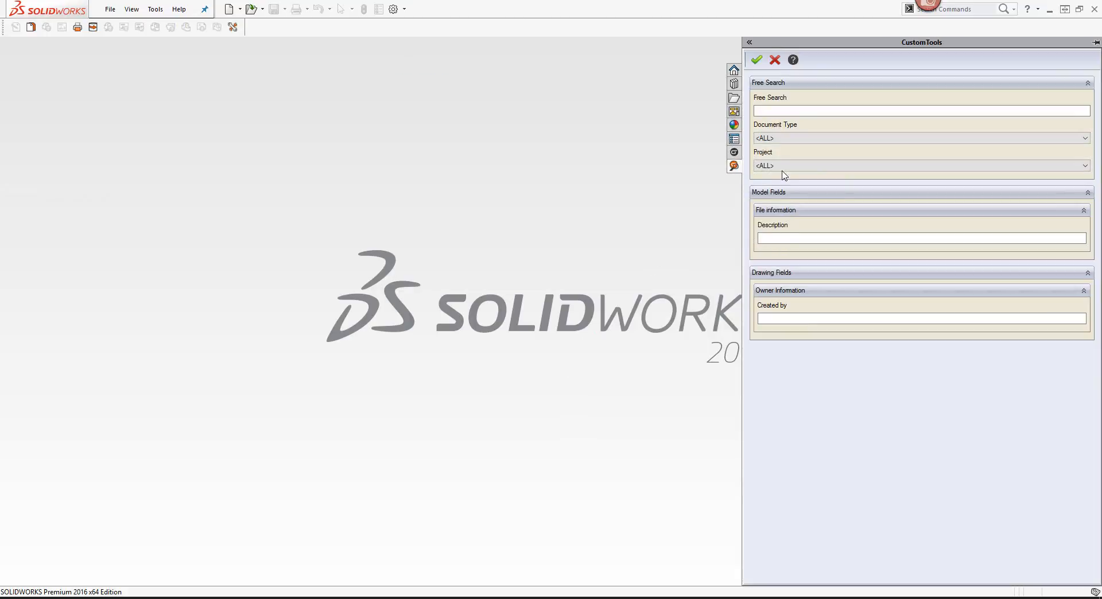
click(776, 141)
click(768, 164)
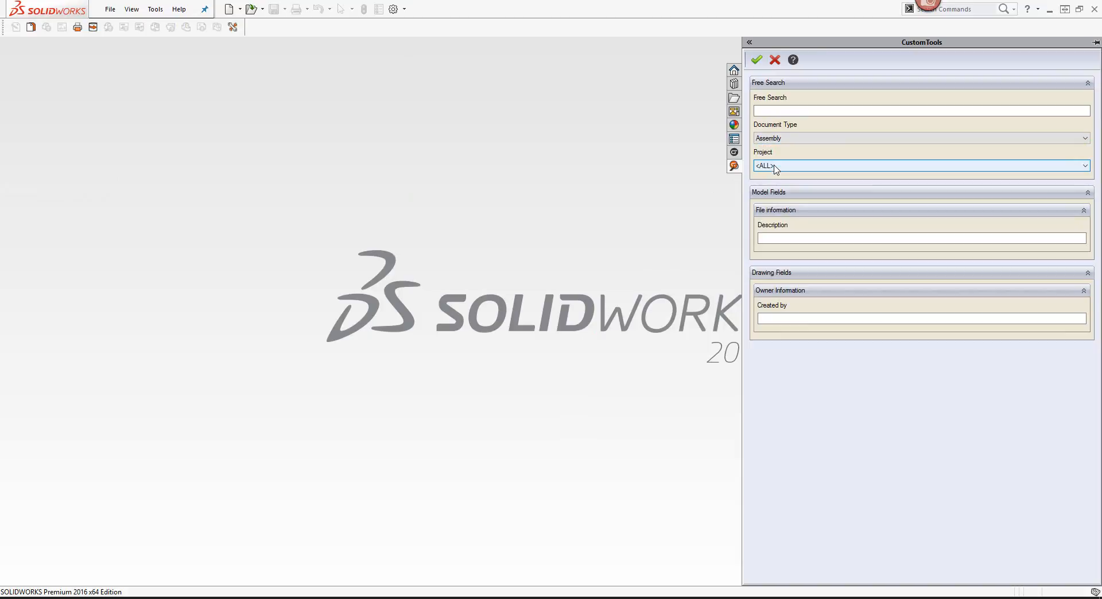
click(756, 61)
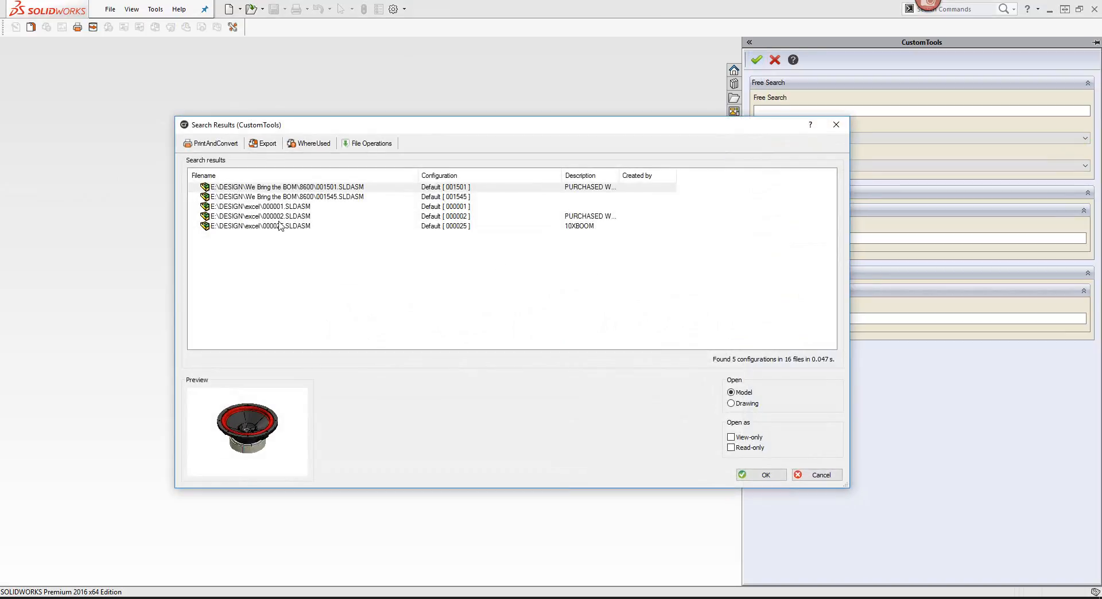
click(260, 226)
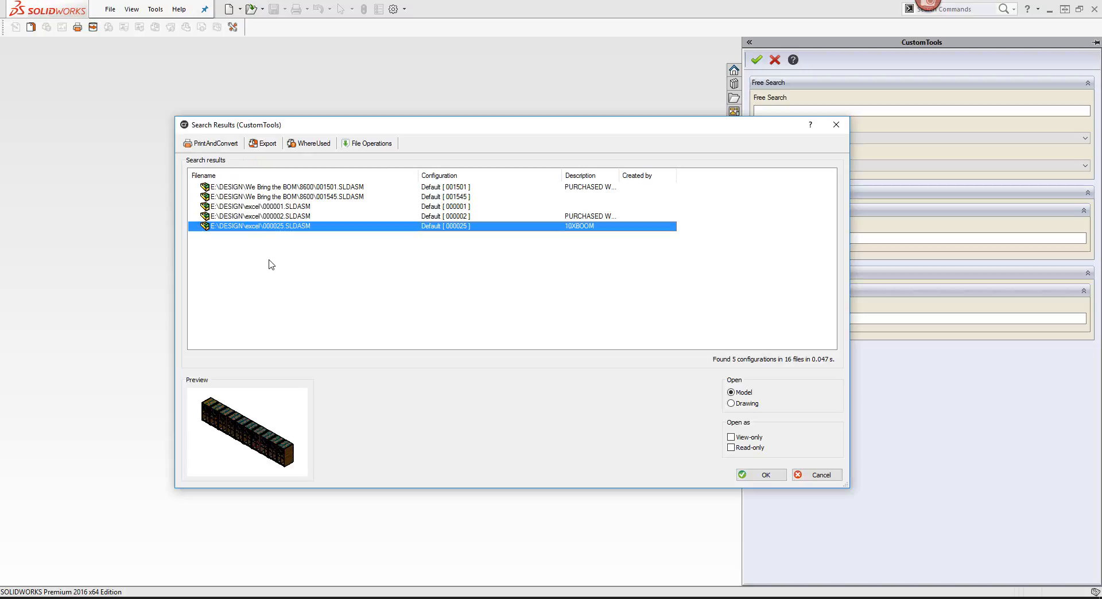
click(227, 148)
click(238, 170)
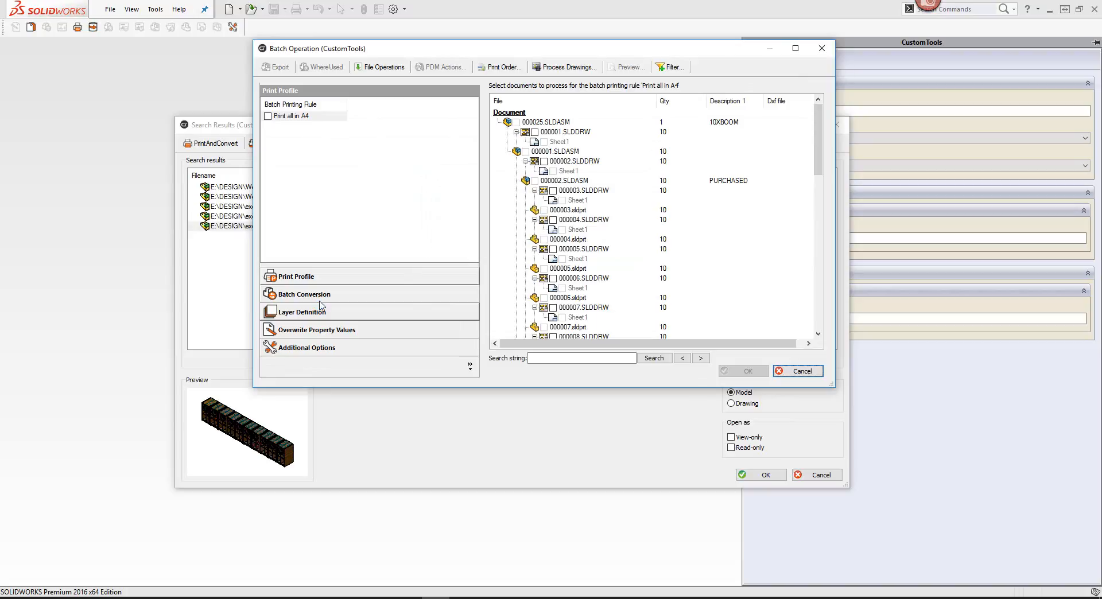
click(291, 295)
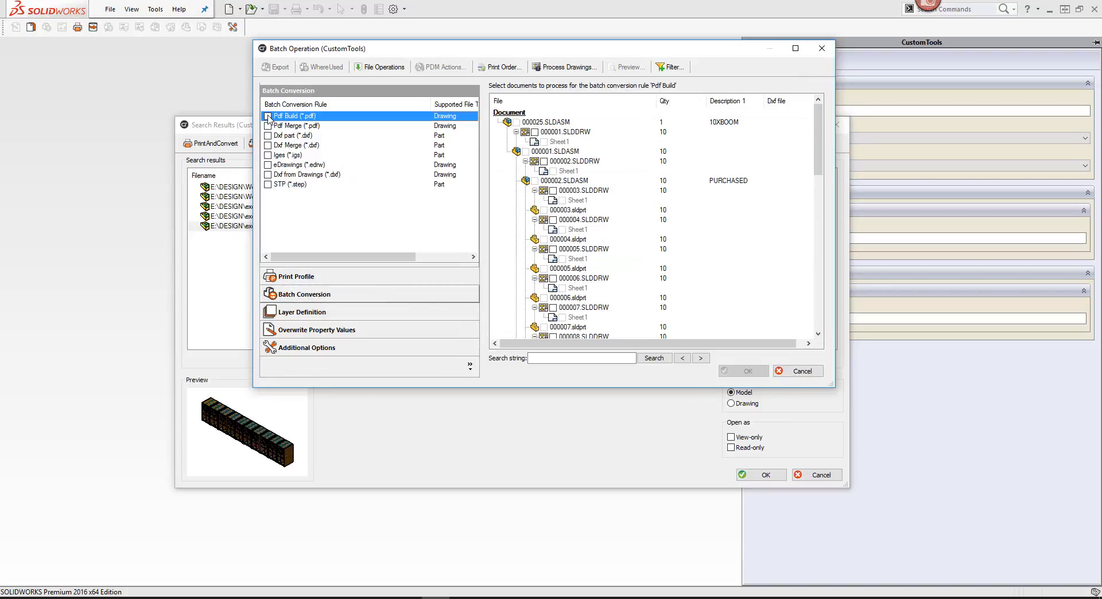
click(268, 184)
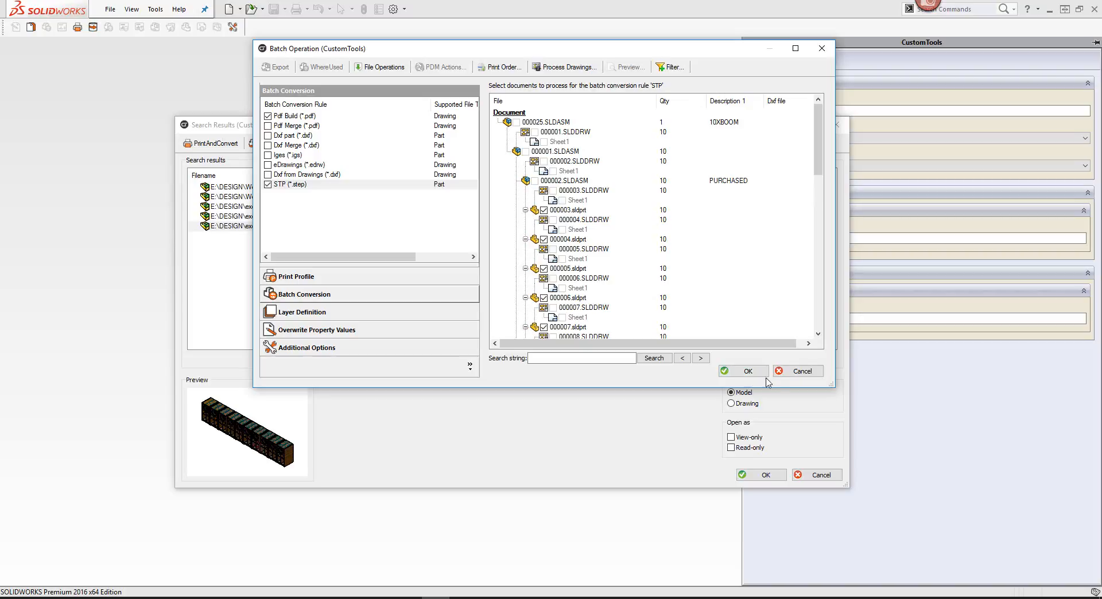
click(799, 372)
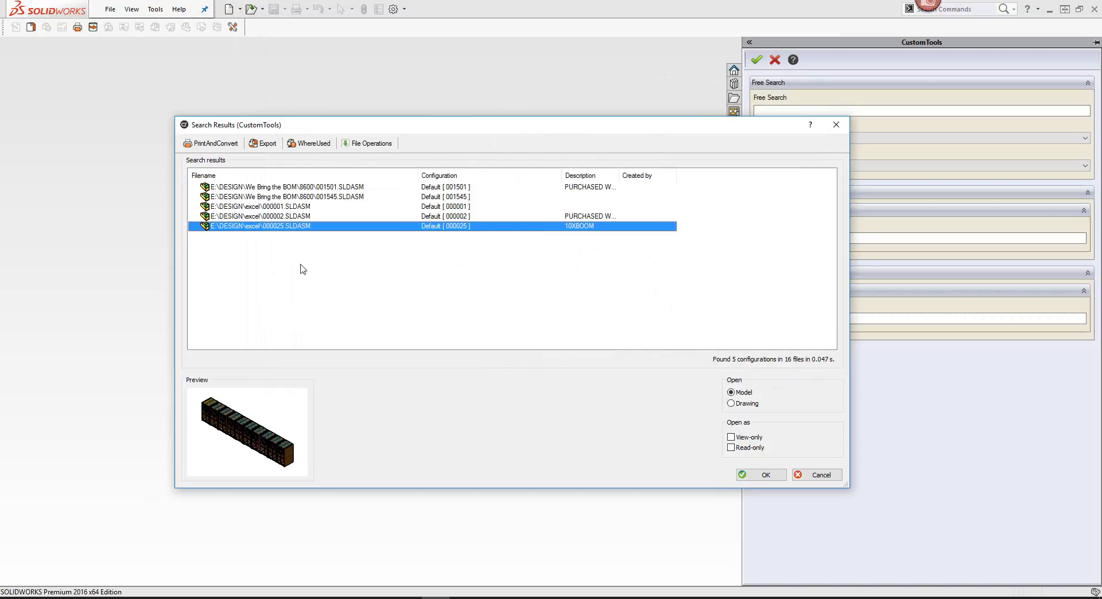
- Export 000025.SLDASM with the Sleek Excel Demo Export profile and maximize the resulting Excel workbook
click(266, 145)
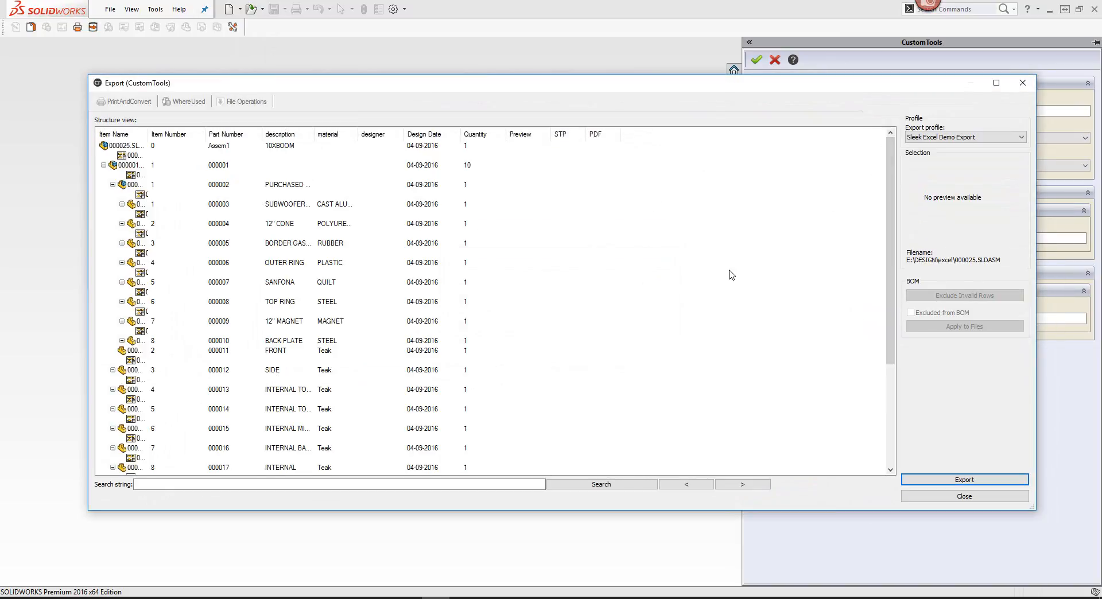
click(920, 482)
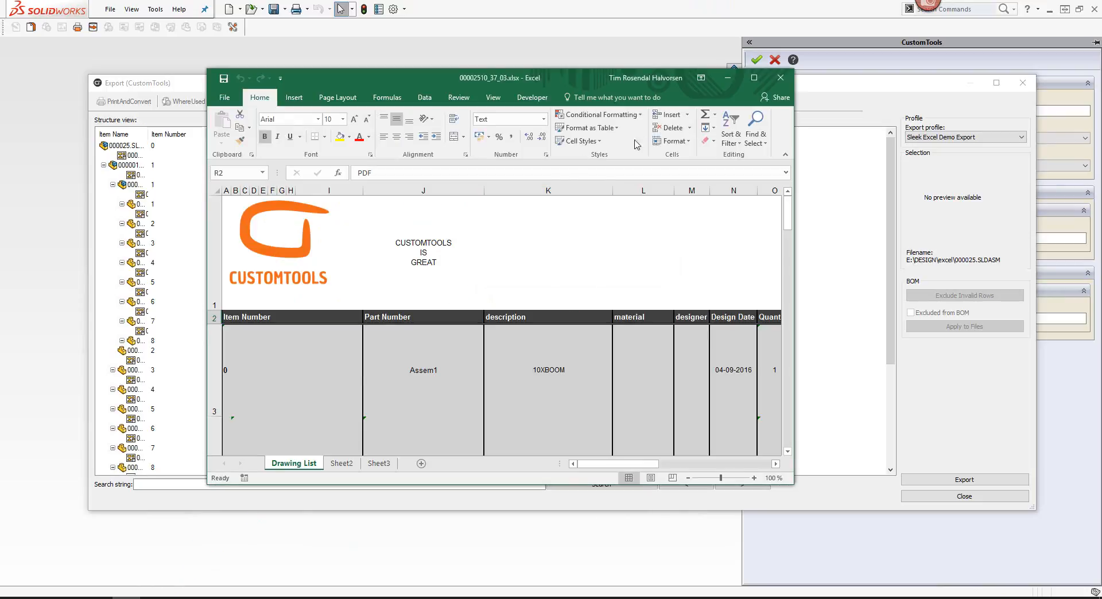
click(753, 78)
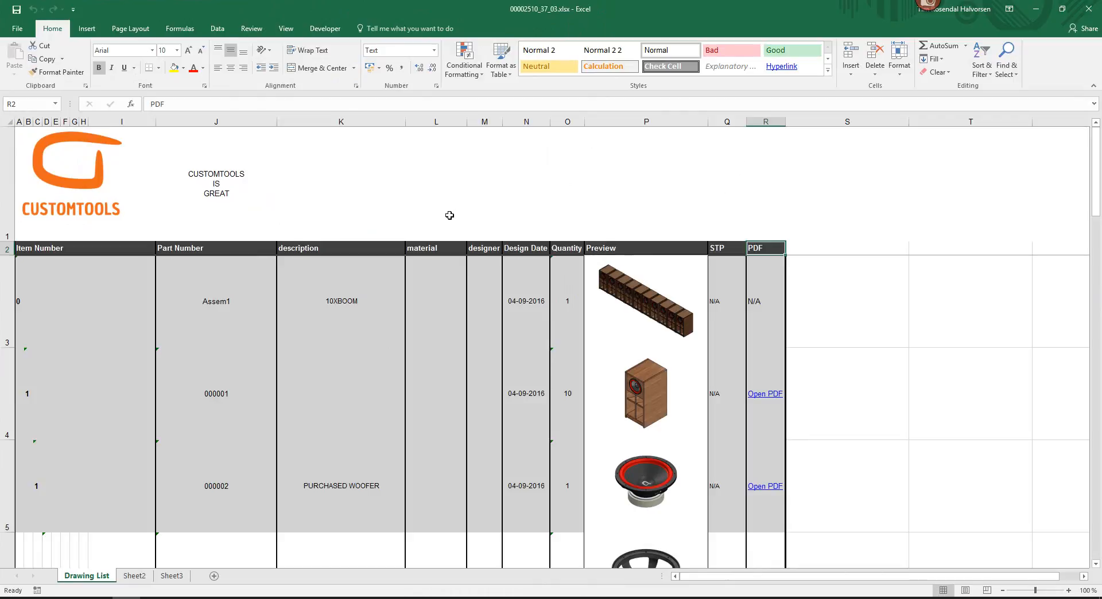
- Open the linked PDF drawing of part 000017 from the BOM, view it fitted to the page, and close it
scroll(388, 294, down, 2)
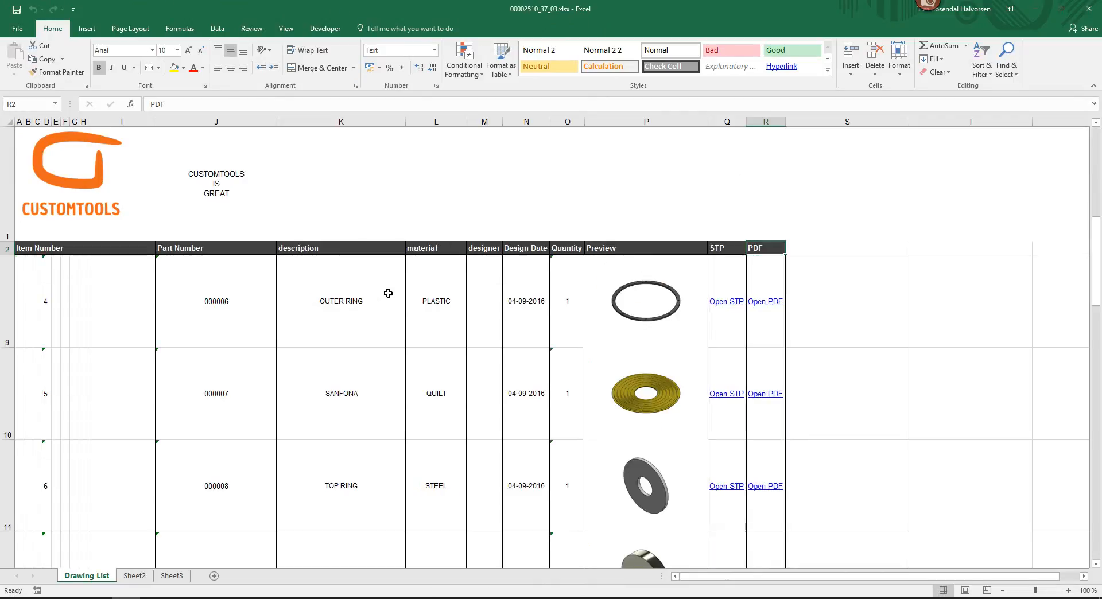
scroll(697, 376, down, 1)
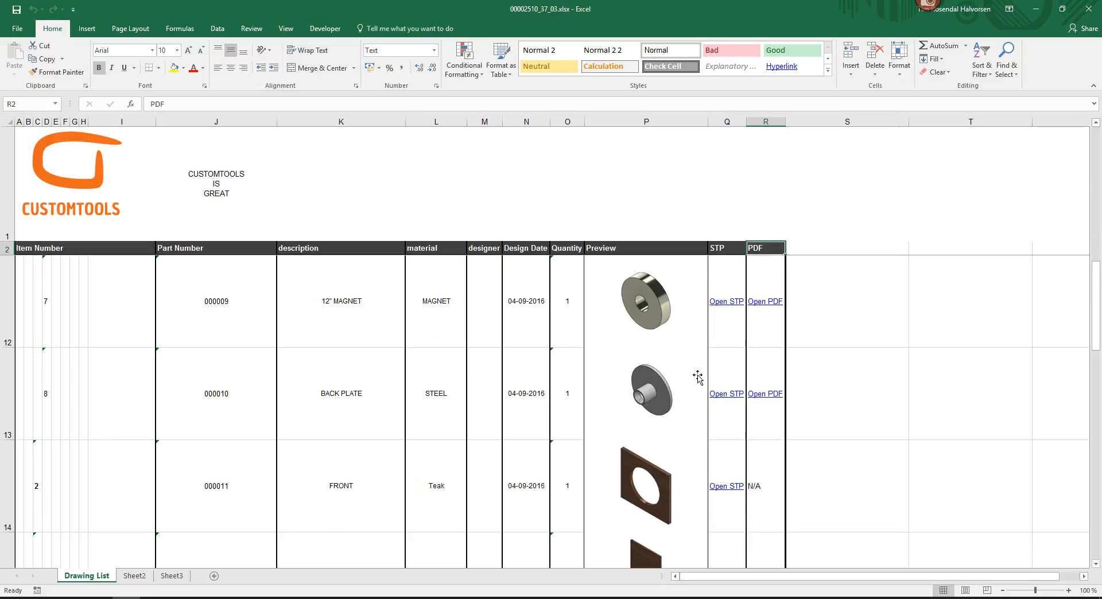
scroll(697, 377, down, 1)
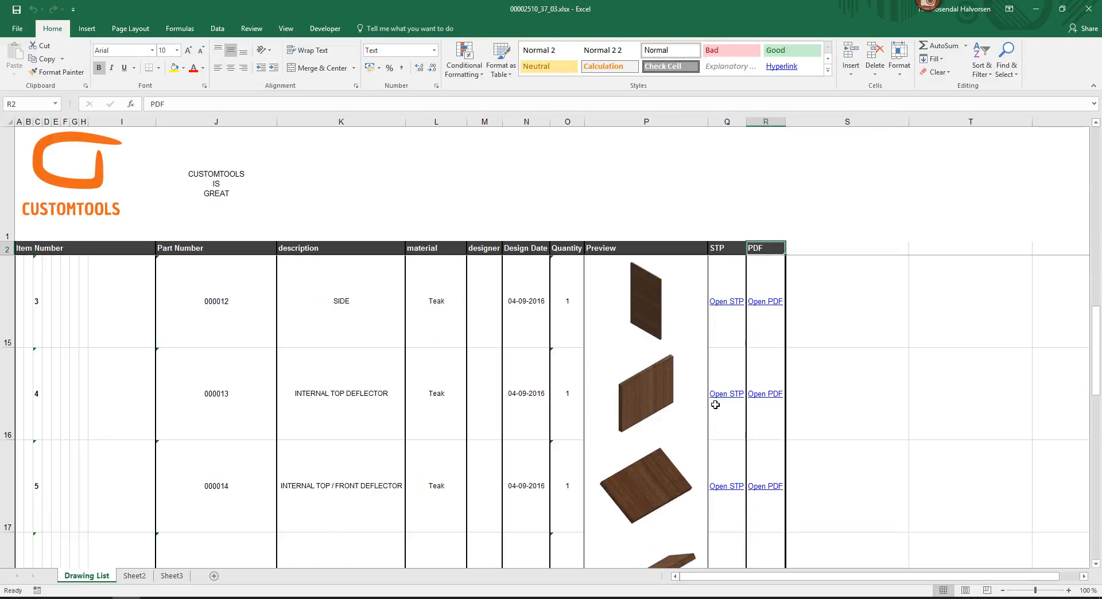
scroll(715, 404, down, 1)
click(764, 491)
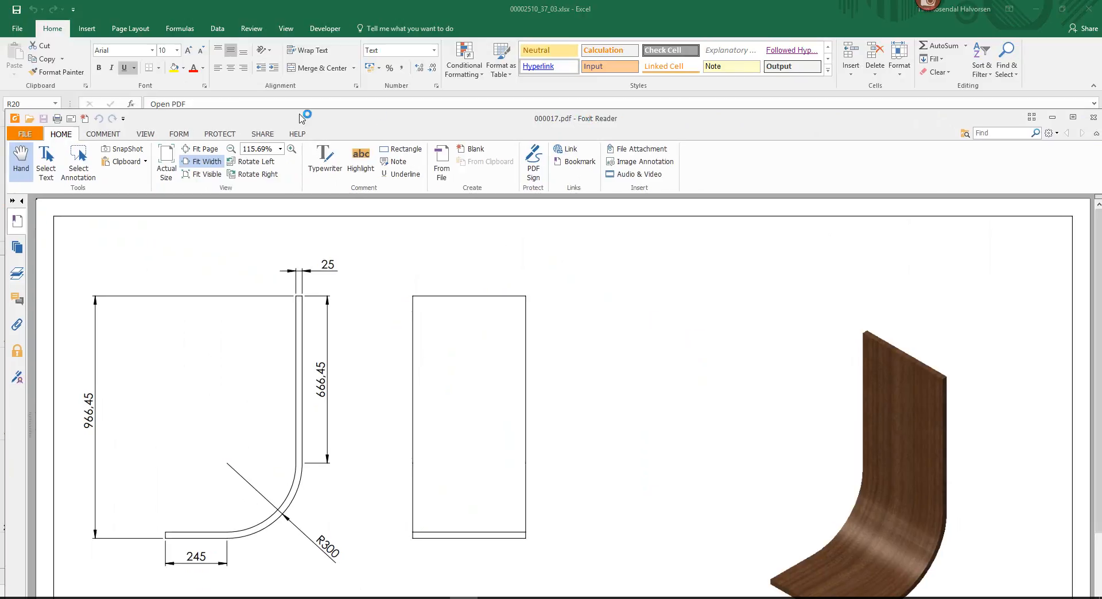
click(201, 149)
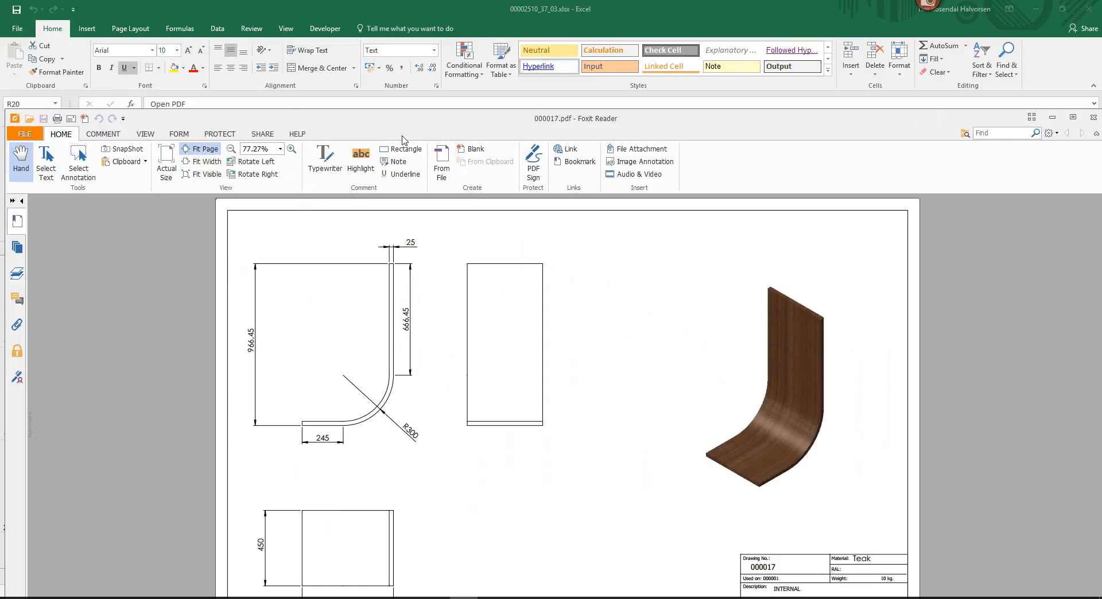
double_click(445, 133)
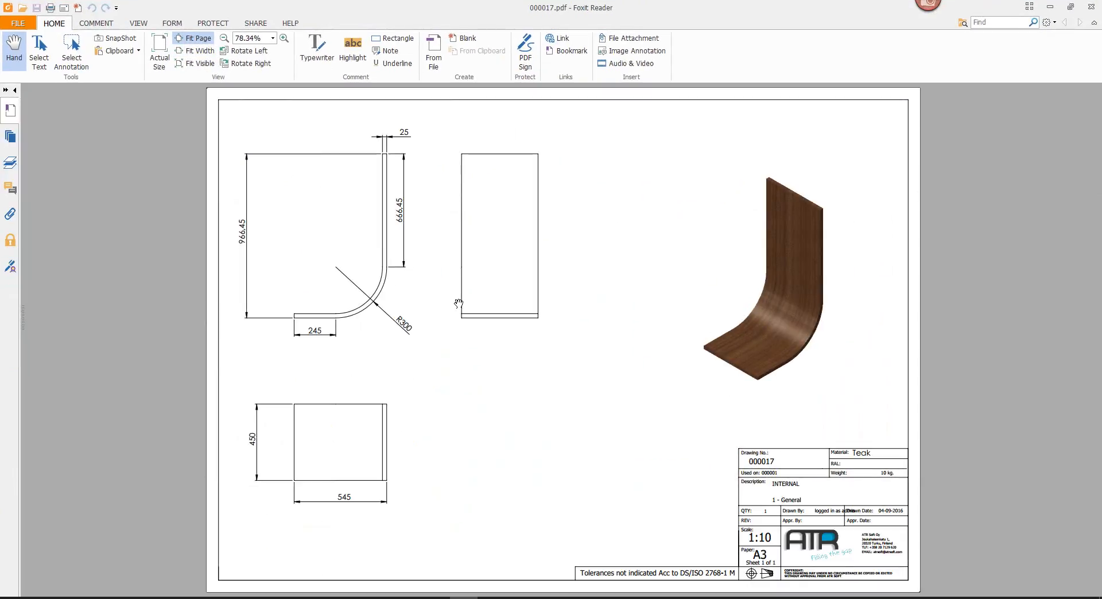
click(1090, 6)
- Open part 000017's linked STEP file from the BOM, dismiss the viewer's registration prompt, rotate the model, and close the viewer
click(727, 487)
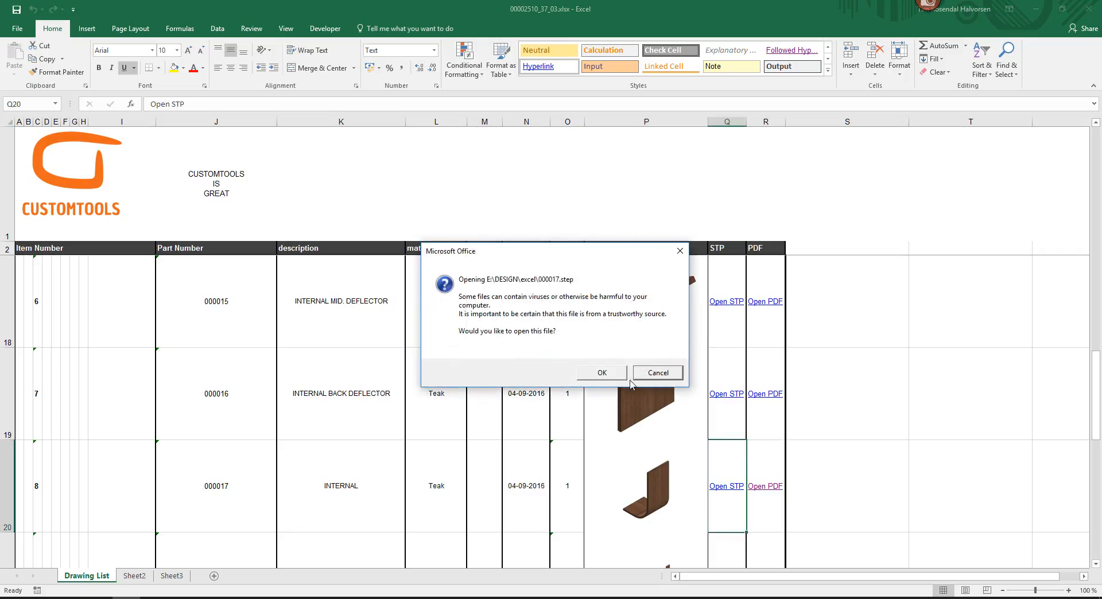
click(601, 373)
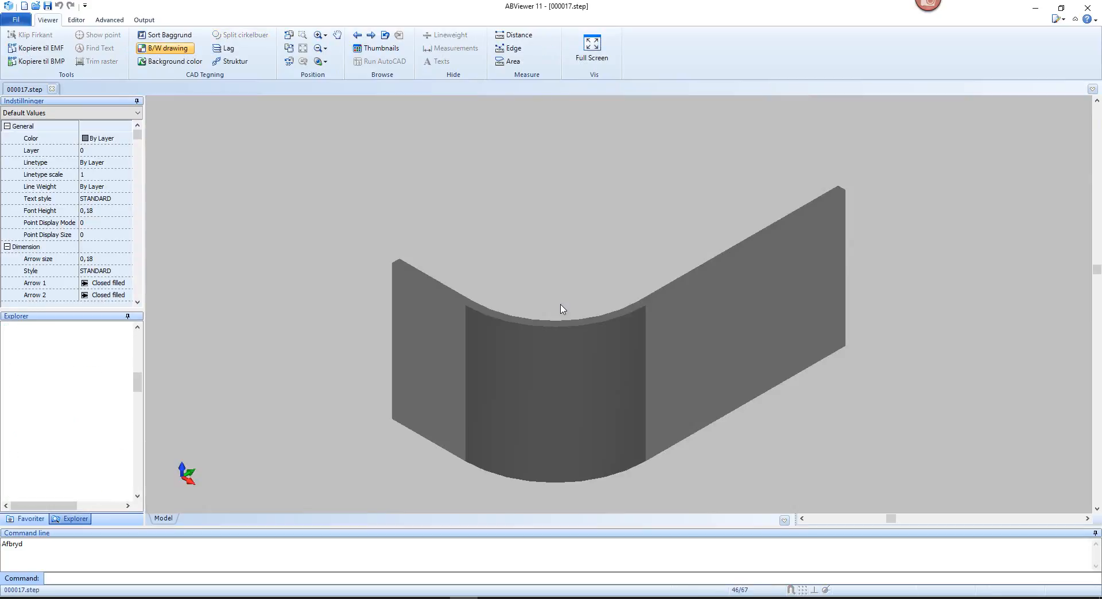
click(648, 353)
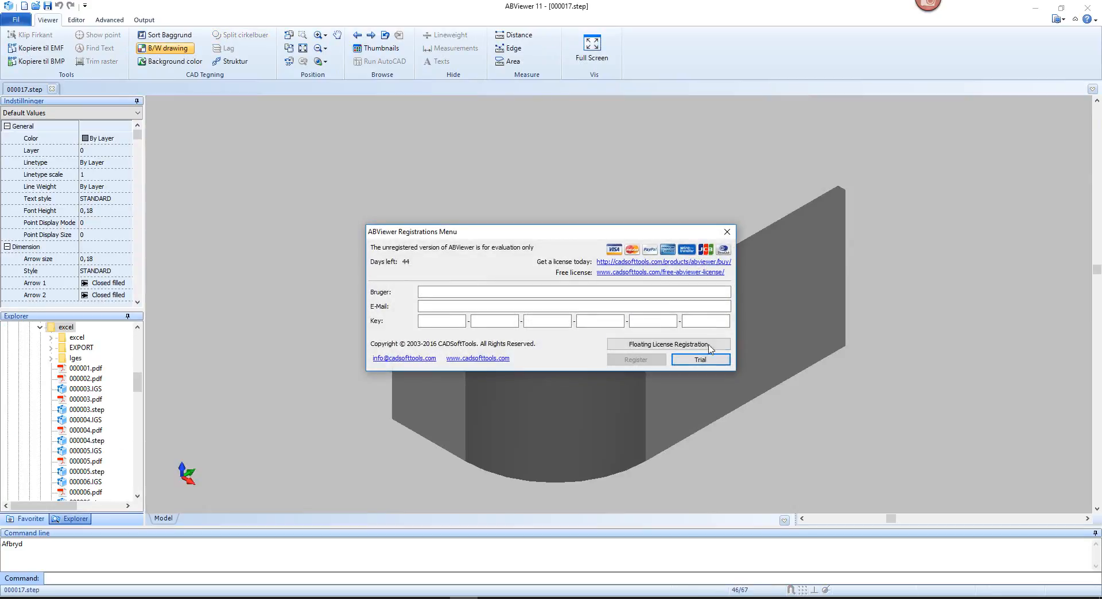
click(701, 359)
drag(615, 348, 804, 315)
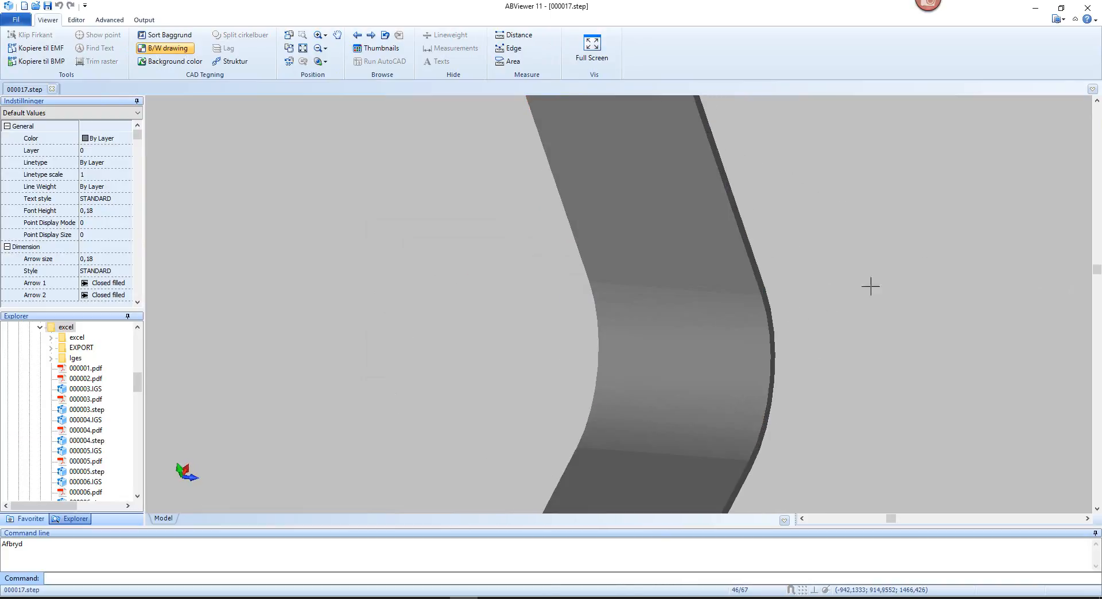
click(1086, 10)
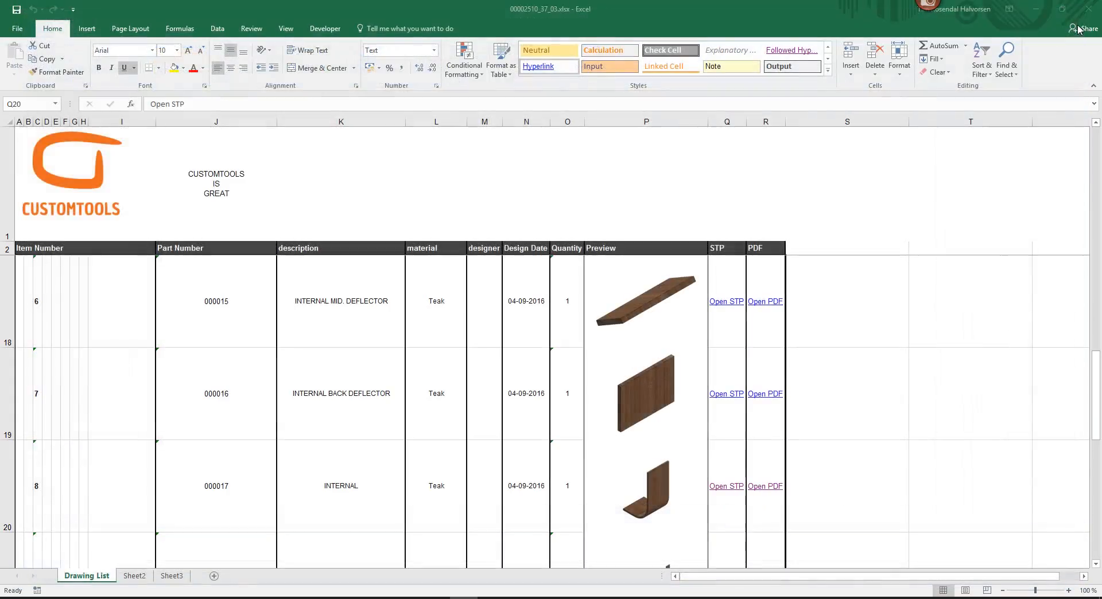
- Close the exported workbook and open the folder containing the top-level assembly 000025.SLDASM from the export window
click(1086, 16)
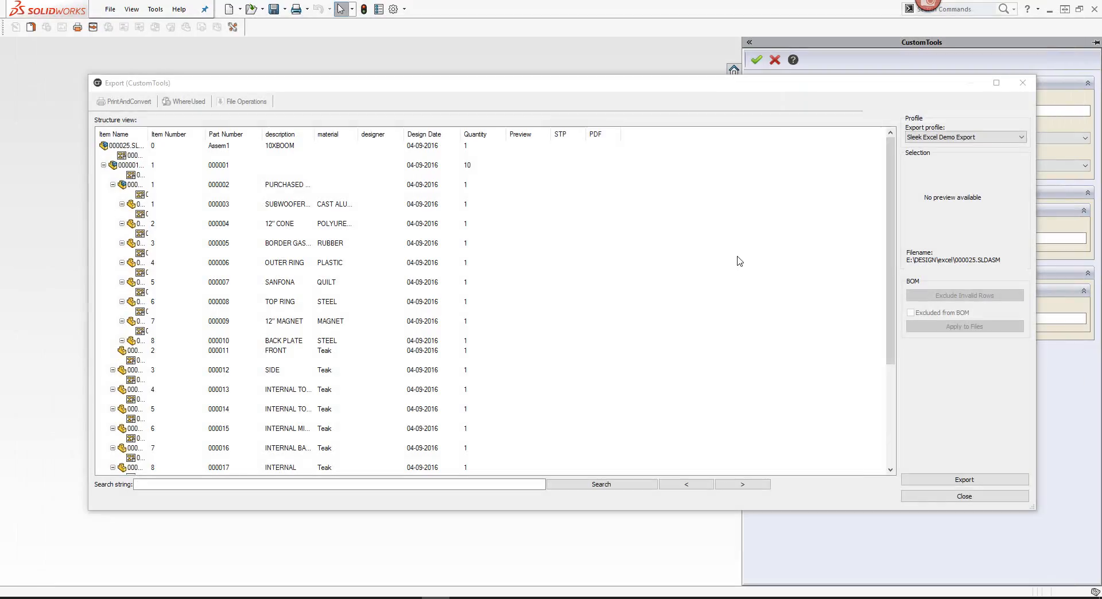
click(121, 145)
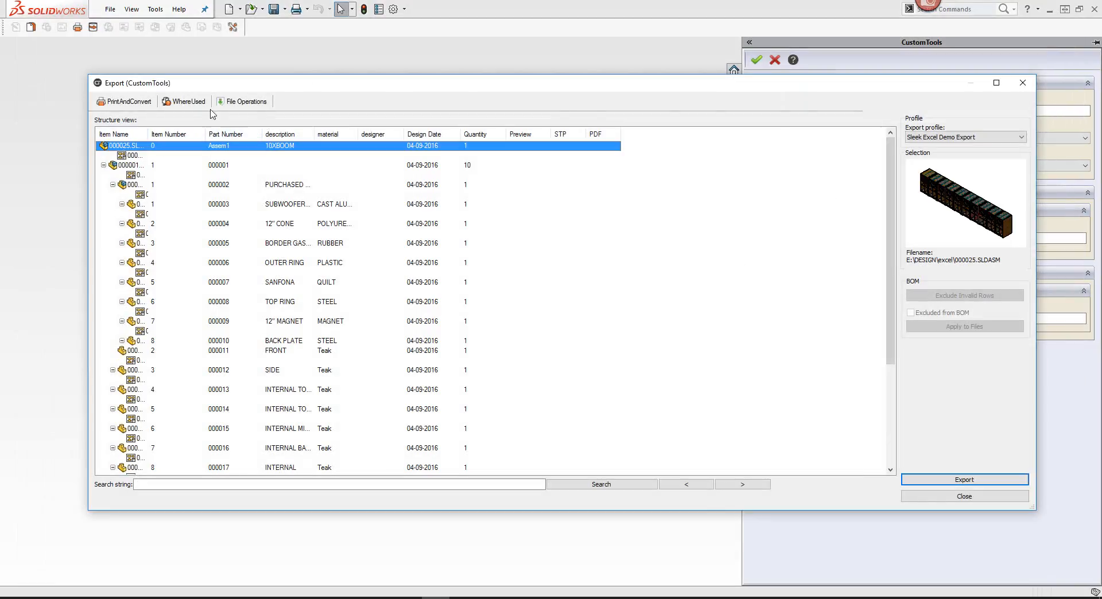
click(241, 102)
click(255, 153)
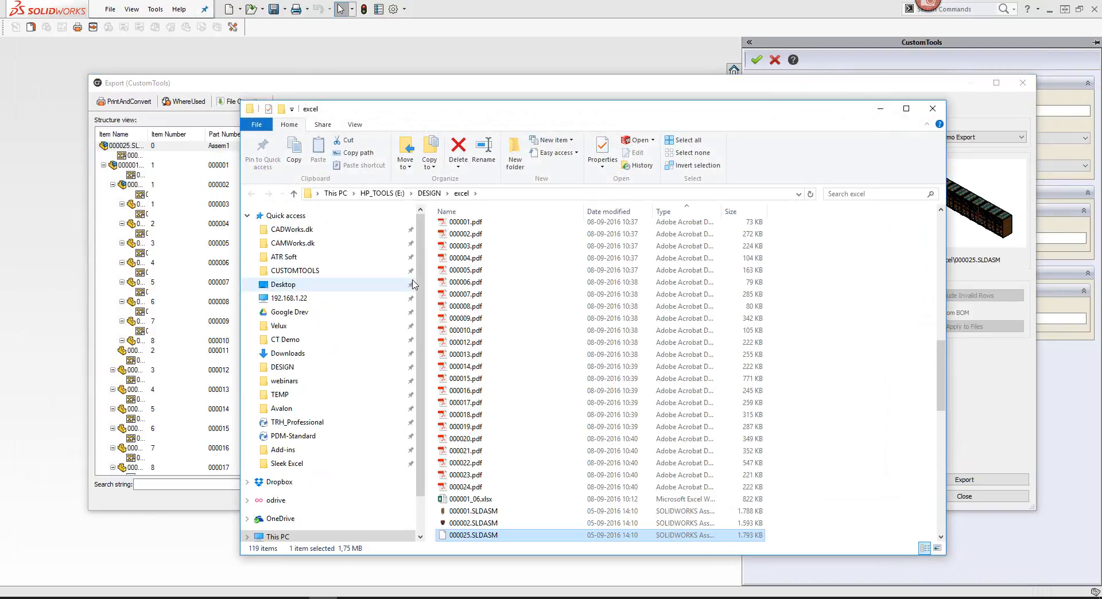
- Select the files from 000003.IGS through 000001_06.xlsx in the excel folder and show the actions available for them
click(485, 500)
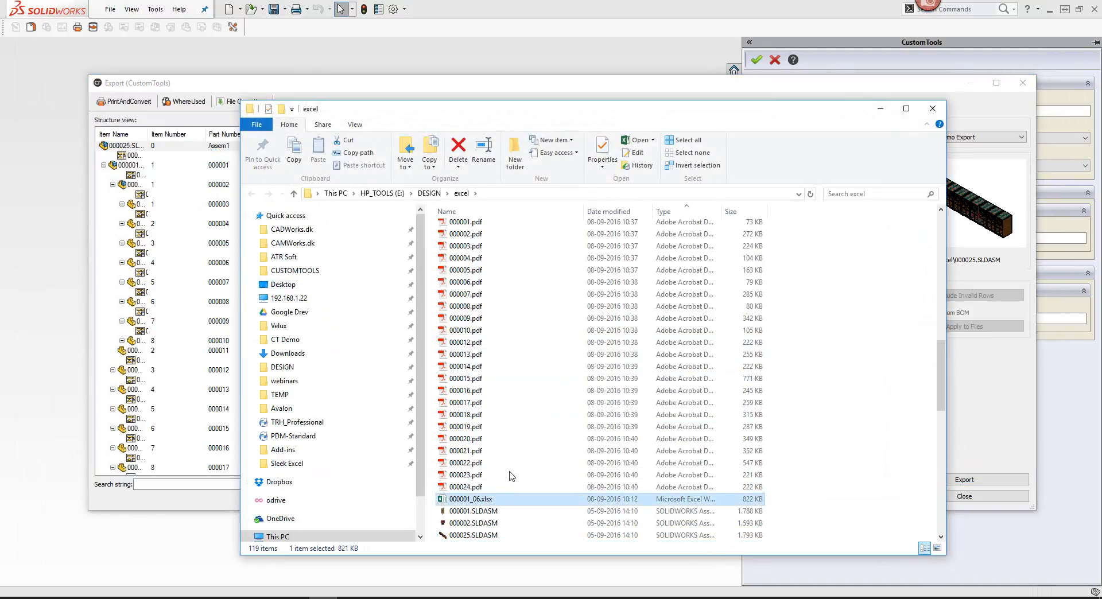
scroll(597, 338, up, 15)
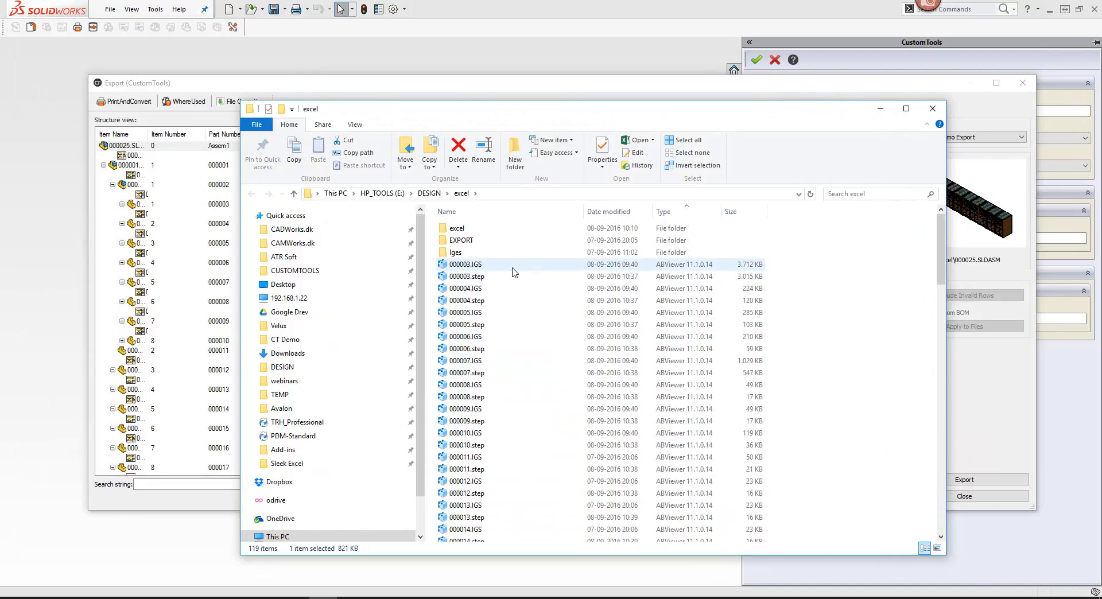
scroll(522, 315, down, 5)
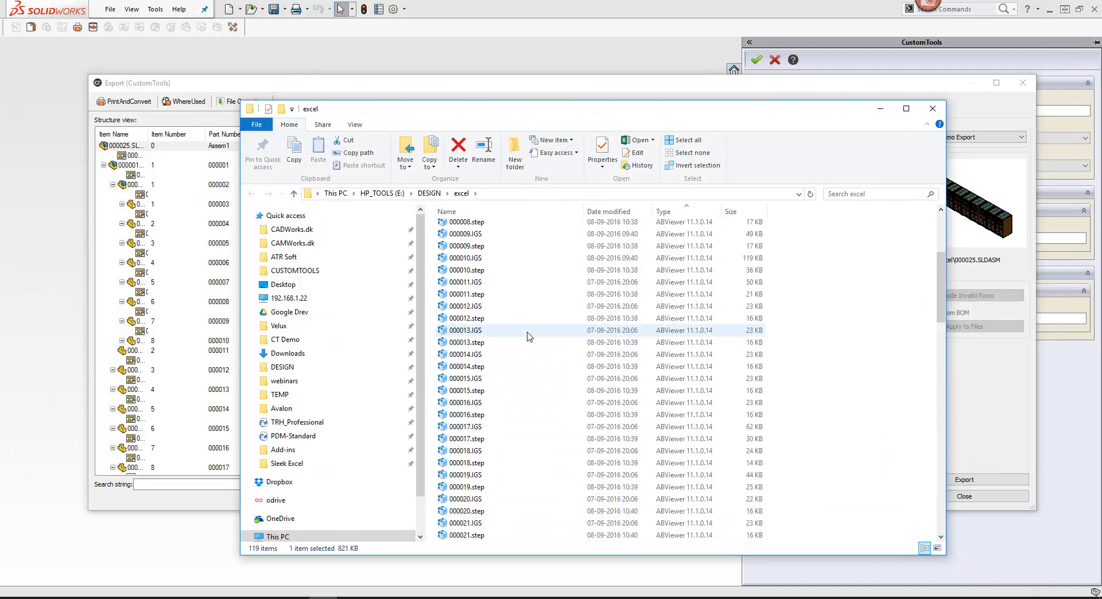
scroll(522, 338, down, 12)
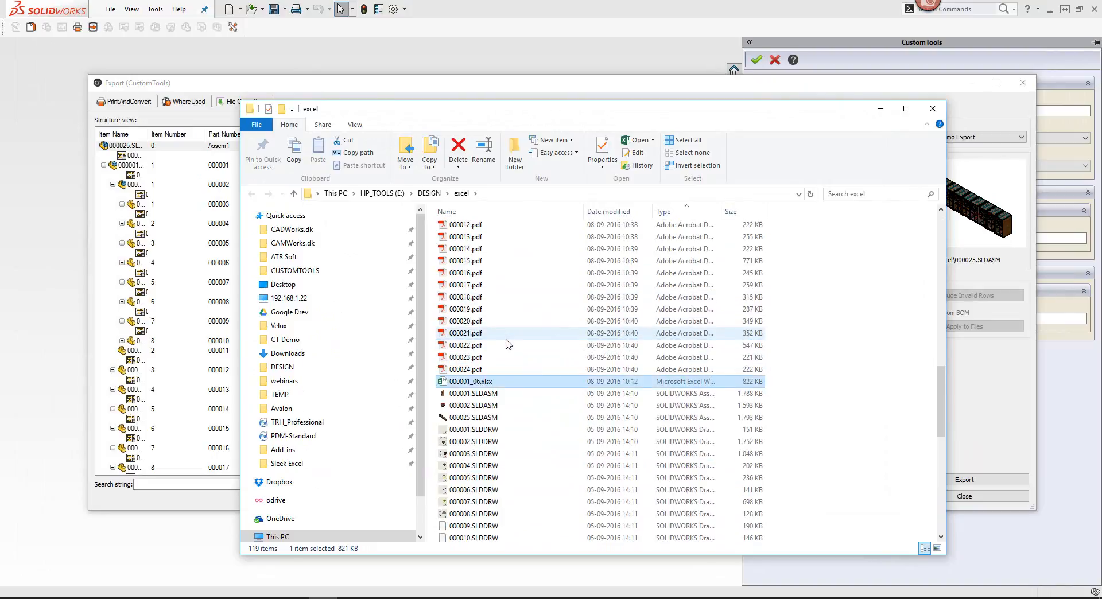
scroll(507, 345, up, 15)
shift+click(477, 264)
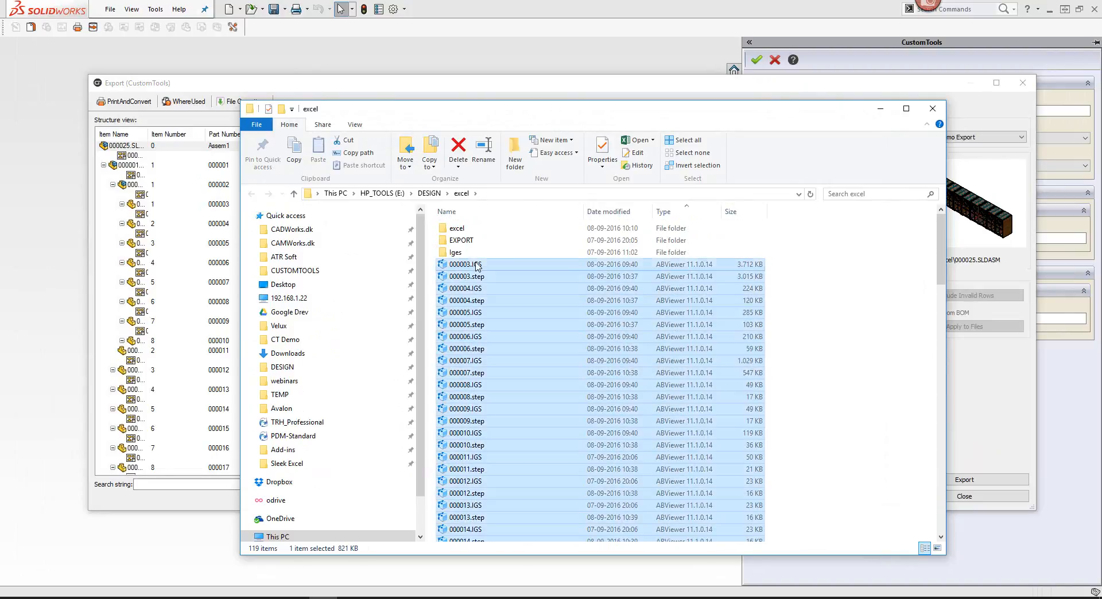
right_click(476, 265)
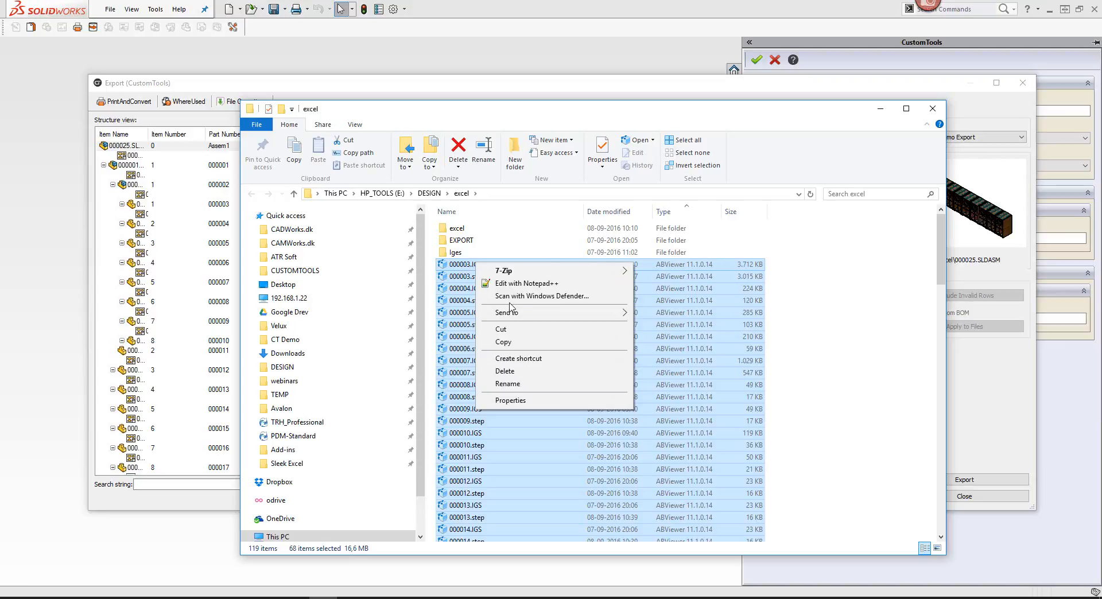
- Dismiss the file actions and close both the excel folder window and the CustomTools export window
click(928, 111)
click(929, 111)
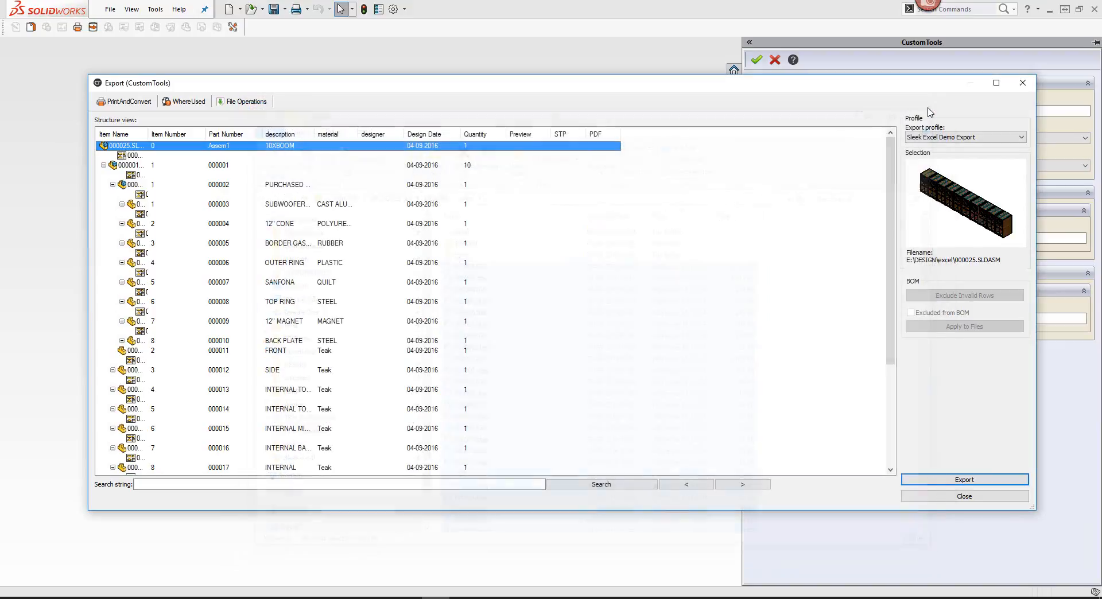
click(964, 497)
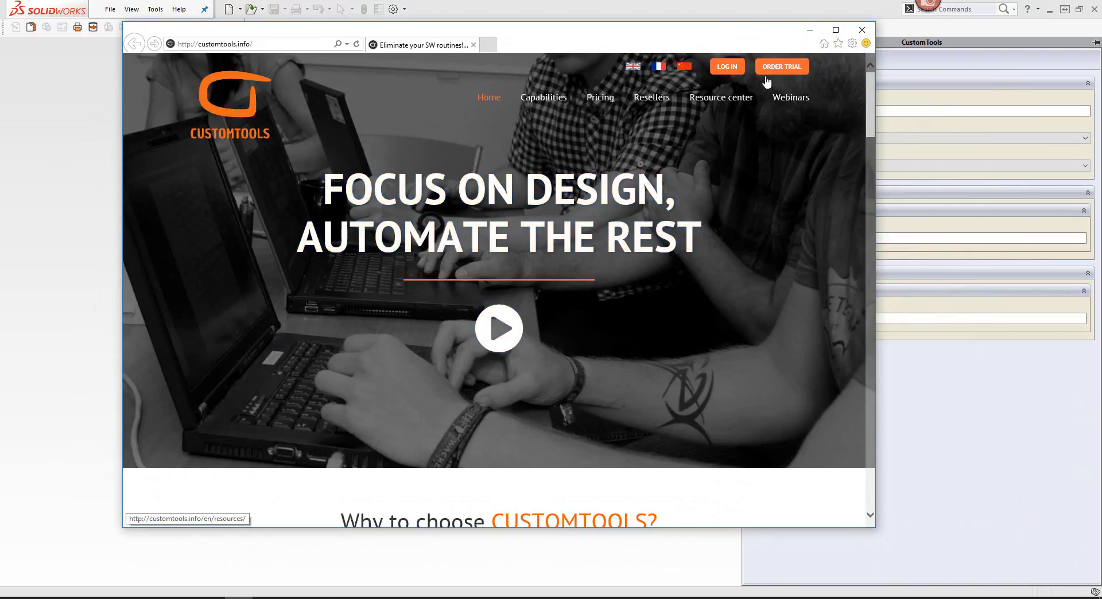
- Maximize the browser showing customtools.info, open the Webinars page and look through the upcoming webinars
click(830, 34)
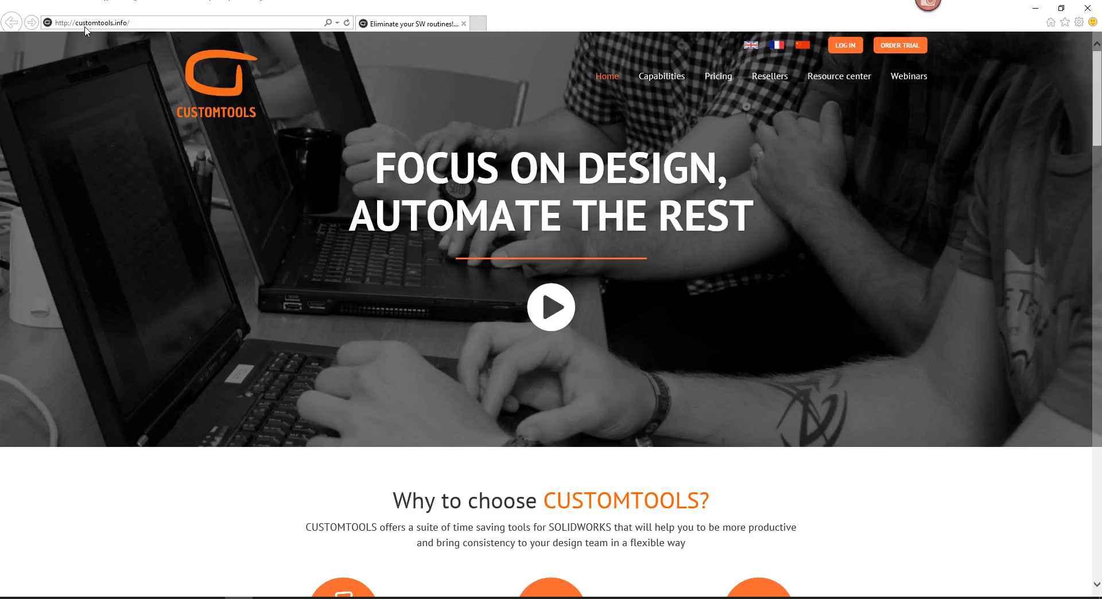
click(908, 86)
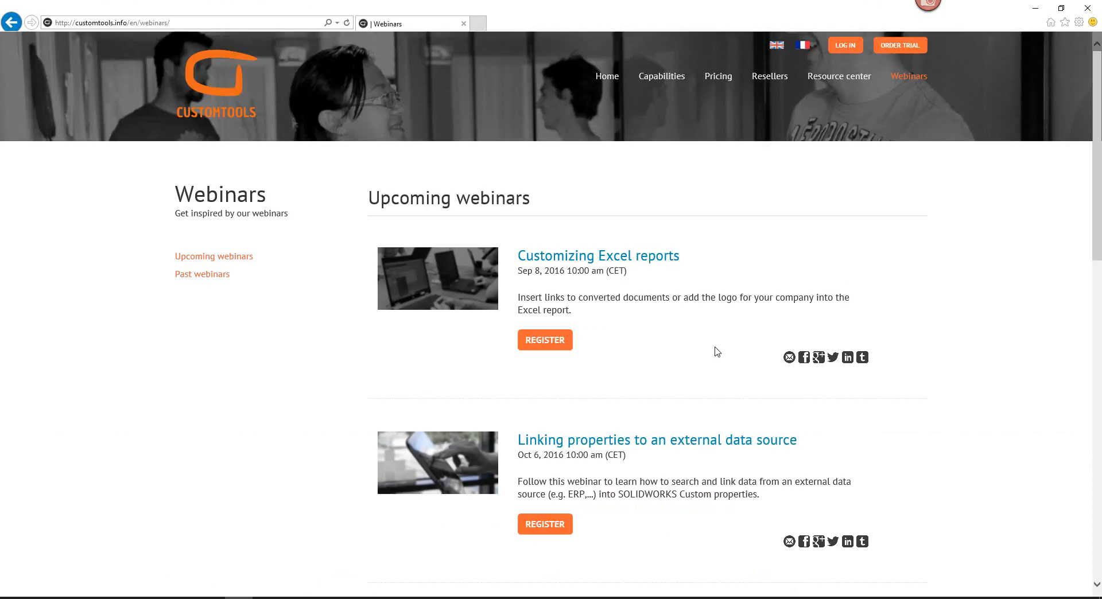
scroll(717, 352, down, 7)
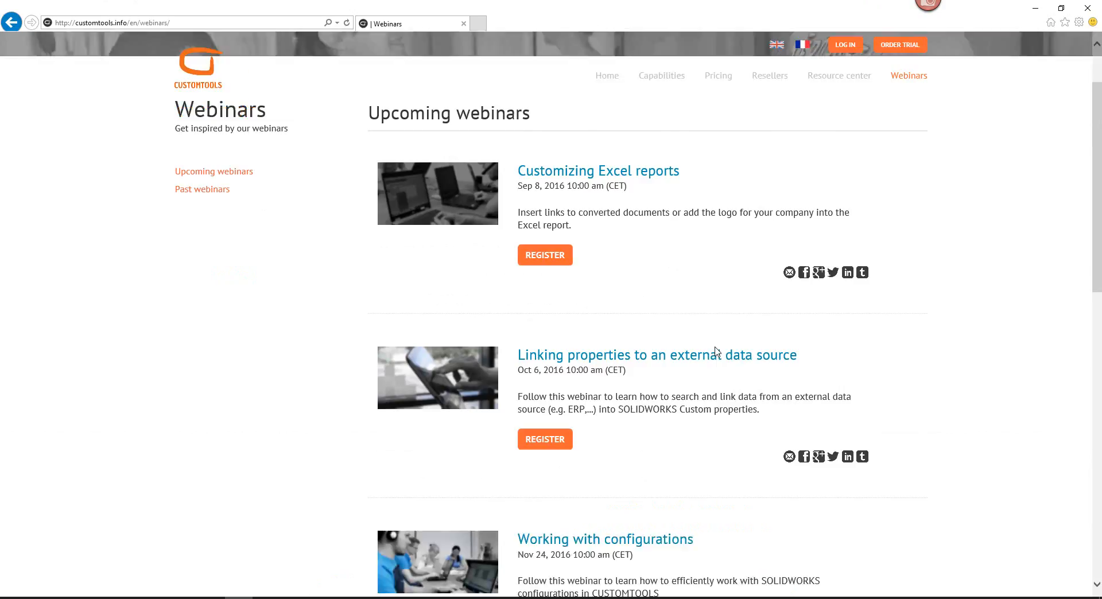
scroll(717, 352, down, 3)
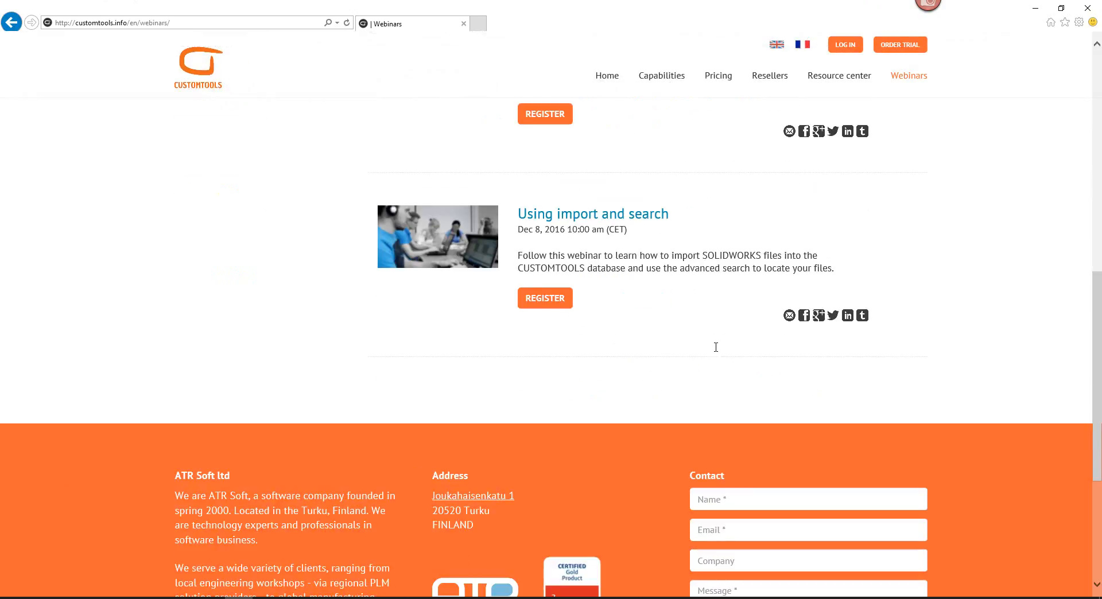
scroll(717, 352, up, 15)
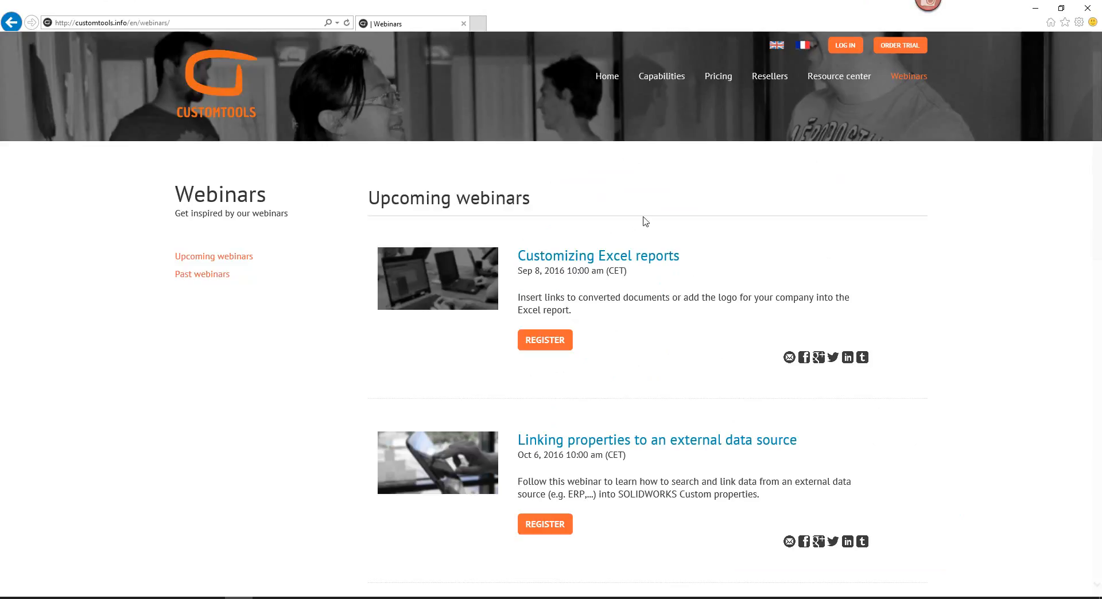
- Open the list of past webinars and look through the recordings down to the Excel report webinar
click(206, 275)
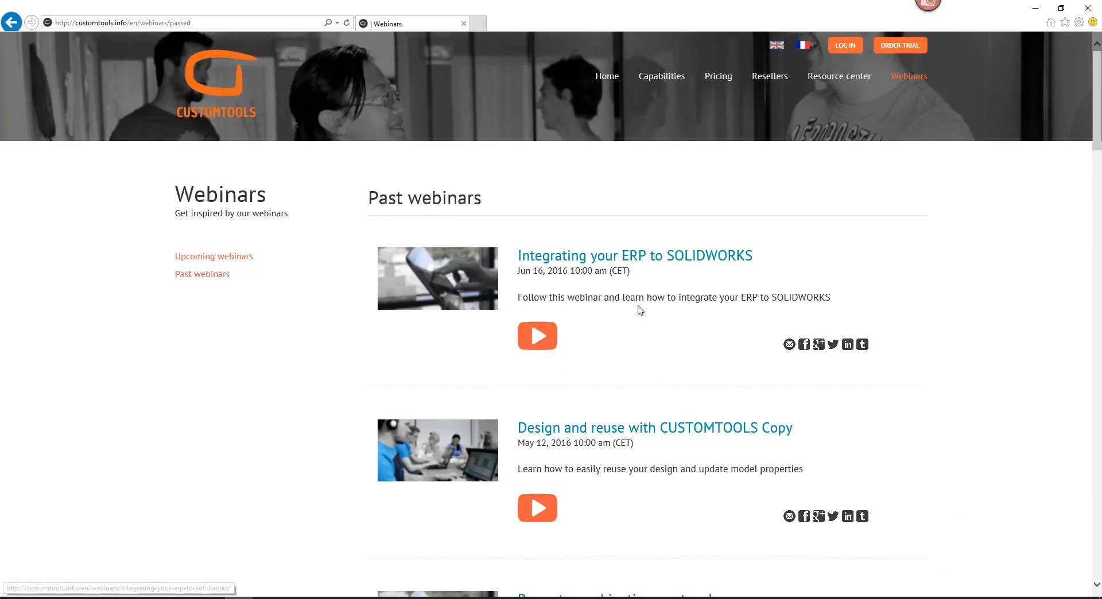
scroll(631, 304, down, 3)
scroll(629, 305, down, 4)
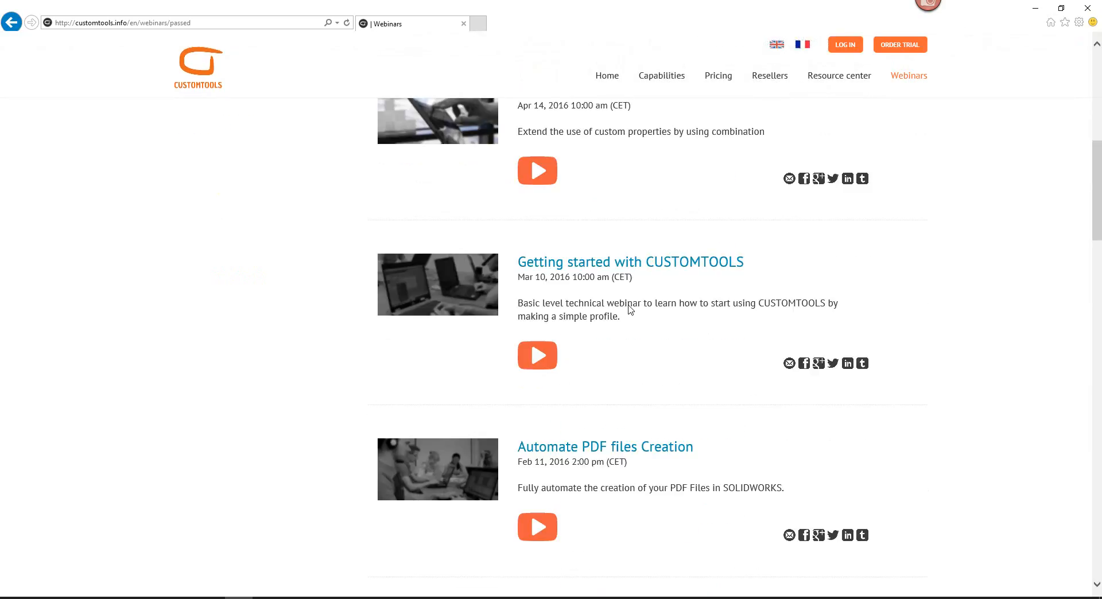
scroll(629, 304, down, 5)
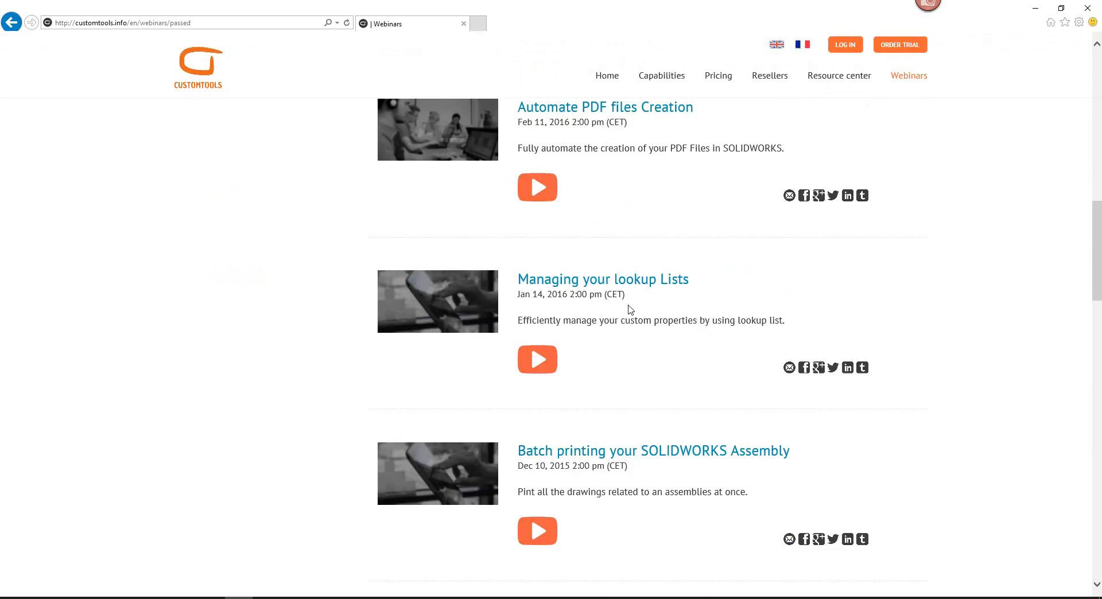
scroll(630, 310, down, 3)
scroll(630, 309, down, 4)
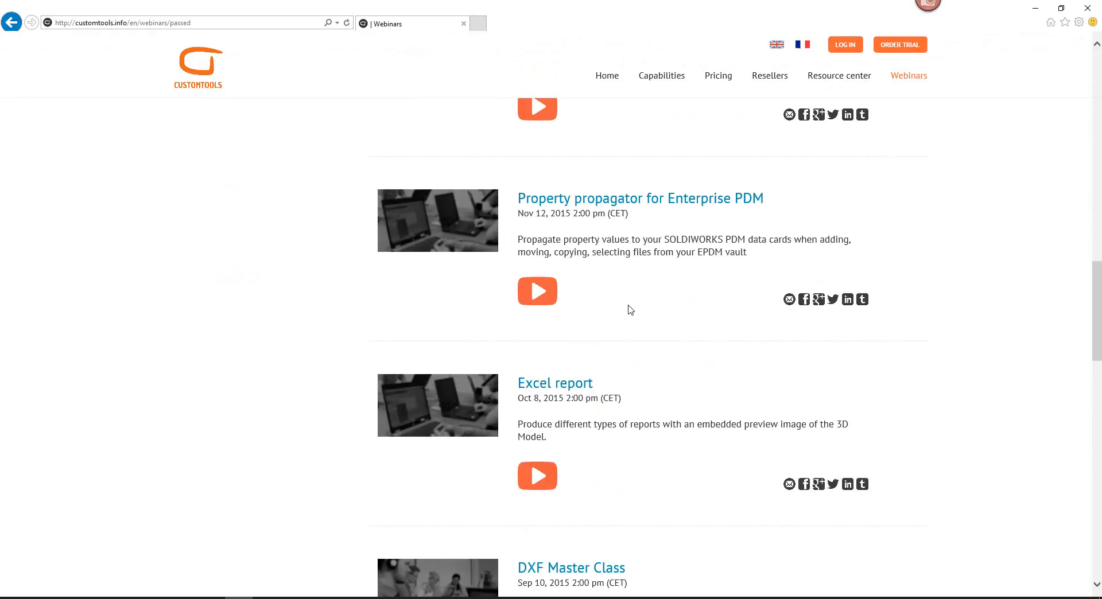